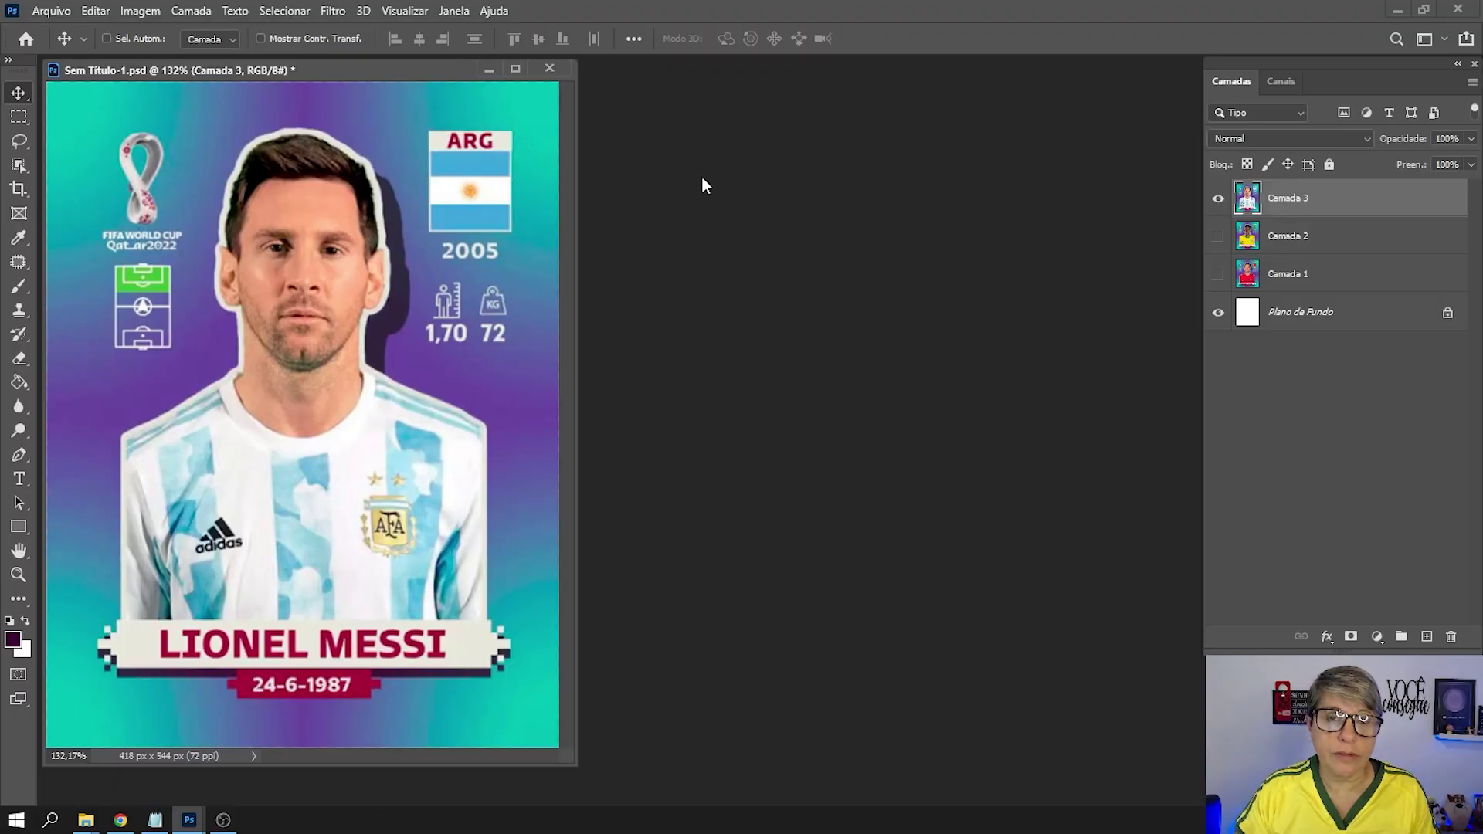
Start a new document and select the 50 x 65 cm, 72 ppi preset.
{"action": "left_click", "coordinate": [51, 10]}
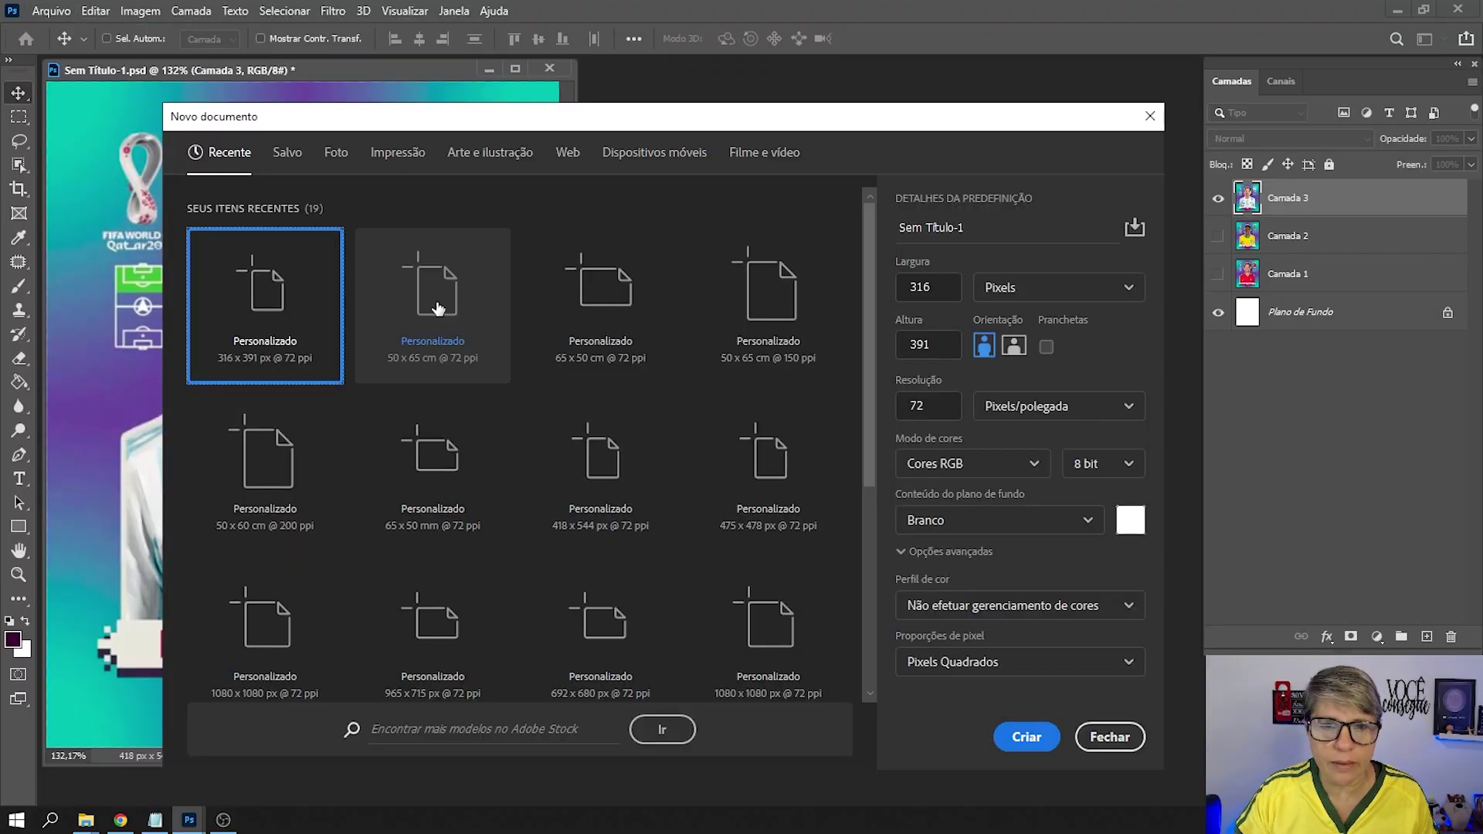
{"action": "left_click", "coordinate": [437, 308]}
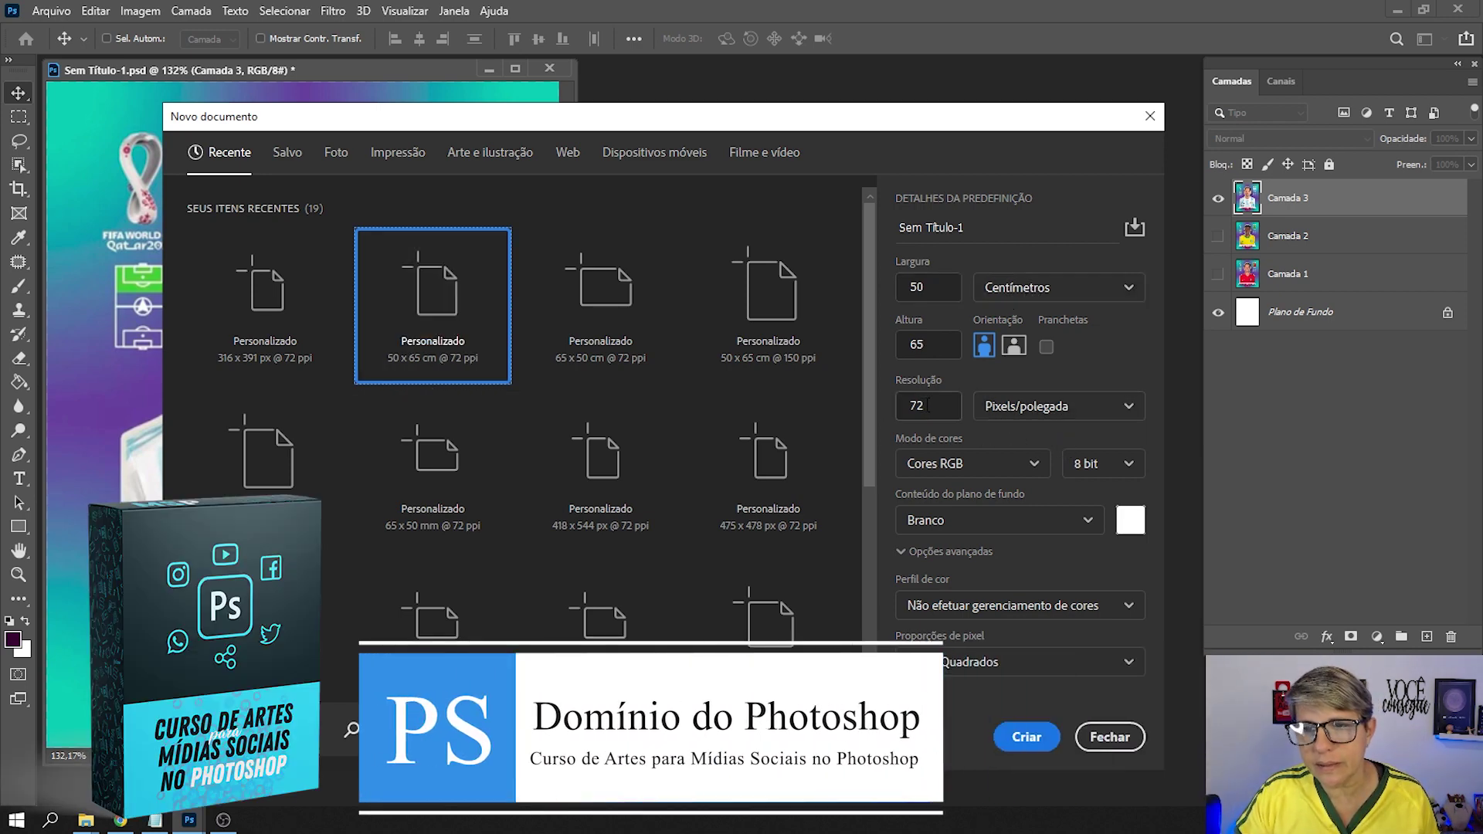
Create the blank 1417 x 1843 px Sem Título-1 document and float it beside the sticker.
{"action": "left_click", "coordinate": [1001, 741]}
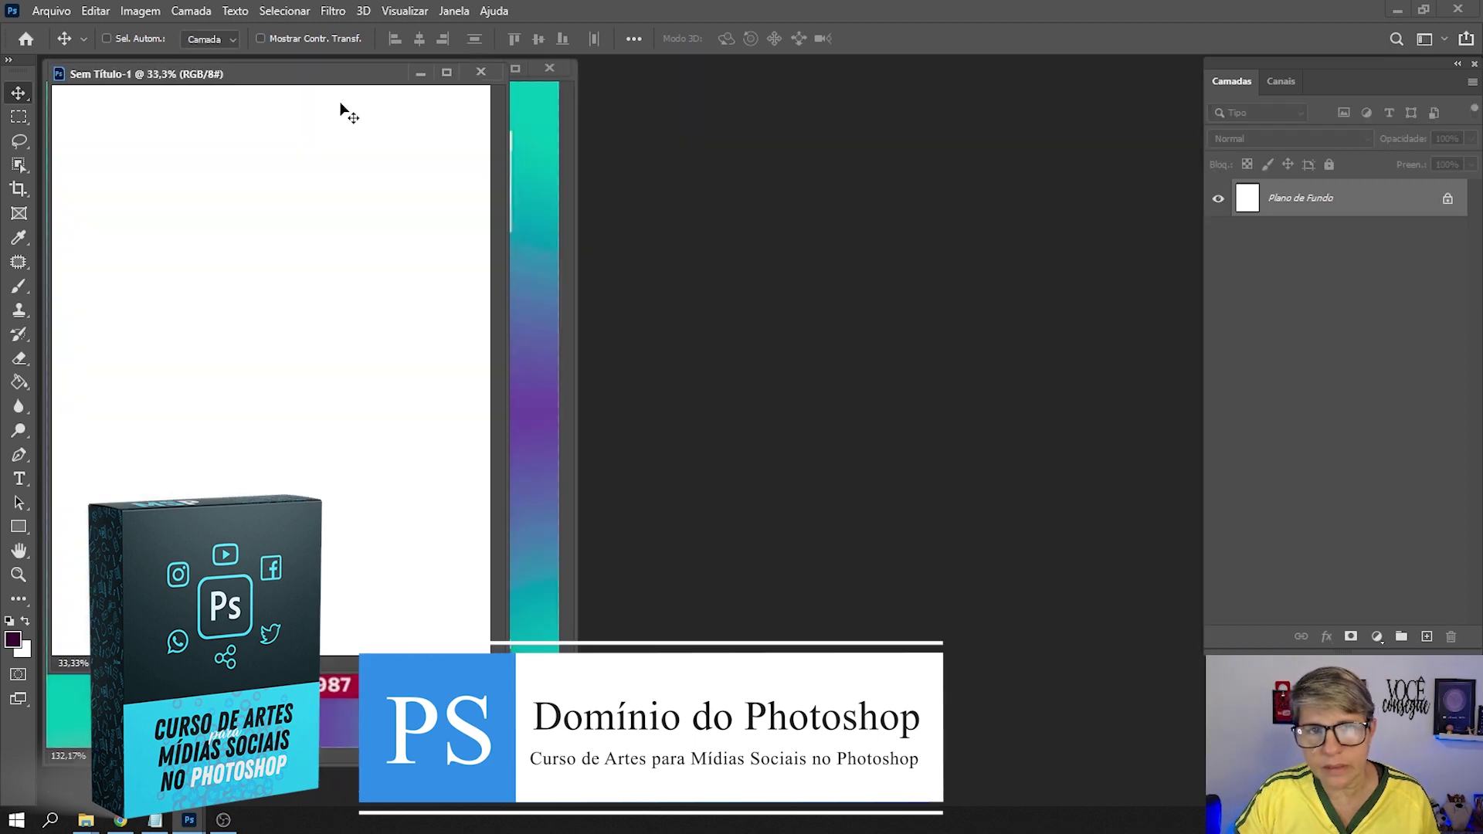
{"action": "mouse_move", "coordinate": [326, 84]}
{"action": "left_mouse_down"}
{"action": "mouse_move", "coordinate": [867, 122]}
{"action": "mouse_move", "coordinate": [863, 87]}
{"action": "left_mouse_up"}
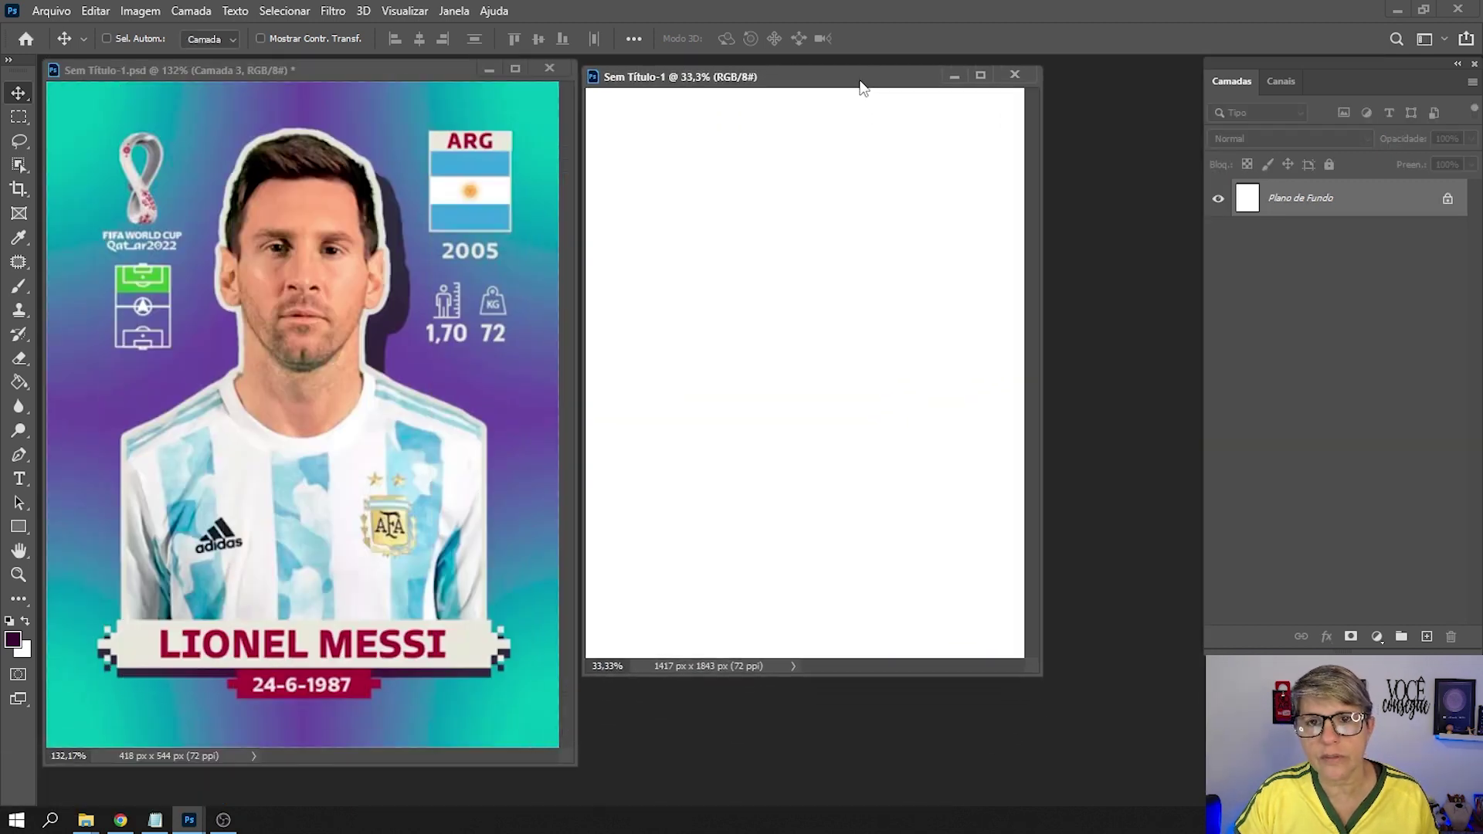
{"action": "left_click_drag", "start_coordinate": [448, 71], "coordinate": [439, 72]}
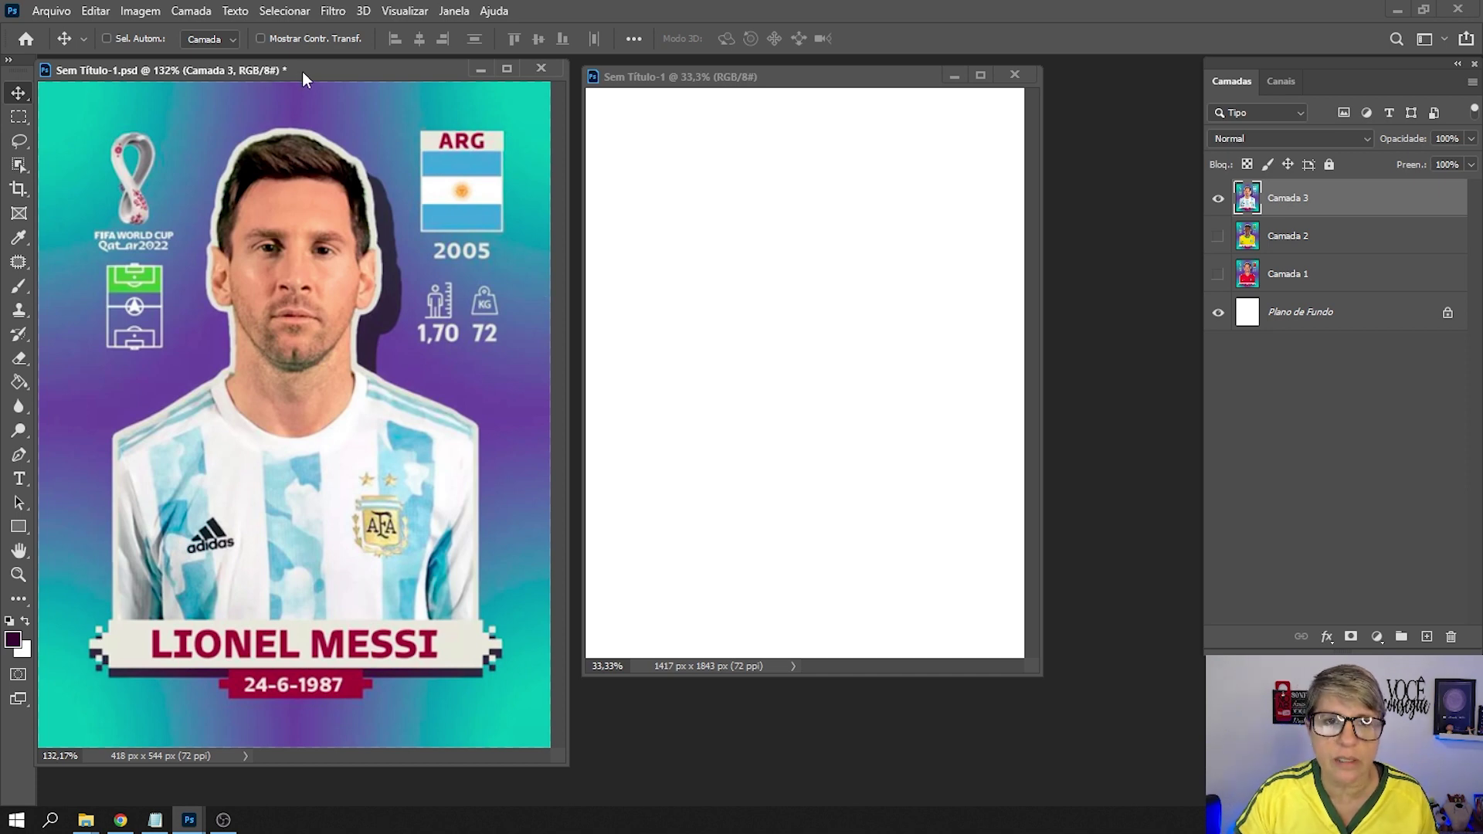
Copy the Argentina sticker into Sem Título-1 and scale it to fill the canvas.
{"action": "left_click_drag", "start_coordinate": [302, 72], "coordinate": [291, 72]}
{"action": "mouse_move", "coordinate": [352, 207]}
{"action": "left_mouse_down"}
{"action": "mouse_move", "coordinate": [670, 271]}
{"action": "mouse_move", "coordinate": [679, 137]}
{"action": "left_mouse_up"}
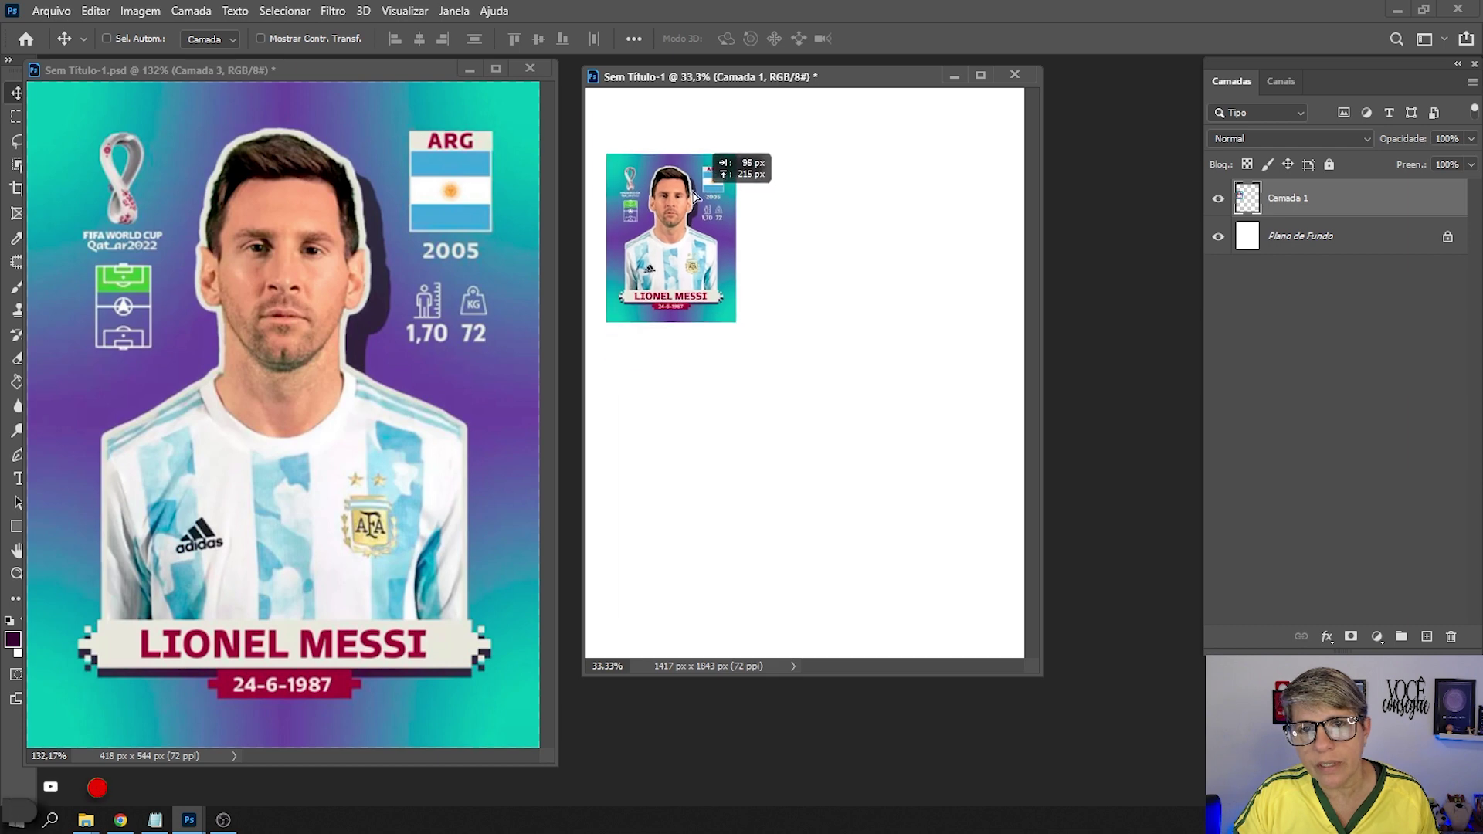
{"action": "left_click_drag", "start_coordinate": [707, 76], "coordinate": [699, 79]}
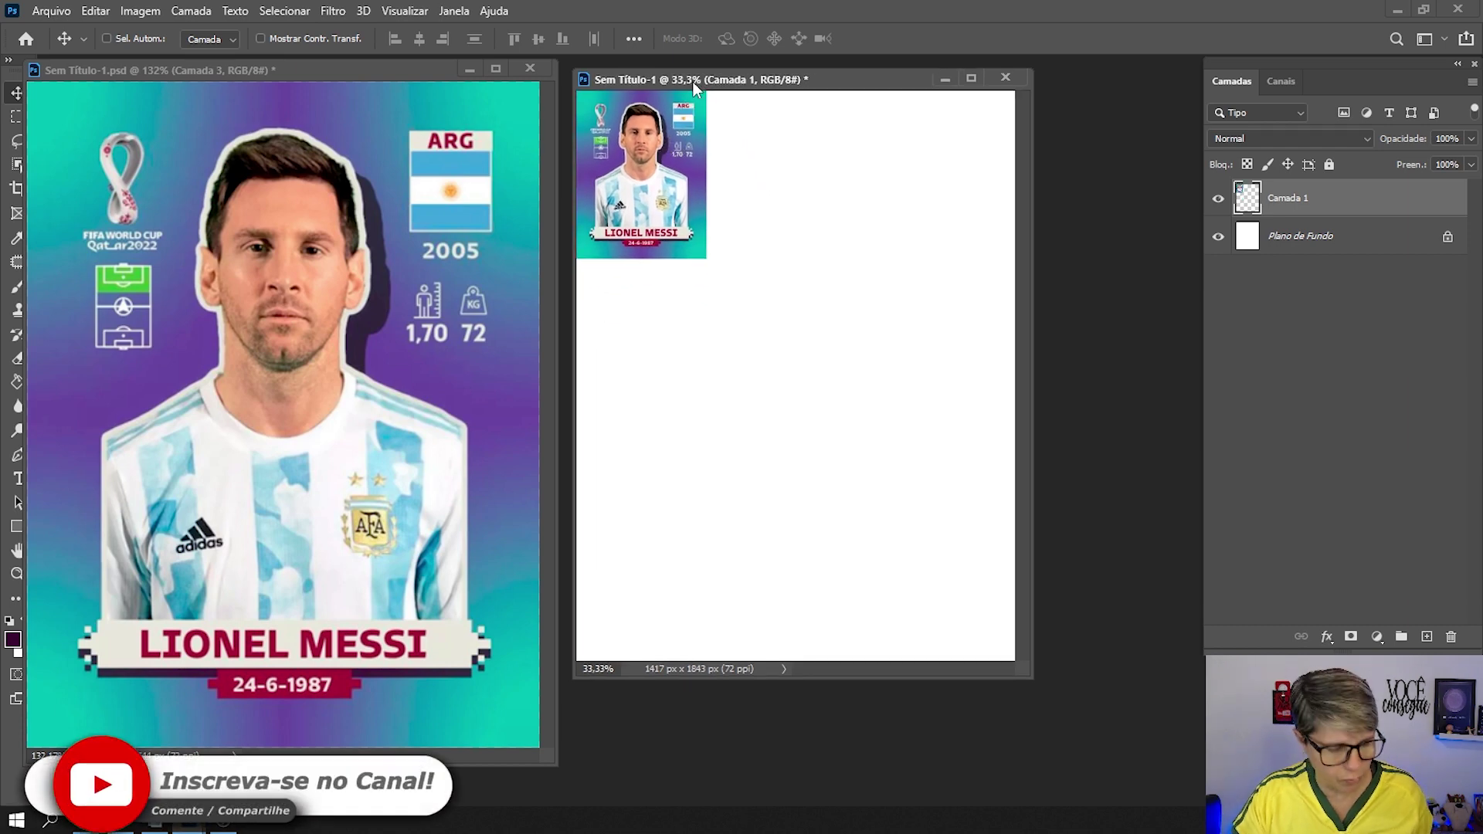
{"action": "key", "text": "ctrl+t"}
{"action": "mouse_move", "coordinate": [708, 258]}
{"action": "left_mouse_down"}
{"action": "mouse_move", "coordinate": [955, 544]}
{"action": "mouse_move", "coordinate": [1014, 667]}
{"action": "left_mouse_up"}
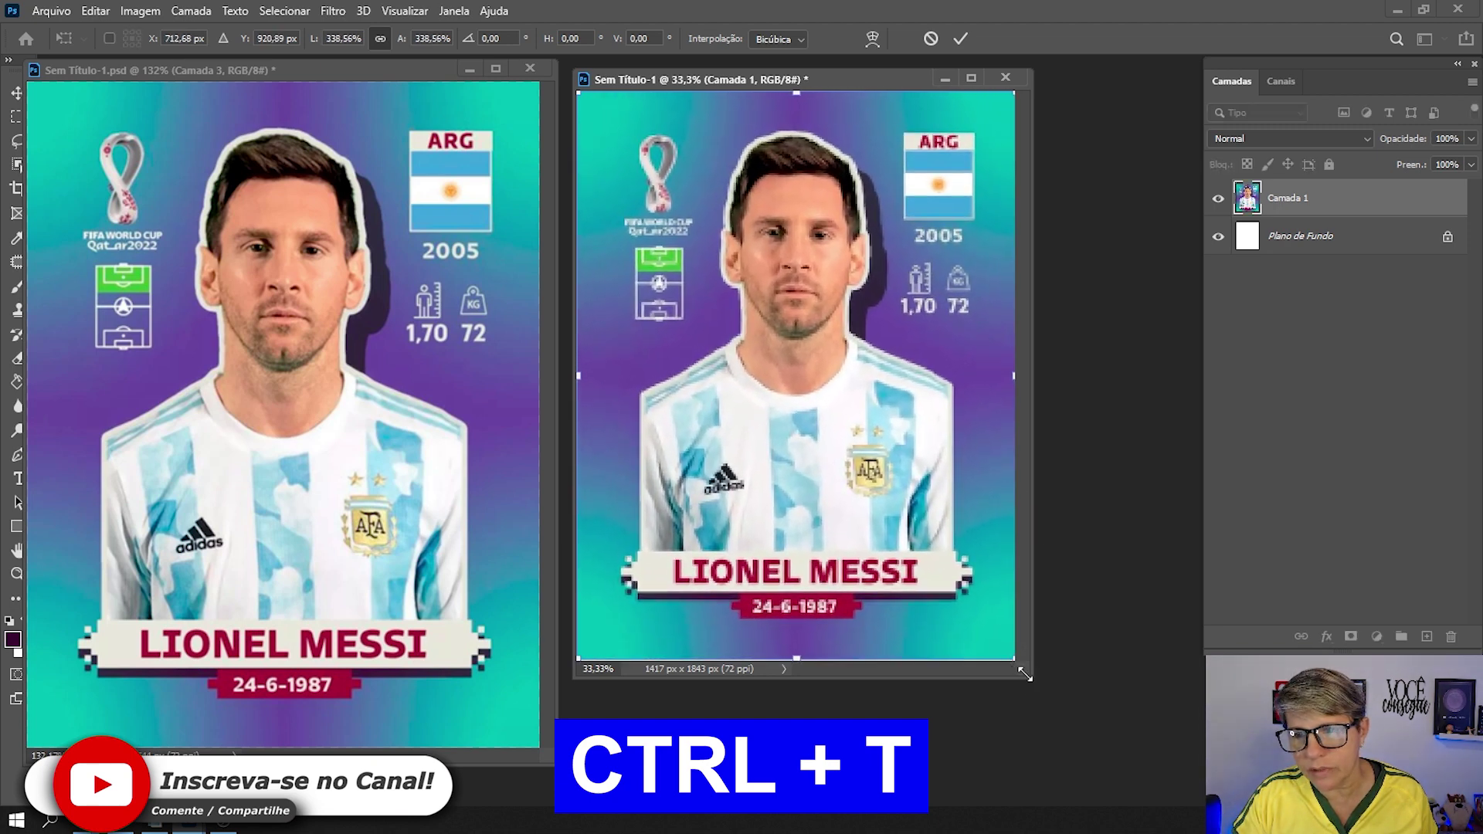
{"action": "left_click_drag", "start_coordinate": [1014, 668], "coordinate": [1029, 680]}
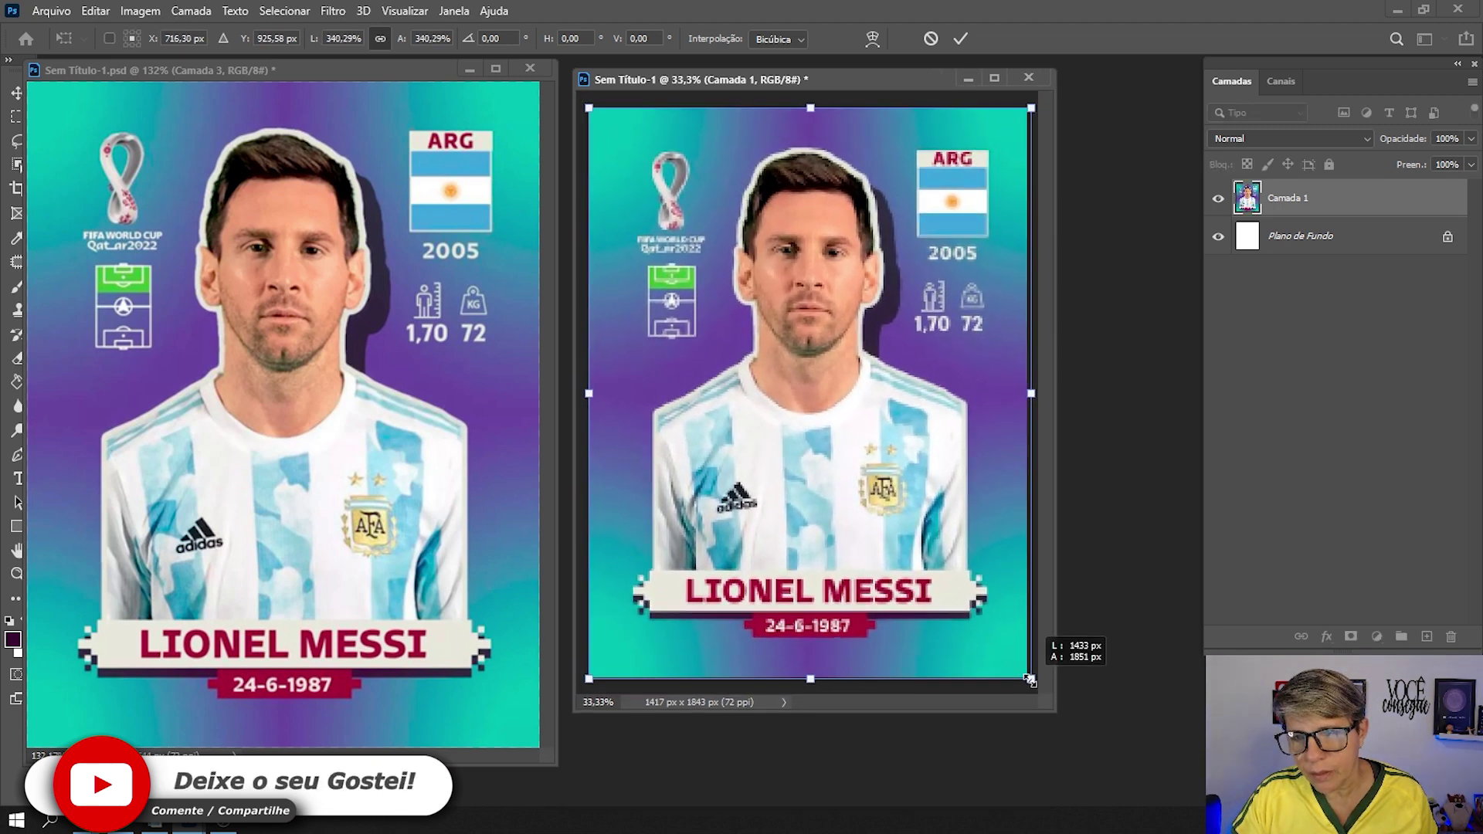
{"action": "left_click_drag", "start_coordinate": [1029, 678], "coordinate": [1030, 679]}
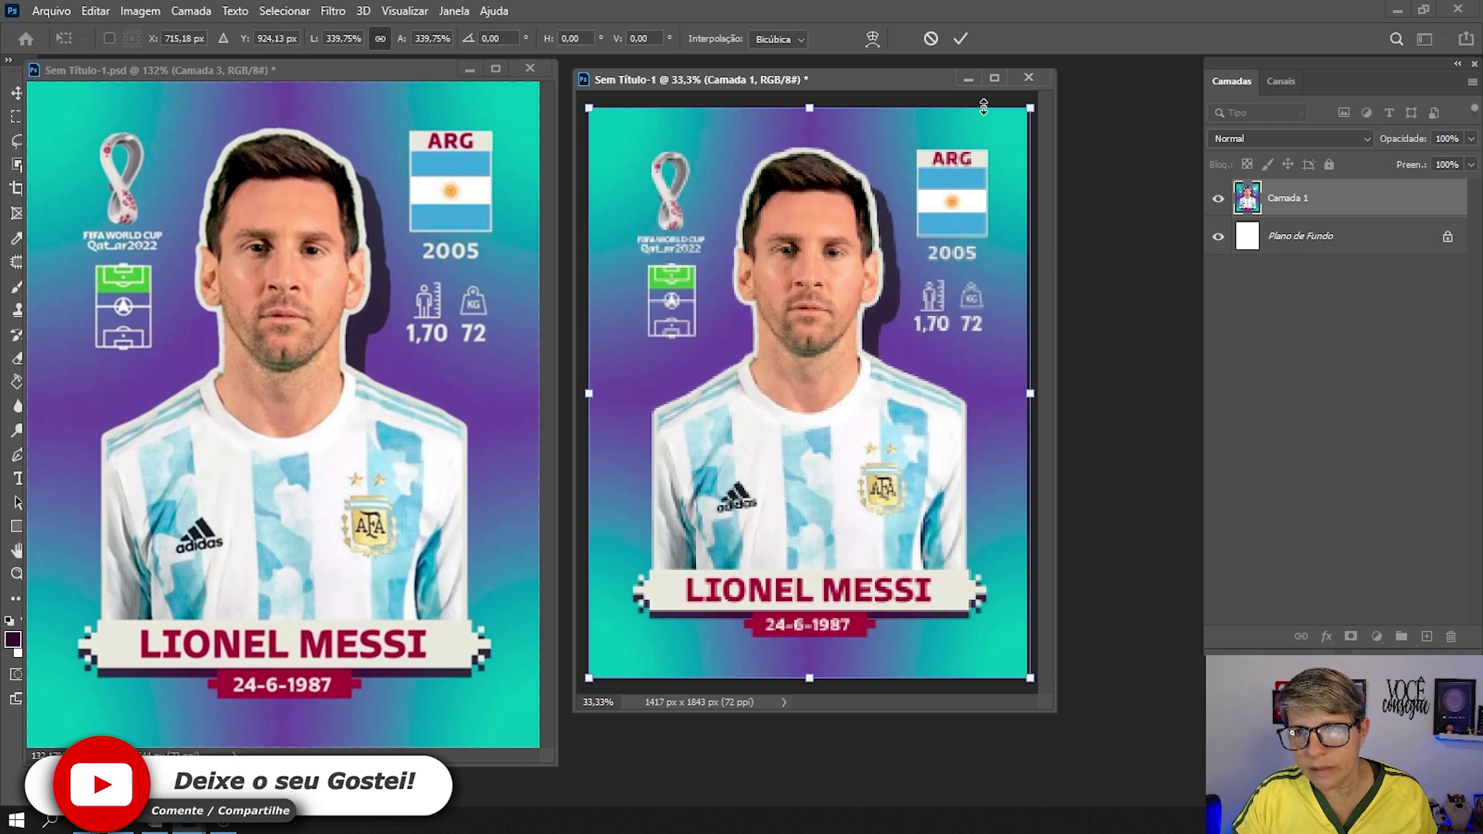
{"action": "left_click_drag", "start_coordinate": [1033, 106], "coordinate": [1030, 108]}
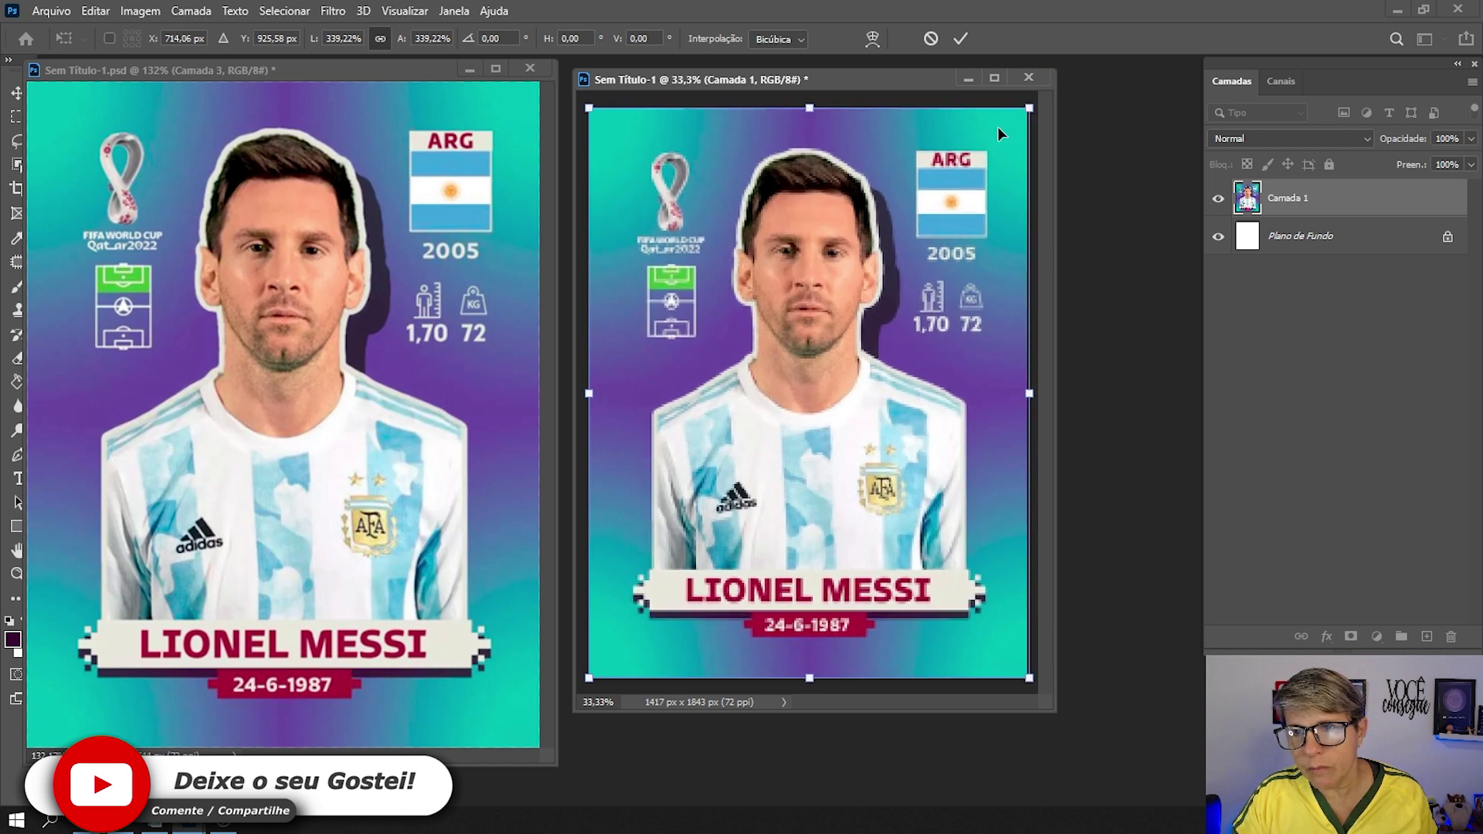
{"action": "key", "text": "Return"}
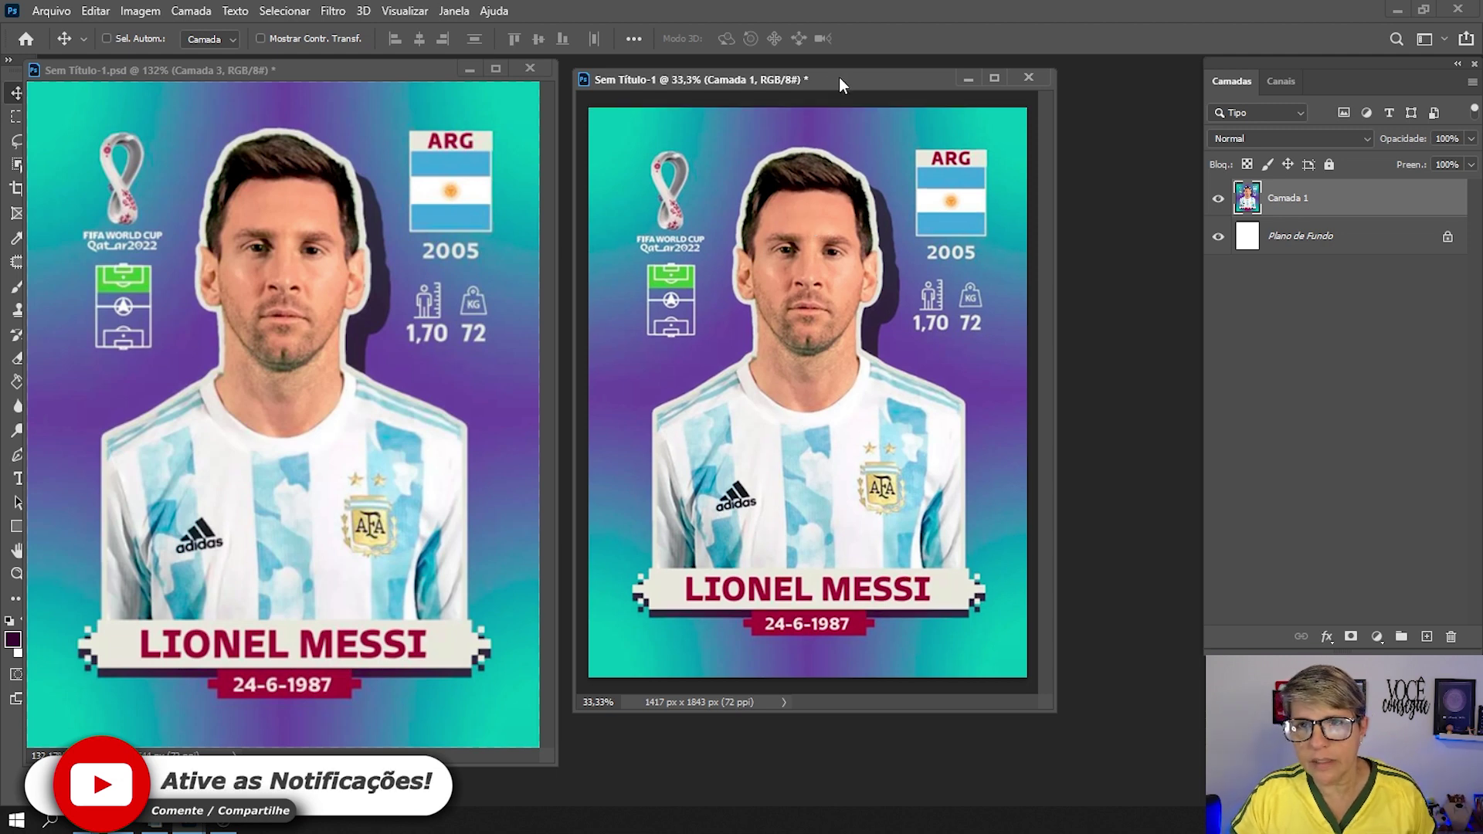
Close the original sticker file without saving and add an empty Camada 2 layer.
{"action": "left_click_drag", "start_coordinate": [839, 77], "coordinate": [820, 85]}
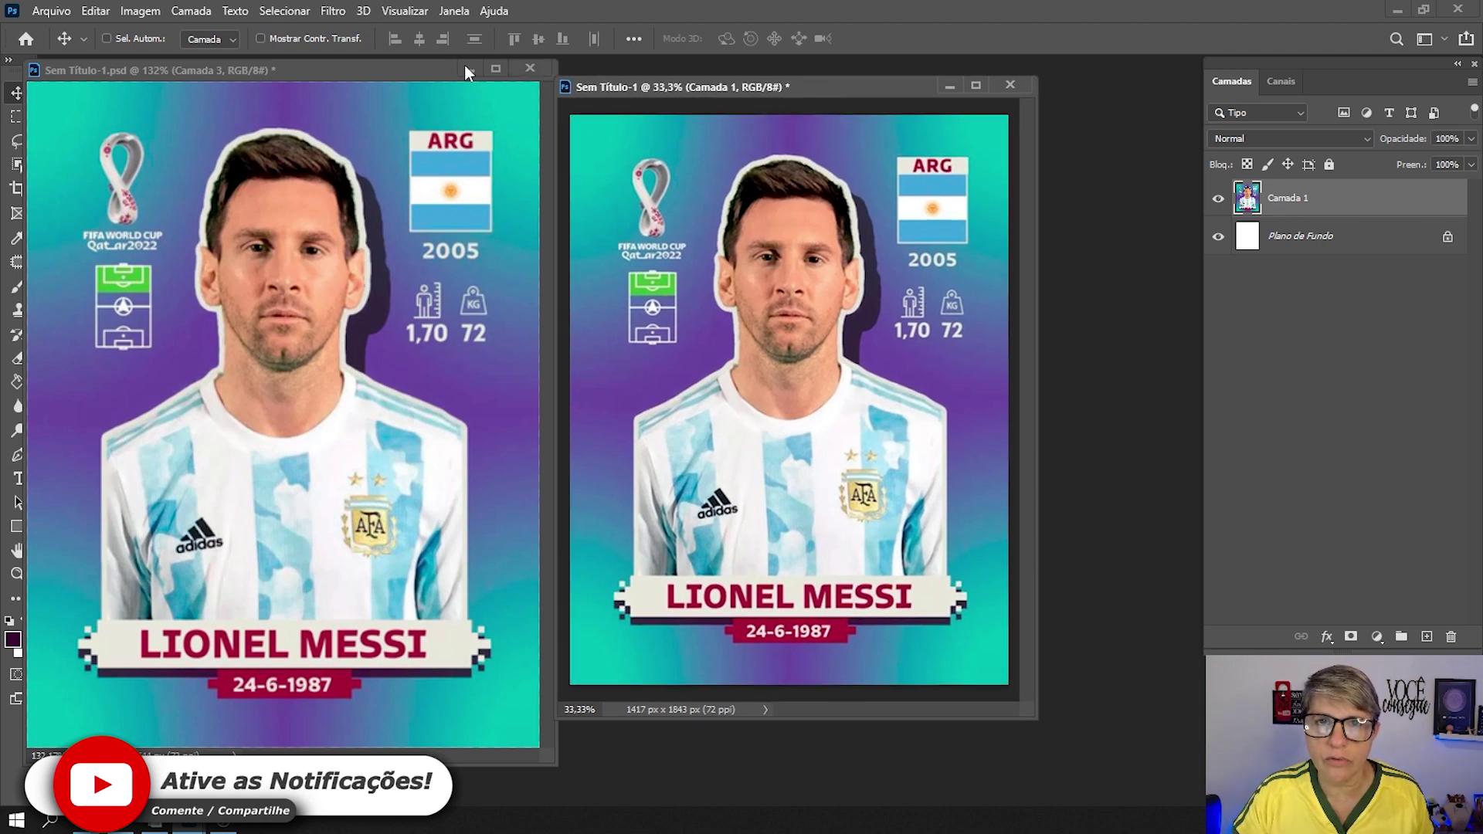
{"action": "left_click", "coordinate": [530, 68]}
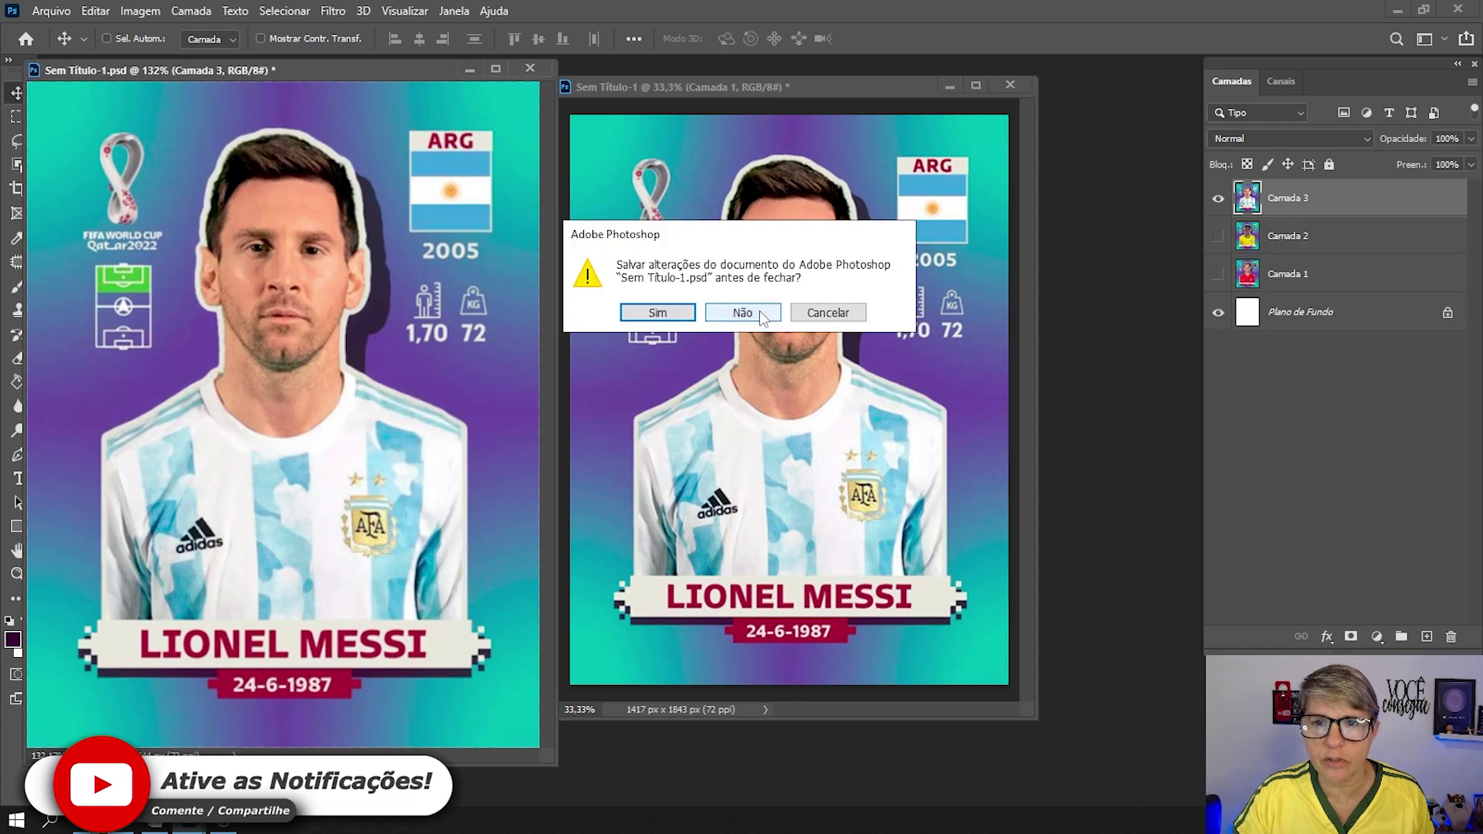
{"action": "left_click", "coordinate": [758, 311]}
{"action": "left_click_drag", "start_coordinate": [775, 87], "coordinate": [617, 109]}
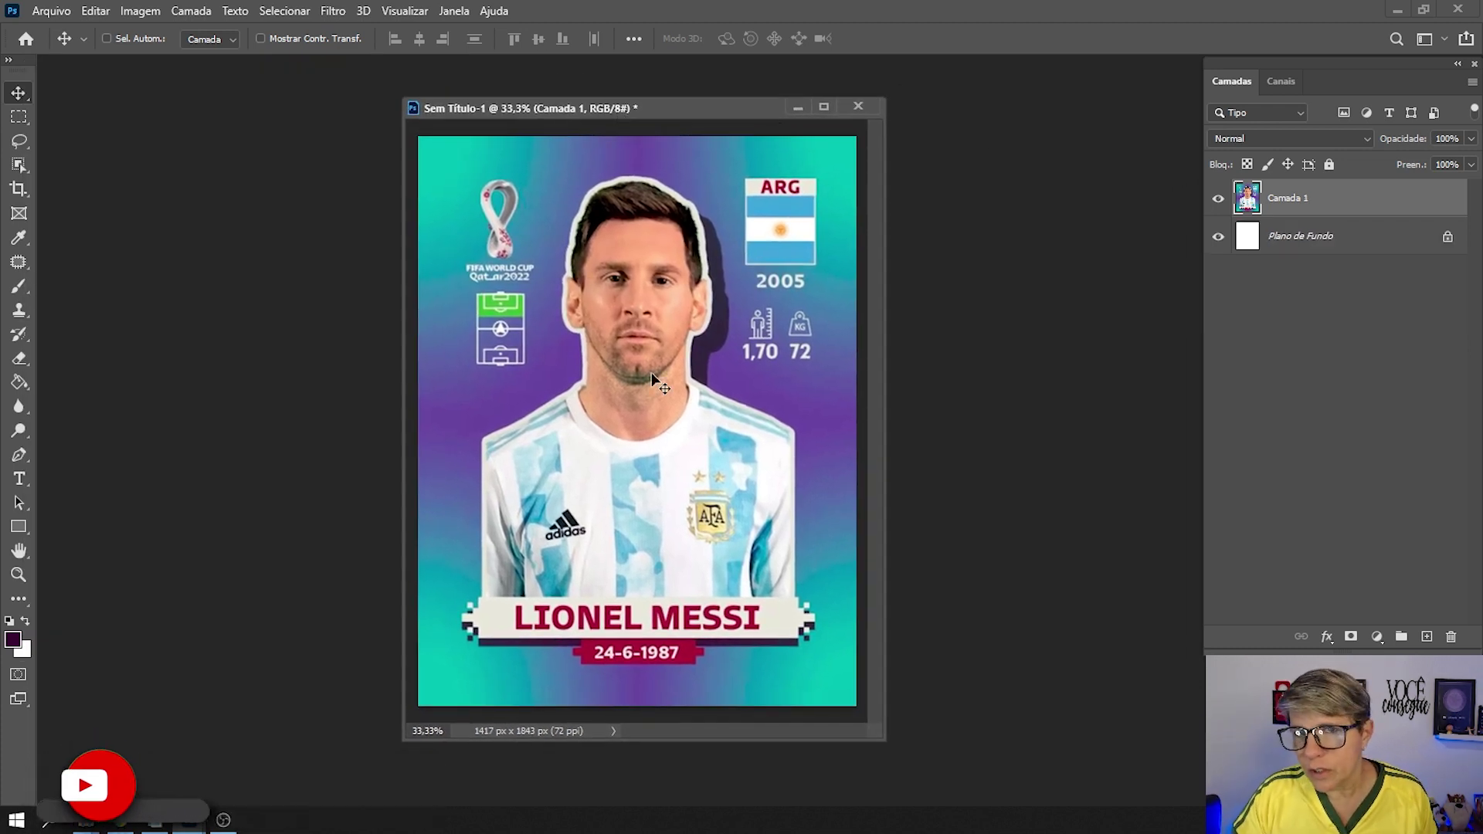
{"action": "left_click", "coordinate": [1428, 637]}
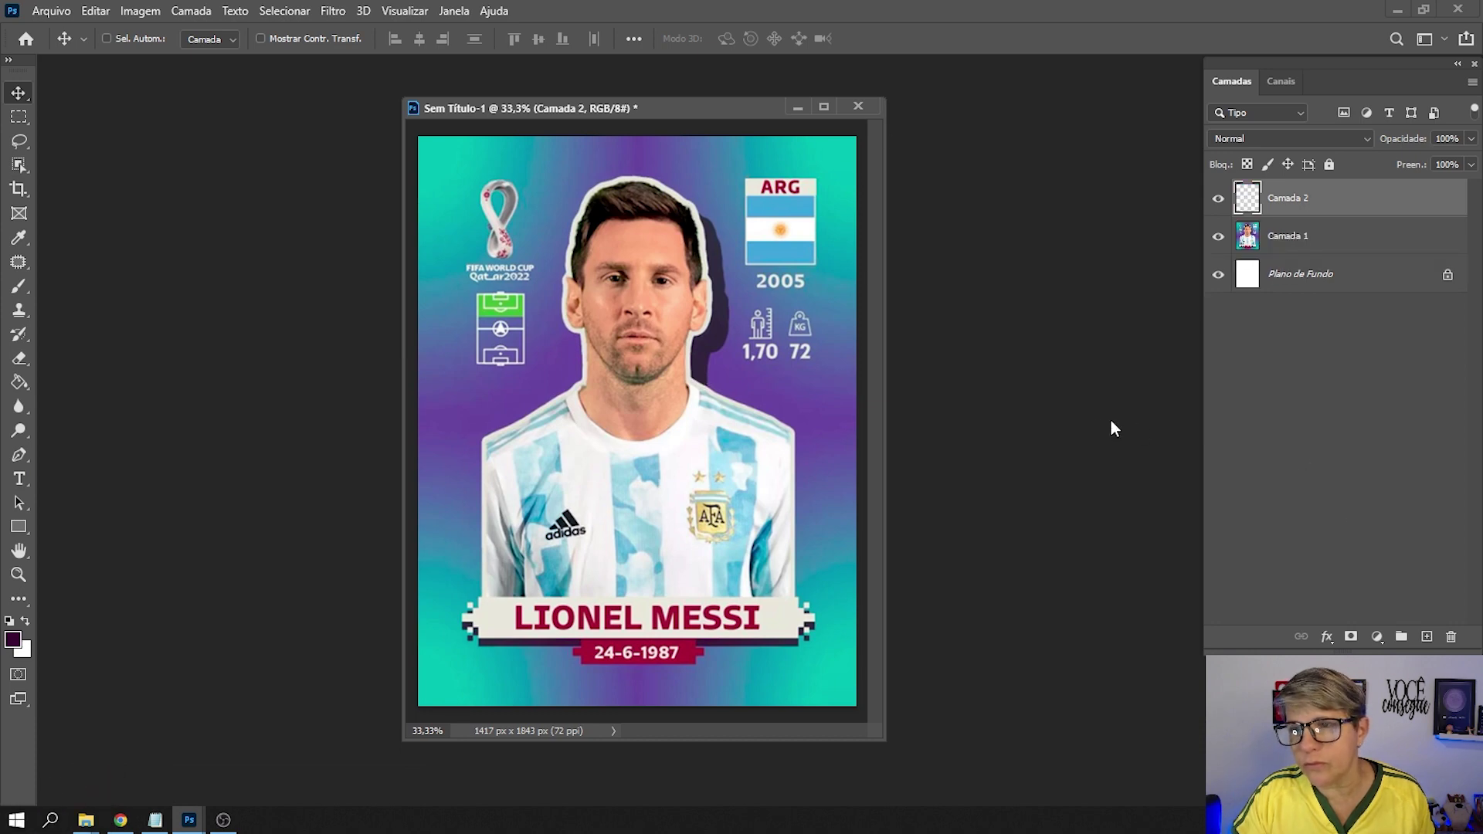
Set up the Brush with teal #66cccc as foreground and an 800 px size.
{"action": "left_click_drag", "start_coordinate": [620, 119], "coordinate": [599, 116]}
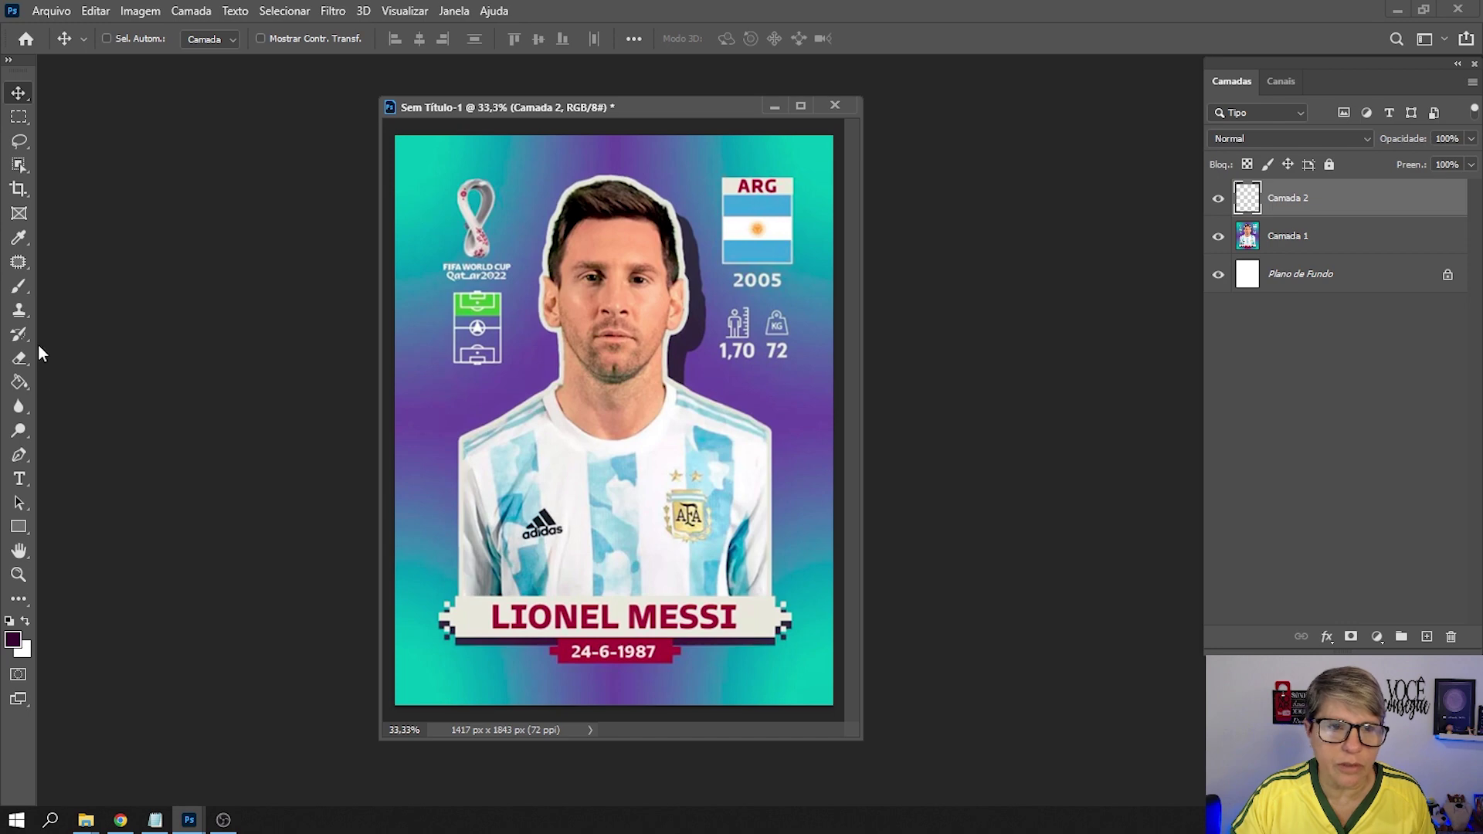
{"action": "left_click", "coordinate": [17, 288]}
{"action": "left_click", "coordinate": [17, 292]}
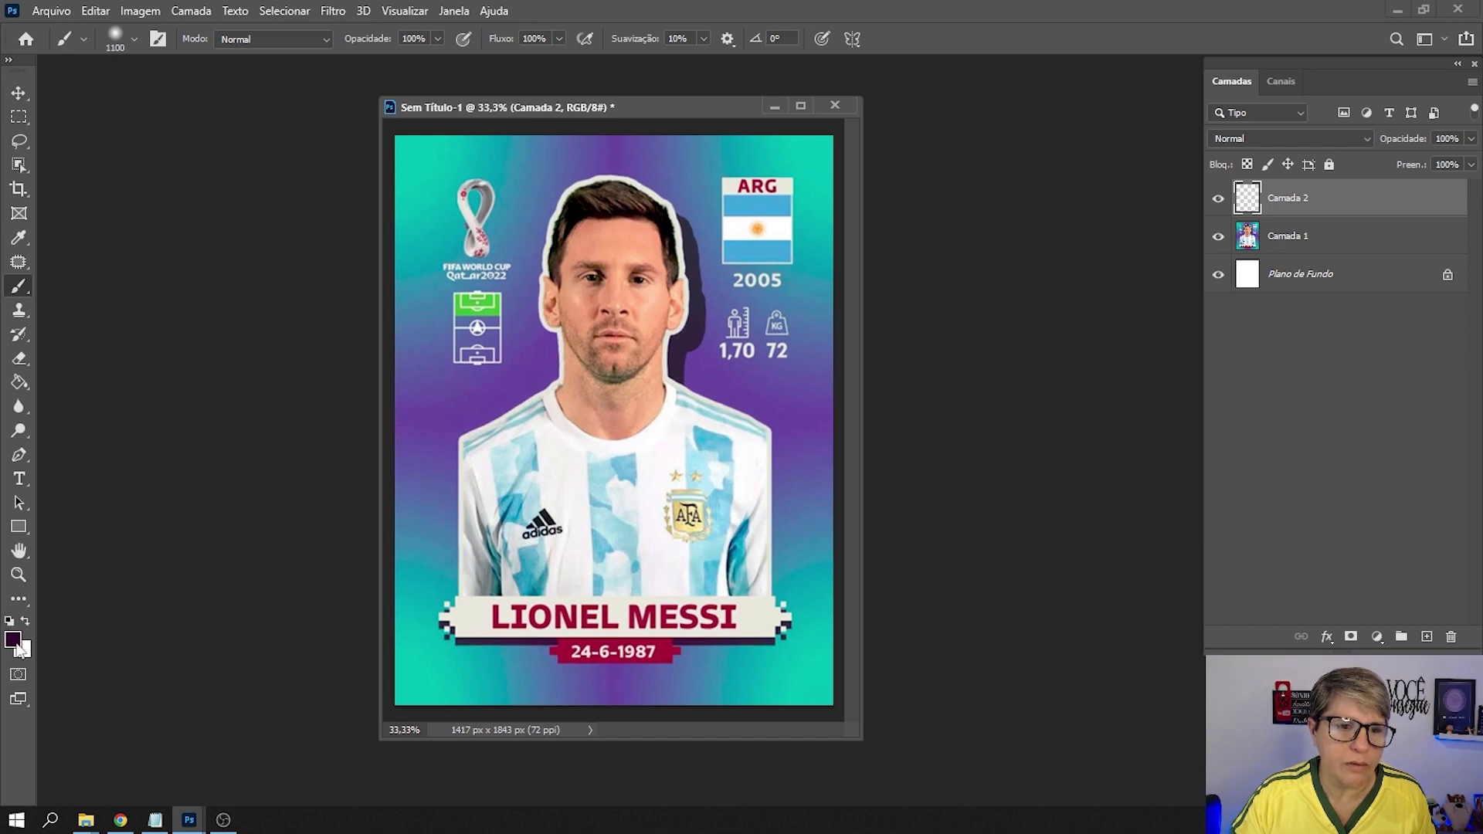
{"action": "left_click", "coordinate": [14, 641]}
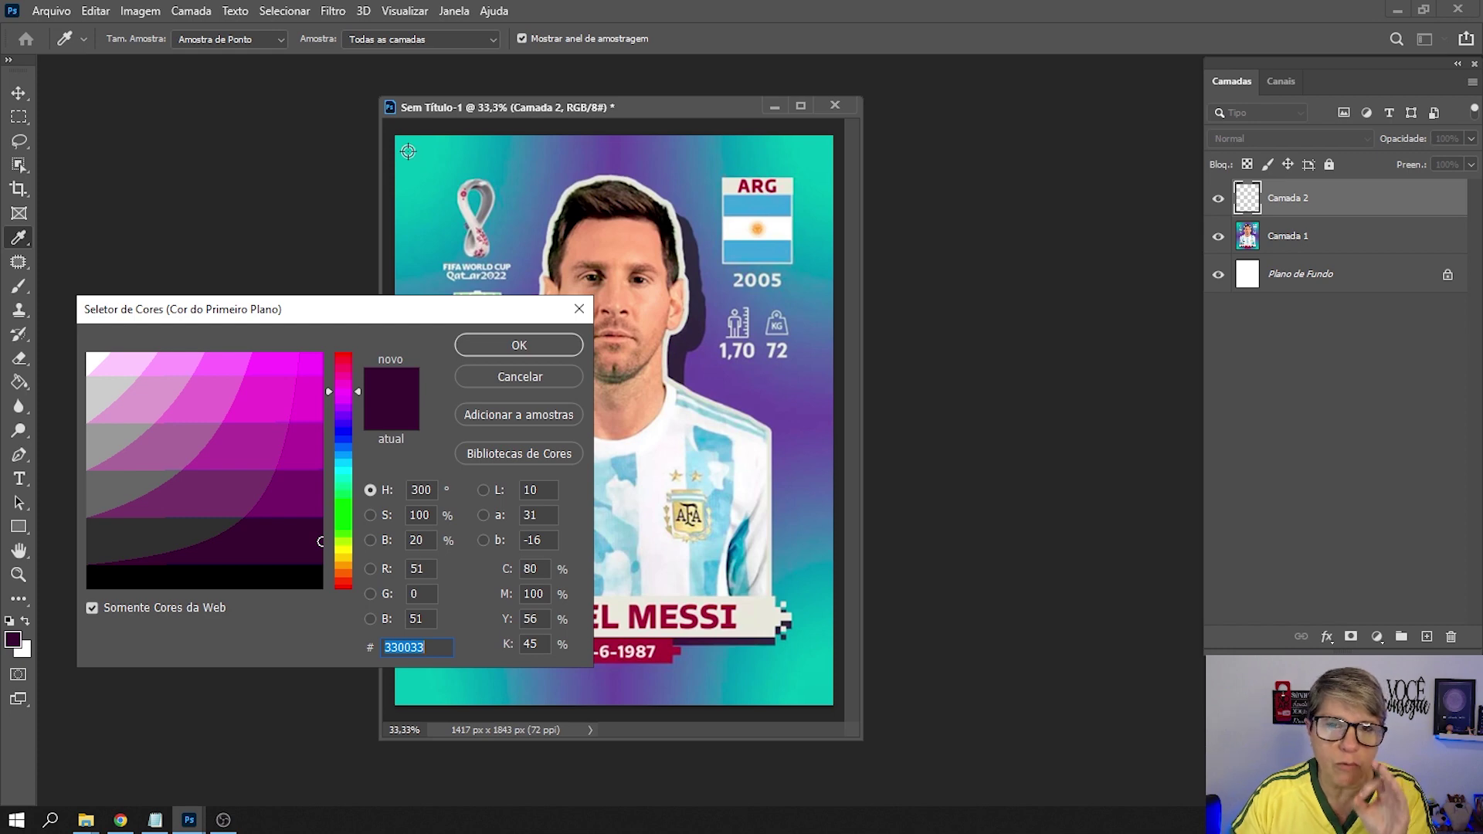
{"action": "type", "text": "66cccc"}
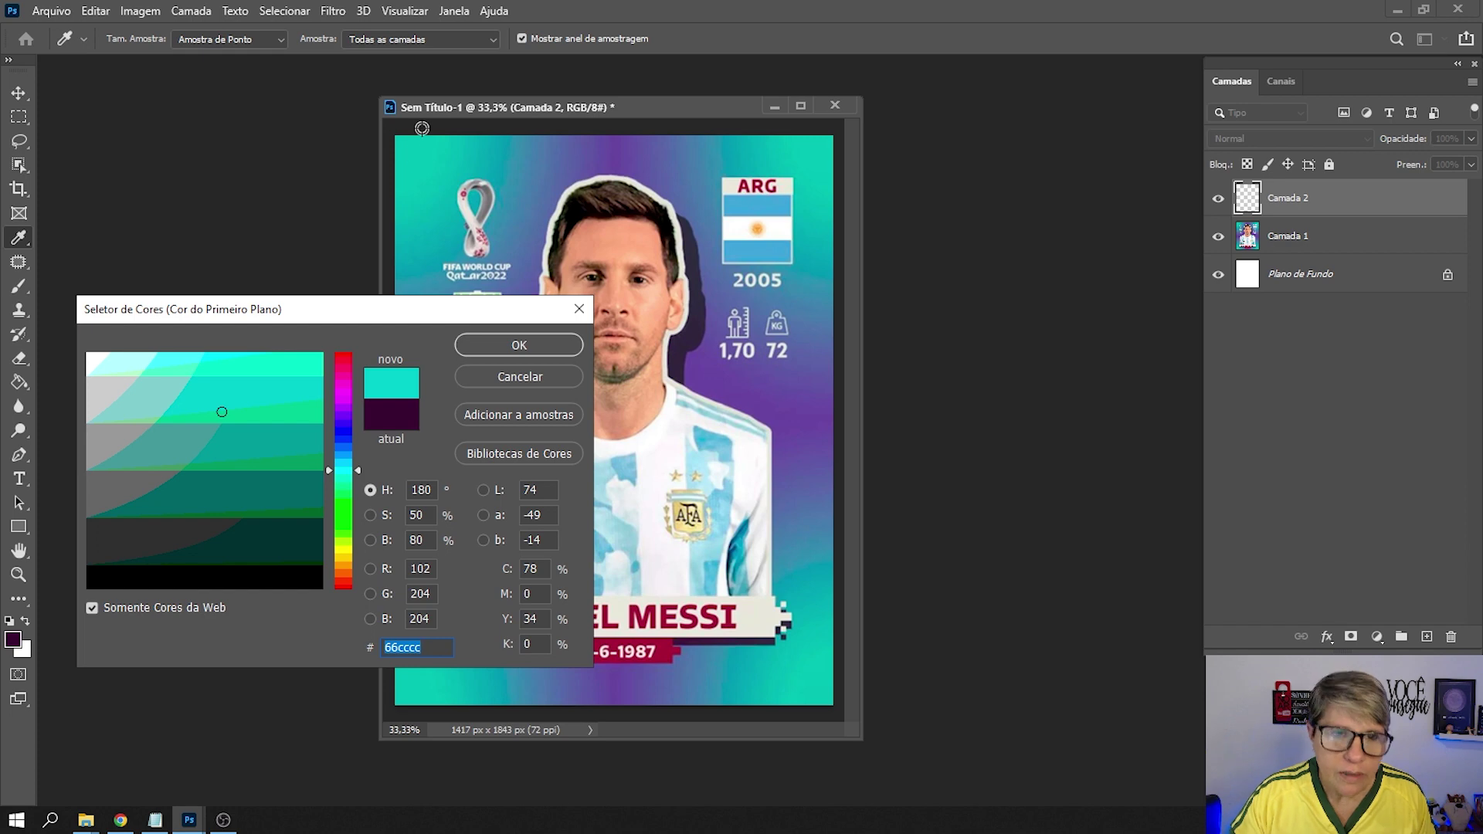
{"action": "left_click", "coordinate": [519, 346]}
{"action": "key", "text": "b"}
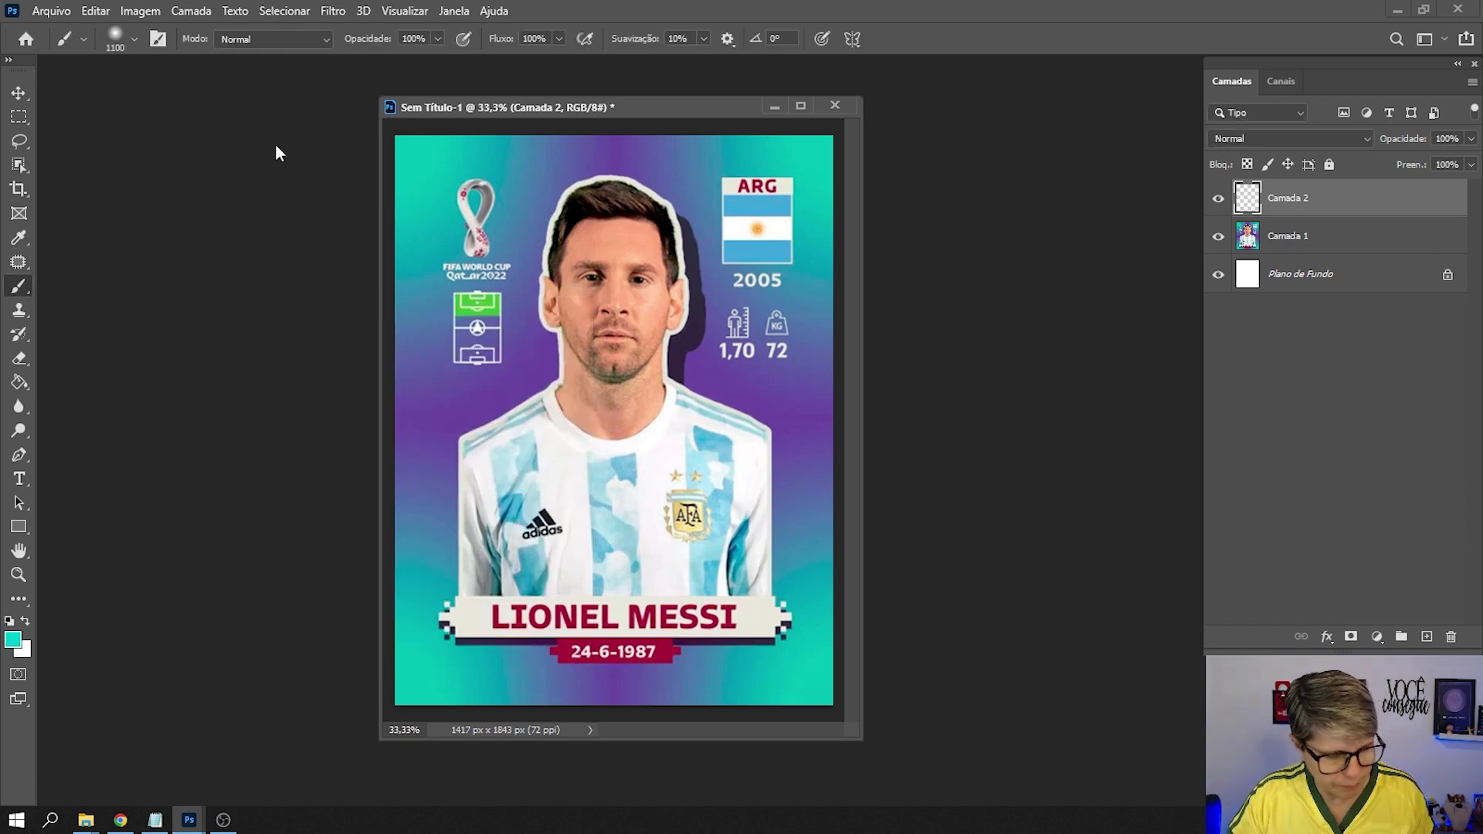
{"action": "key", "text": "bracketleft"}
{"action": "key", "text": "bracketleft"}
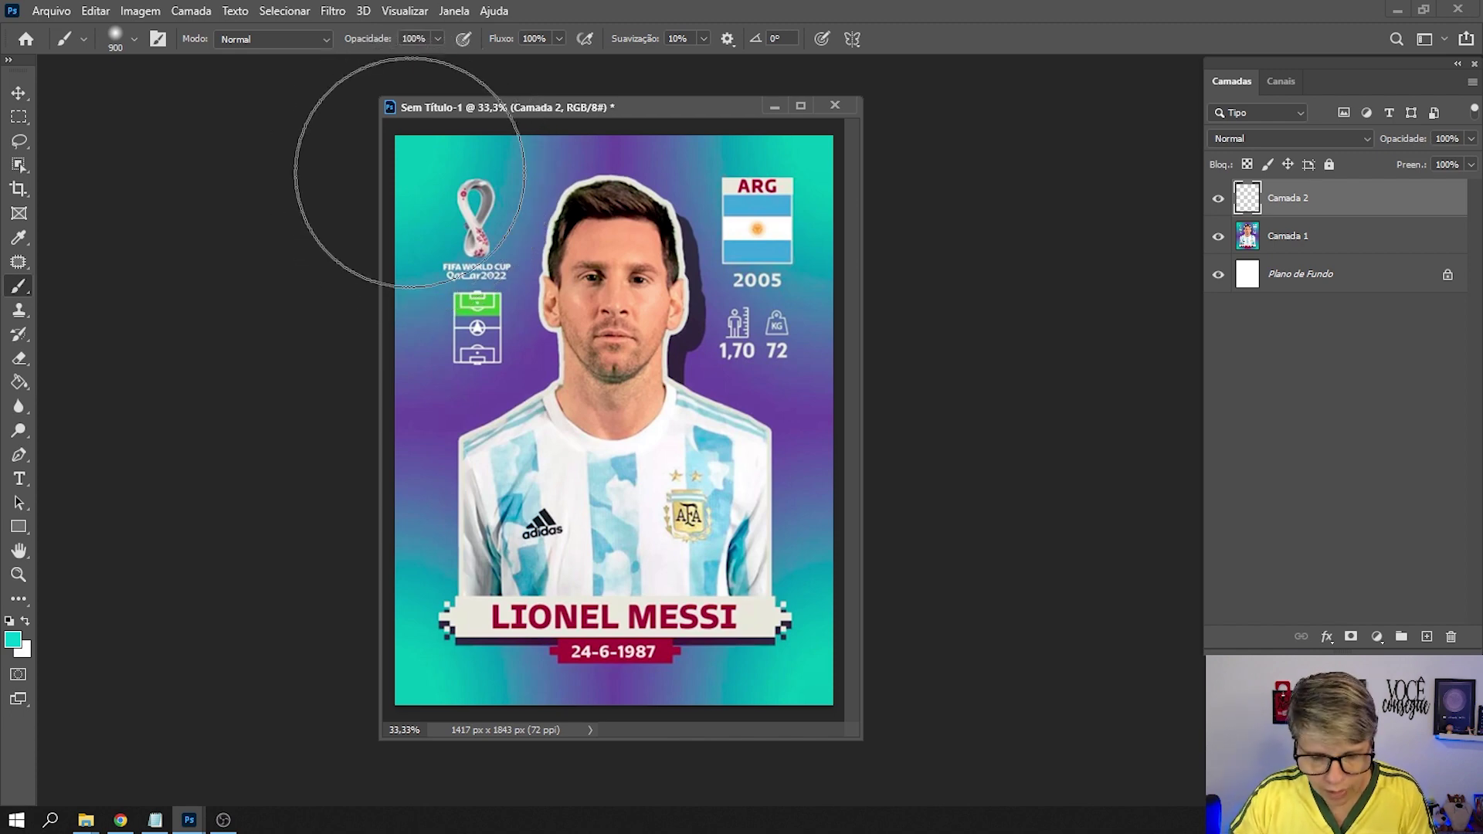
{"action": "key", "text": "bracketleft"}
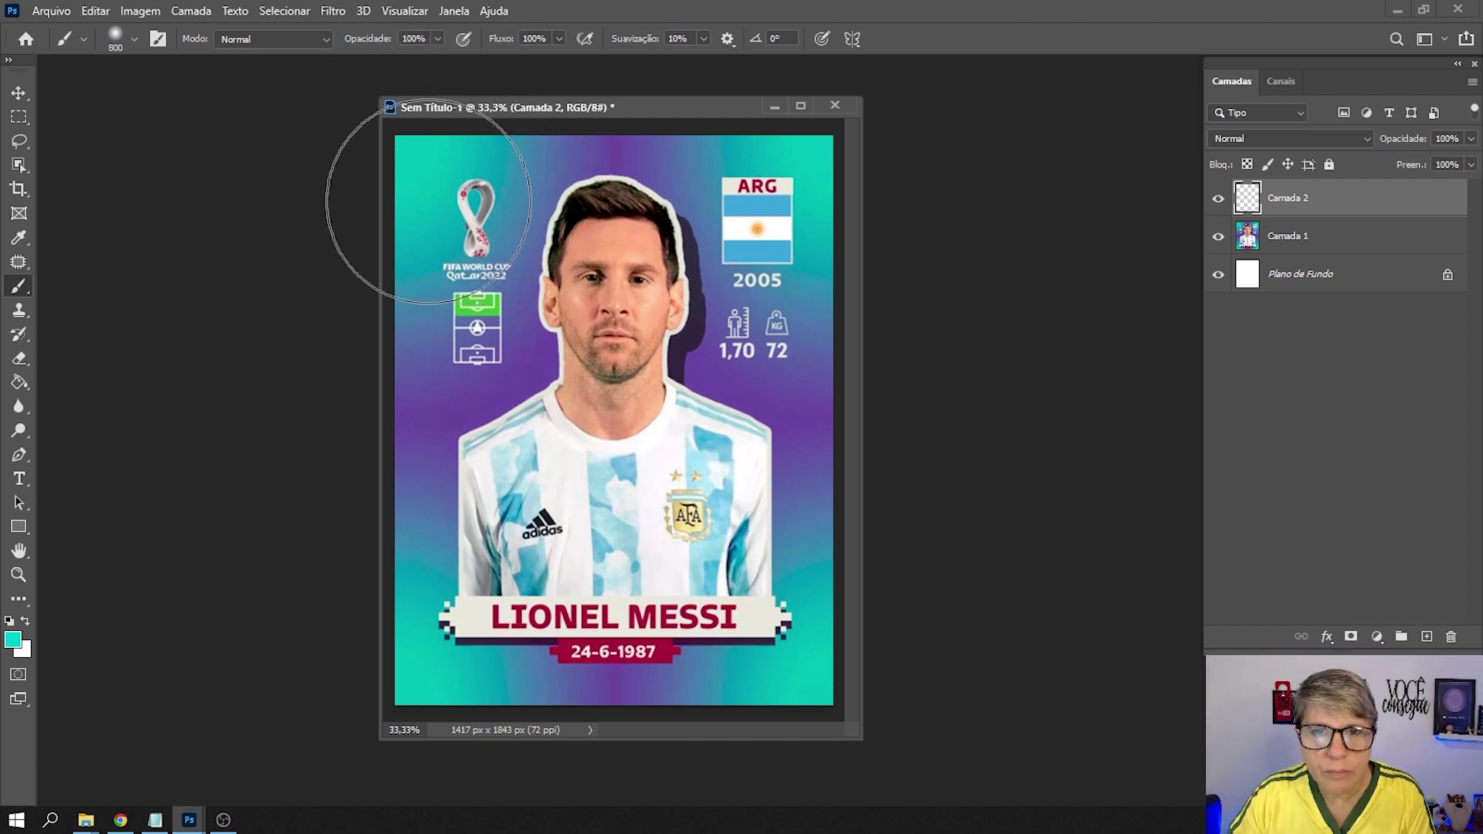
Paint teal over the logo, ARG flag and banner ends, then move Camada 2 below Camada 1.
{"action": "left_click", "coordinate": [426, 197]}
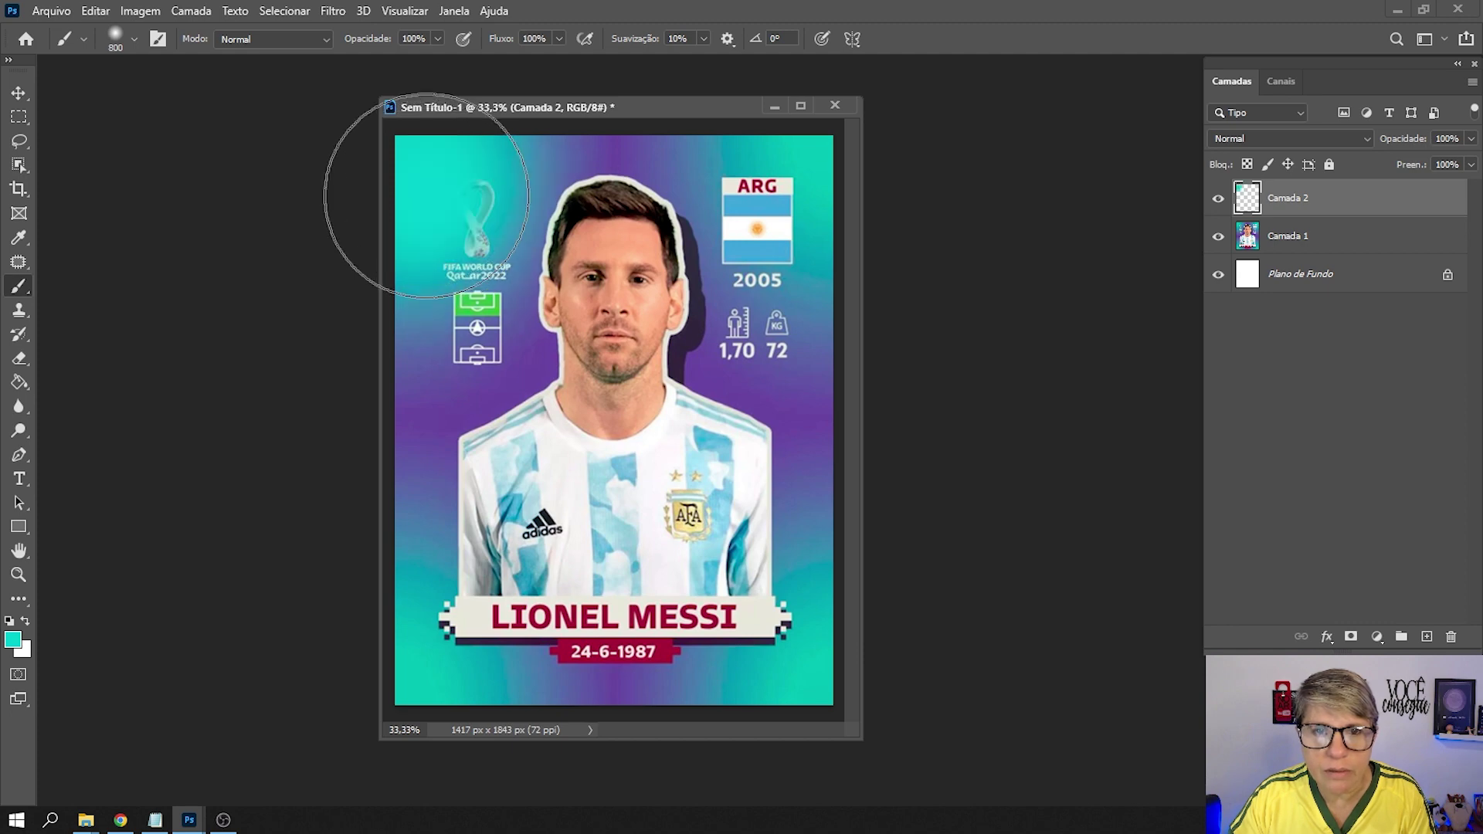
{"action": "left_click", "coordinate": [426, 197]}
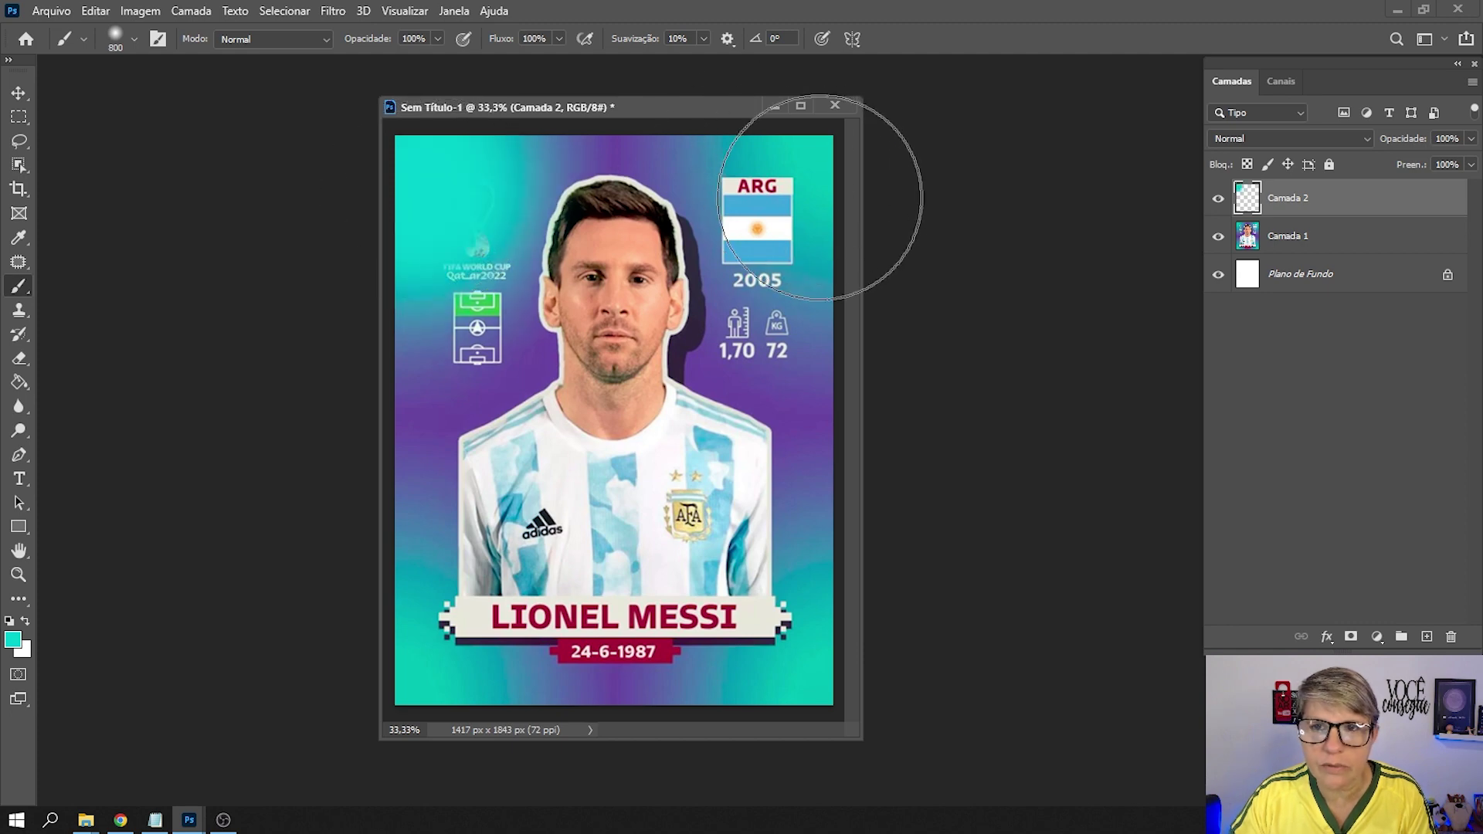
{"action": "left_click", "coordinate": [807, 201]}
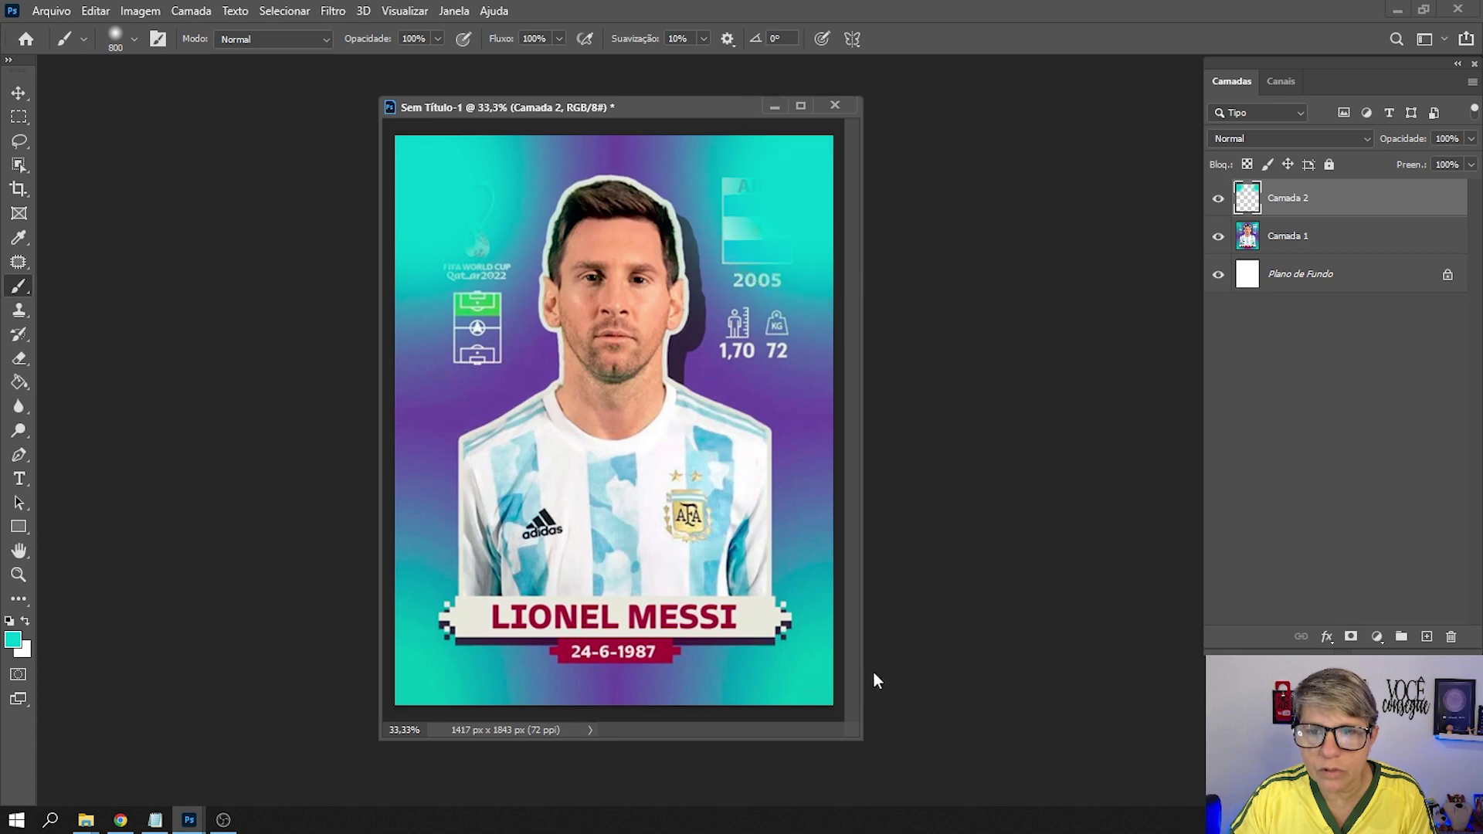
{"action": "left_click", "coordinate": [804, 664]}
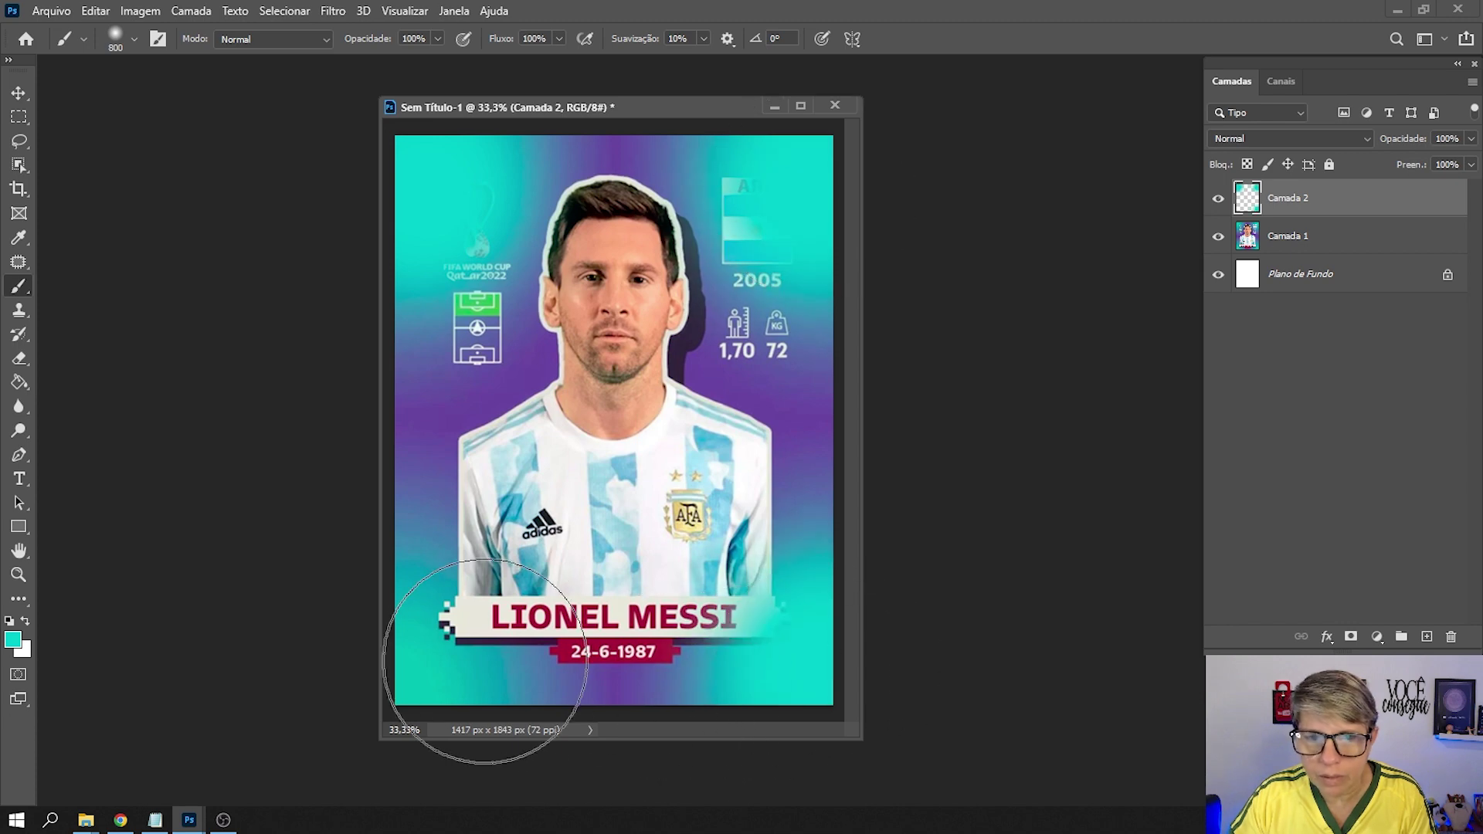
{"action": "left_click", "coordinate": [430, 658]}
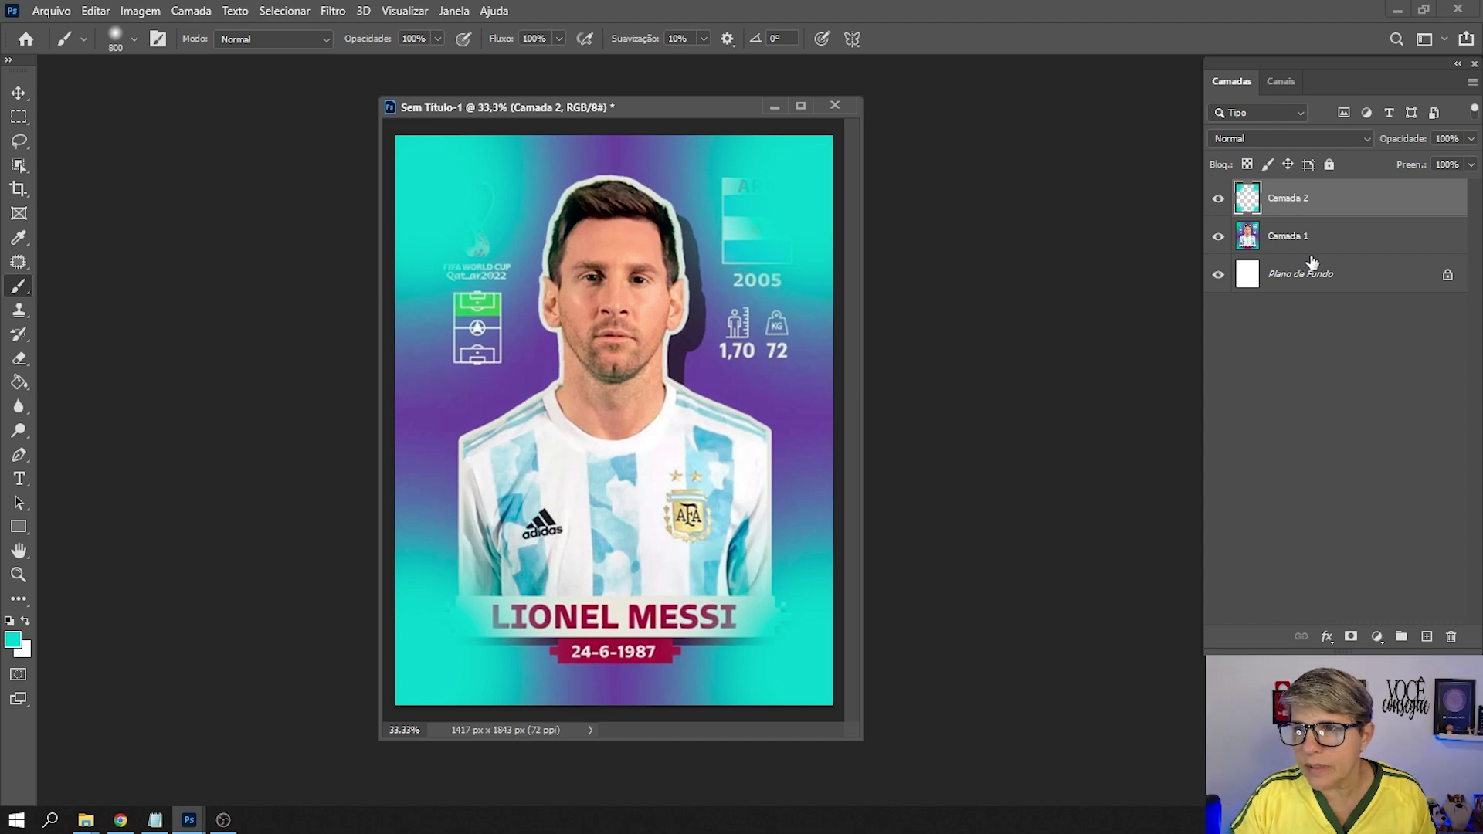
{"action": "left_click_drag", "start_coordinate": [1260, 219], "coordinate": [1315, 262]}
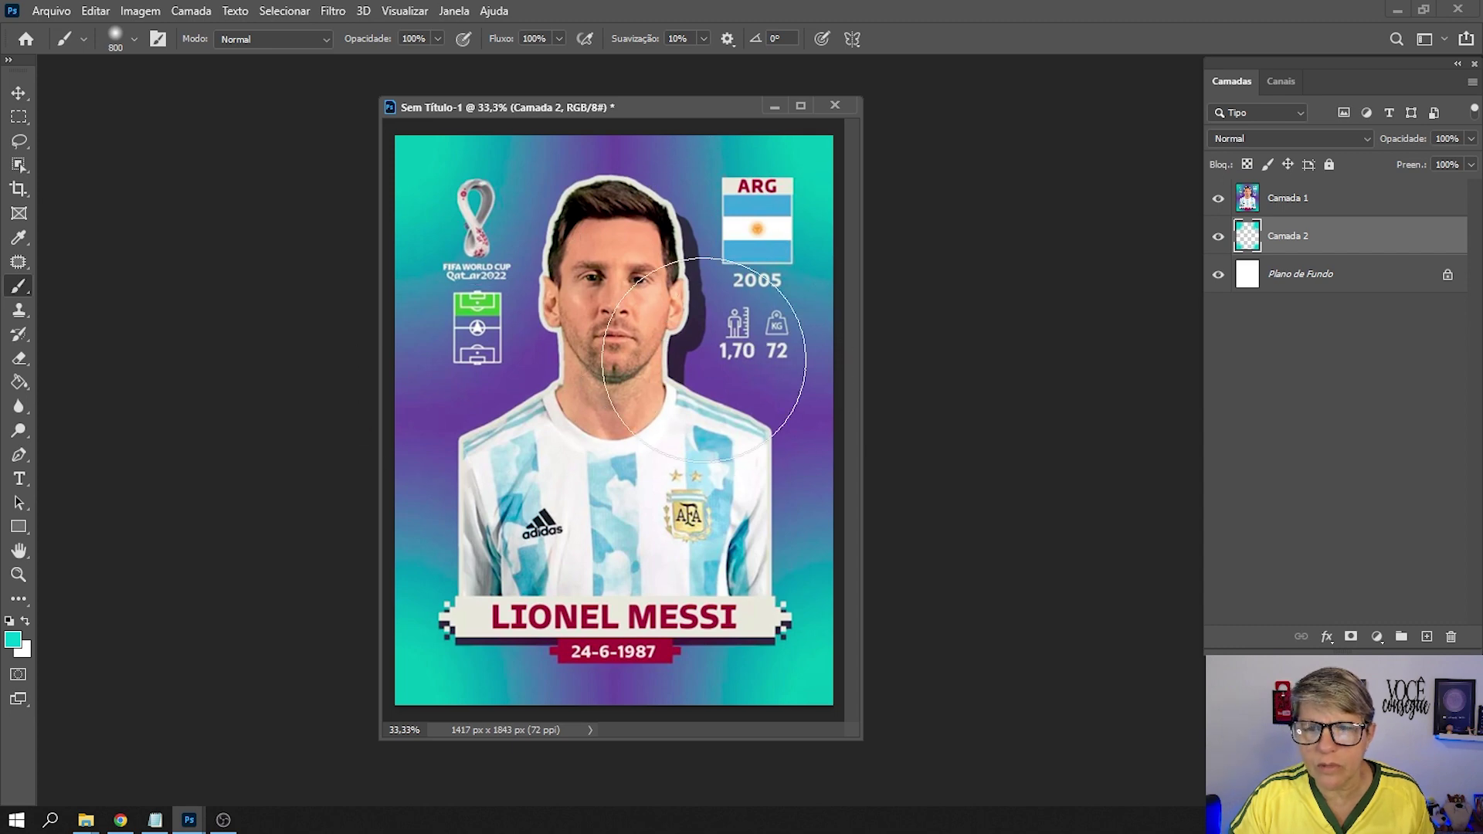
Fill the Plano de Fundo layer with the purple sampled from the card background.
{"action": "left_click", "coordinate": [14, 643]}
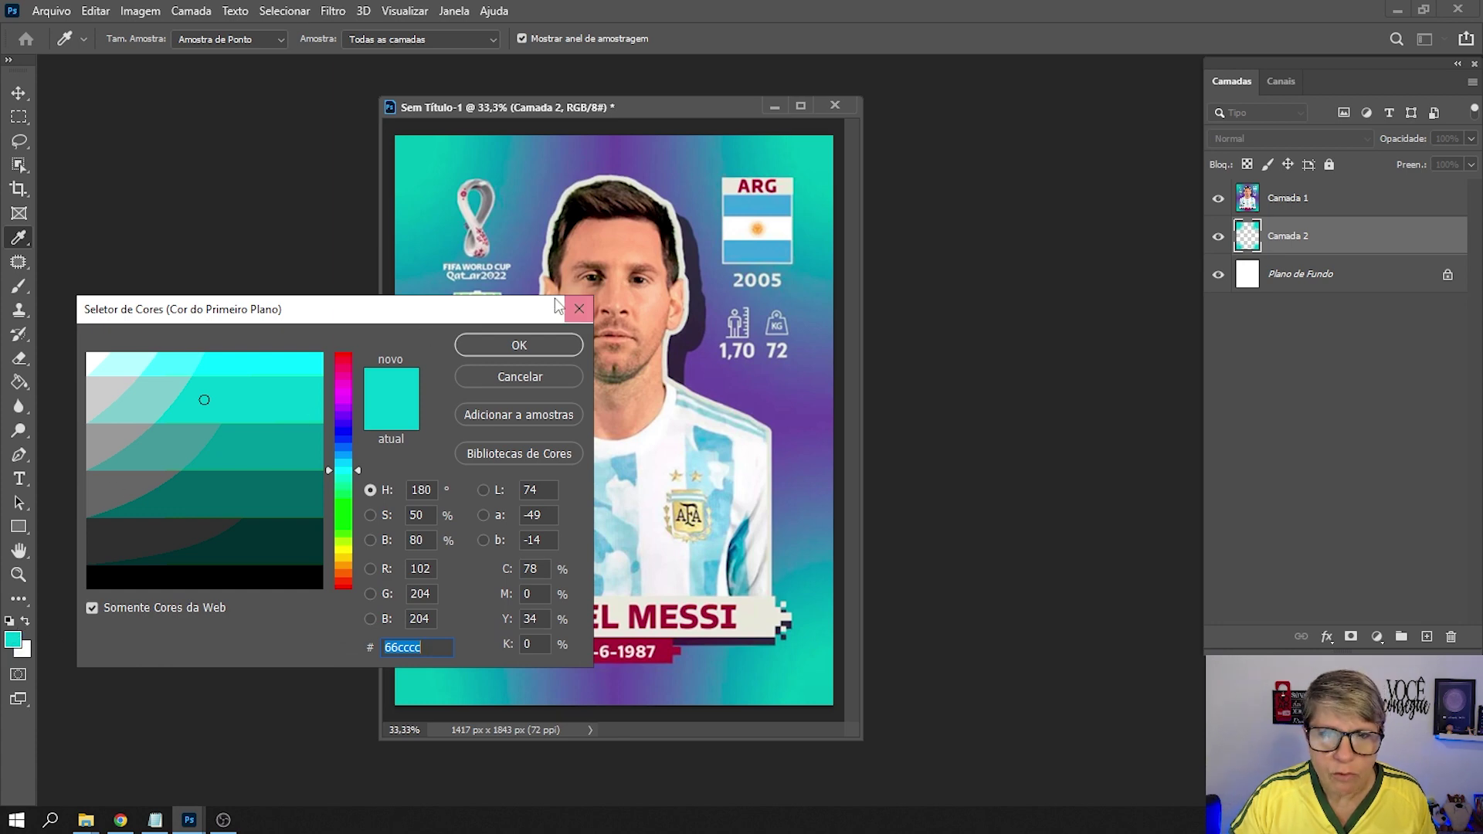
{"action": "left_click", "coordinate": [694, 378]}
{"action": "left_click", "coordinate": [551, 345]}
{"action": "left_click", "coordinate": [1313, 280]}
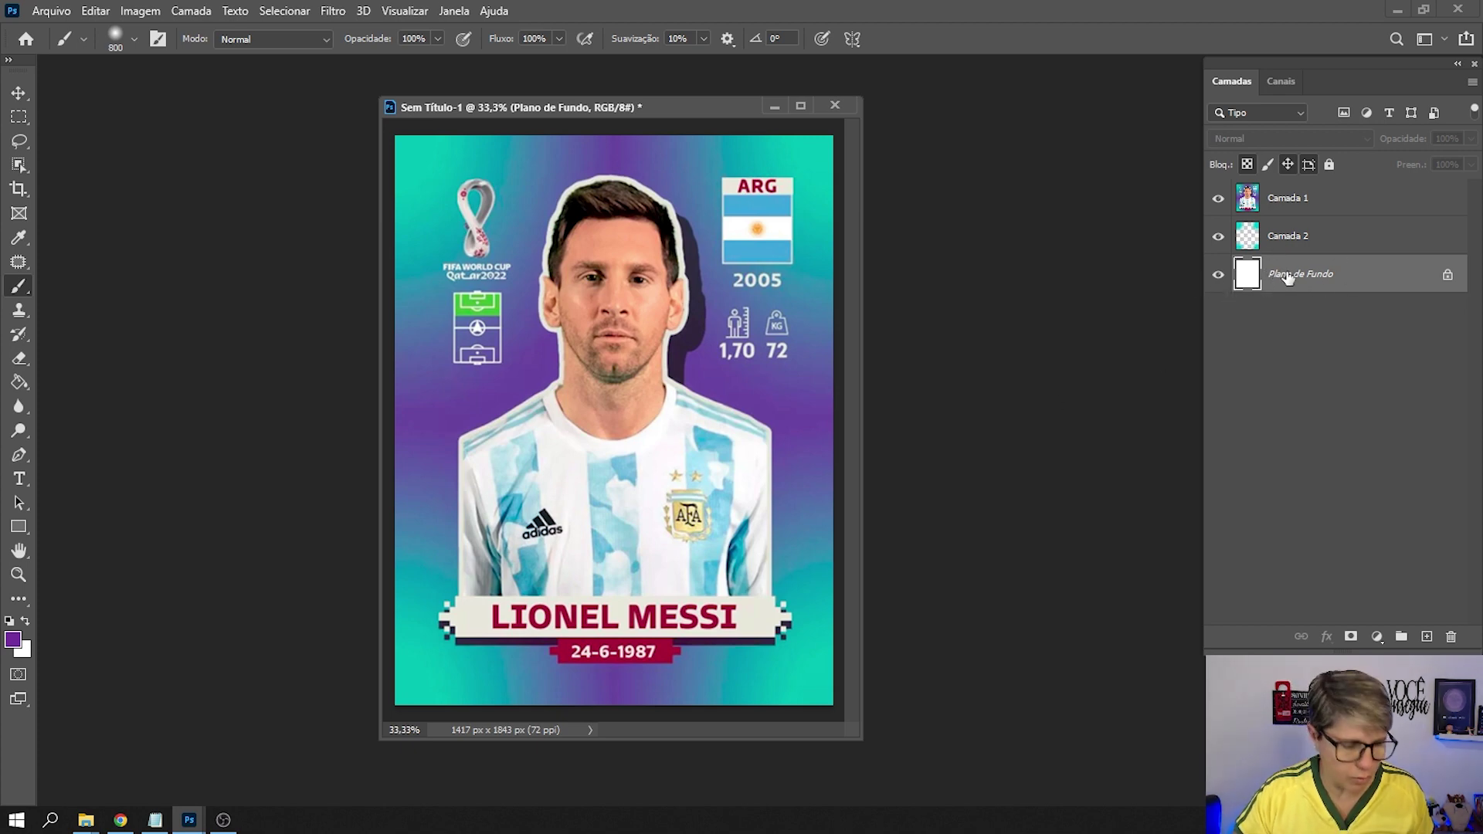
{"action": "key", "text": "alt+Delete"}
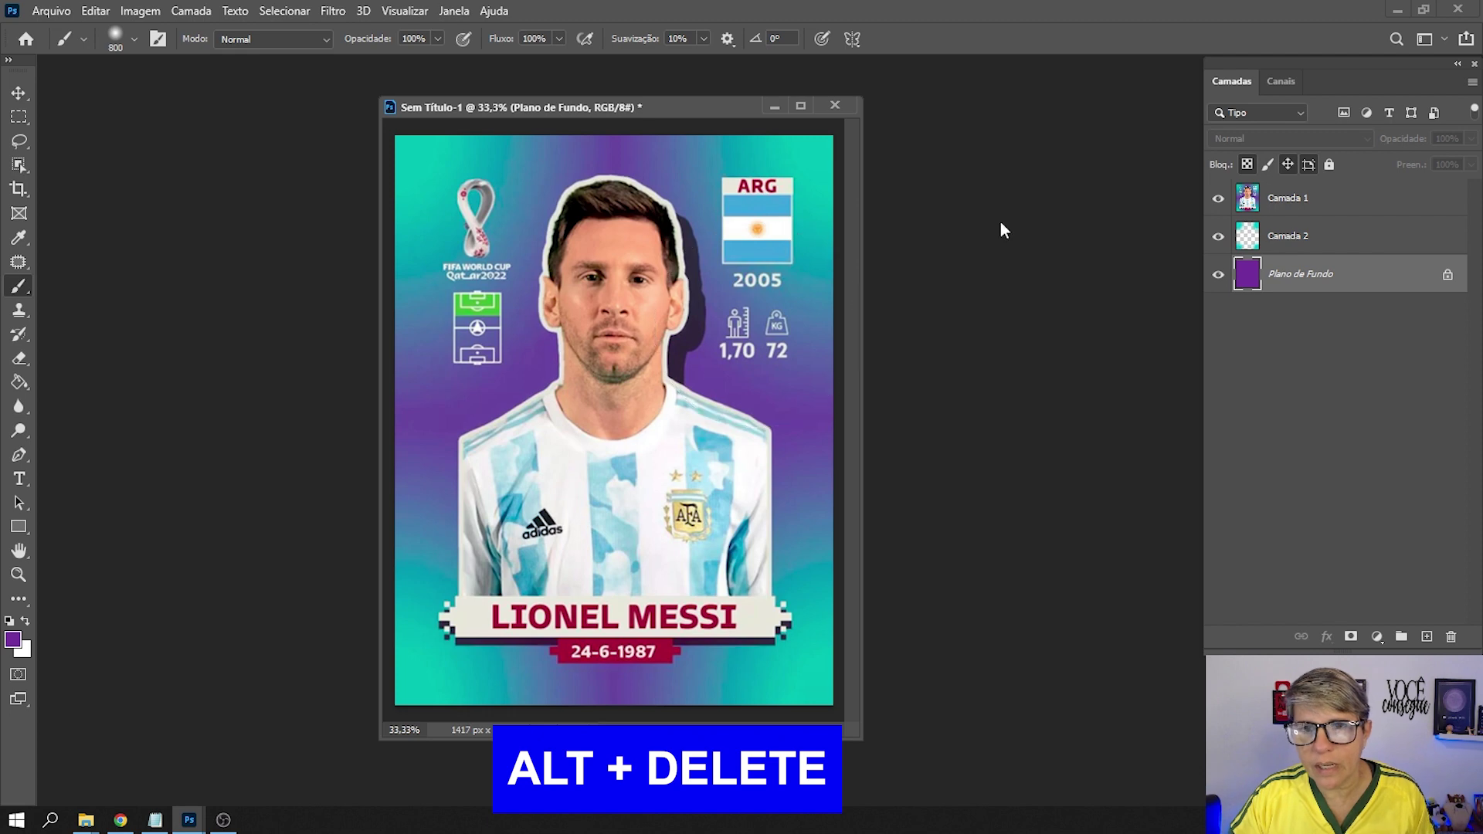
Check the fill by toggling the Messi card layer, then set Camada 1 opacity to 100%.
{"action": "left_click", "coordinate": [1214, 199]}
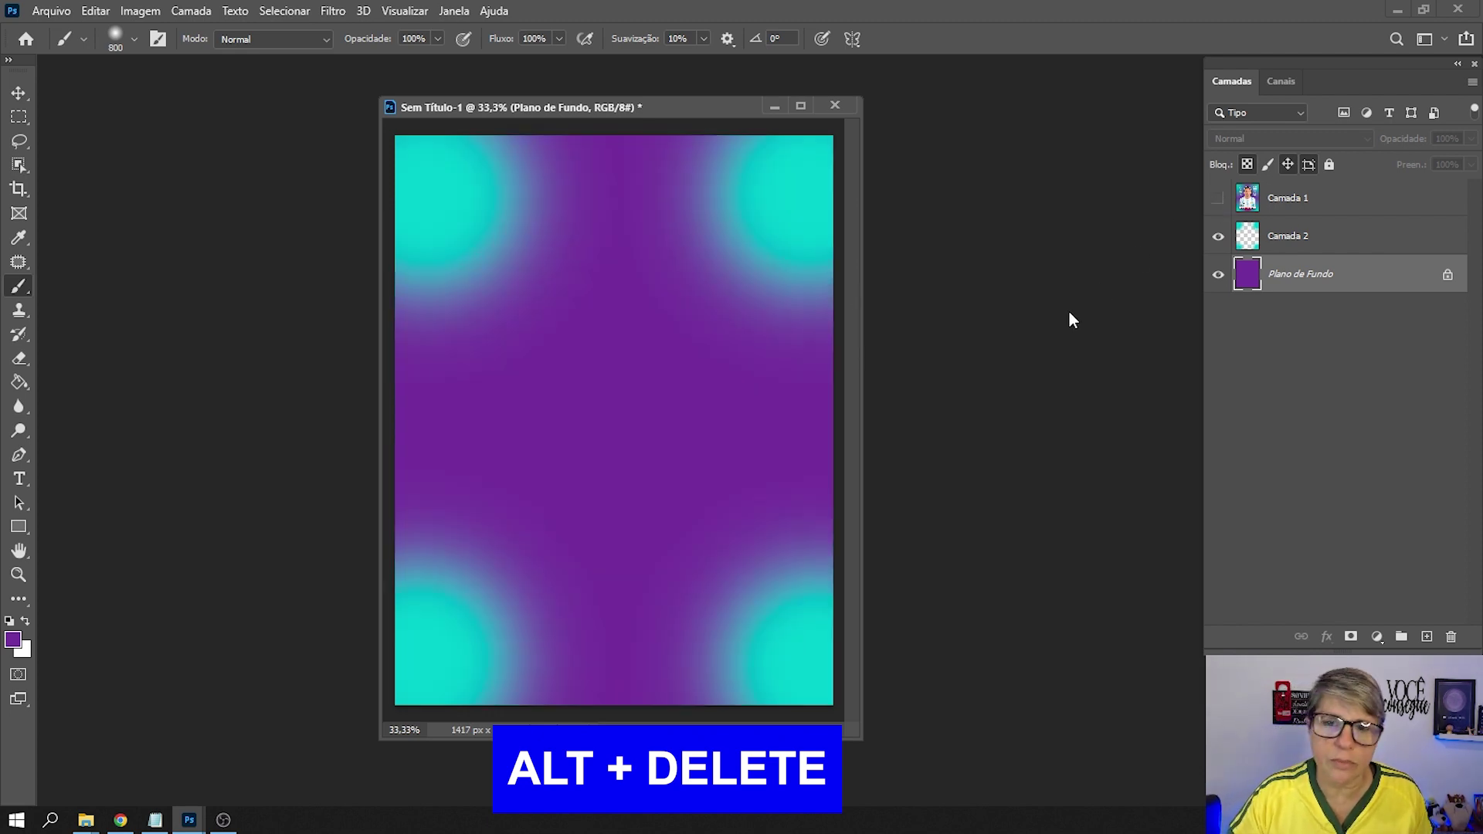
{"action": "left_click", "coordinate": [1218, 198]}
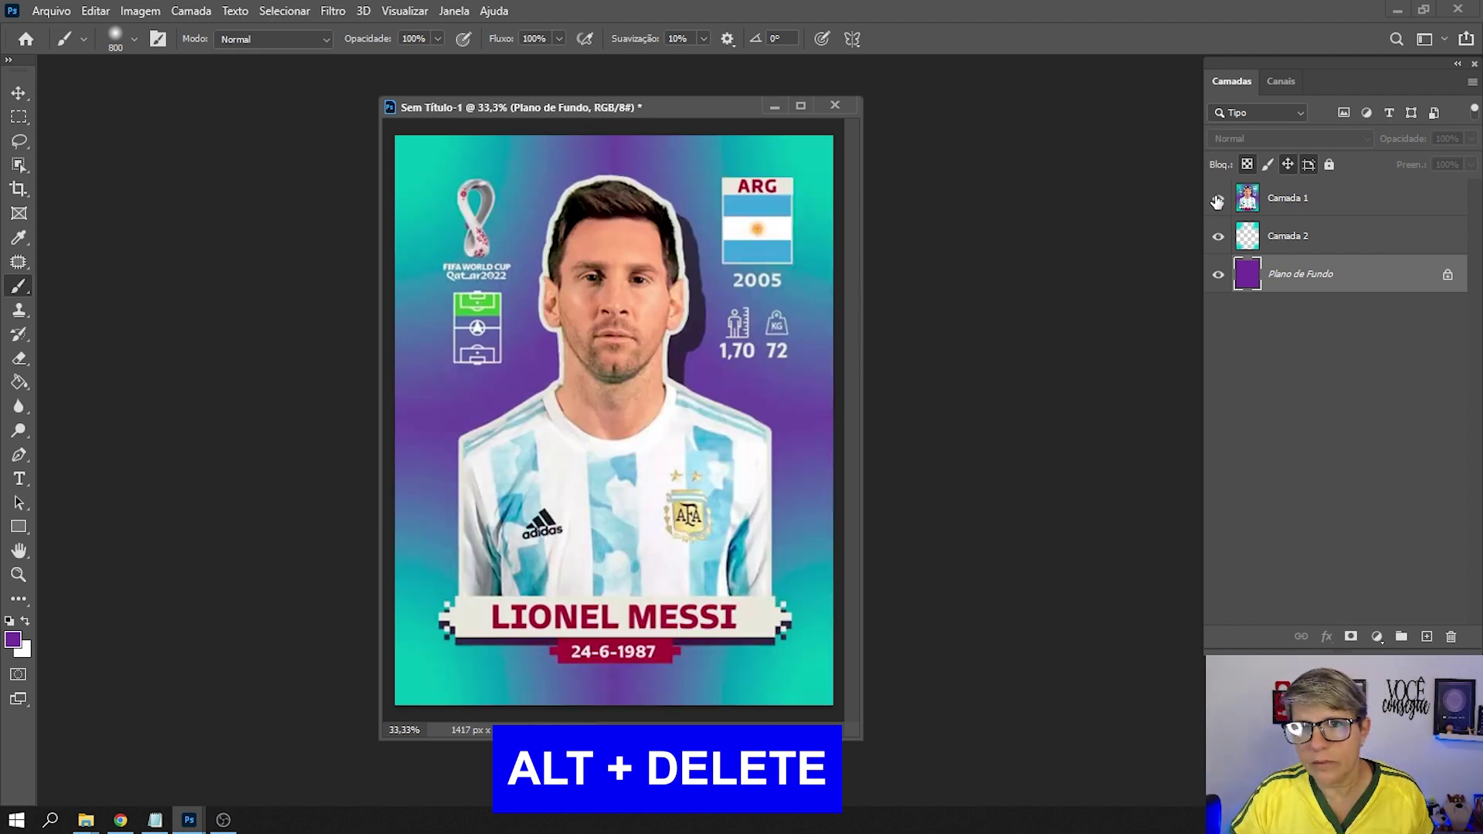
{"action": "left_click", "coordinate": [1319, 202]}
{"action": "left_click", "coordinate": [1469, 140]}
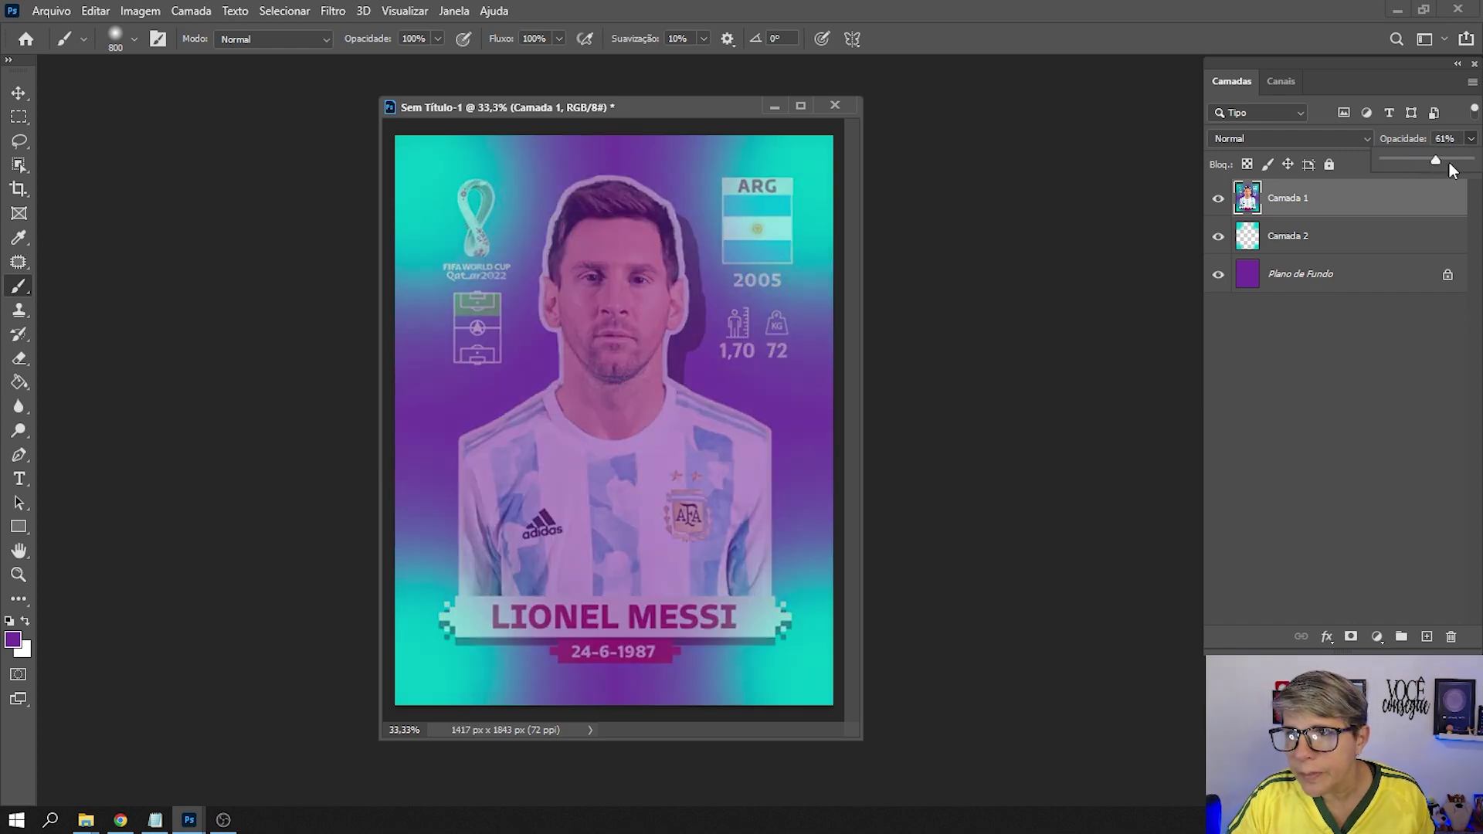
{"action": "left_click_drag", "start_coordinate": [1420, 162], "coordinate": [1469, 160]}
{"action": "left_click_drag", "start_coordinate": [669, 107], "coordinate": [646, 107]}
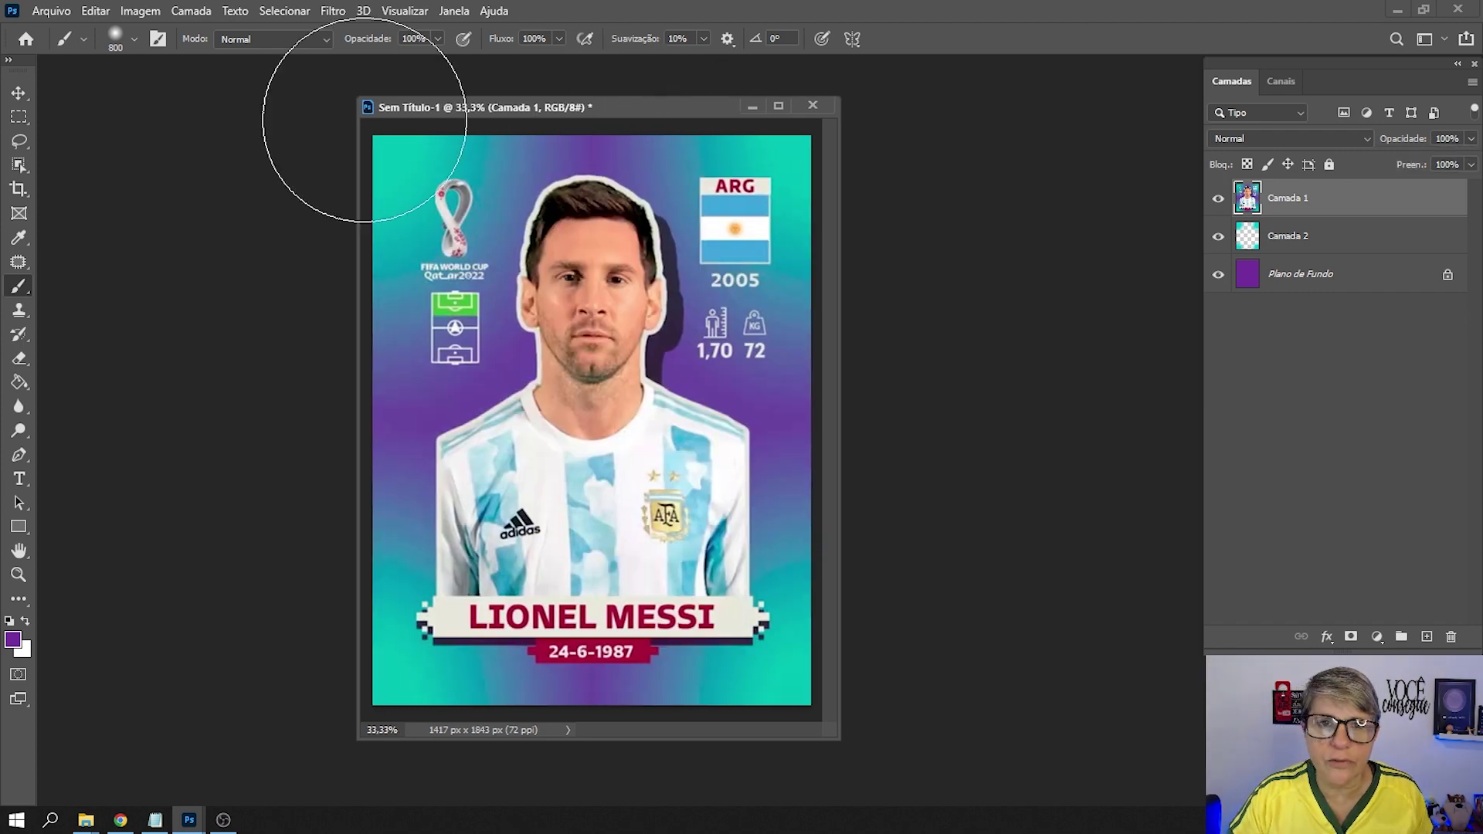
{"action": "left_click", "coordinate": [17, 94]}
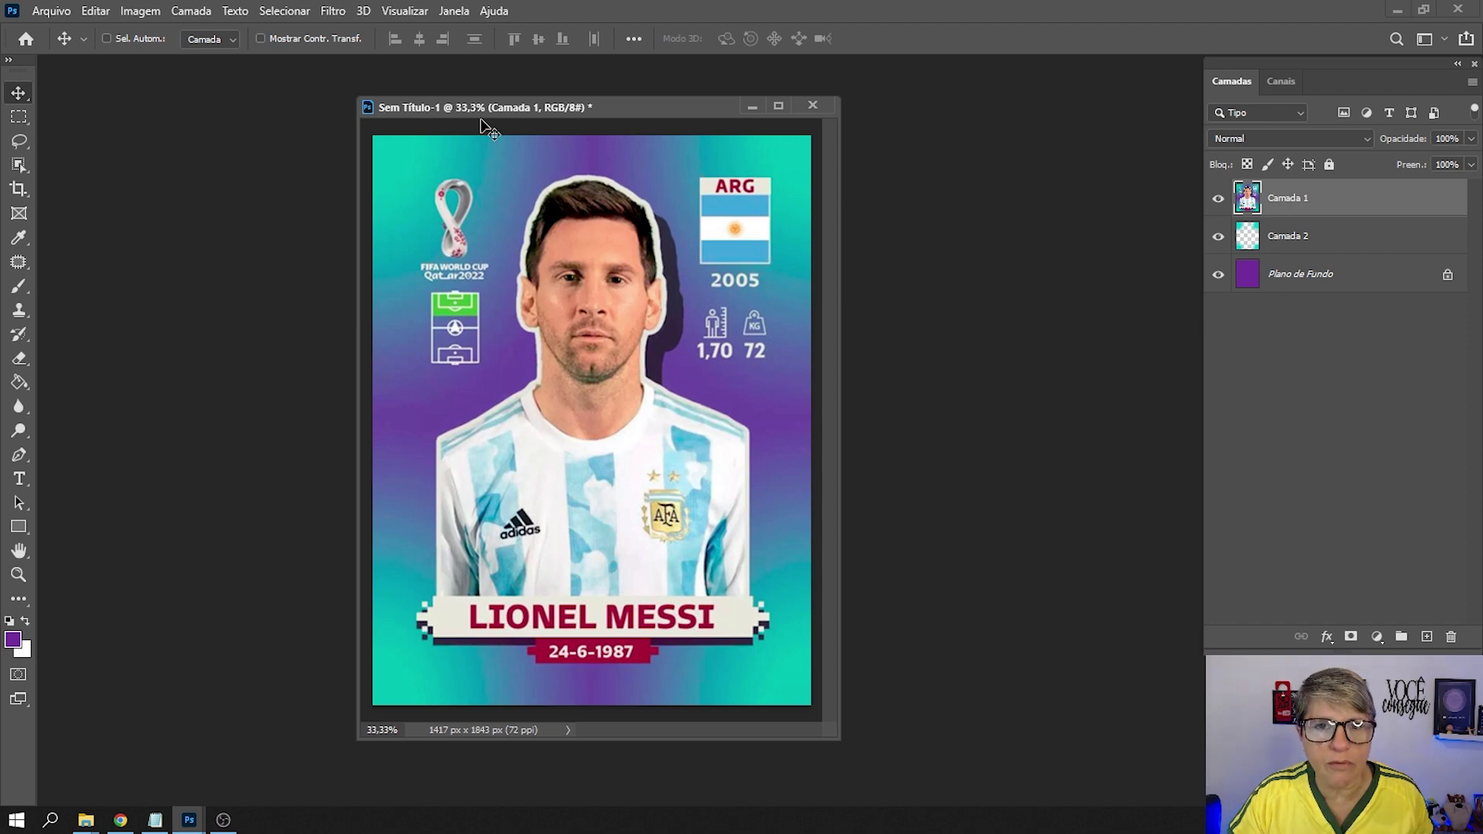
Open altura e peso.psd and arrange its window beside the sticker.
{"action": "left_click_drag", "start_coordinate": [481, 120], "coordinate": [457, 121]}
{"action": "double_click", "coordinate": [237, 216]}
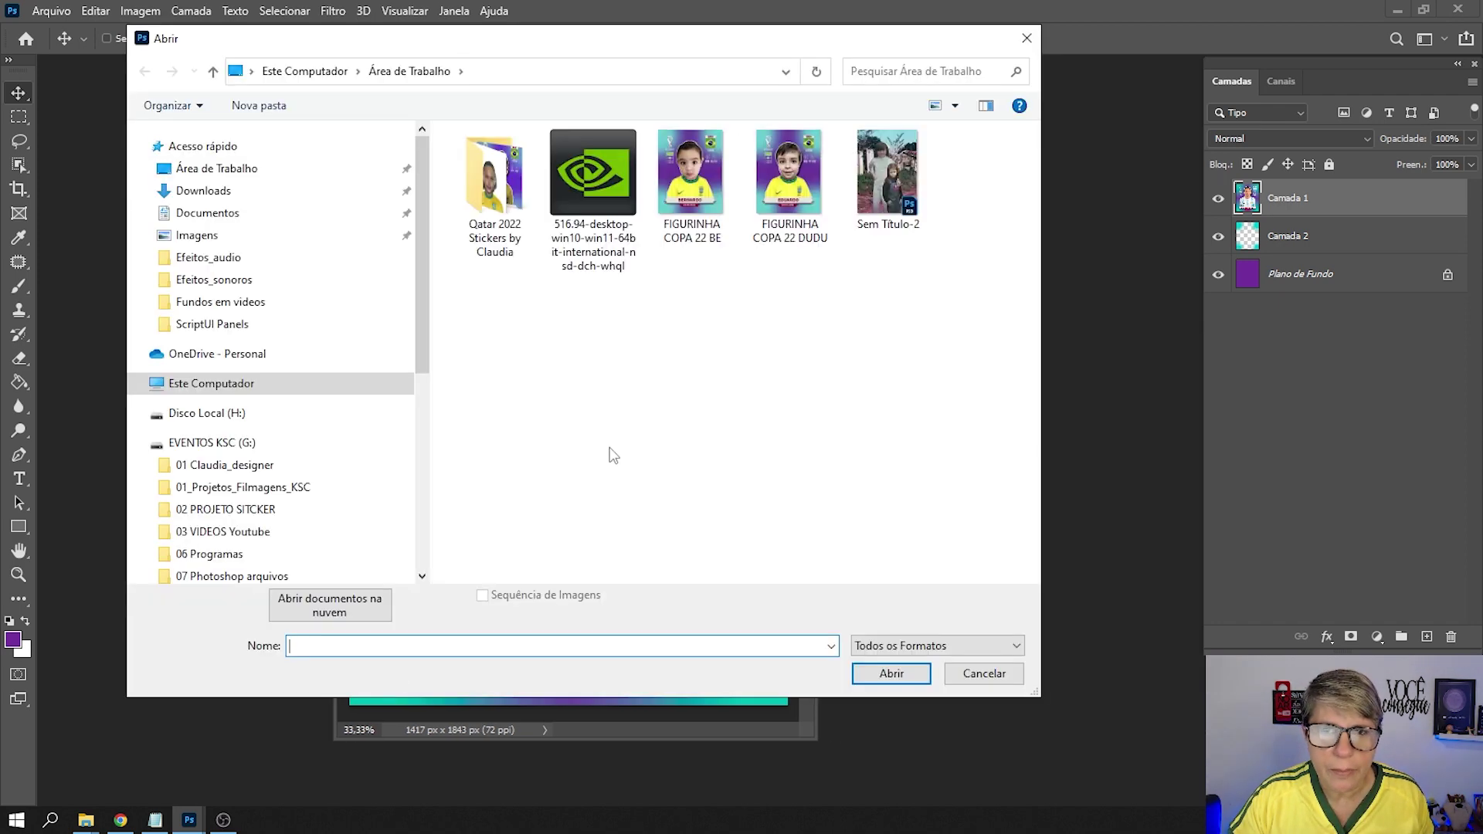
{"action": "left_click", "coordinate": [954, 678]}
{"action": "left_click", "coordinate": [247, 786]}
{"action": "left_click_drag", "start_coordinate": [931, 232], "coordinate": [317, 190]}
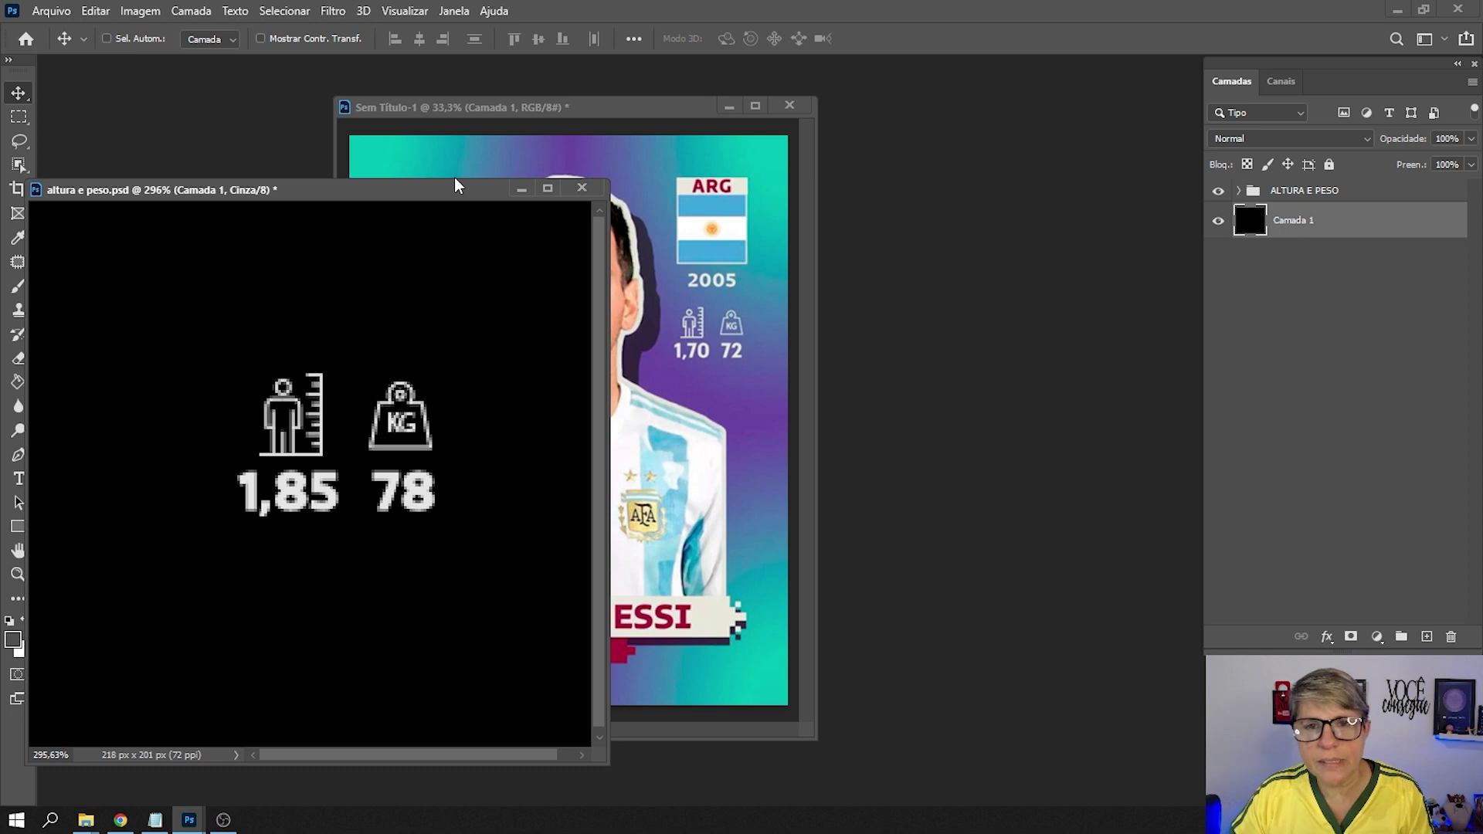
{"action": "left_click_drag", "start_coordinate": [466, 202], "coordinate": [513, 190]}
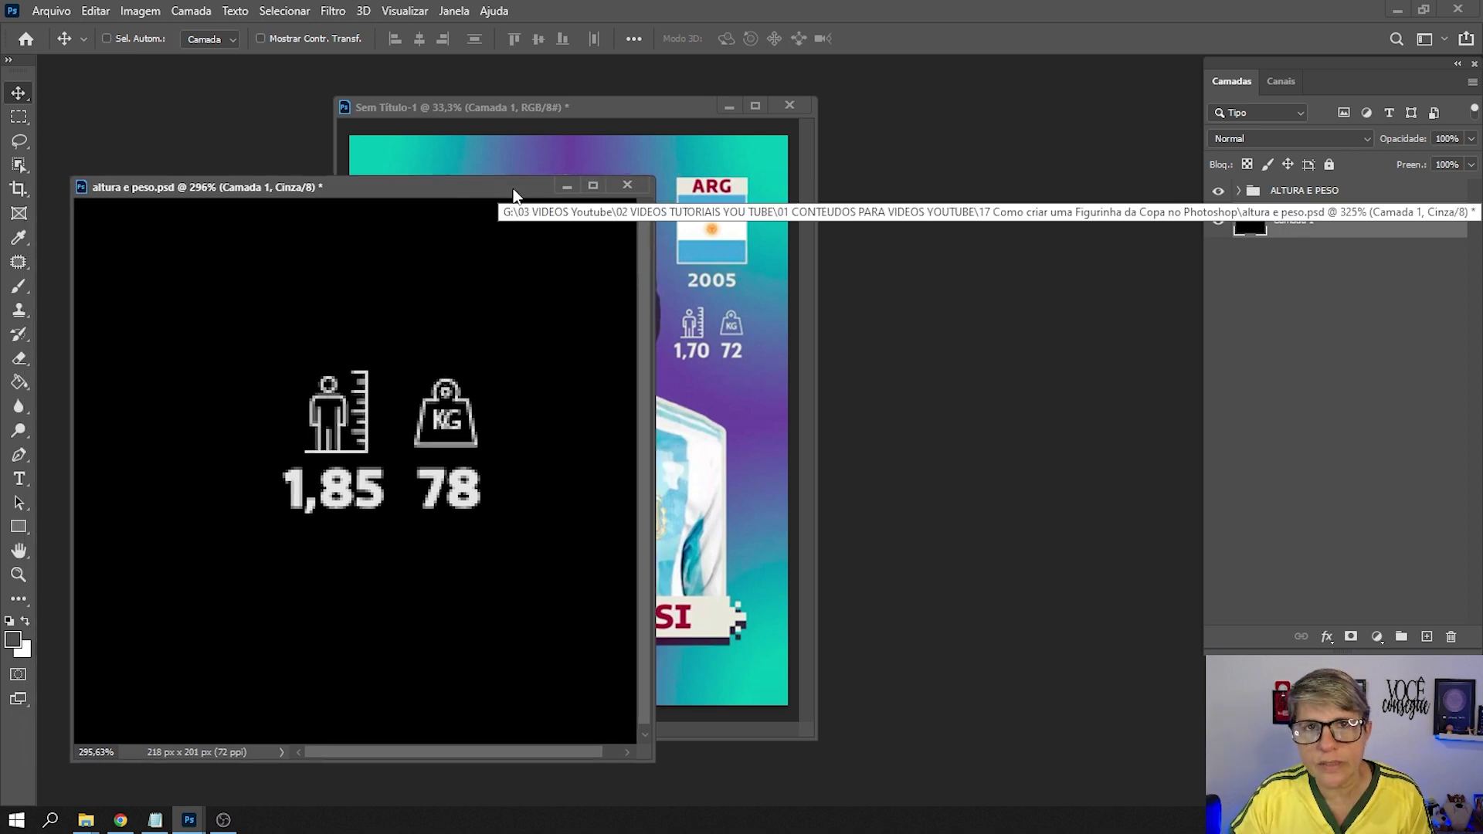
Copy the ALTURA E PESO group onto the card over the old stats and scale it.
{"action": "left_click", "coordinate": [1235, 192]}
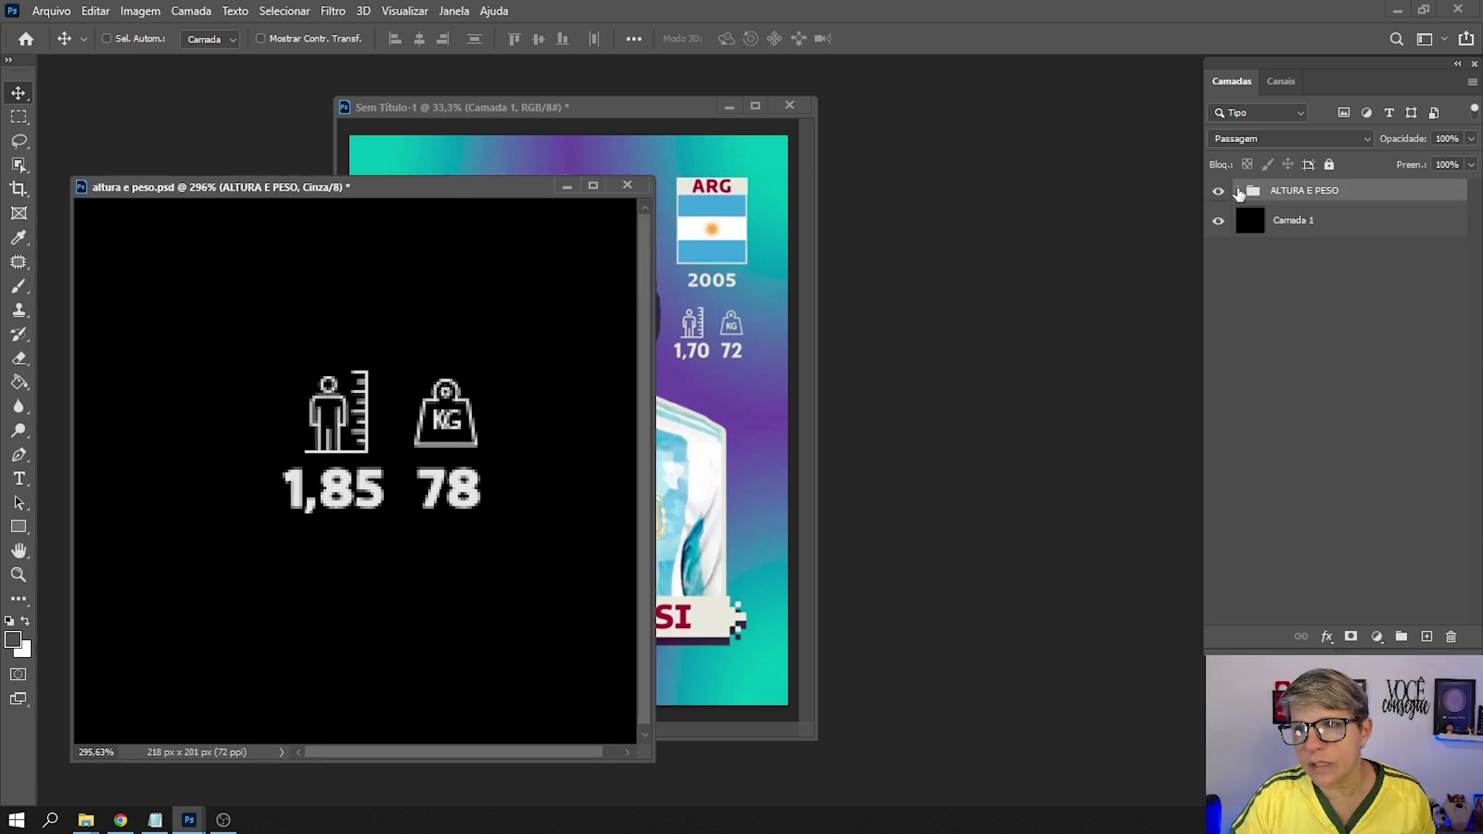
{"action": "left_click", "coordinate": [1239, 191]}
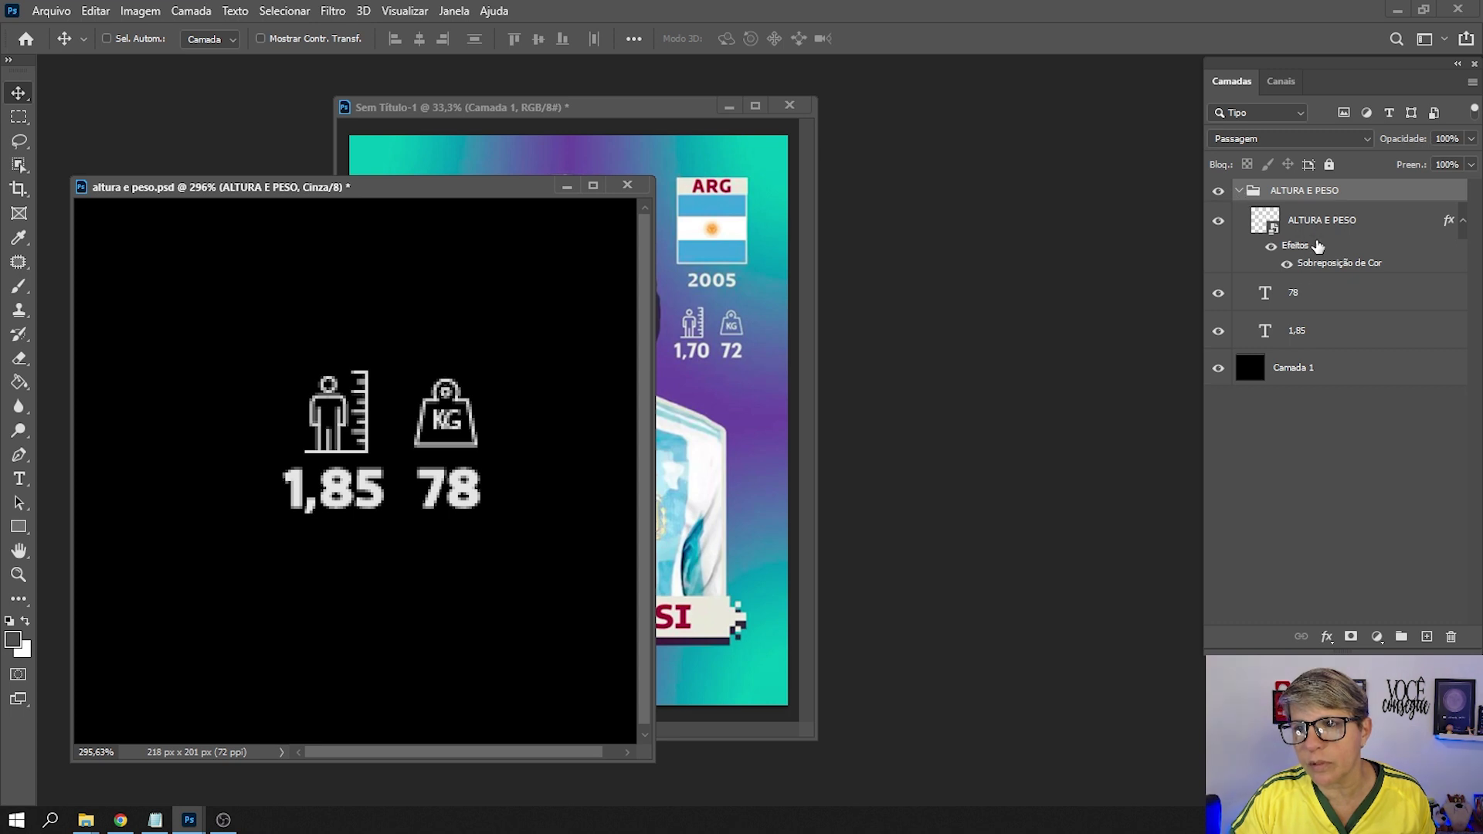
{"action": "left_click", "coordinate": [1238, 191]}
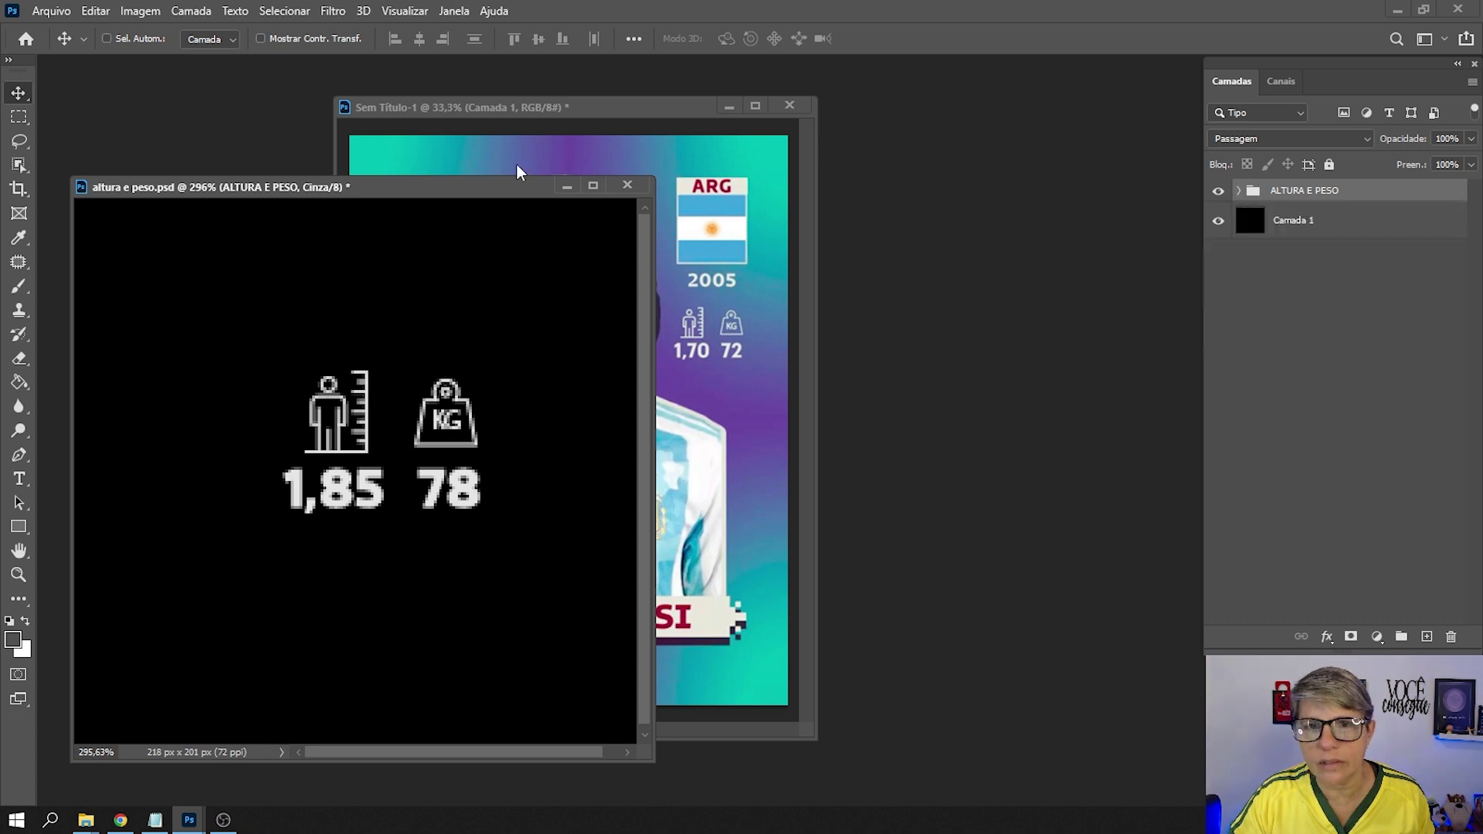
{"action": "left_click_drag", "start_coordinate": [528, 188], "coordinate": [451, 190]}
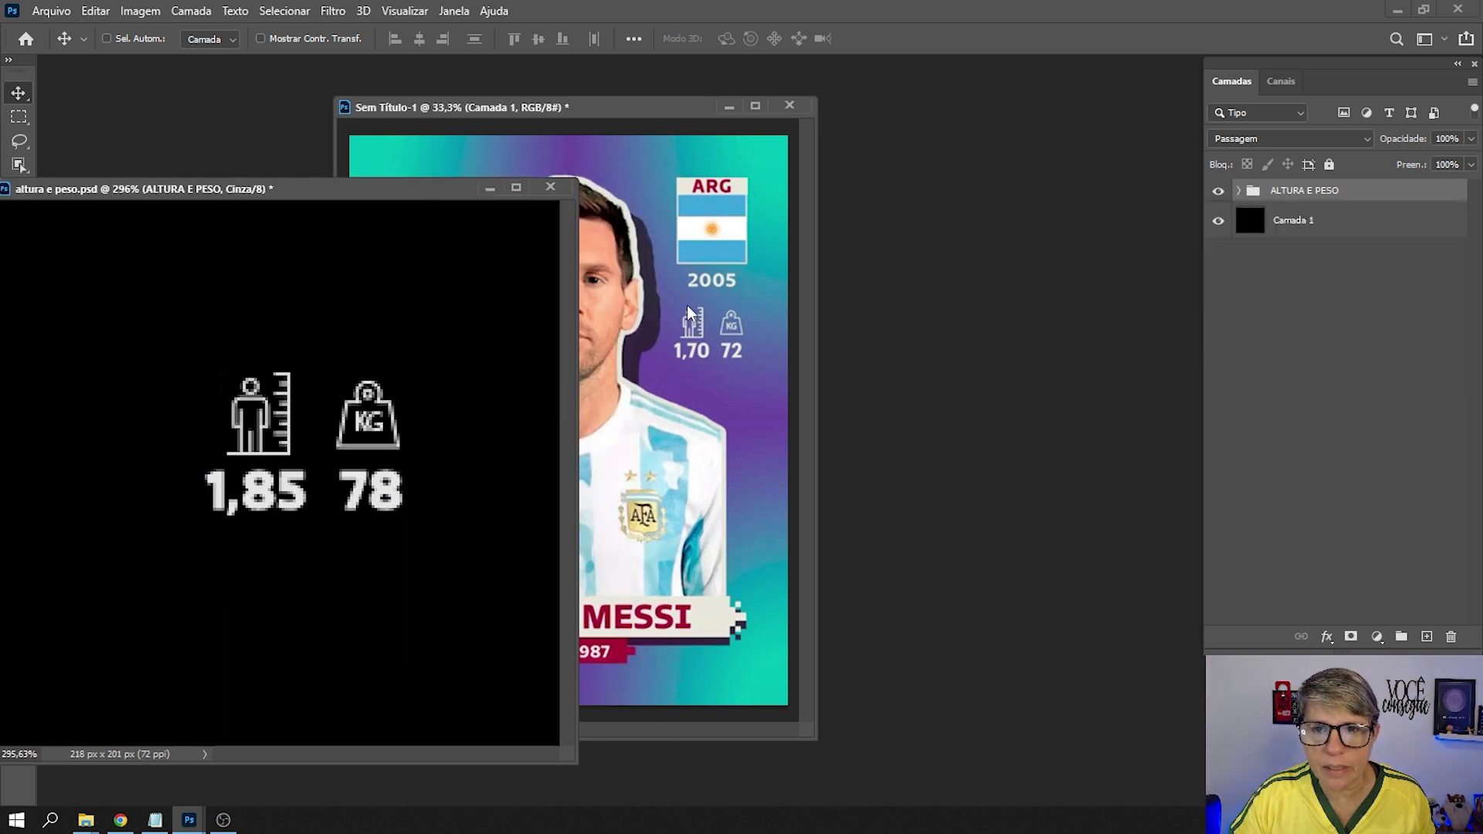
{"action": "left_click_drag", "start_coordinate": [373, 409], "coordinate": [675, 314]}
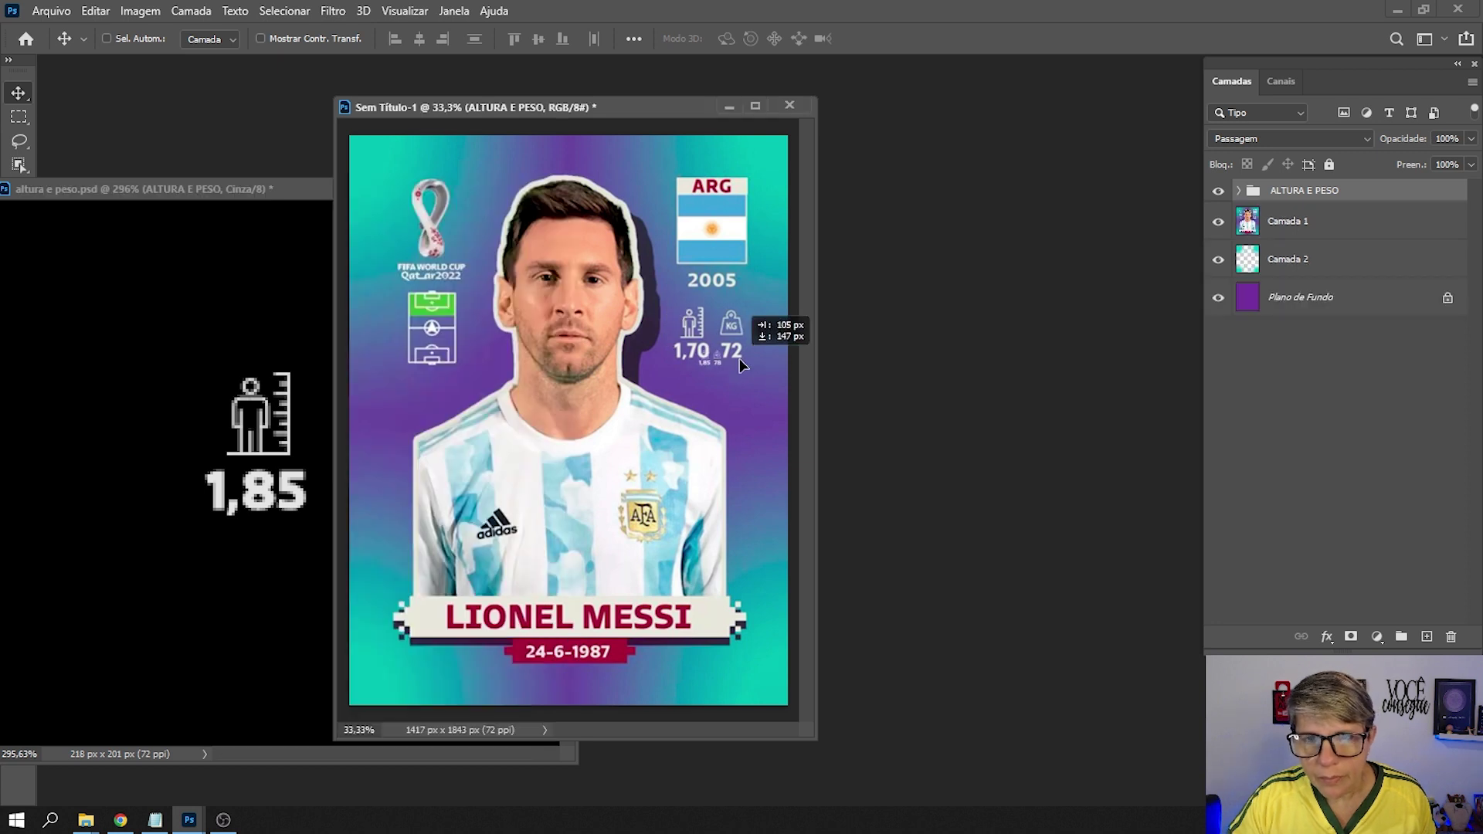
{"action": "mouse_move", "coordinate": [739, 358]}
{"action": "left_mouse_down"}
{"action": "mouse_move", "coordinate": [750, 351]}
{"action": "mouse_move", "coordinate": [679, 313]}
{"action": "left_mouse_up"}
{"action": "key", "text": "ctrl+t"}
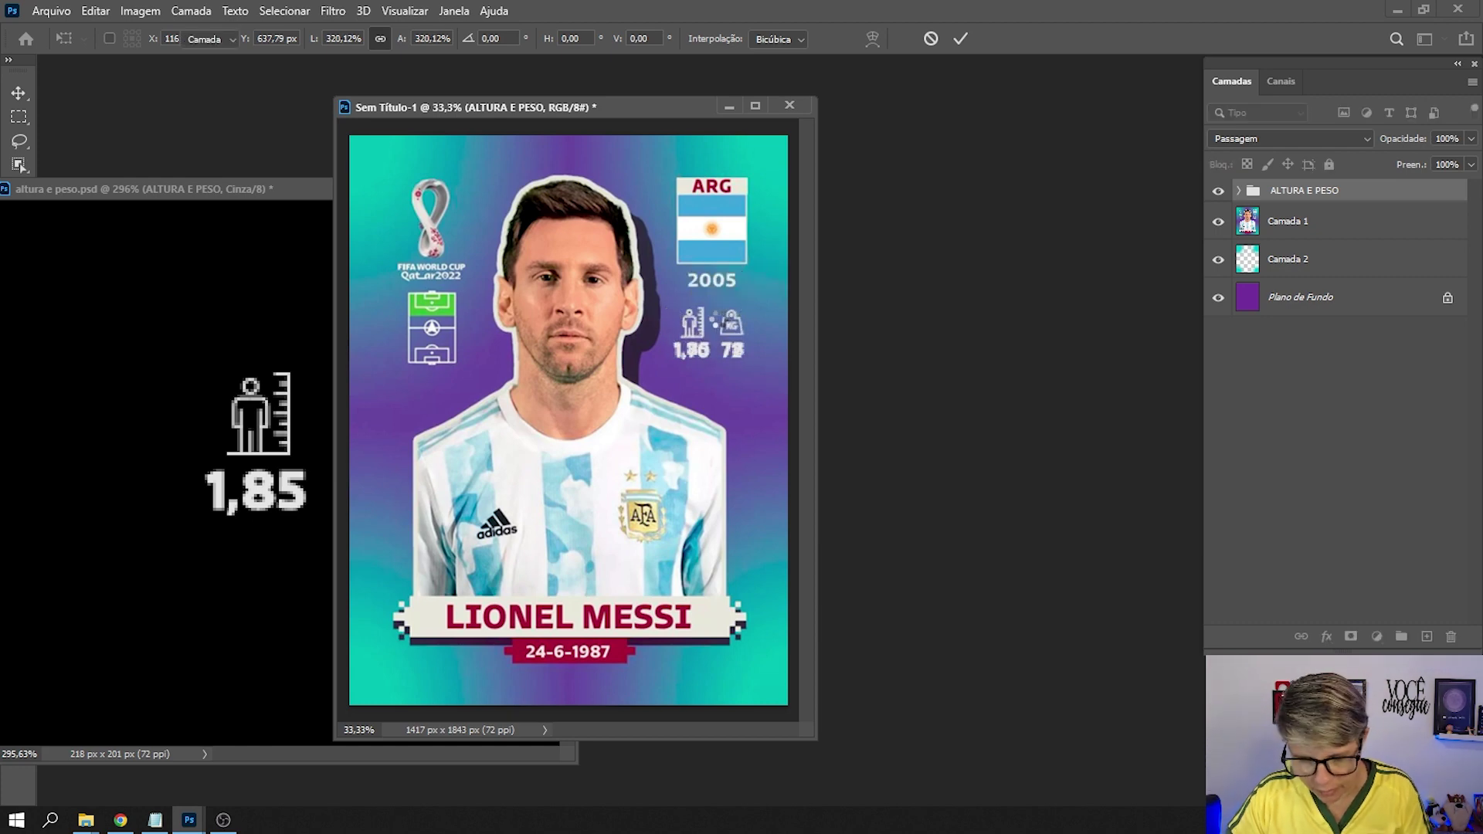
{"action": "key", "text": "Return"}
Show the Messi card layer again and close altura e peso.psd without saving.
{"action": "scroll", "coordinate": [711, 325], "scroll_direction": "up", "scroll_amount": 2}
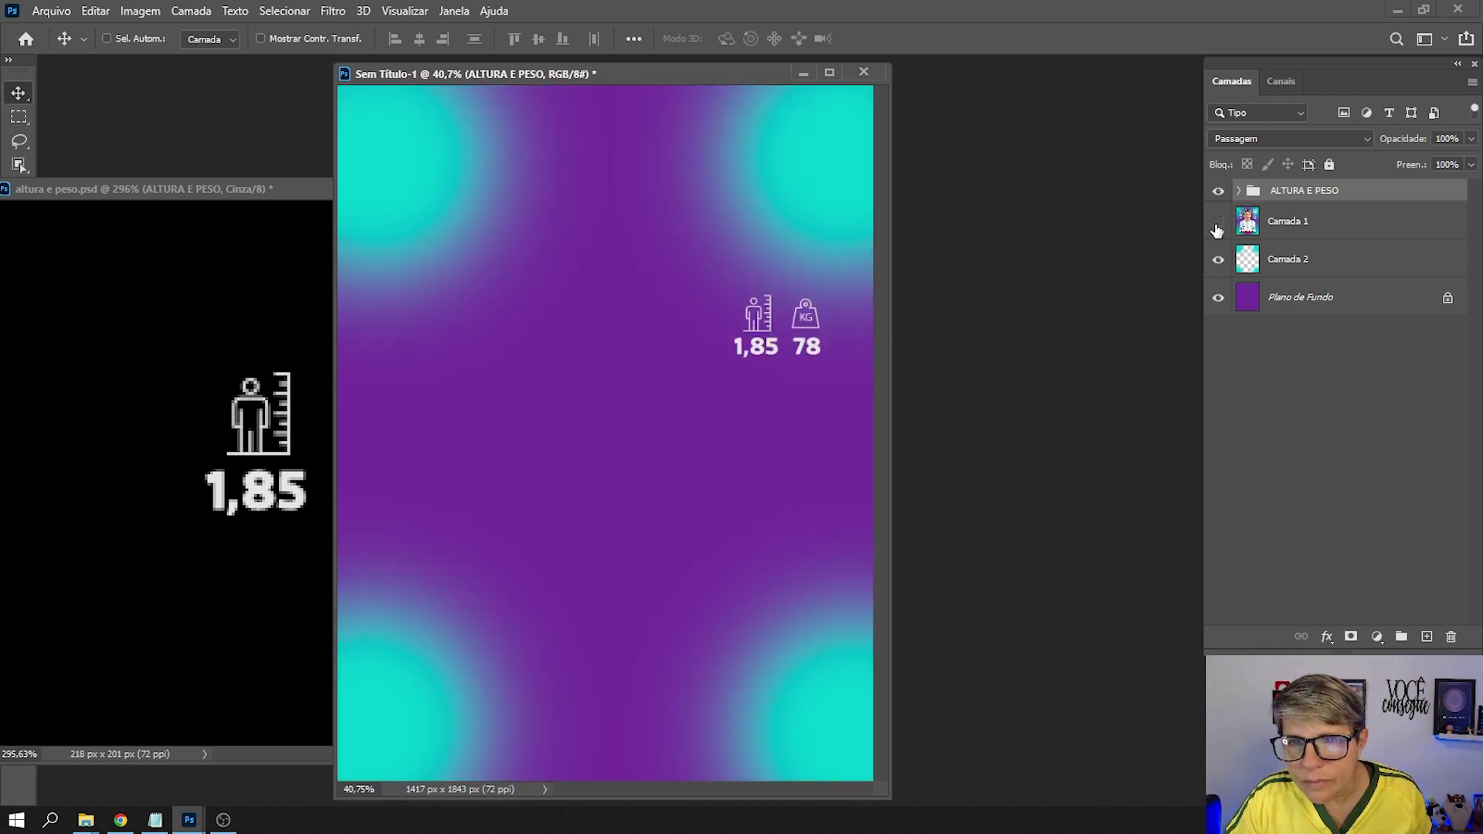
{"action": "left_click", "coordinate": [1217, 223]}
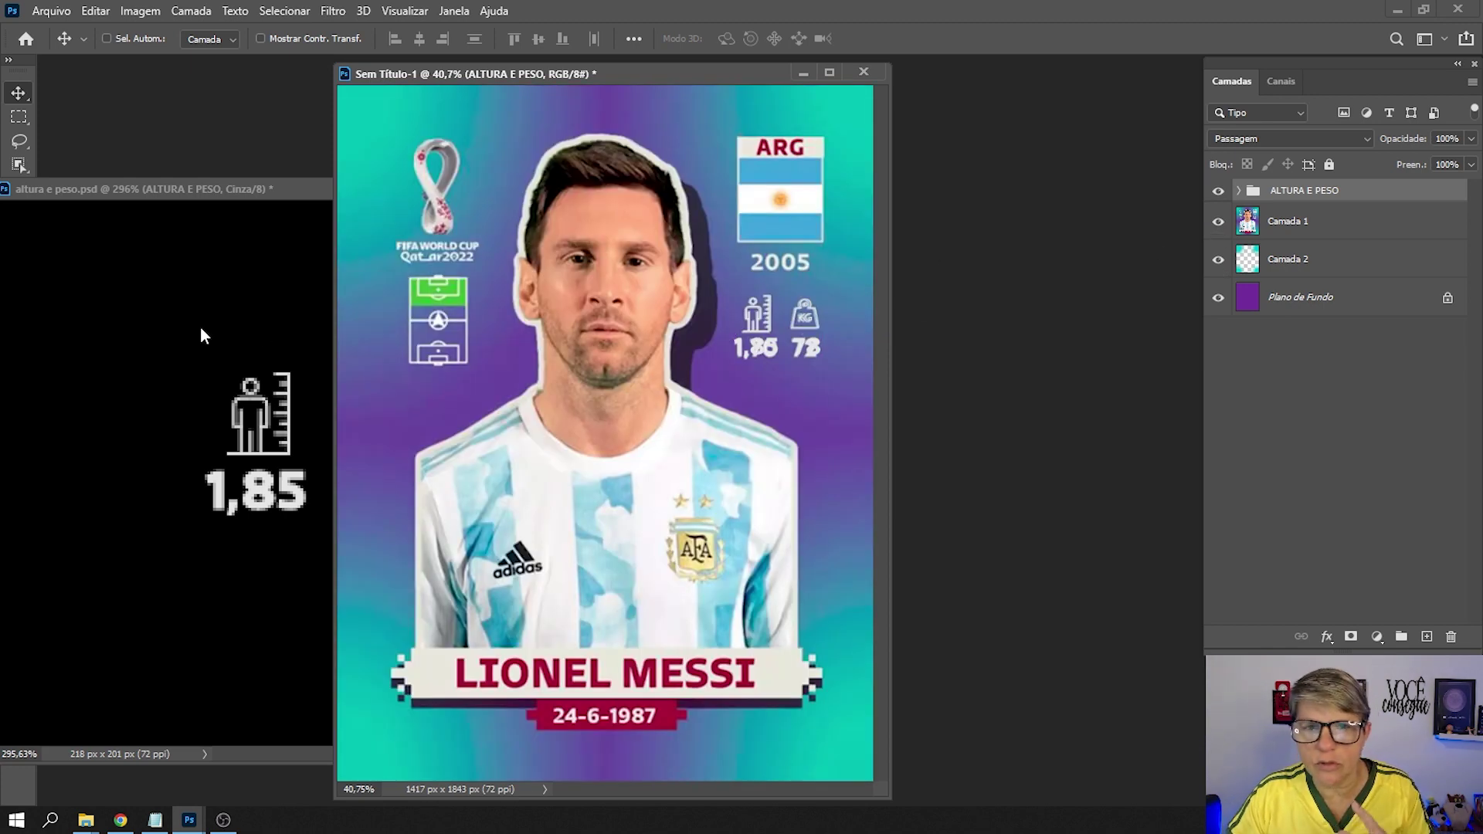
{"action": "left_click", "coordinate": [202, 328]}
{"action": "left_click", "coordinate": [551, 187]}
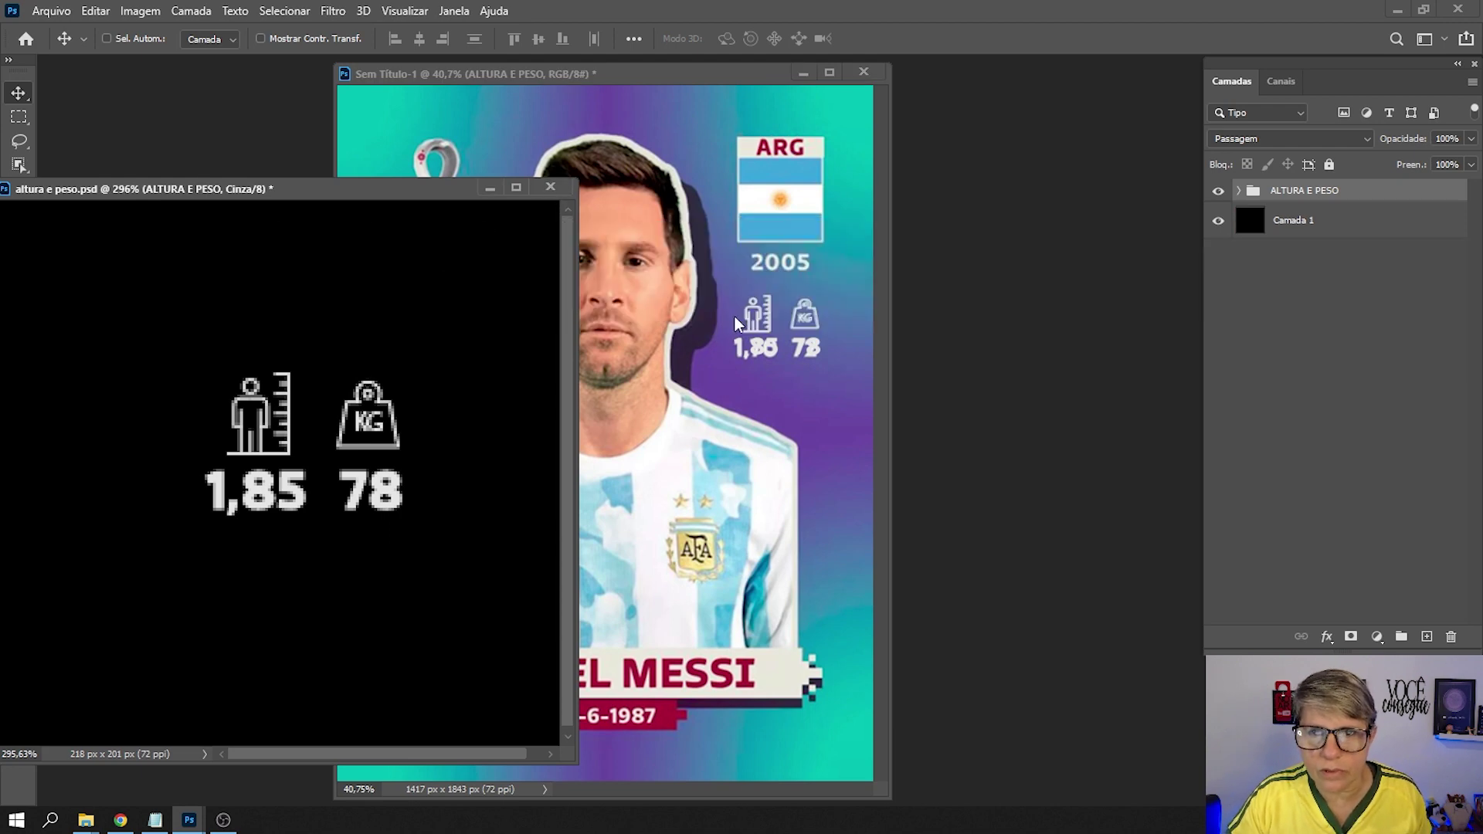
{"action": "left_click", "coordinate": [658, 311]}
{"action": "left_click_drag", "start_coordinate": [667, 74], "coordinate": [691, 67]}
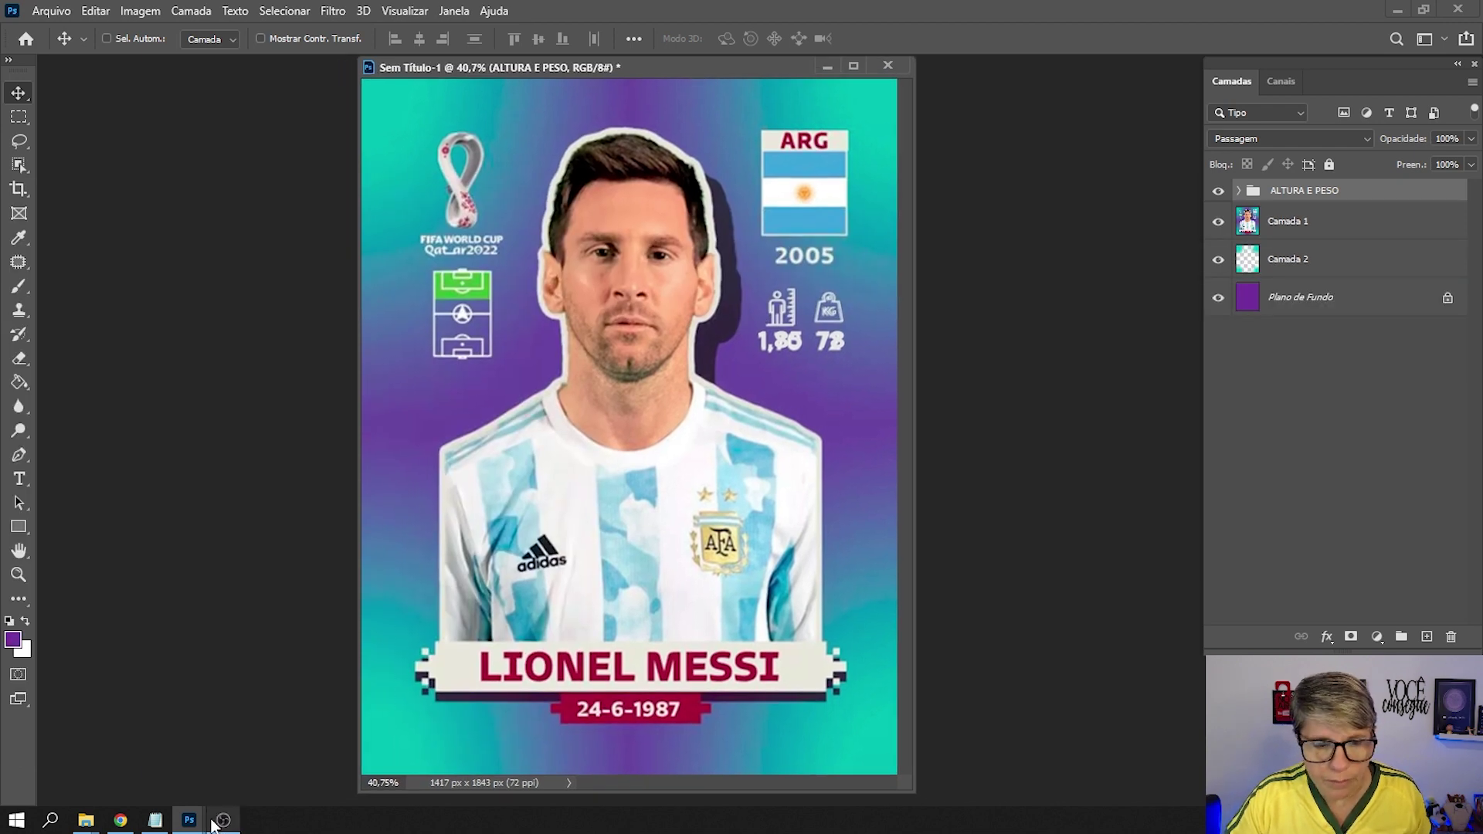
Copy the QATAR LOGO group onto the card, aligned and resized over the World Cup emblem.
{"action": "mouse_move", "coordinate": [189, 820]}
{"action": "left_click", "coordinate": [376, 753]}
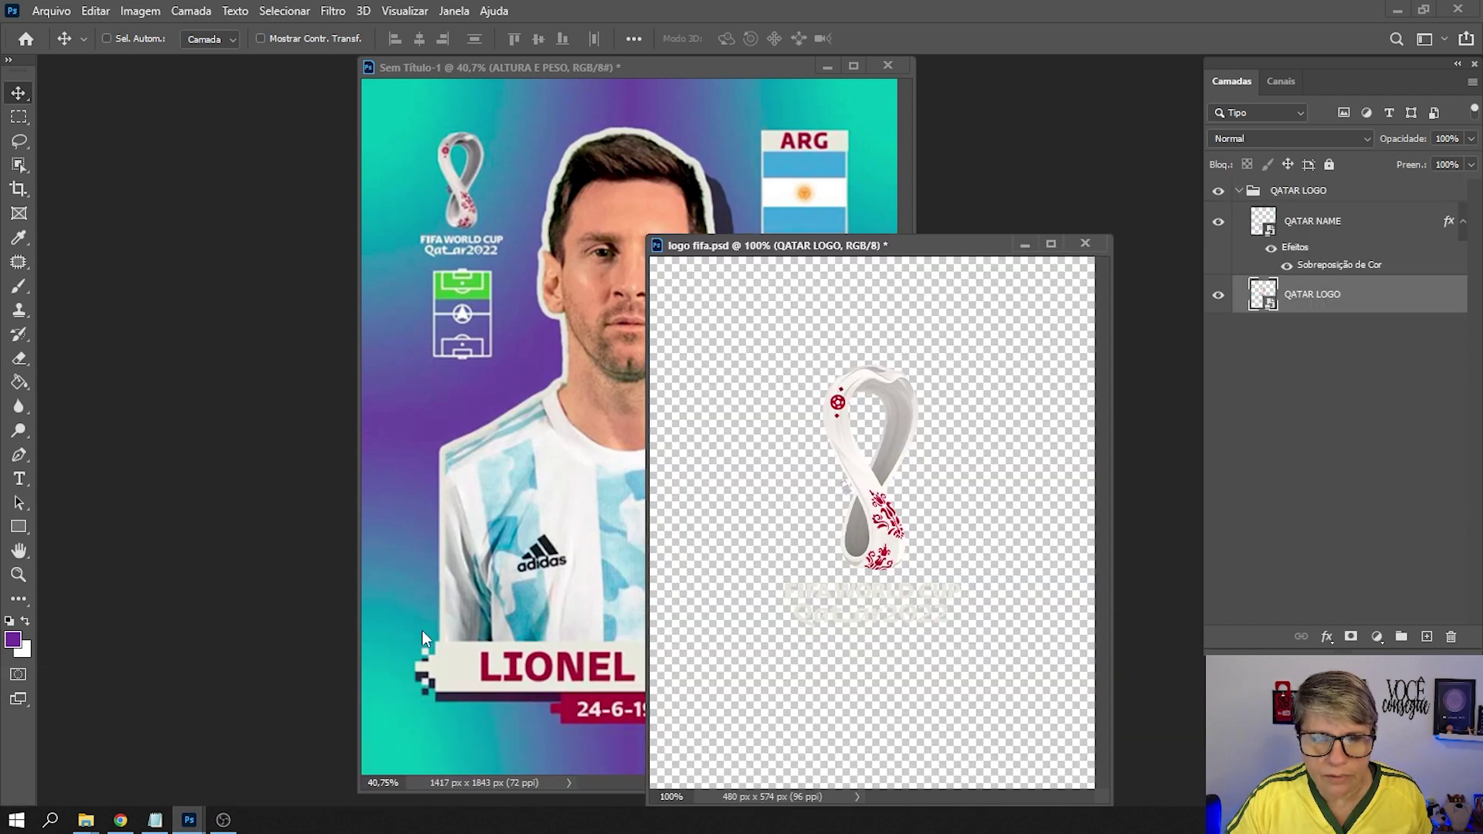
{"action": "left_click_drag", "start_coordinate": [841, 256], "coordinate": [859, 140]}
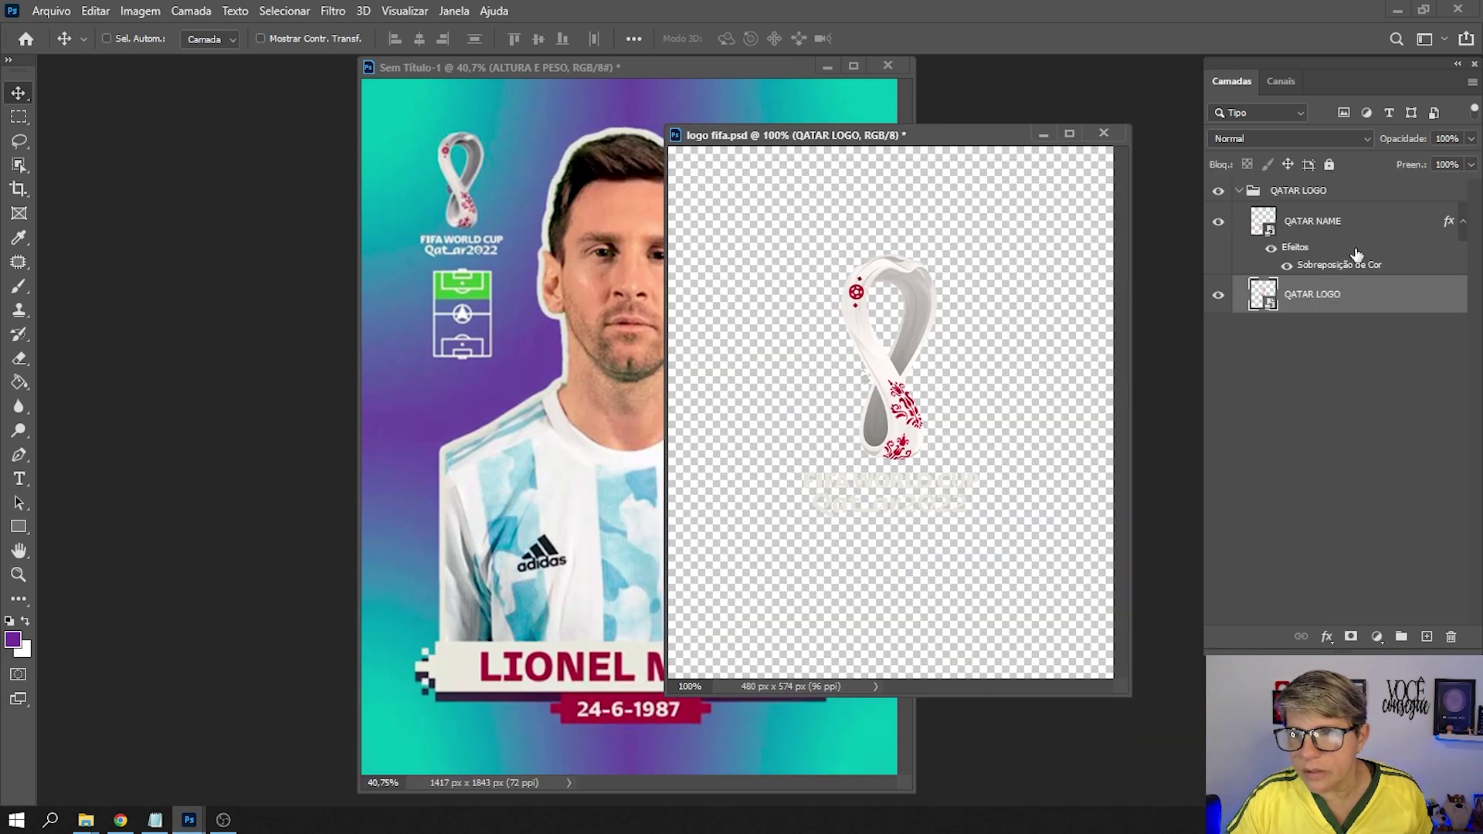
{"action": "left_click", "coordinate": [1238, 191]}
{"action": "left_click_drag", "start_coordinate": [813, 394], "coordinate": [494, 273]}
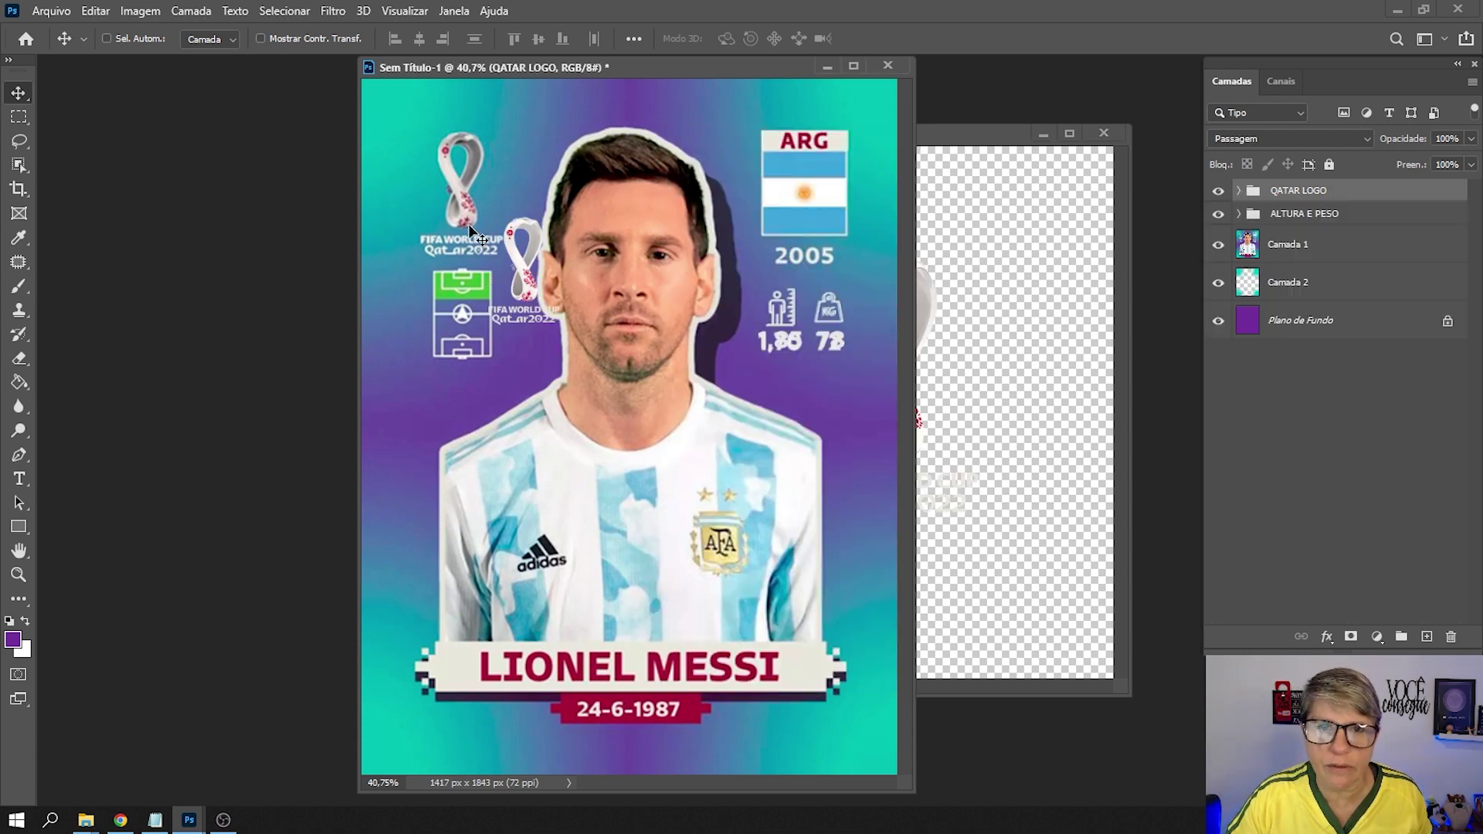
{"action": "left_click_drag", "start_coordinate": [524, 283], "coordinate": [476, 217]}
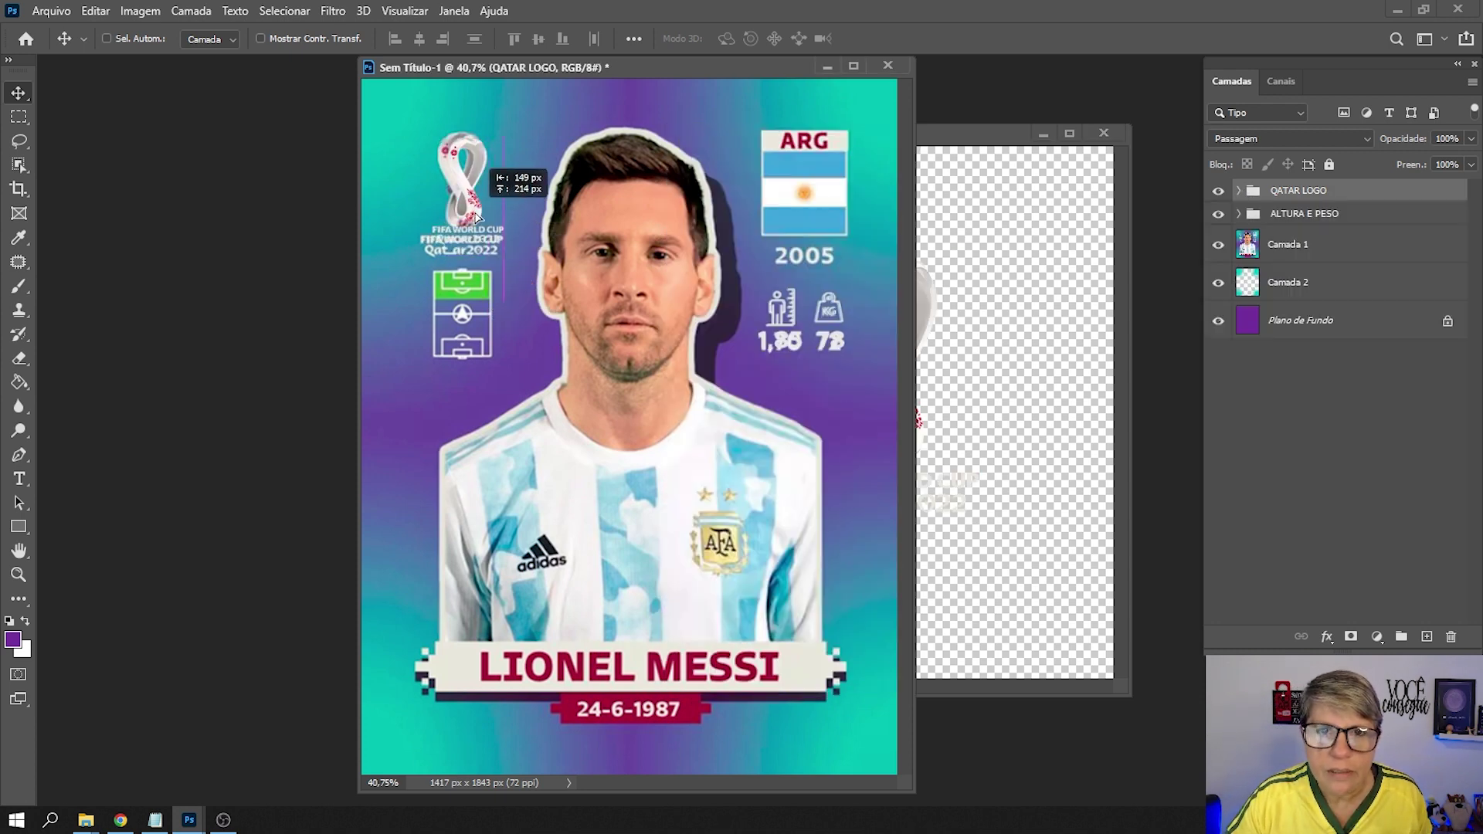
{"action": "left_click_drag", "start_coordinate": [476, 216], "coordinate": [510, 256]}
{"action": "key", "text": "ctrl+t"}
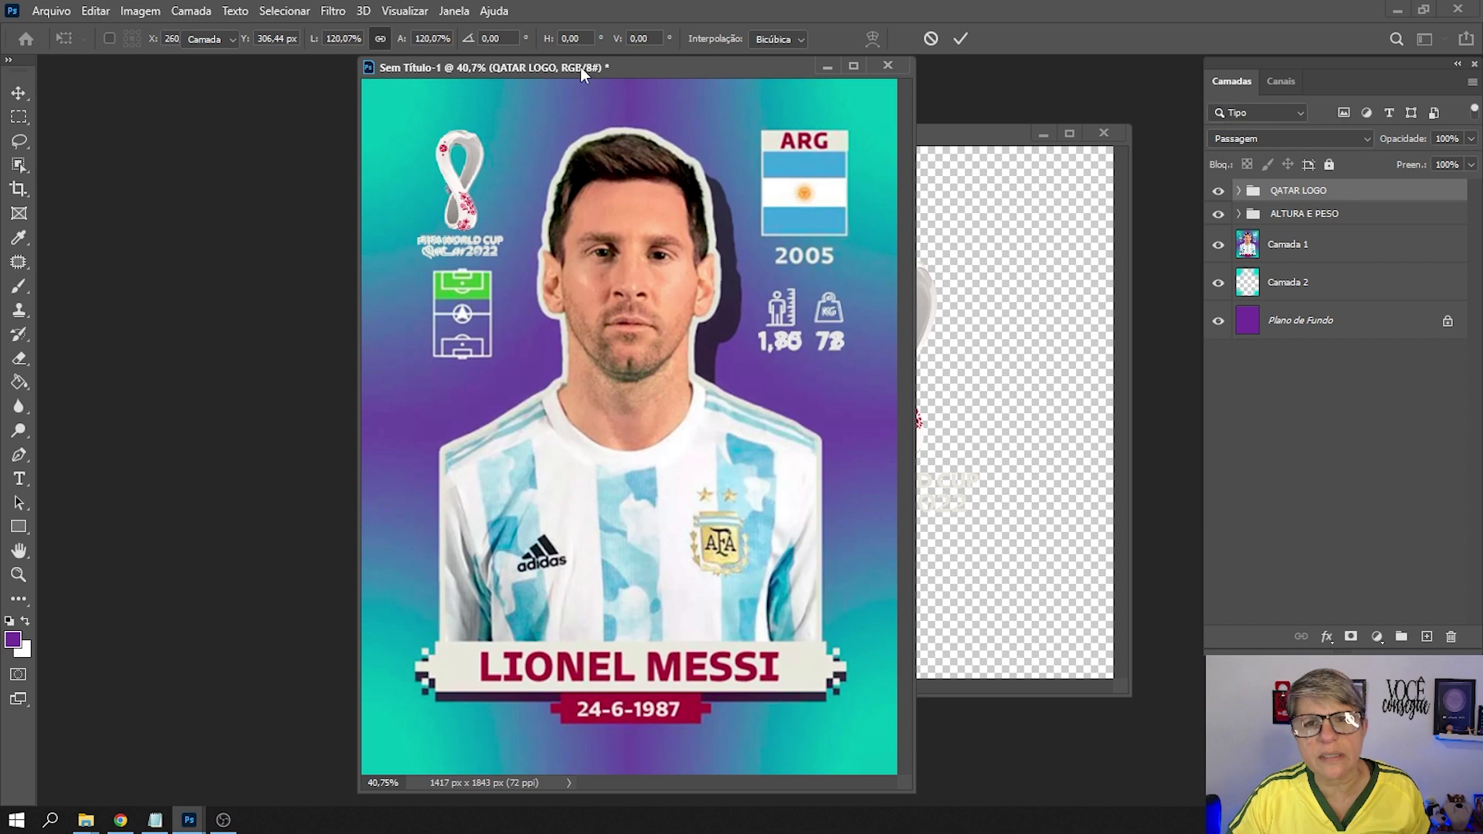
{"action": "key", "text": "Return"}
Close logo fifa.psd without saving changes.
{"action": "left_click_drag", "start_coordinate": [581, 66], "coordinate": [481, 73]}
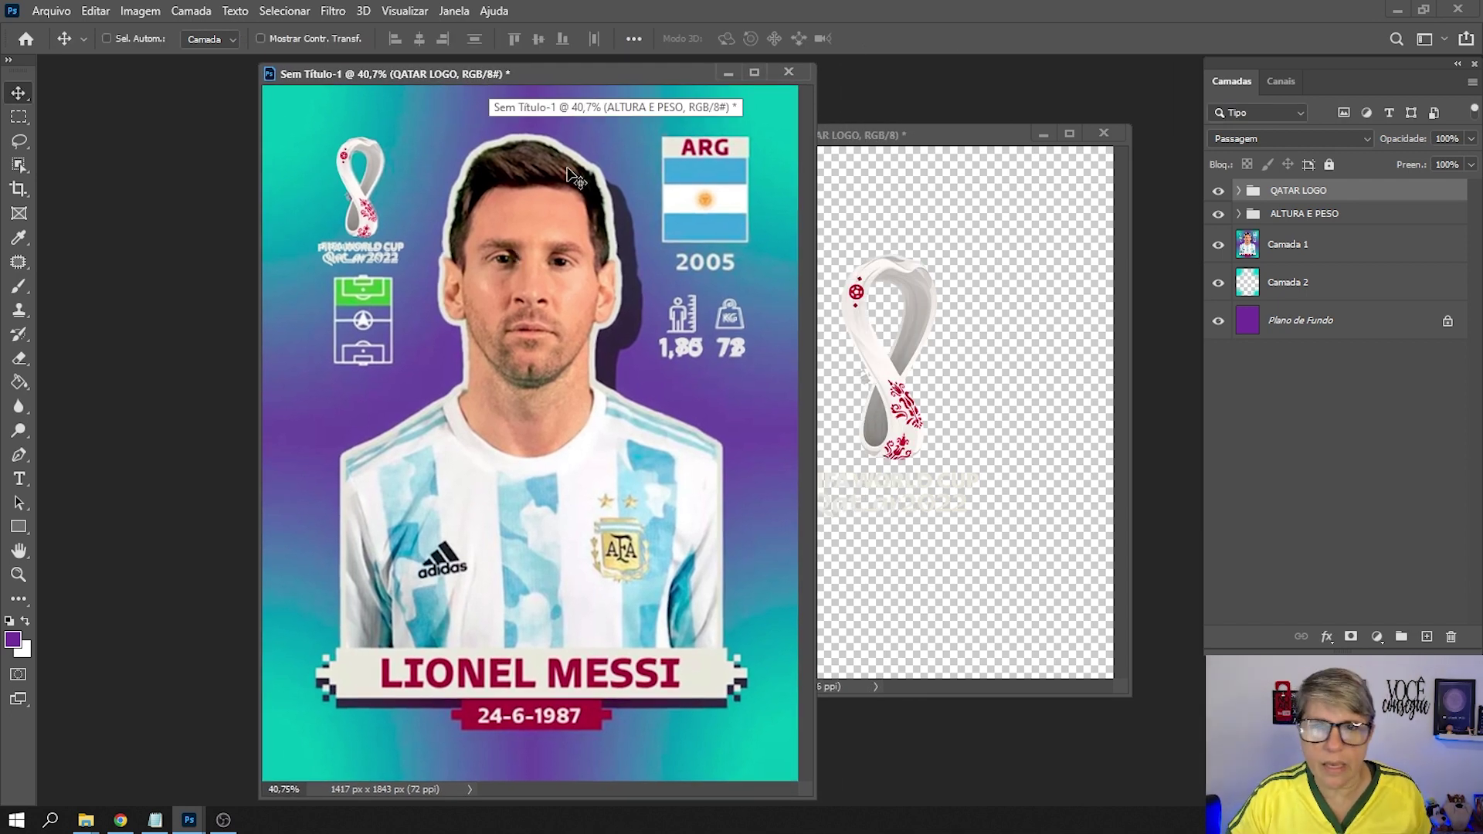
{"action": "left_click_drag", "start_coordinate": [1015, 139], "coordinate": [1021, 166]}
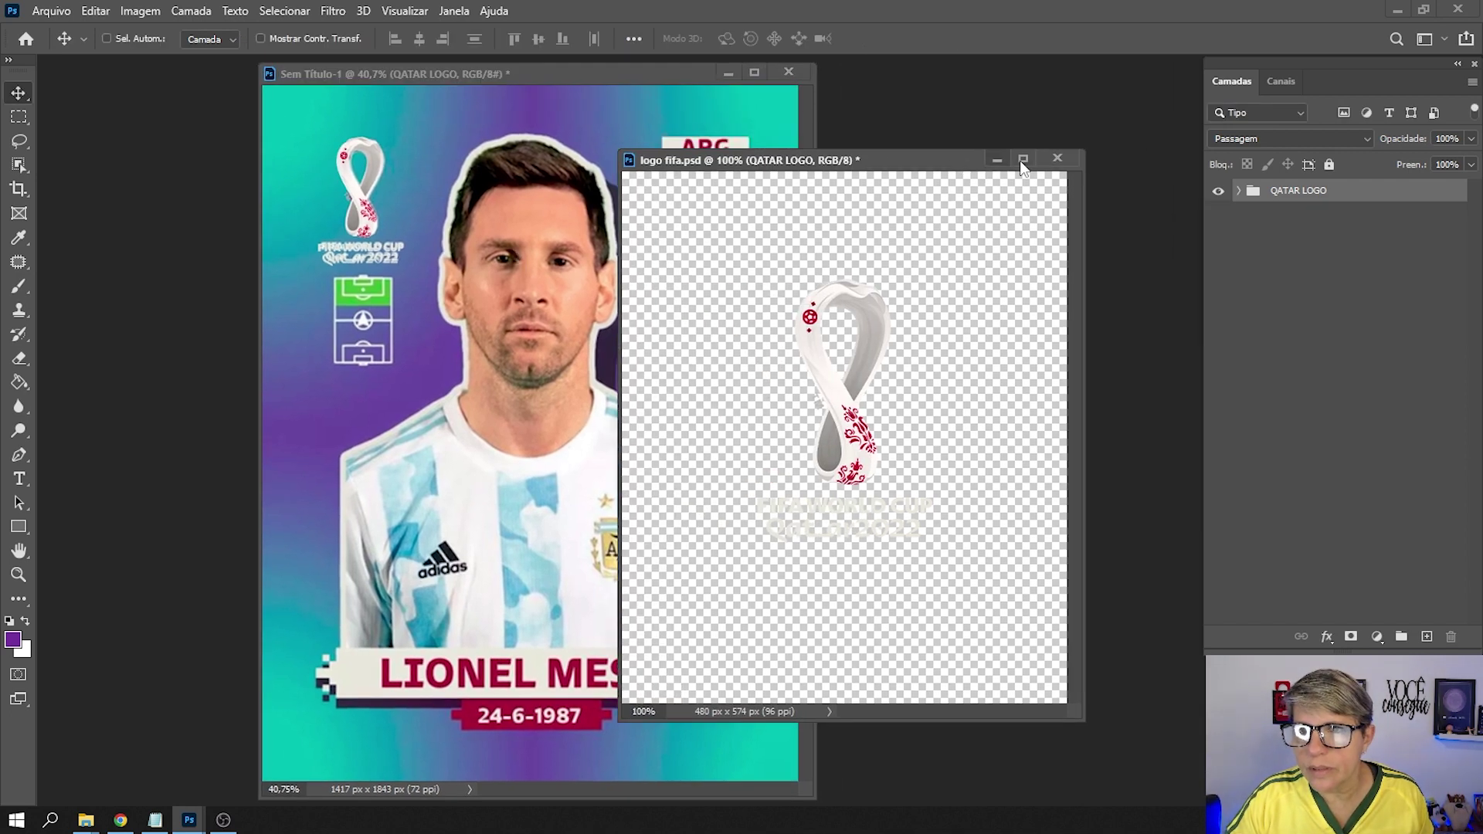
{"action": "left_click", "coordinate": [1057, 159]}
{"action": "left_click", "coordinate": [744, 313]}
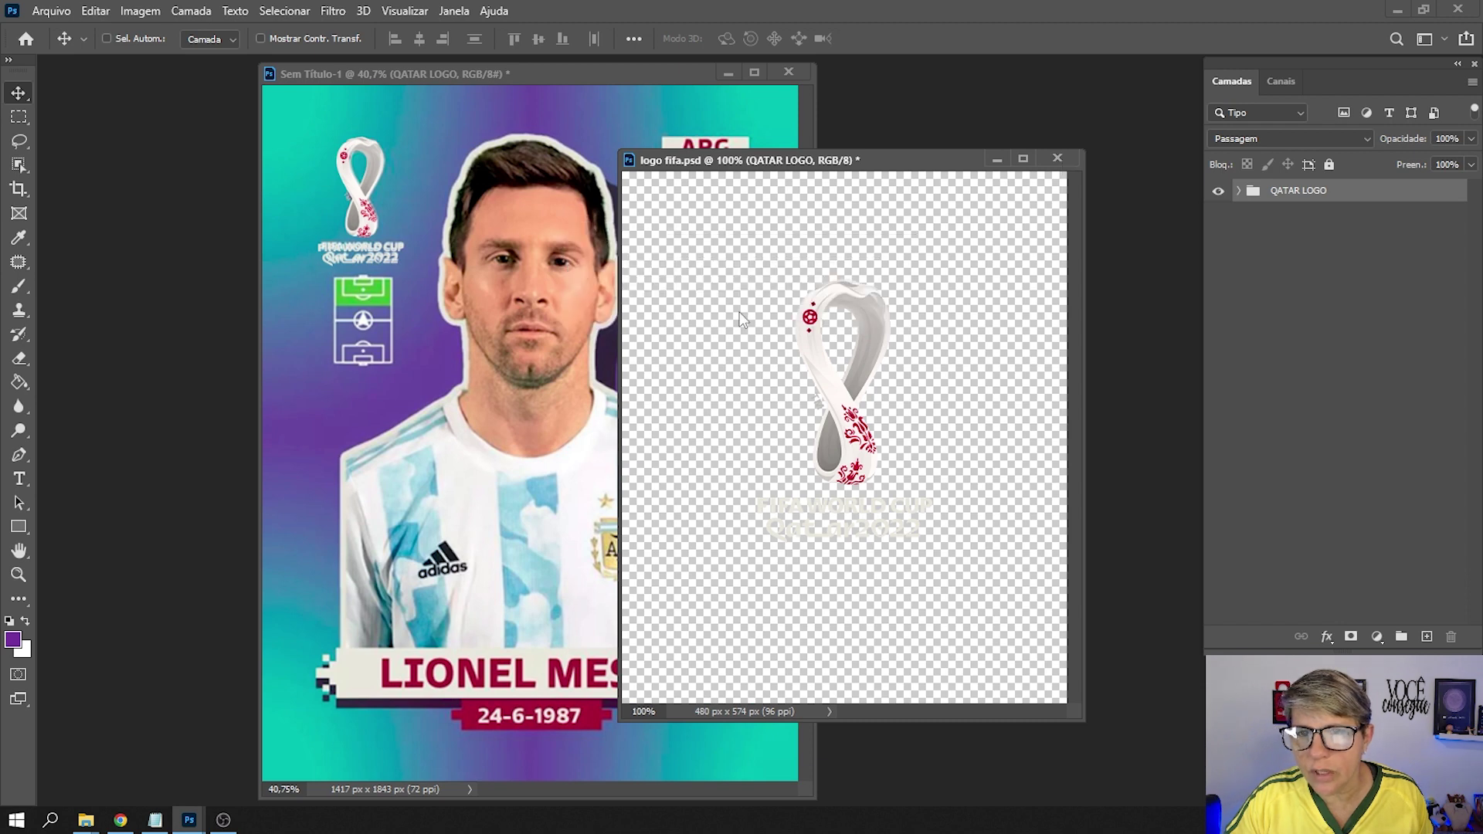
{"action": "left_click", "coordinate": [189, 820]}
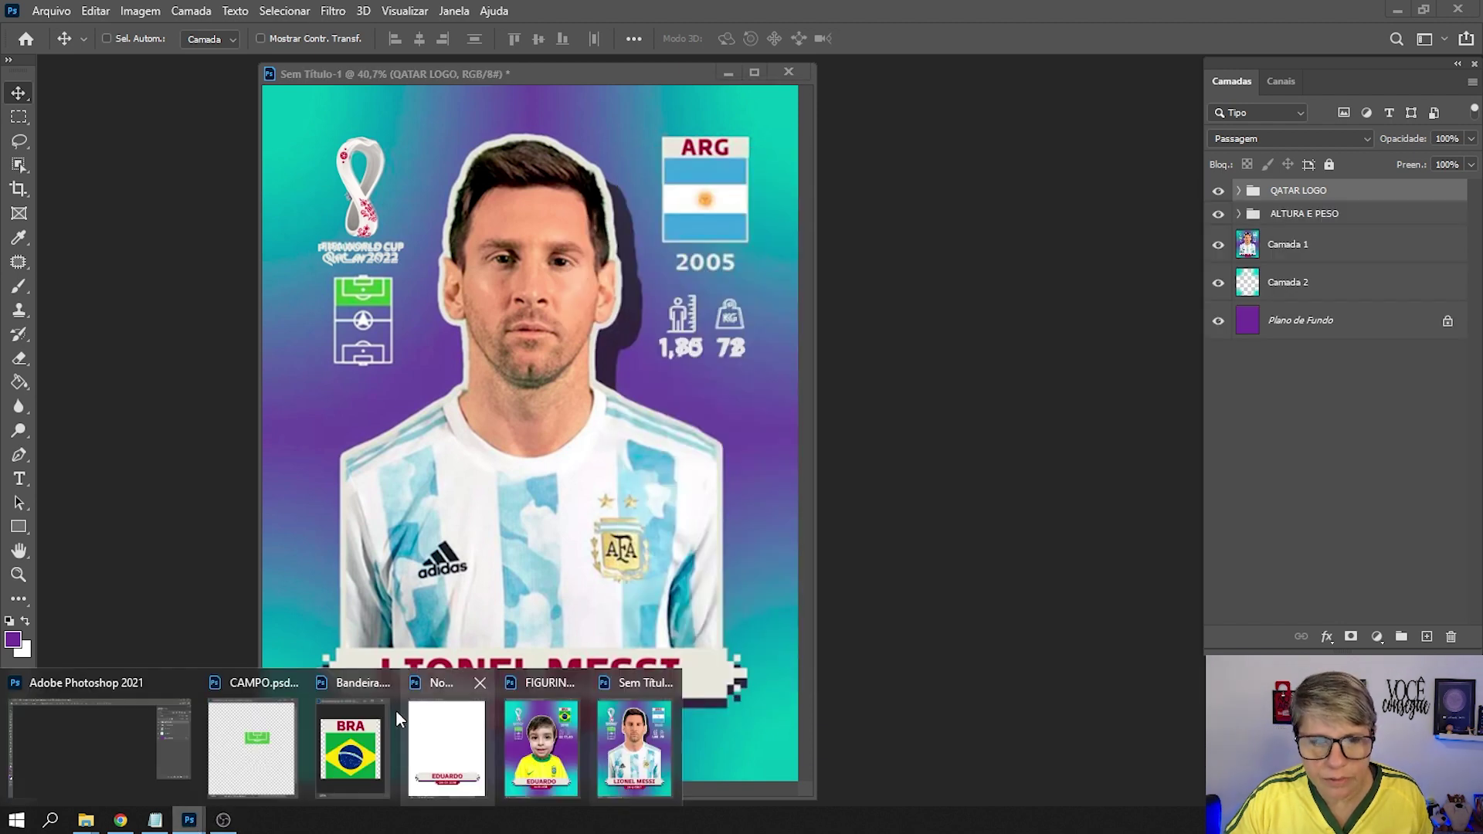
In CAMPO.psd, toggle the MEIO CAMPO, OFENSIVO and DEFENSIVO section layers' visibility.
{"action": "left_click", "coordinate": [266, 740]}
{"action": "left_click_drag", "start_coordinate": [868, 220], "coordinate": [1007, 113]}
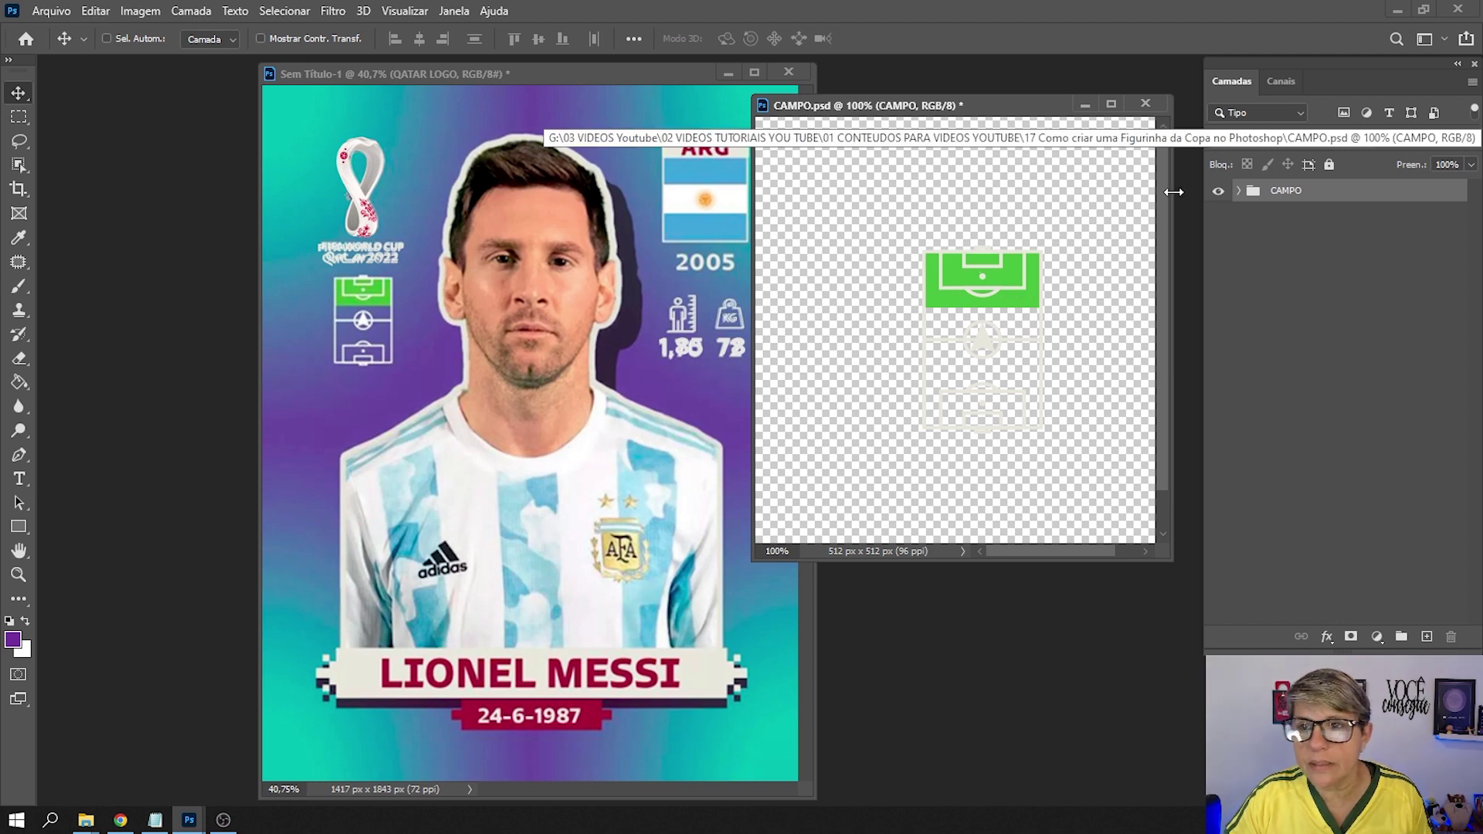
{"action": "left_click", "coordinate": [1238, 192]}
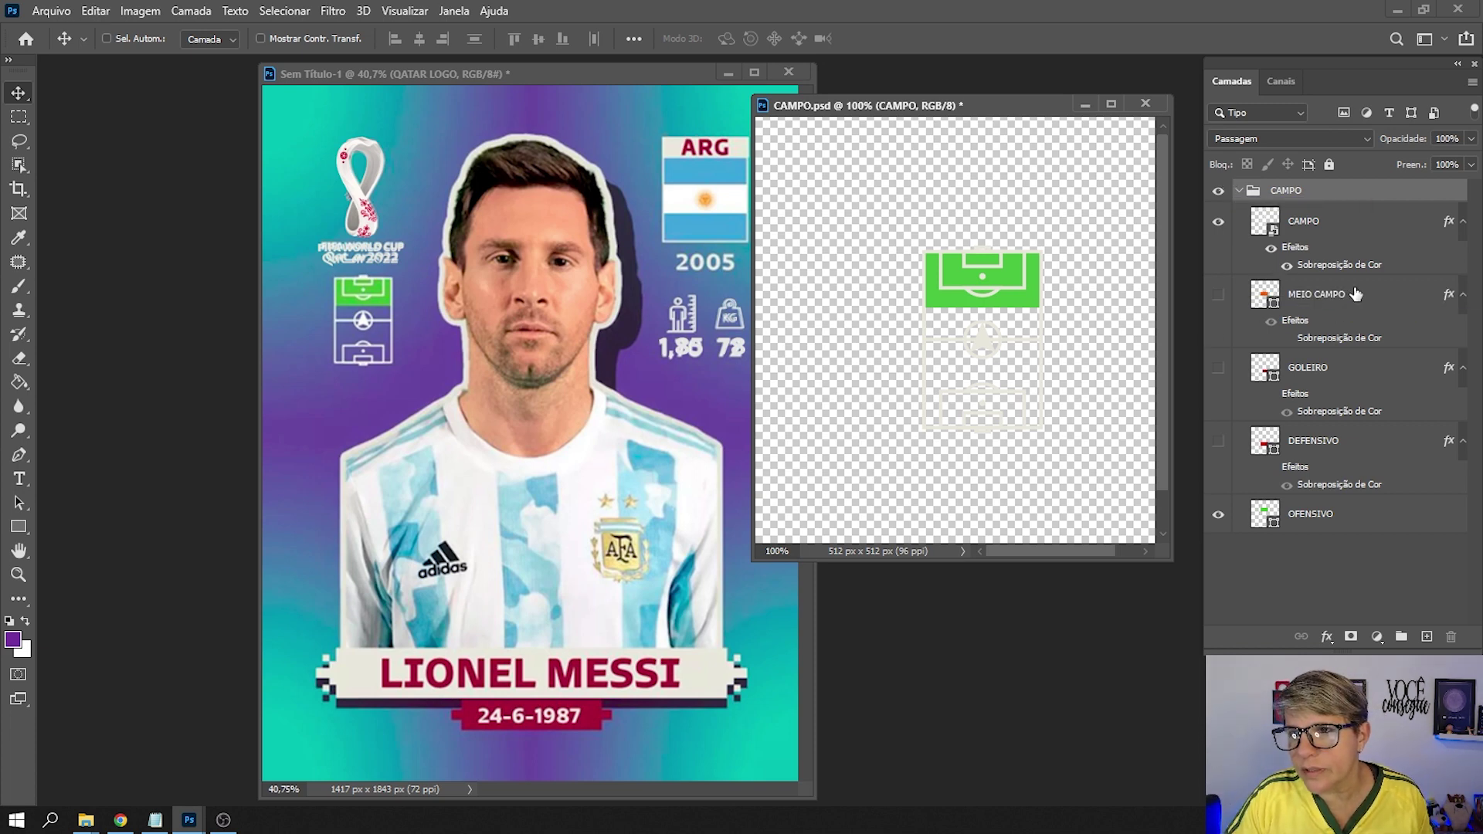
{"action": "left_click", "coordinate": [1219, 299]}
{"action": "left_click", "coordinate": [1218, 224]}
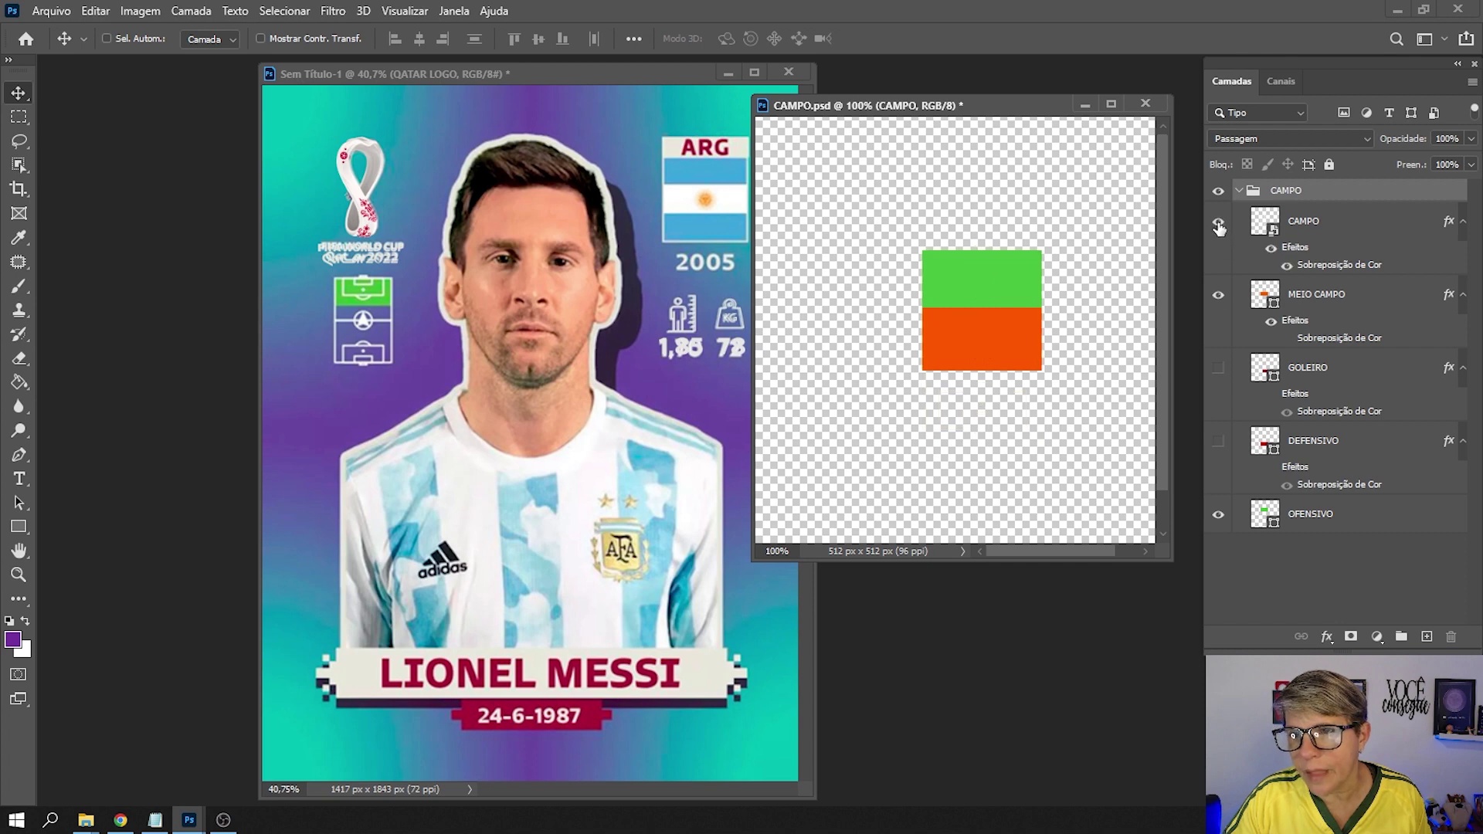
{"action": "left_click", "coordinate": [1217, 516]}
{"action": "left_click", "coordinate": [1218, 442]}
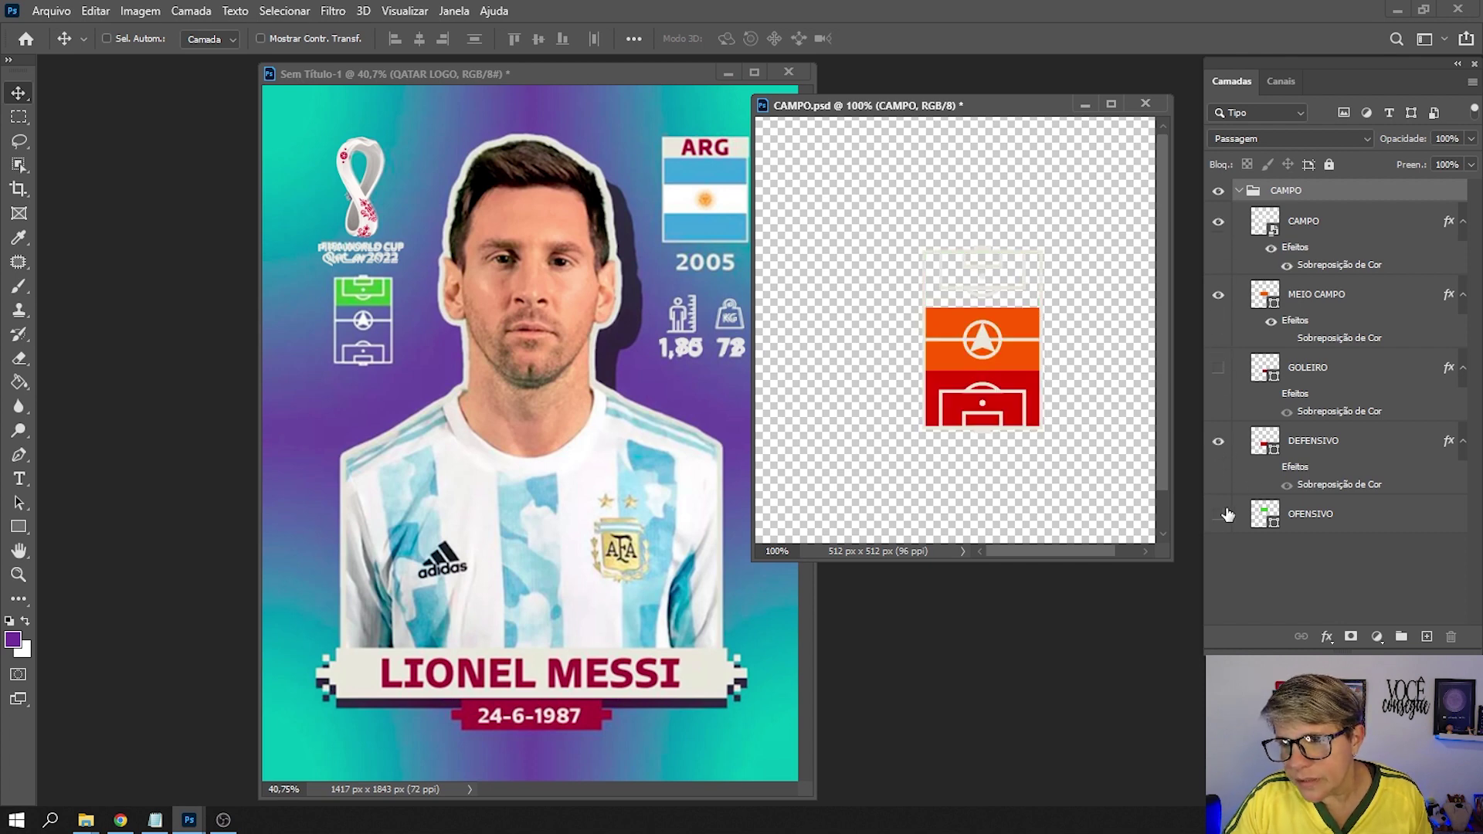
{"action": "left_click", "coordinate": [1219, 514]}
{"action": "left_click", "coordinate": [1219, 516]}
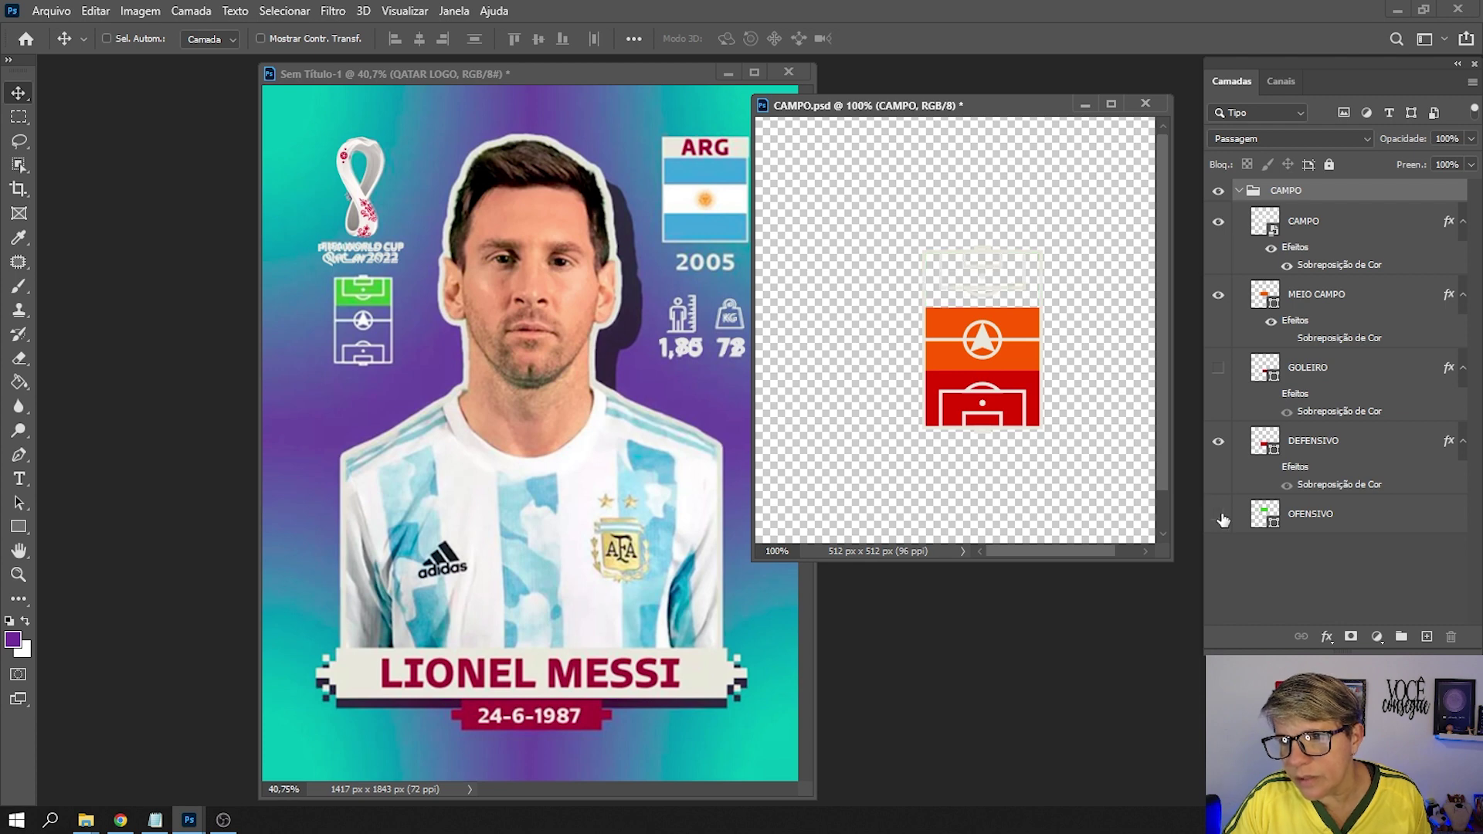
{"action": "left_click", "coordinate": [1220, 443]}
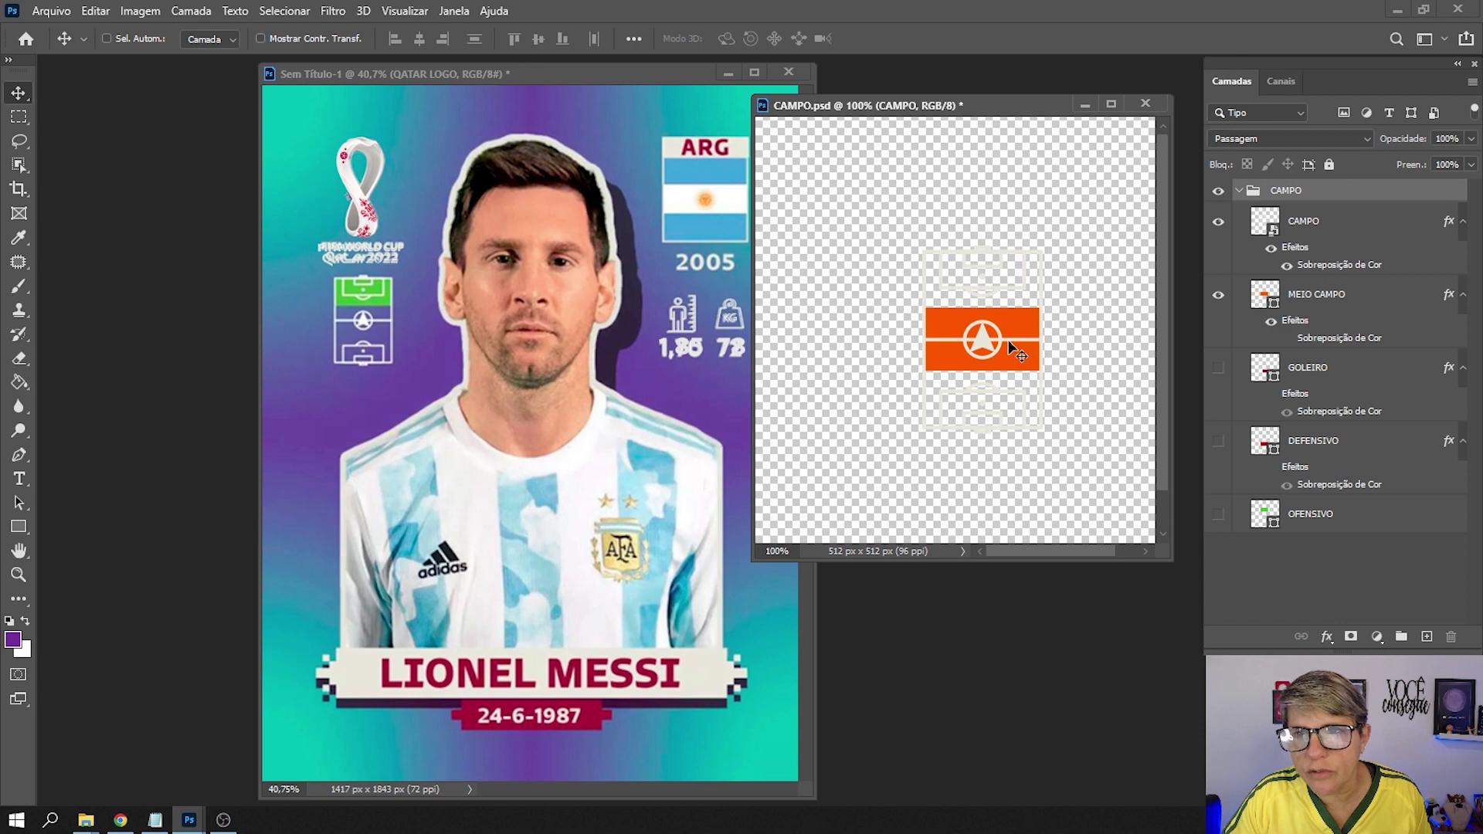
{"action": "left_click", "coordinate": [1239, 191]}
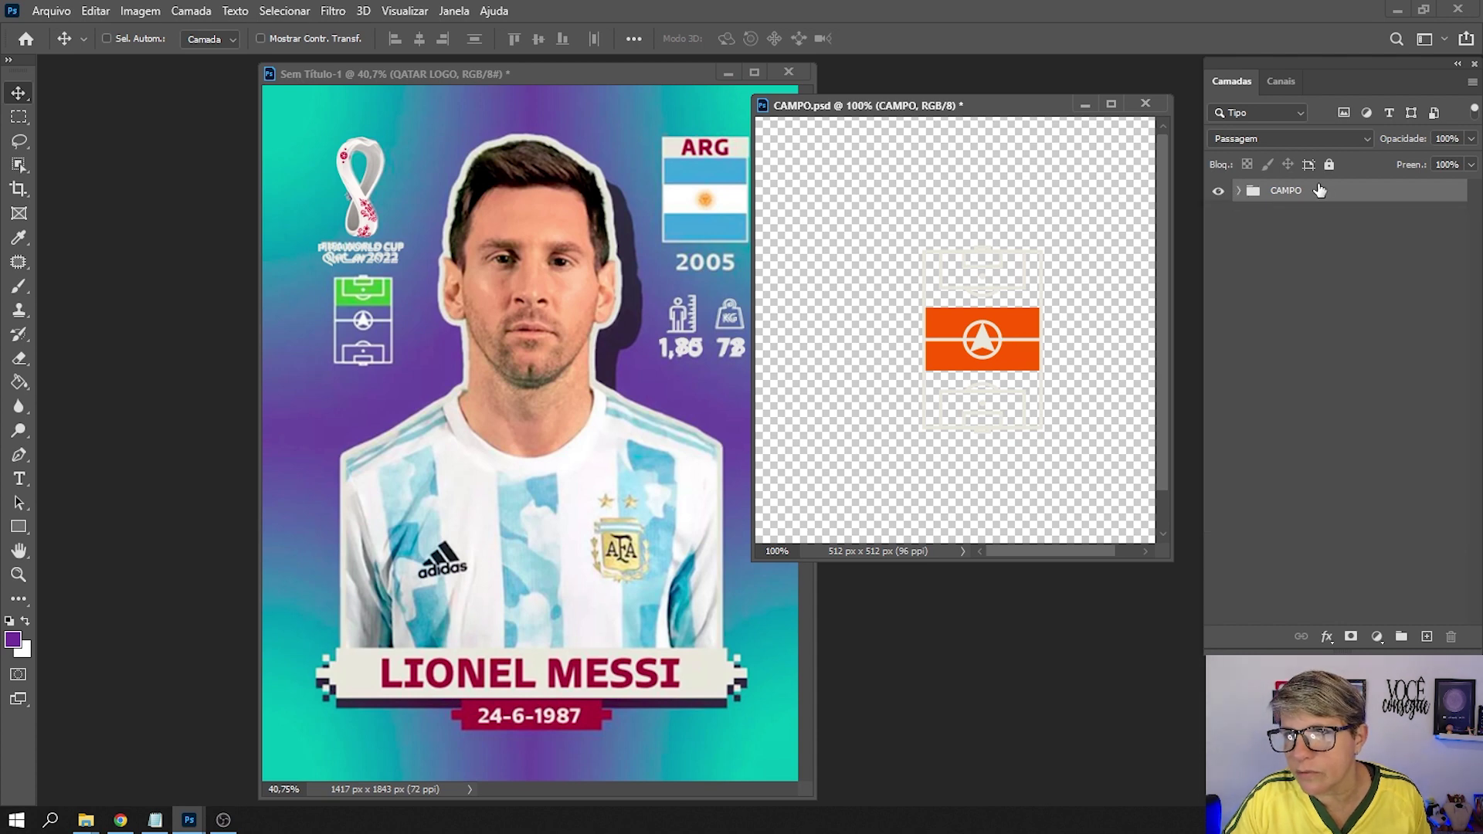
Copy the CAMPO pitch group onto the card beneath the logo and resize it to fit.
{"action": "left_click_drag", "start_coordinate": [967, 332], "coordinate": [383, 339]}
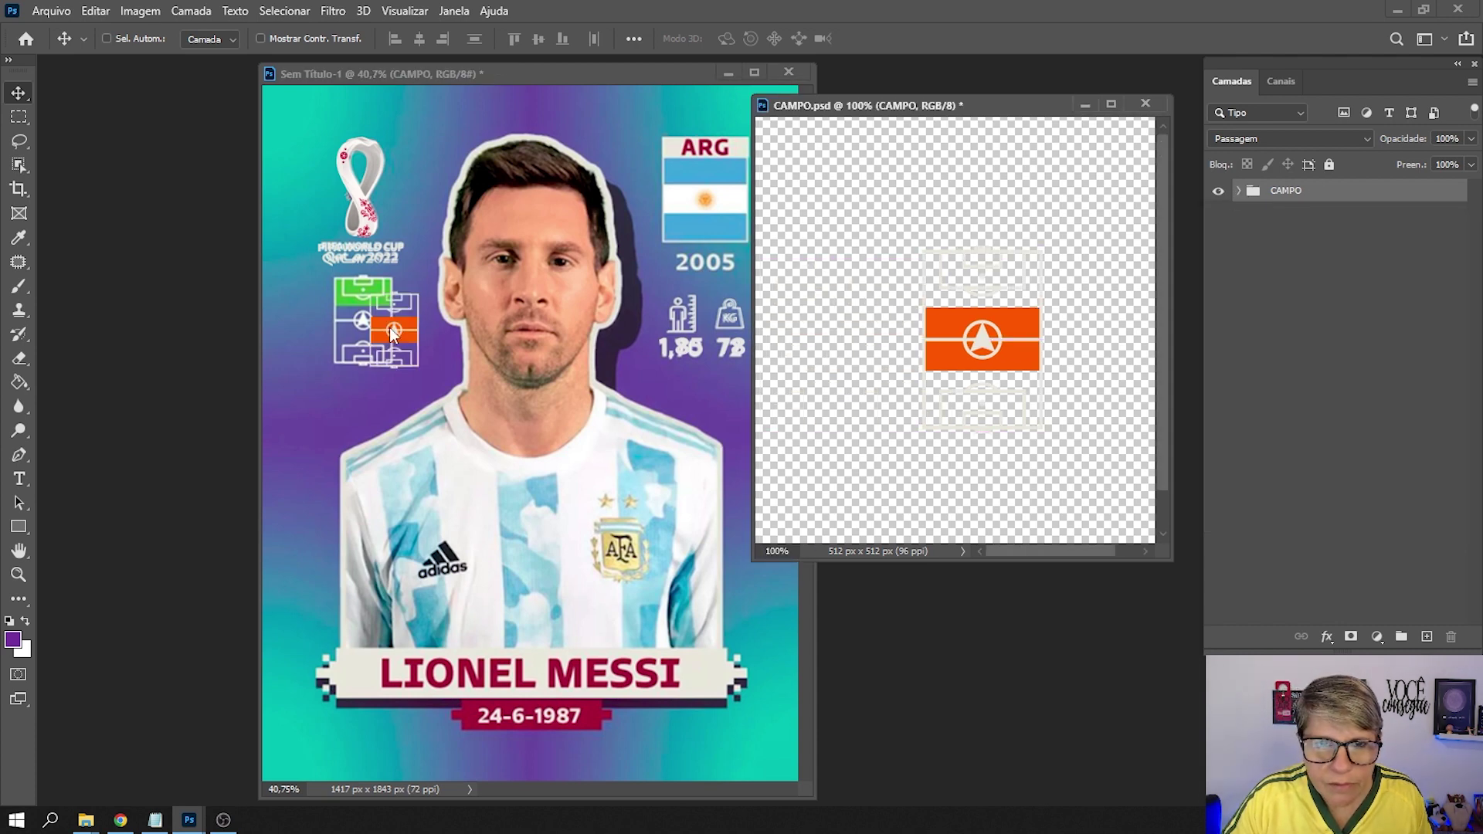
{"action": "mouse_move", "coordinate": [382, 340]}
{"action": "left_mouse_down"}
{"action": "mouse_move", "coordinate": [359, 319]}
{"action": "mouse_move", "coordinate": [392, 282]}
{"action": "left_mouse_up"}
{"action": "key", "text": "ctrl+t"}
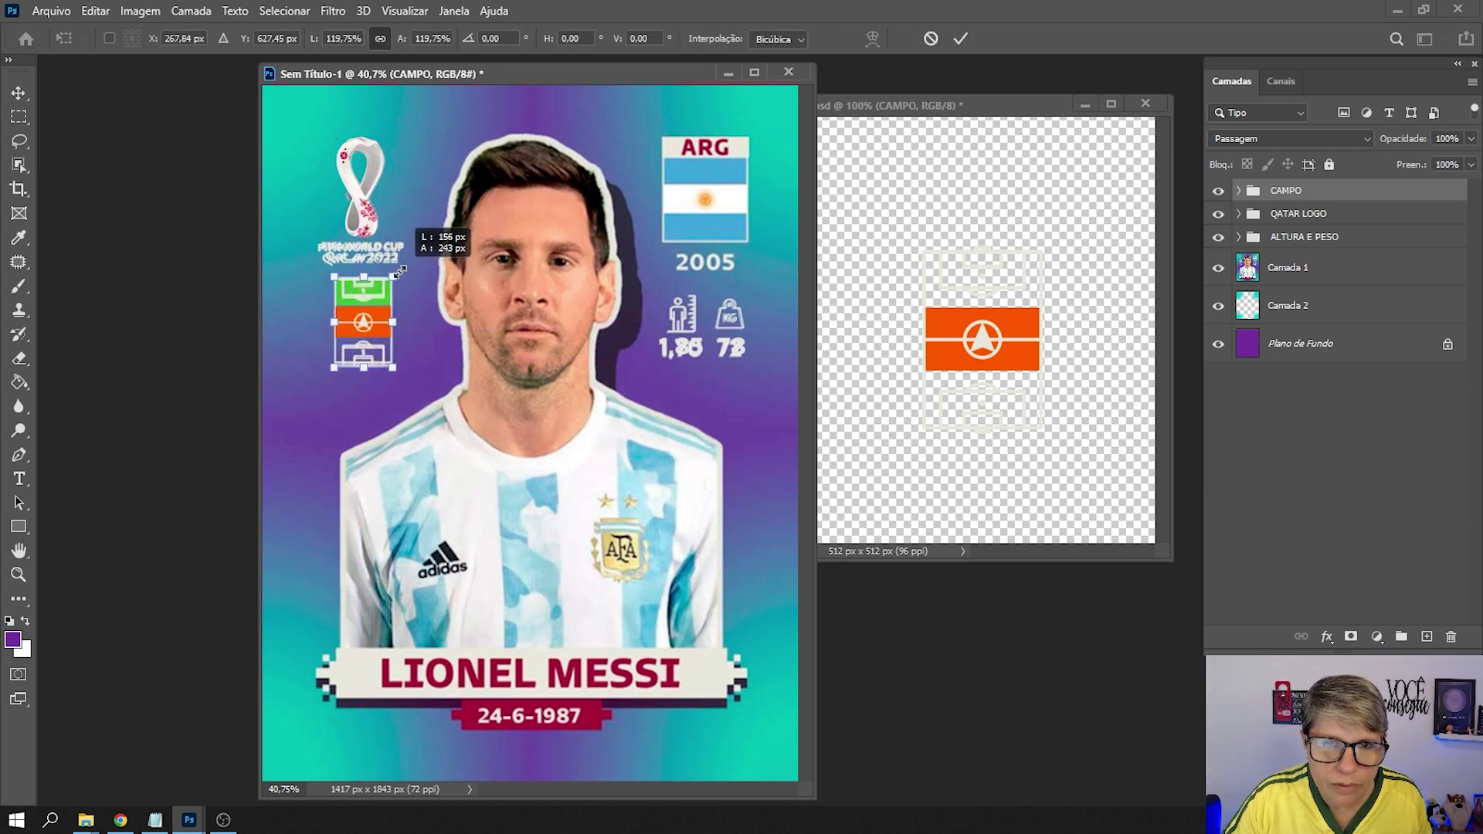
{"action": "key", "text": "Return"}
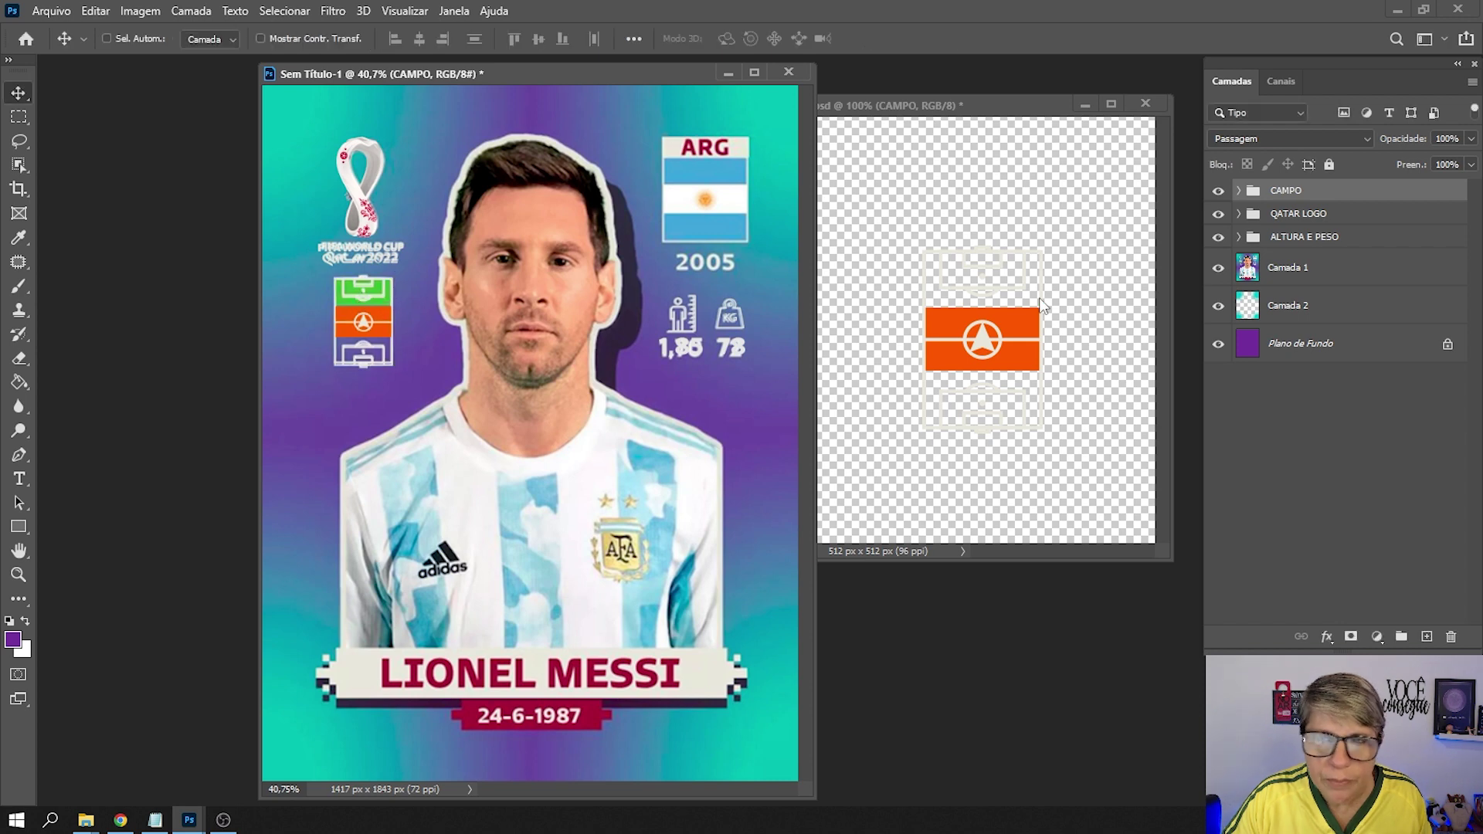
Hide the MEIO CAMPO band, show the dark red GOLEIRO area, and close CAMPO.psd.
{"action": "left_click", "coordinate": [1238, 191]}
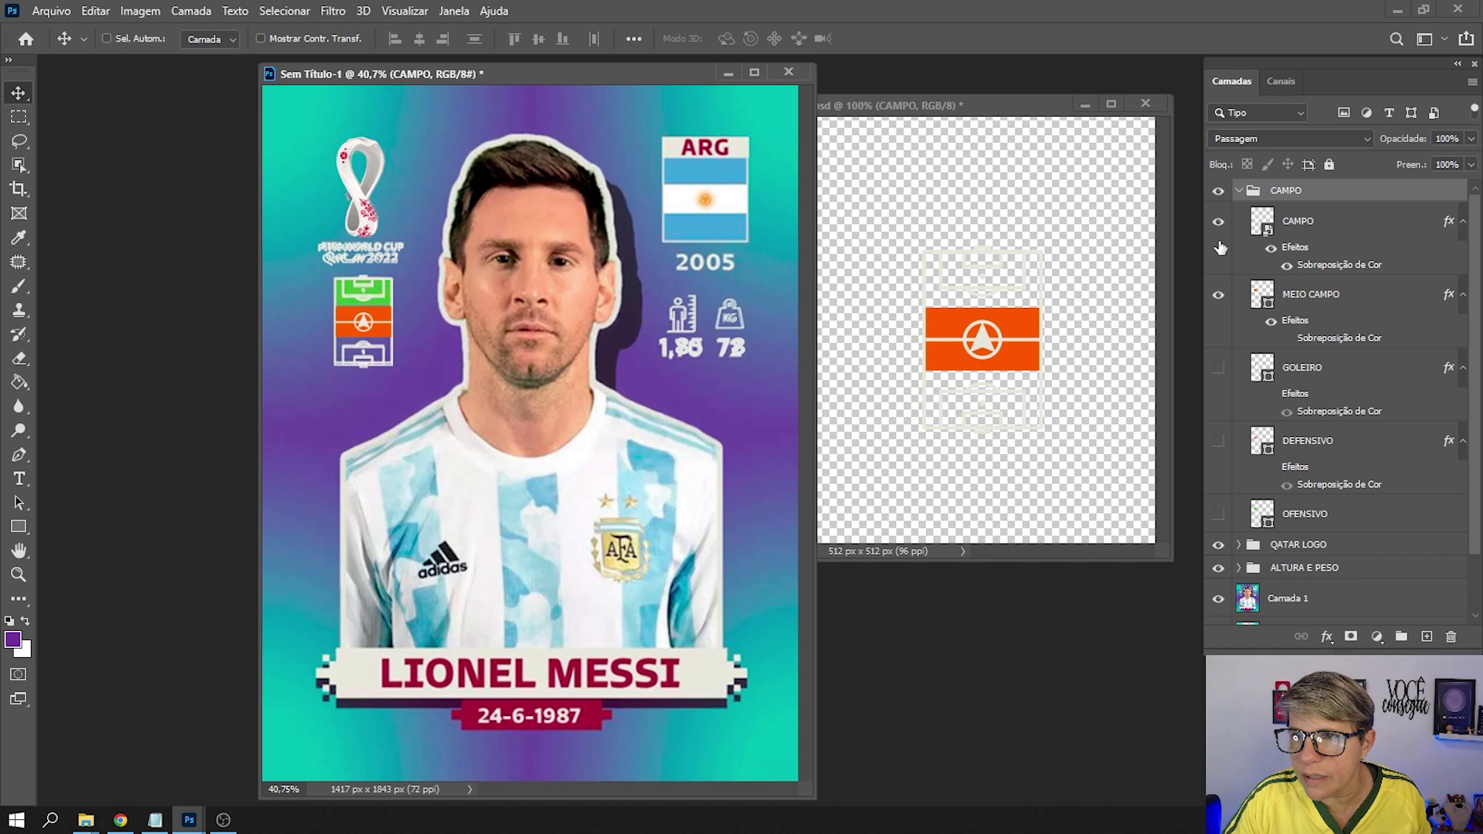
{"action": "left_click", "coordinate": [1219, 295]}
{"action": "left_click", "coordinate": [1219, 369]}
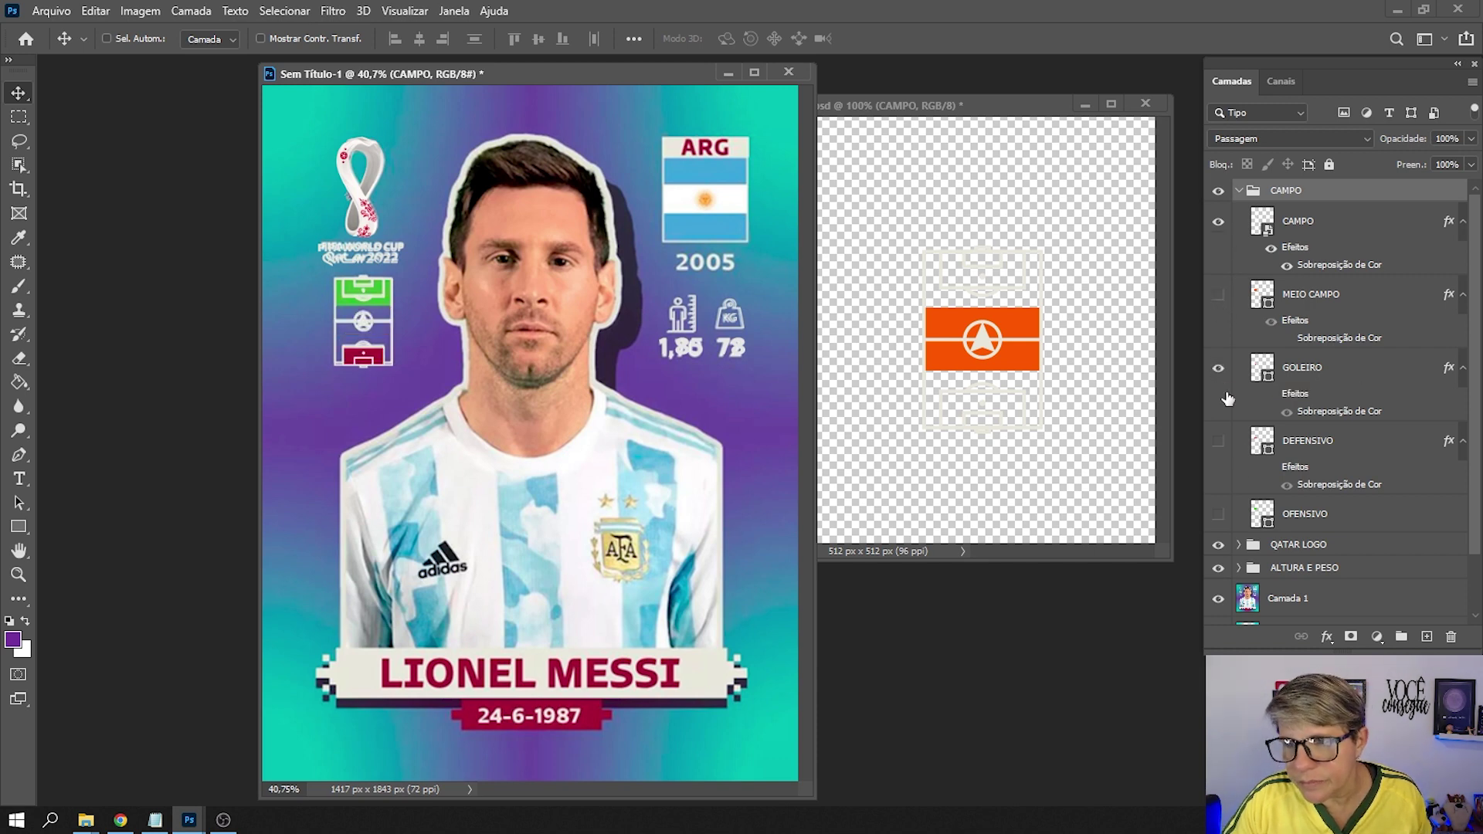
{"action": "left_click", "coordinate": [1239, 191]}
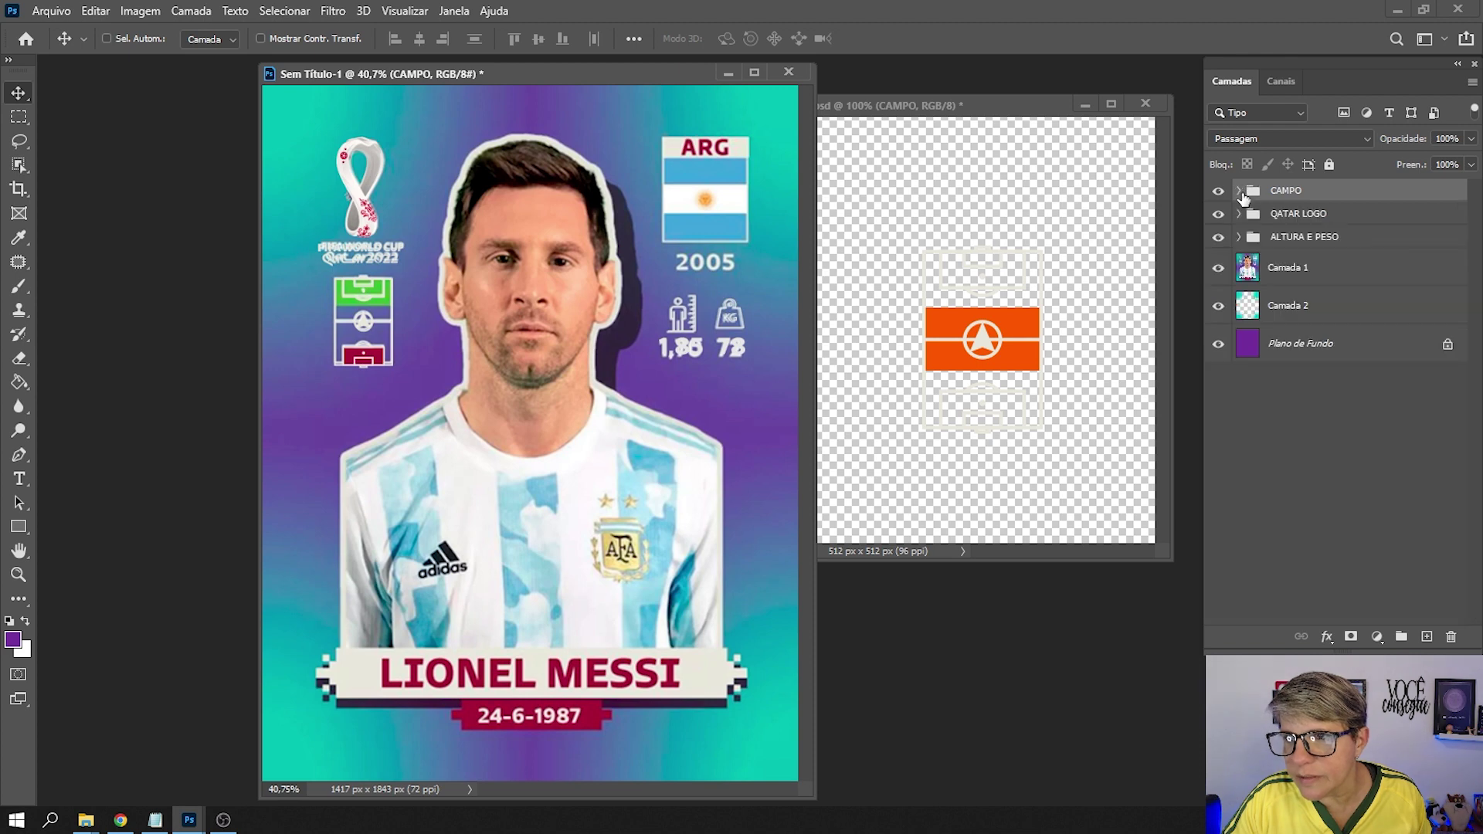
{"action": "left_click", "coordinate": [897, 356]}
{"action": "left_click", "coordinate": [1145, 103]}
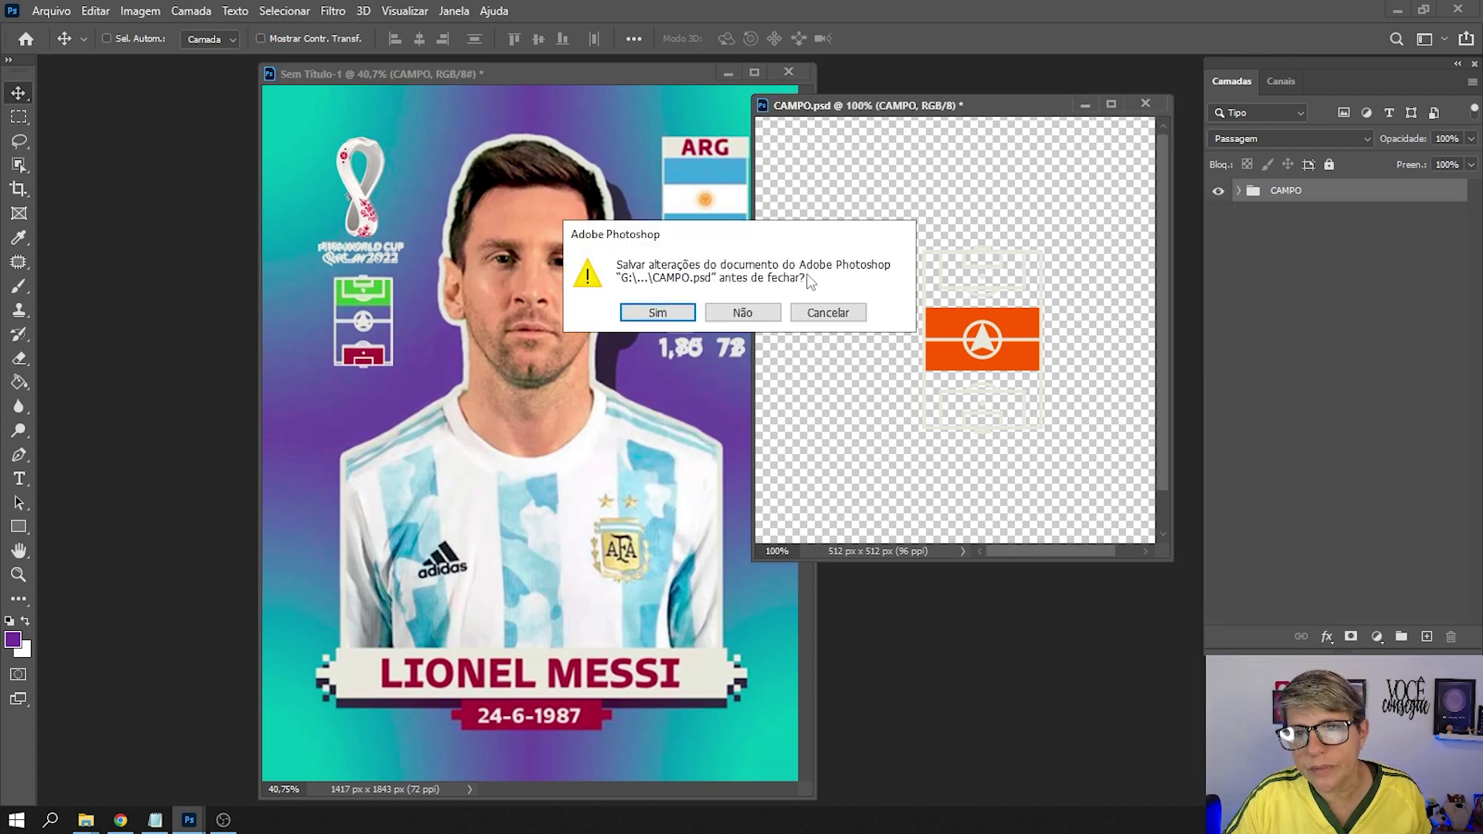
Discard changes to CAMPO.psd so only the Messi card document stays open.
{"action": "left_click", "coordinate": [743, 312]}
{"action": "mouse_move", "coordinate": [189, 820]}
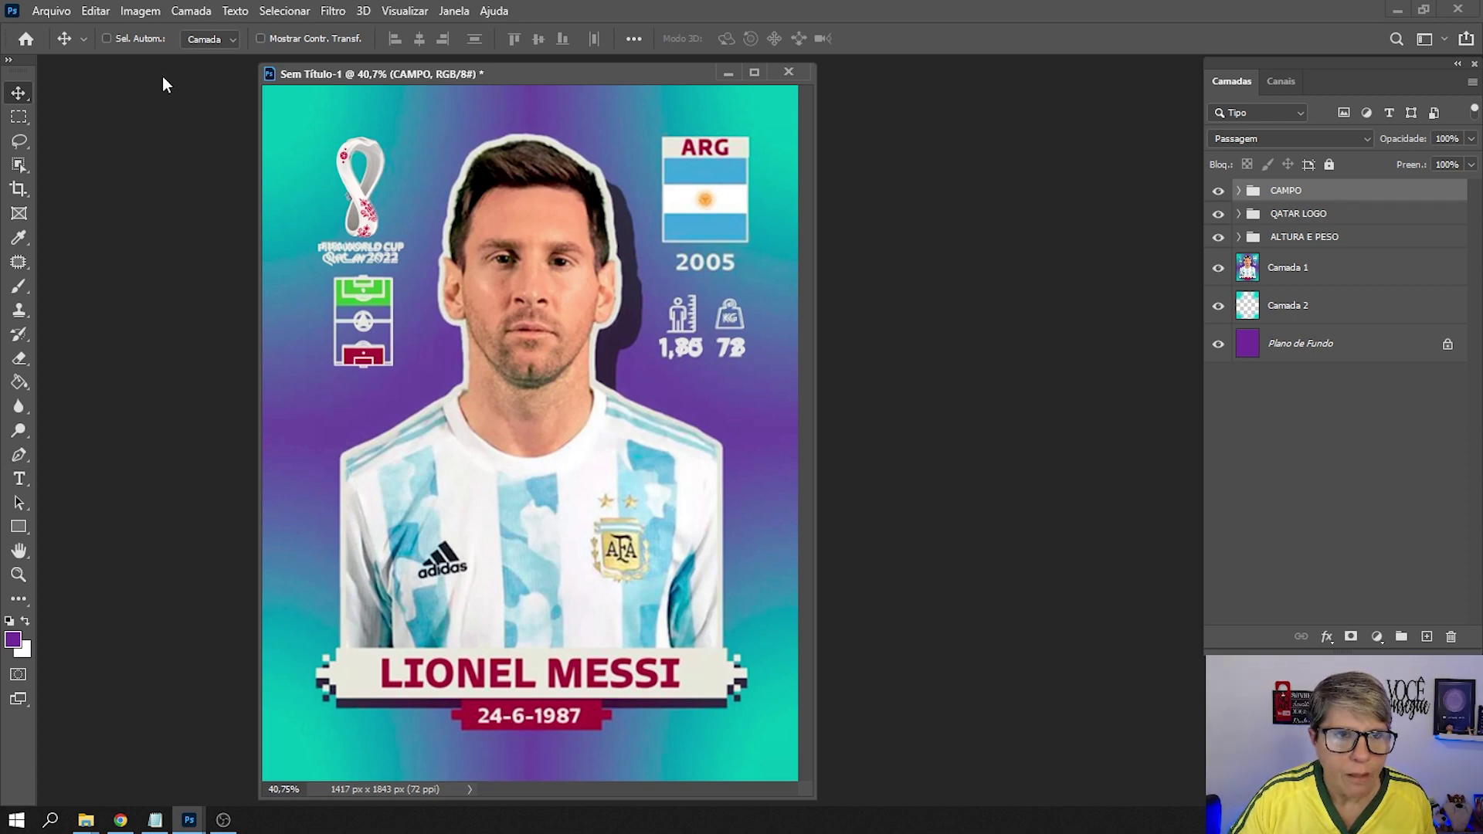
{"action": "left_click", "coordinate": [19, 526]}
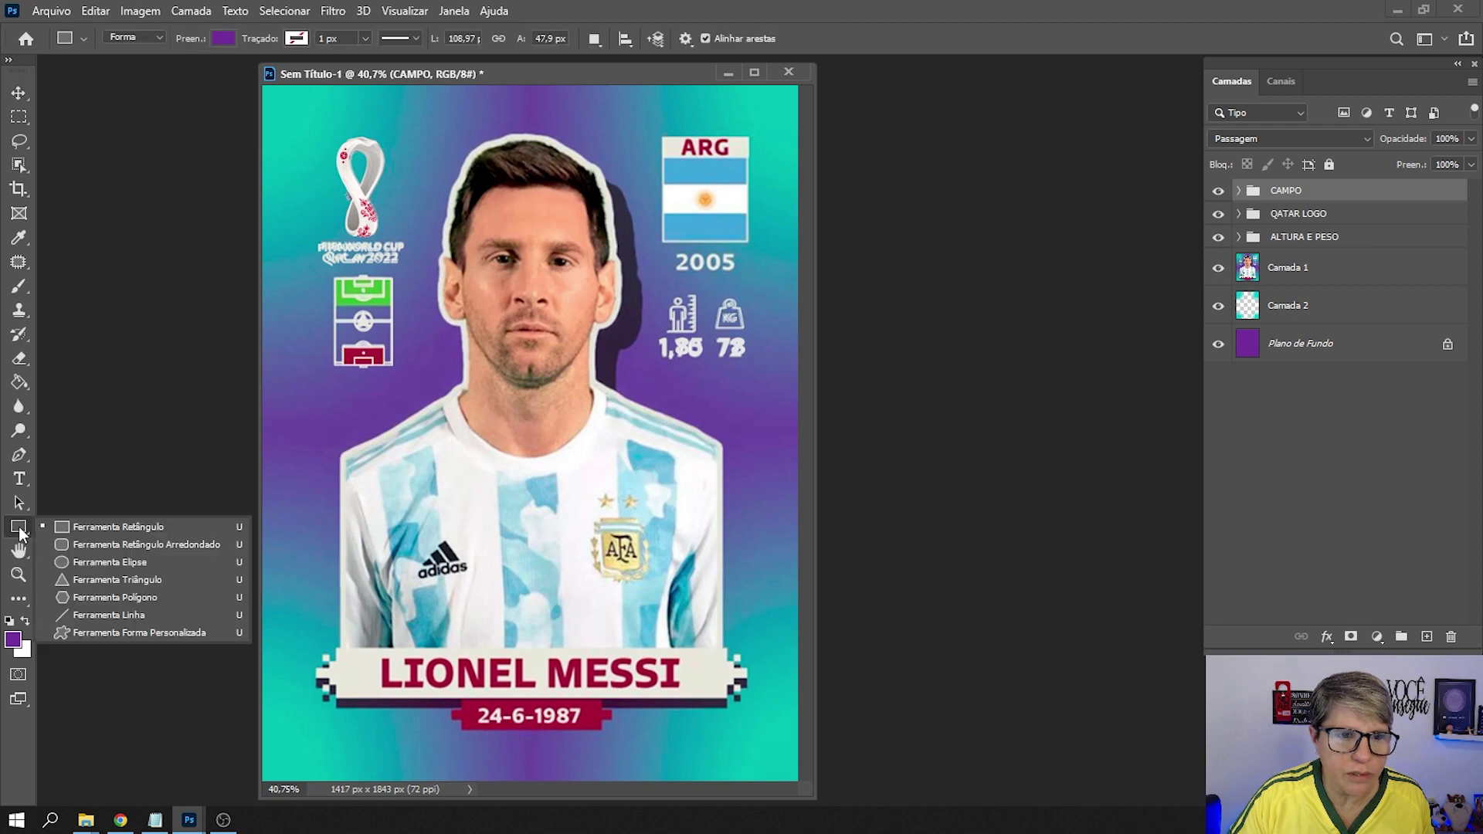
Choose the plain Rectangle tool with a white fill.
{"action": "left_click", "coordinate": [105, 533]}
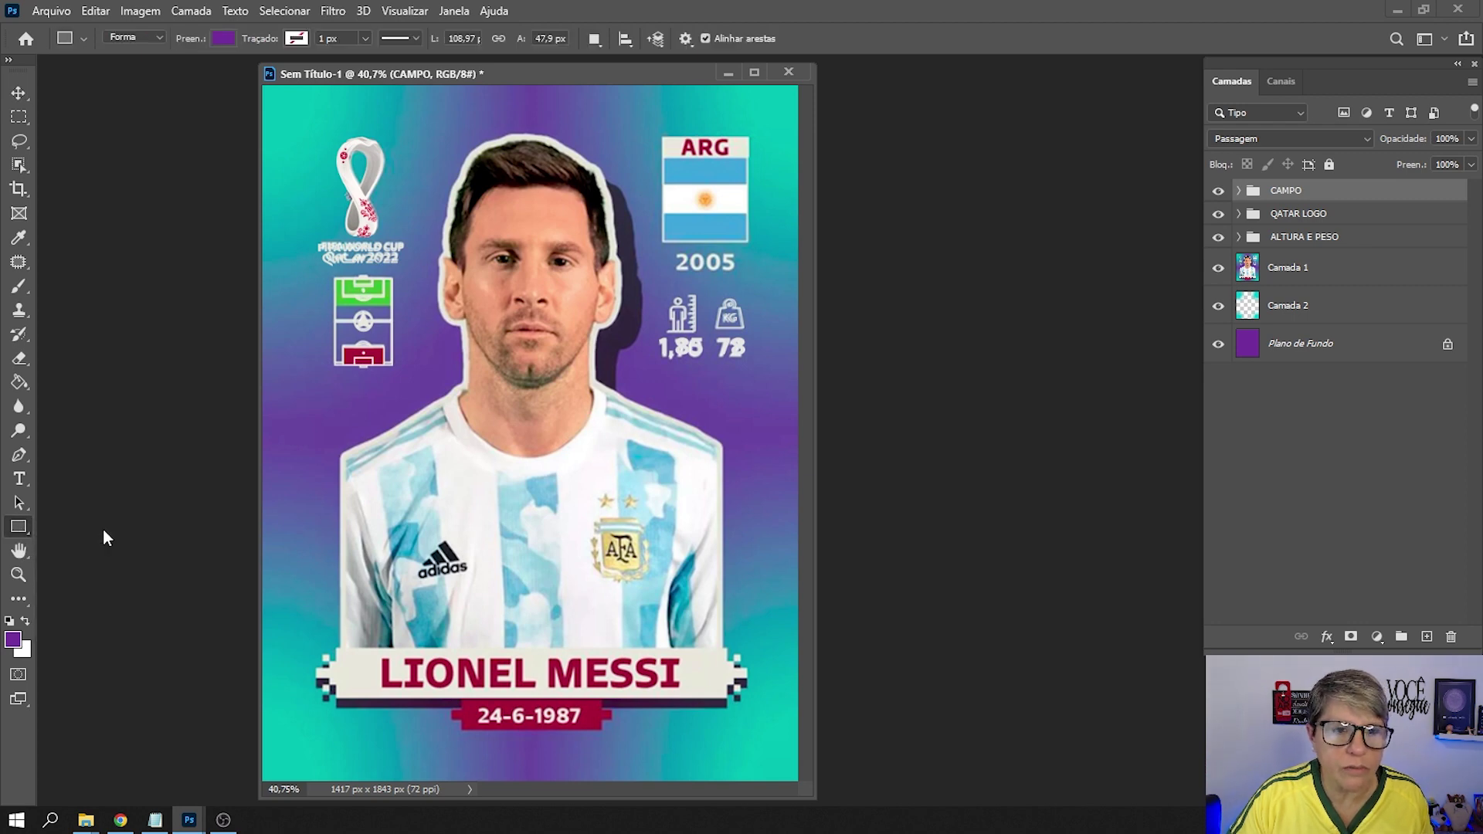
{"action": "left_click_drag", "start_coordinate": [441, 74], "coordinate": [509, 72]}
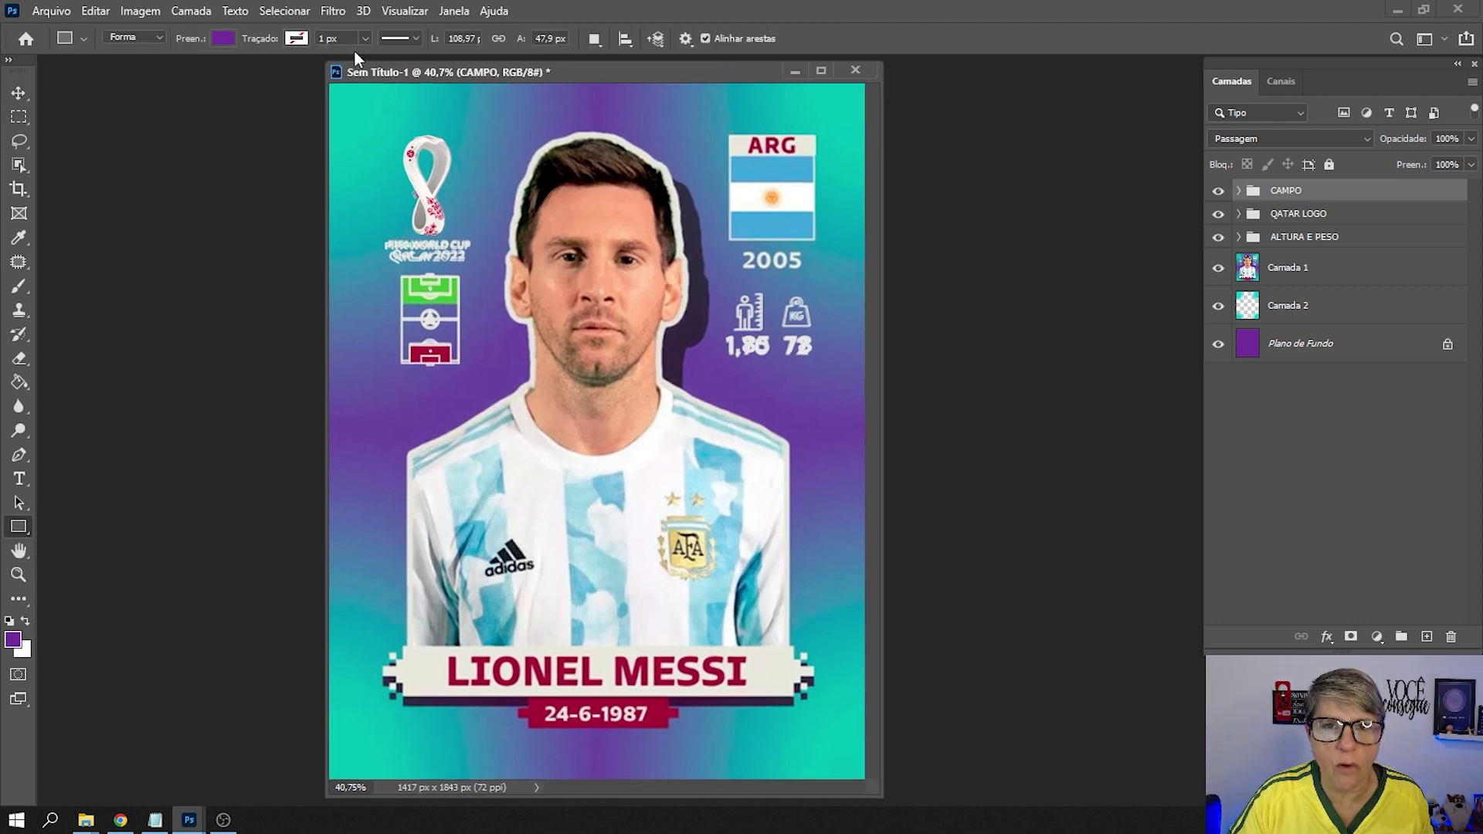
{"action": "left_click", "coordinate": [226, 37]}
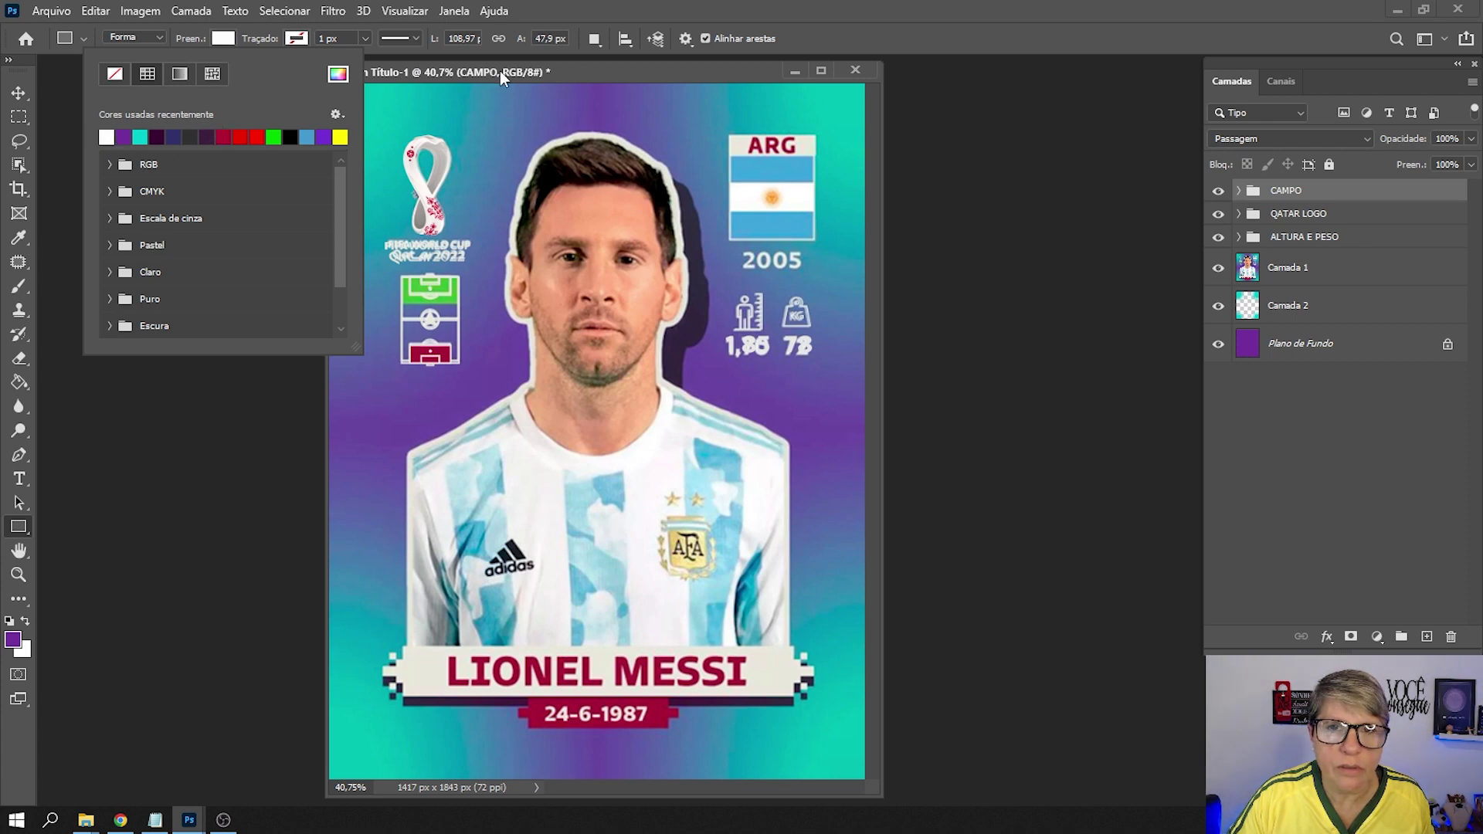
{"action": "left_click", "coordinate": [500, 74]}
{"action": "left_click_drag", "start_coordinate": [398, 75], "coordinate": [379, 75]}
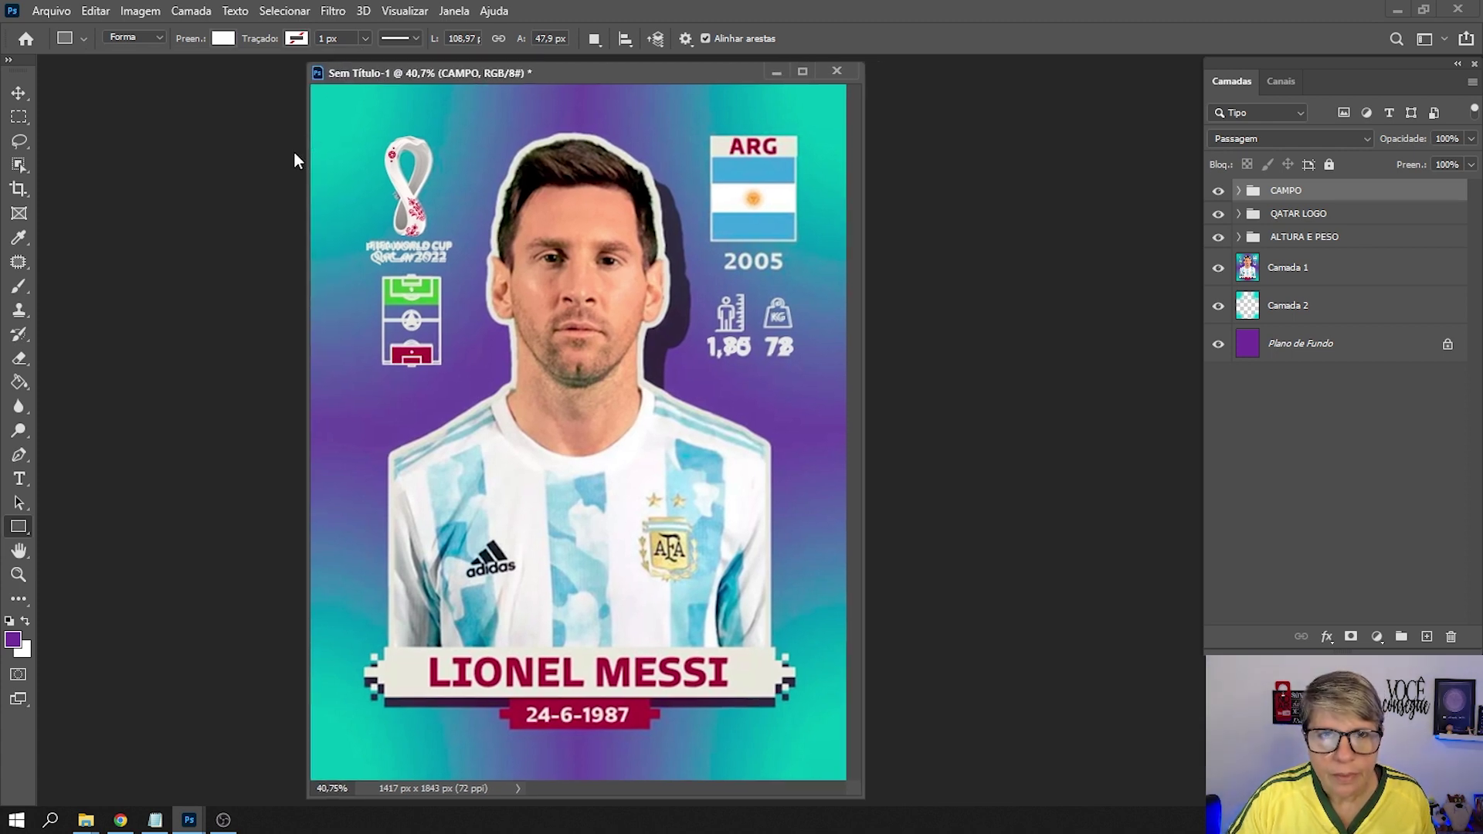
Show rulers and add guides at the card's sides and around the name banner (about 1495 and 1625 px).
{"action": "key", "text": "ctrl+r"}
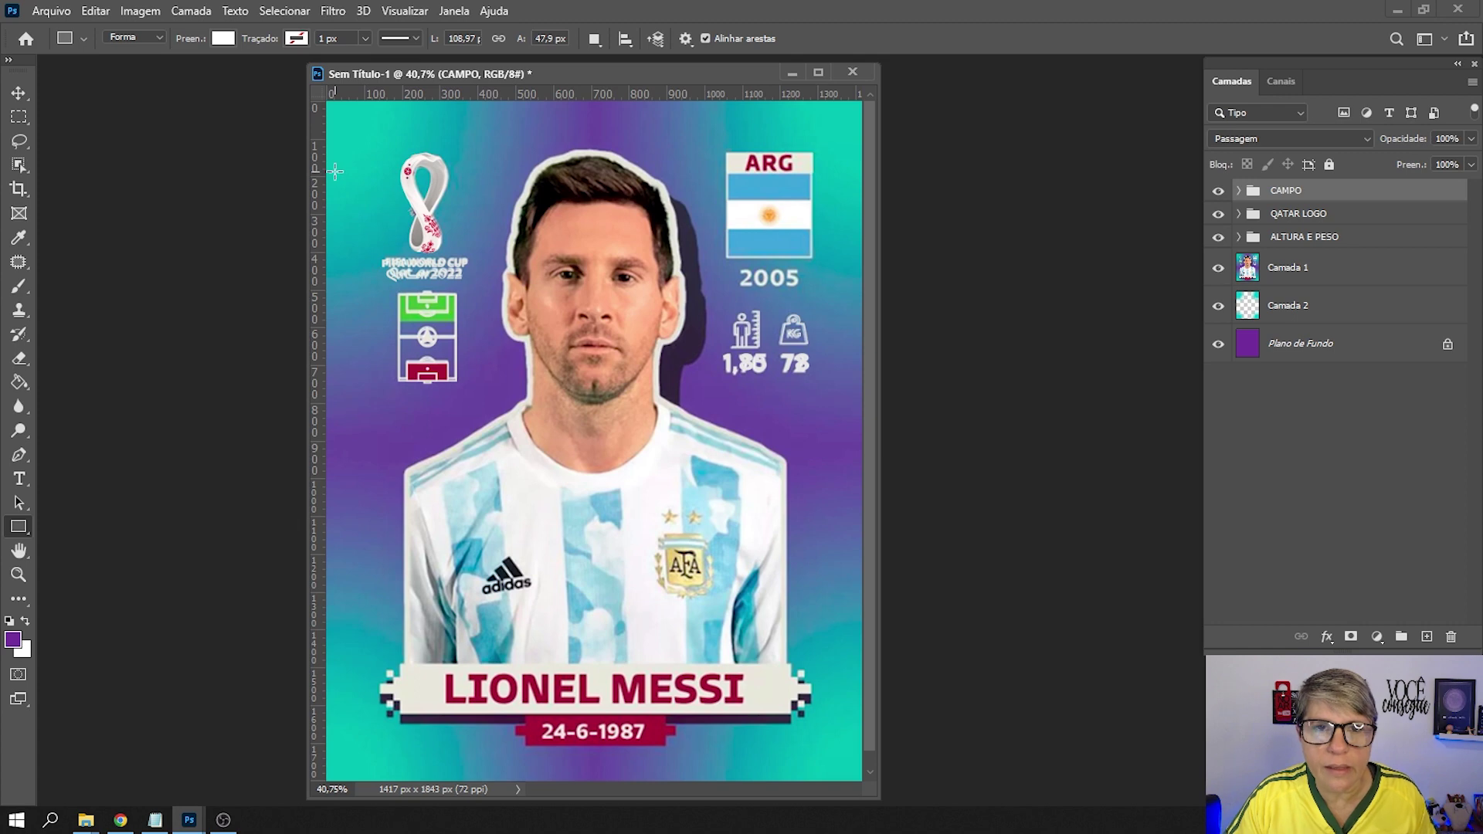
{"action": "left_click_drag", "start_coordinate": [318, 166], "coordinate": [398, 176]}
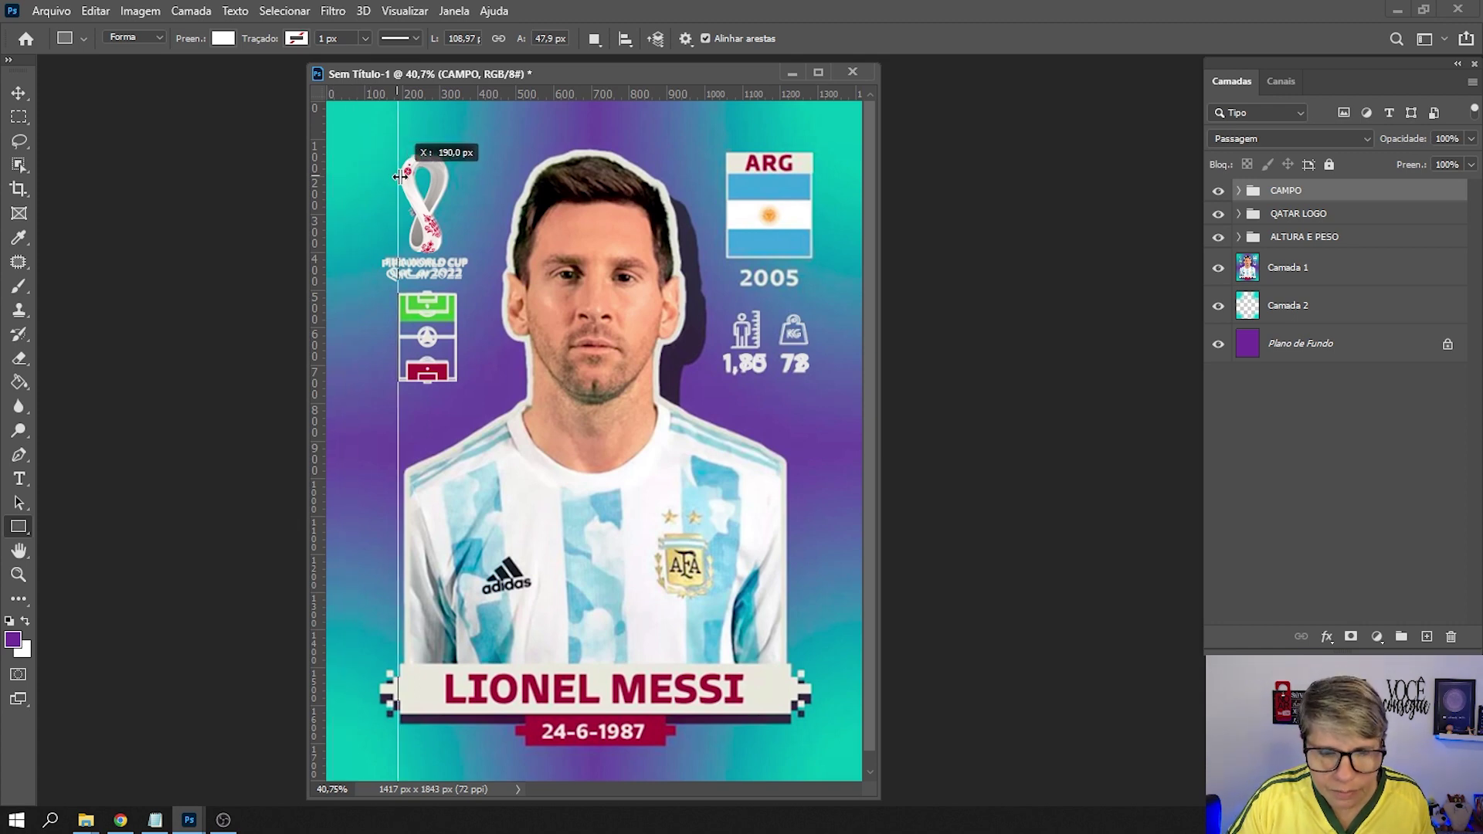
{"action": "left_click_drag", "start_coordinate": [402, 176], "coordinate": [790, 292]}
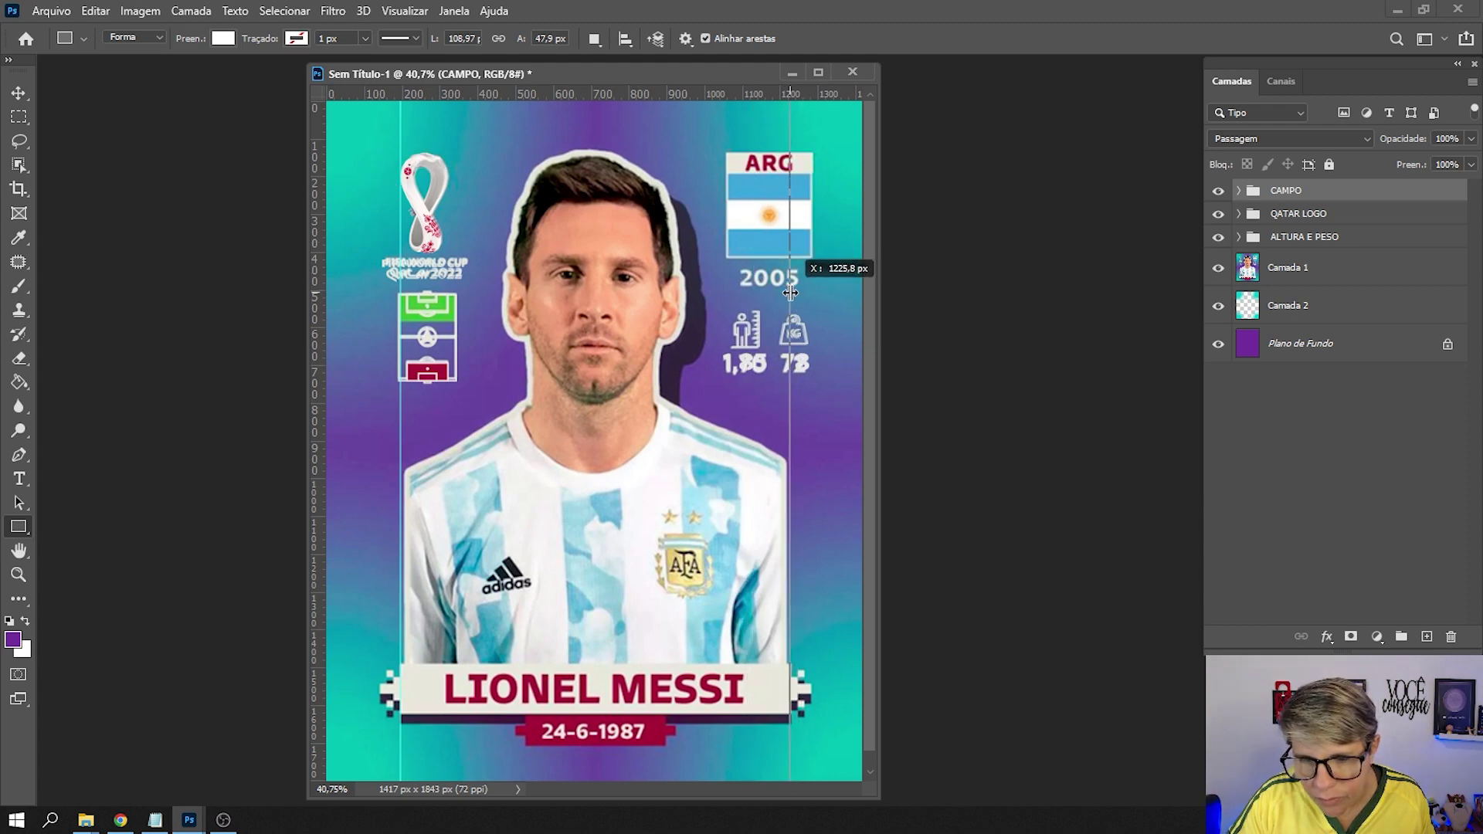
{"action": "left_click_drag", "start_coordinate": [790, 292], "coordinate": [791, 293]}
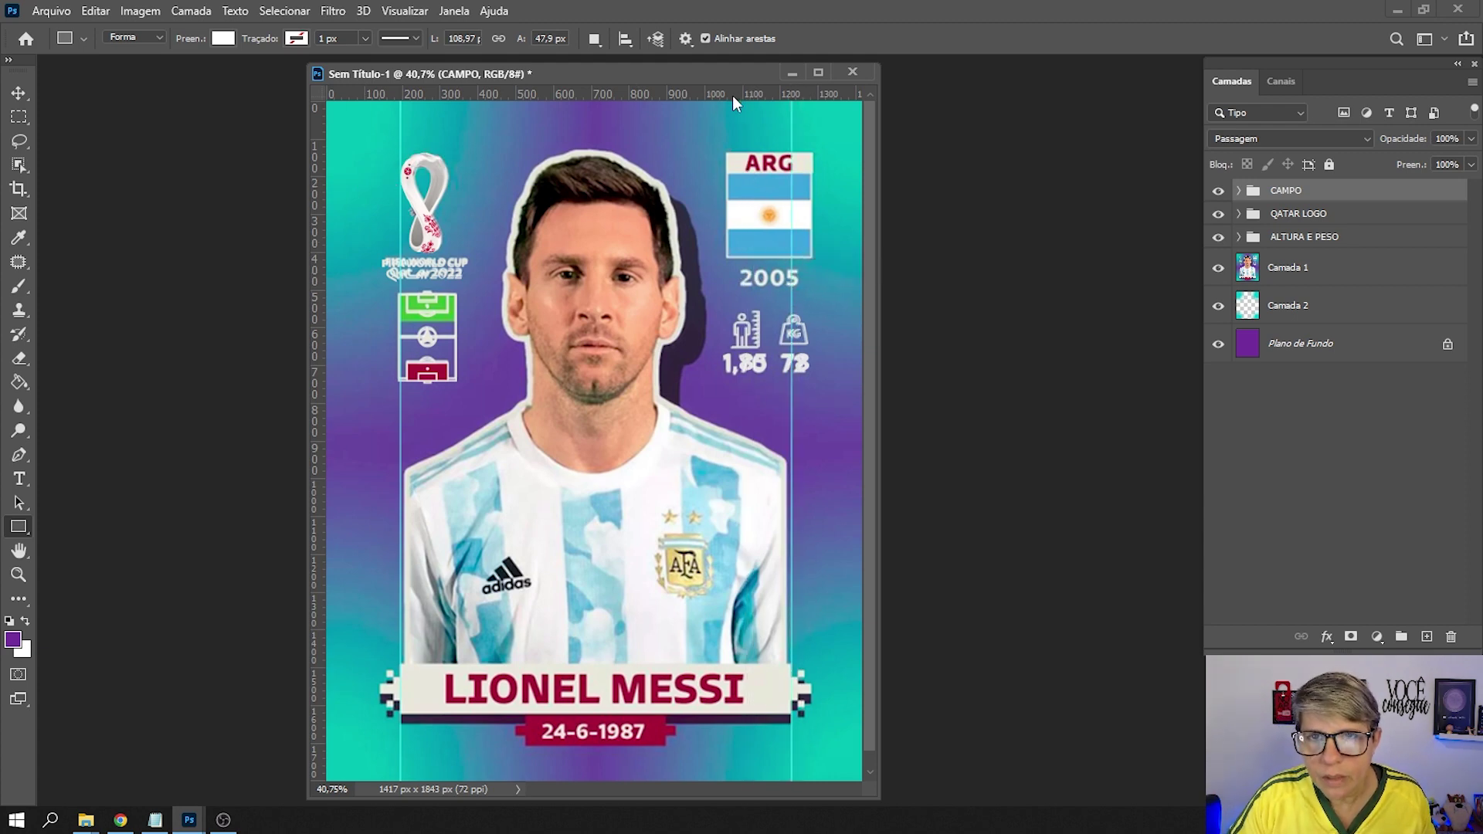
{"action": "left_click_drag", "start_coordinate": [733, 95], "coordinate": [753, 664]}
{"action": "left_click_drag", "start_coordinate": [639, 95], "coordinate": [681, 715]}
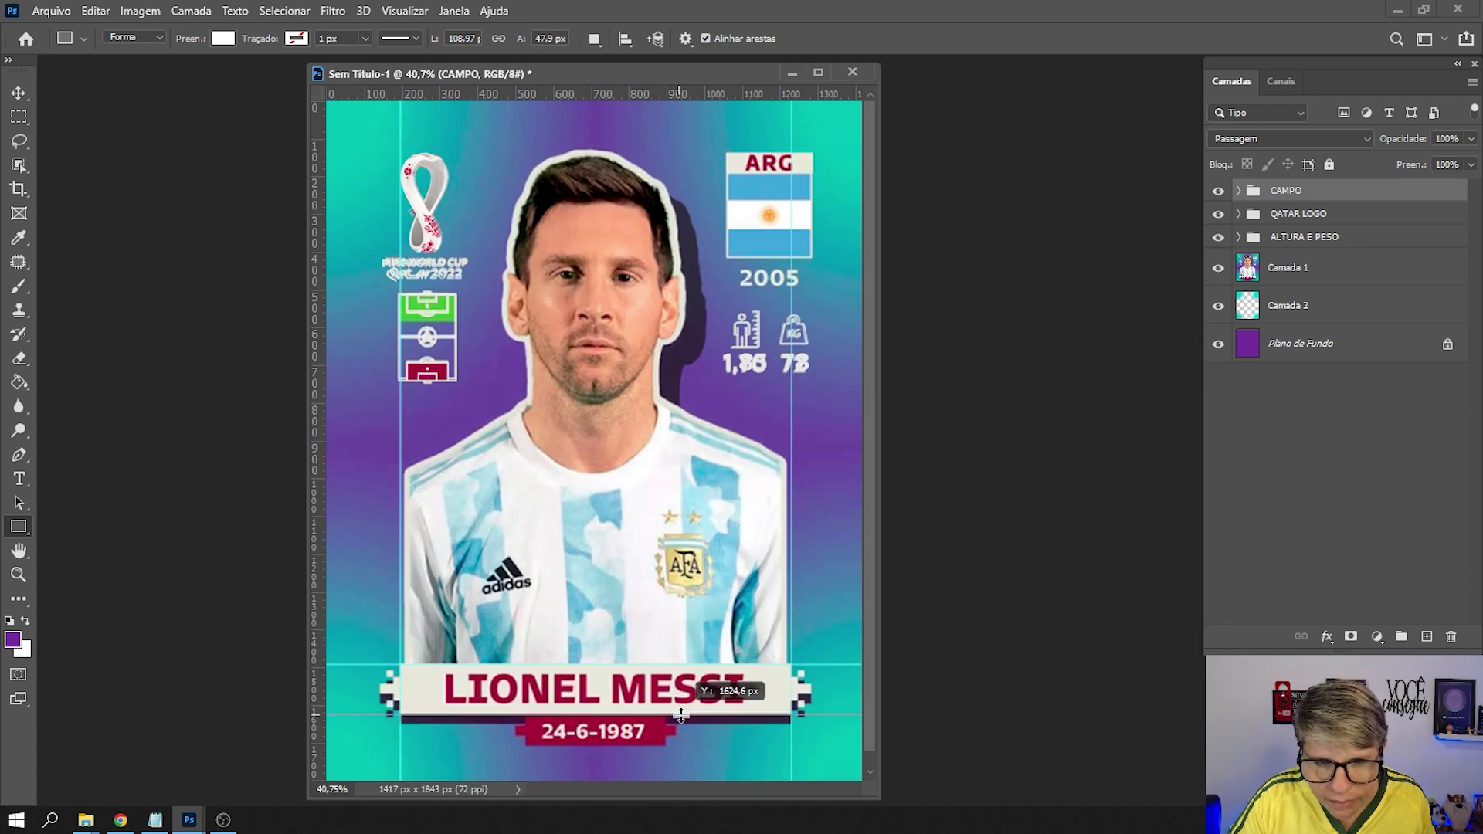
{"action": "left_click_drag", "start_coordinate": [680, 715], "coordinate": [680, 715]}
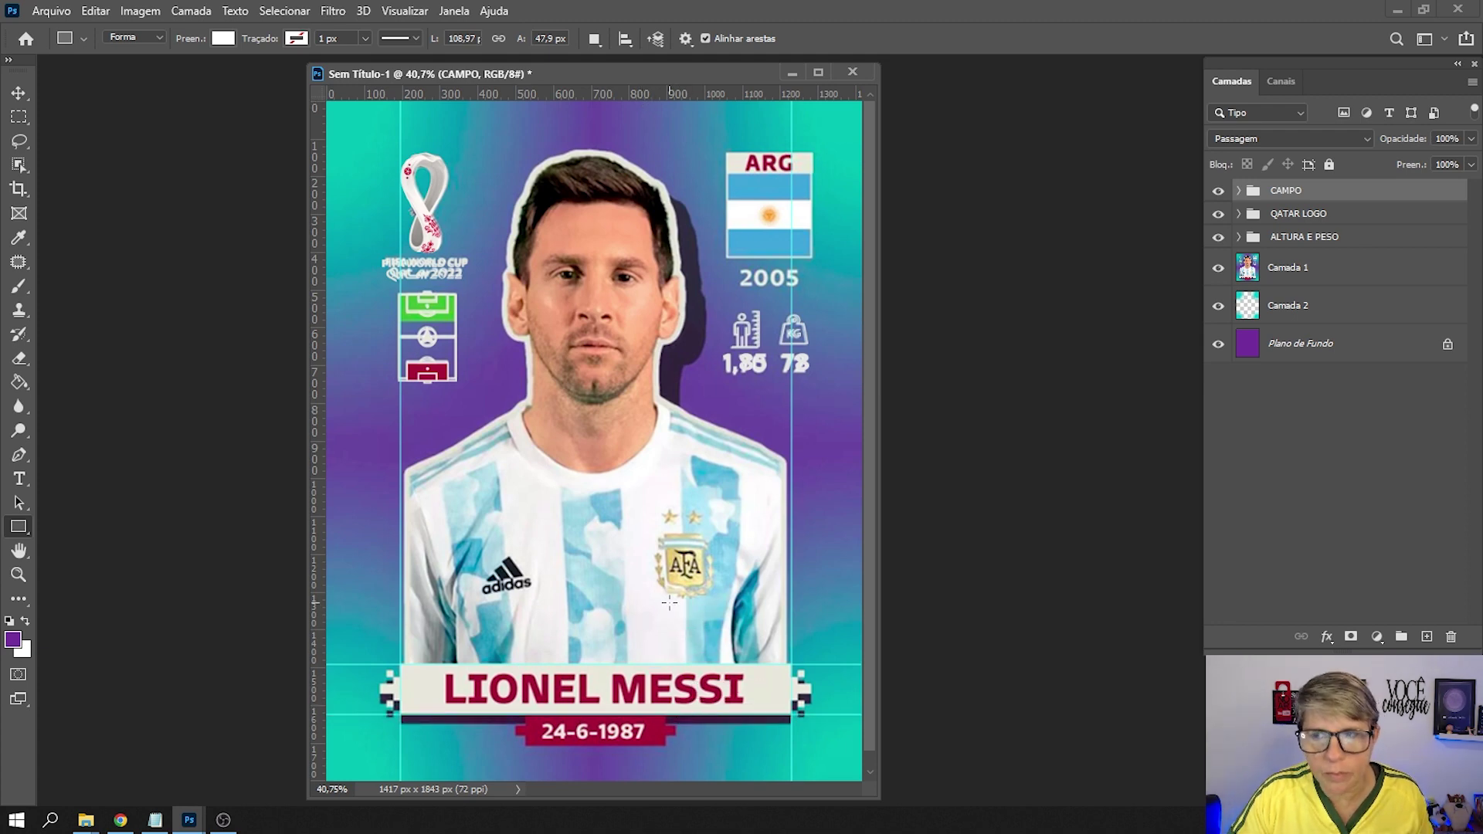
Draw a white 1035 × 133 px rectangle, Retângulo 1, over the name band between the guides.
{"action": "left_click", "coordinate": [1427, 638]}
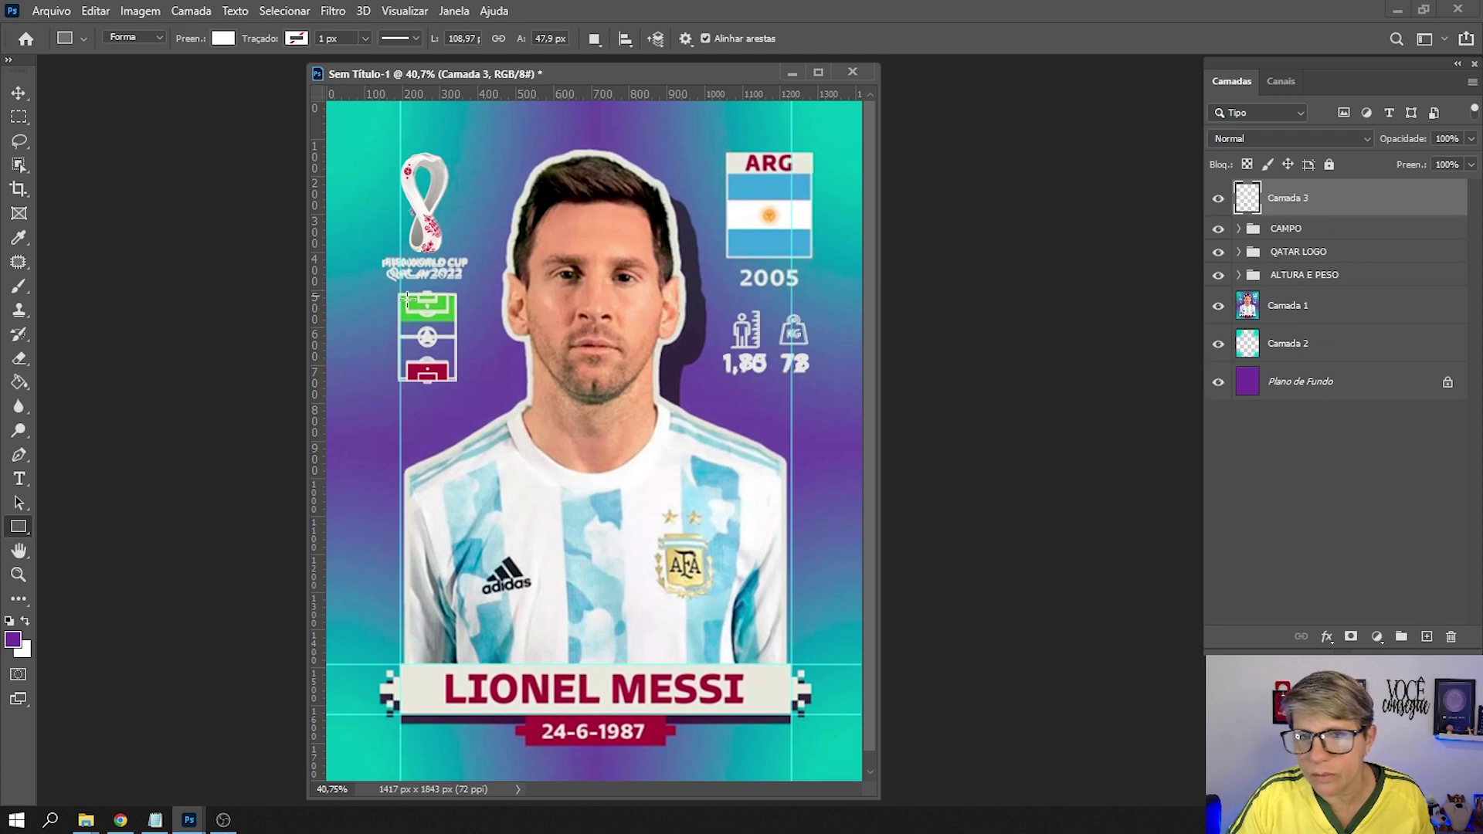
{"action": "left_click_drag", "start_coordinate": [516, 74], "coordinate": [499, 47]}
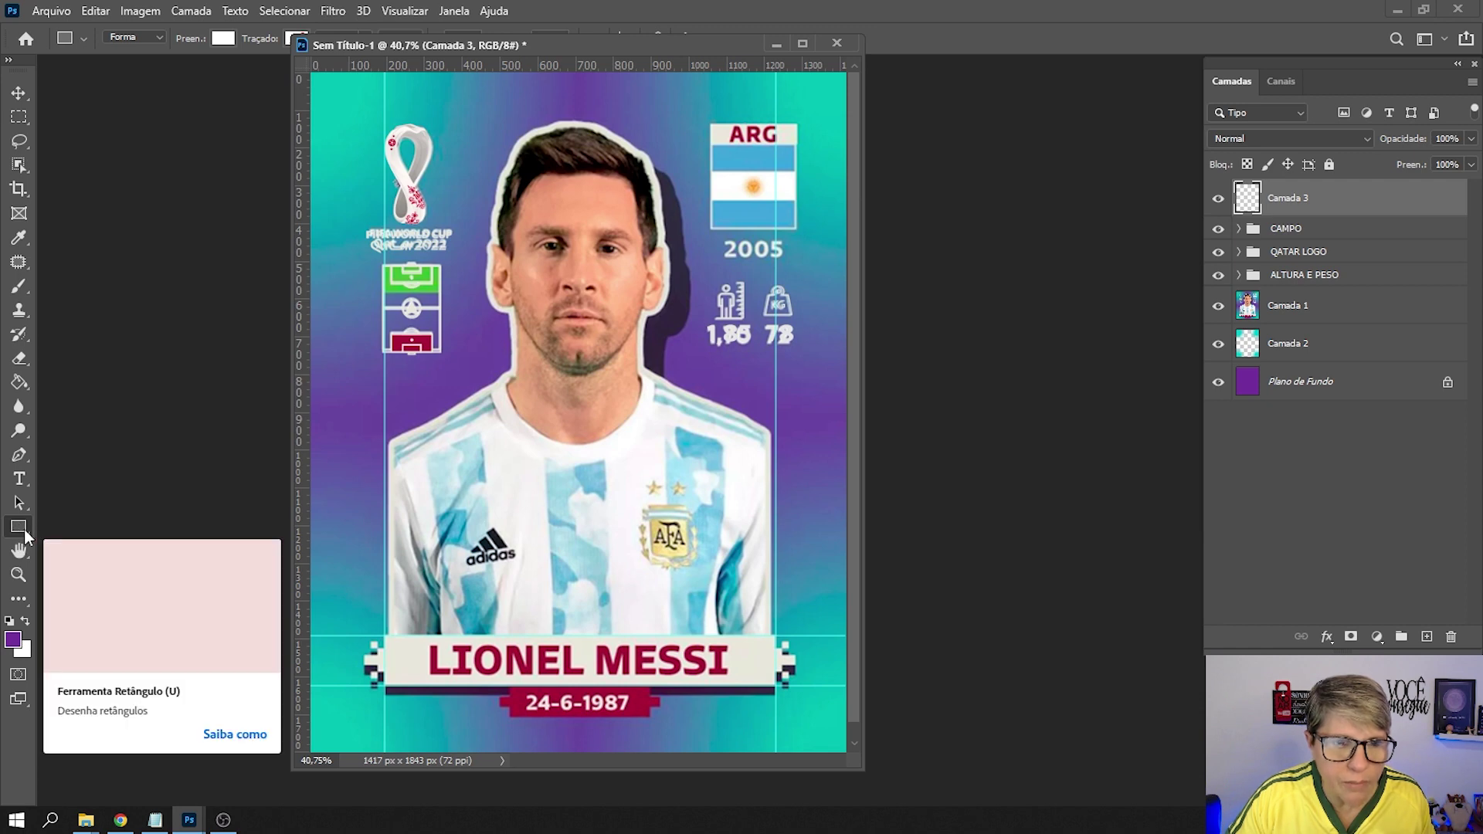
{"action": "left_click_drag", "start_coordinate": [383, 634], "coordinate": [771, 689]}
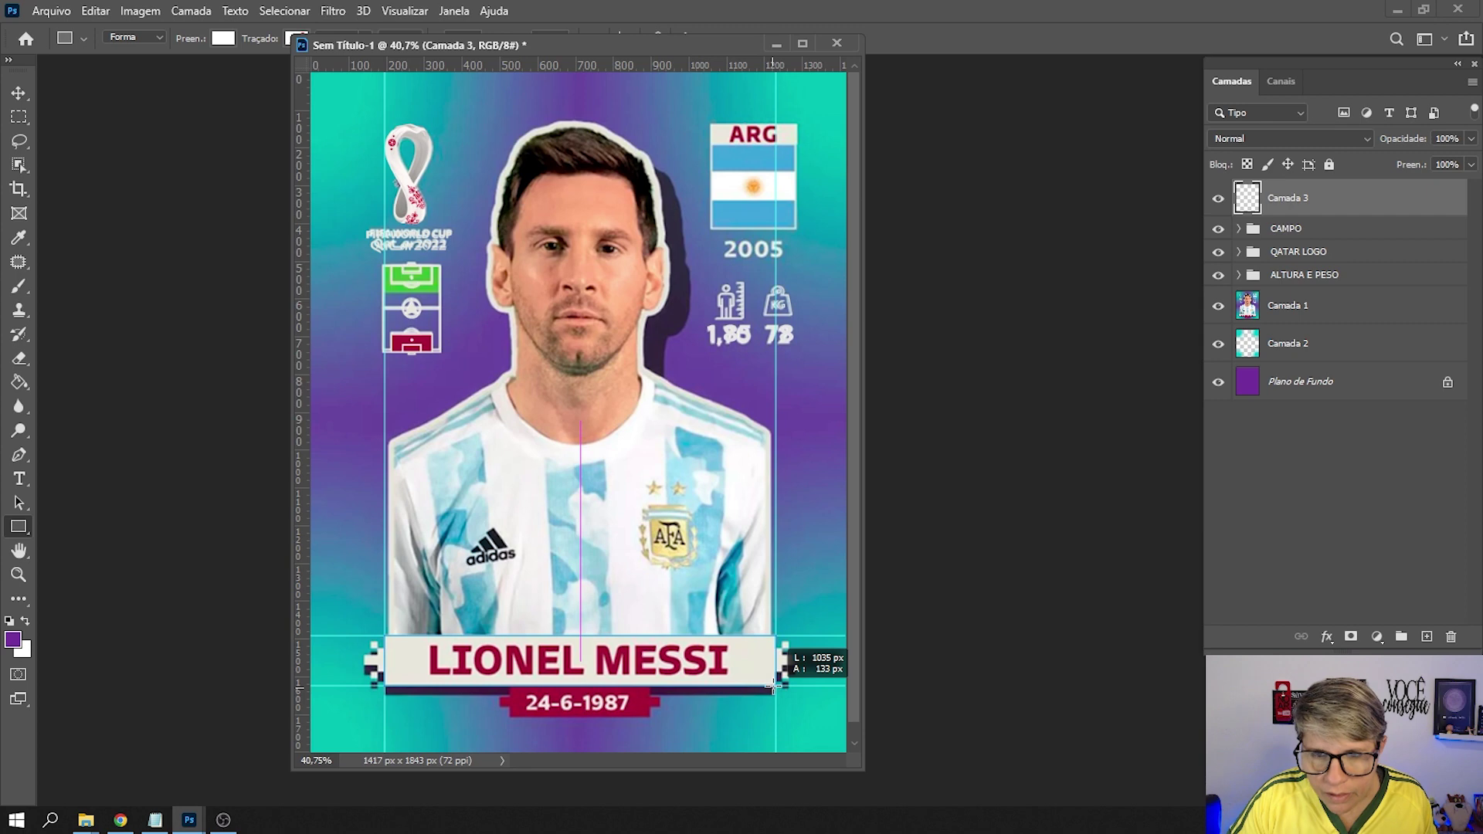
{"action": "left_click_drag", "start_coordinate": [773, 685], "coordinate": [773, 685]}
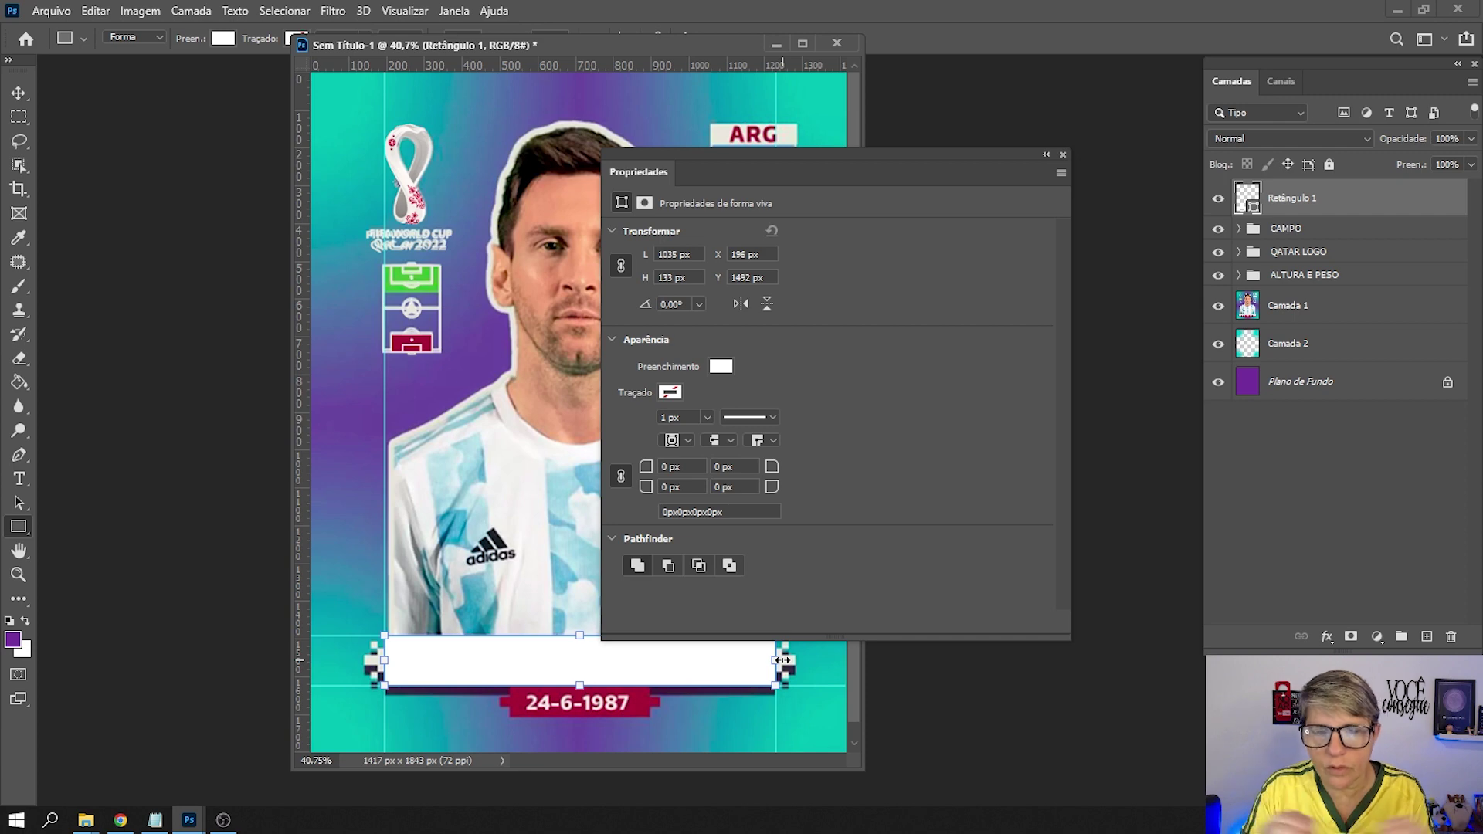
{"action": "left_click_drag", "start_coordinate": [847, 155], "coordinate": [980, 88]}
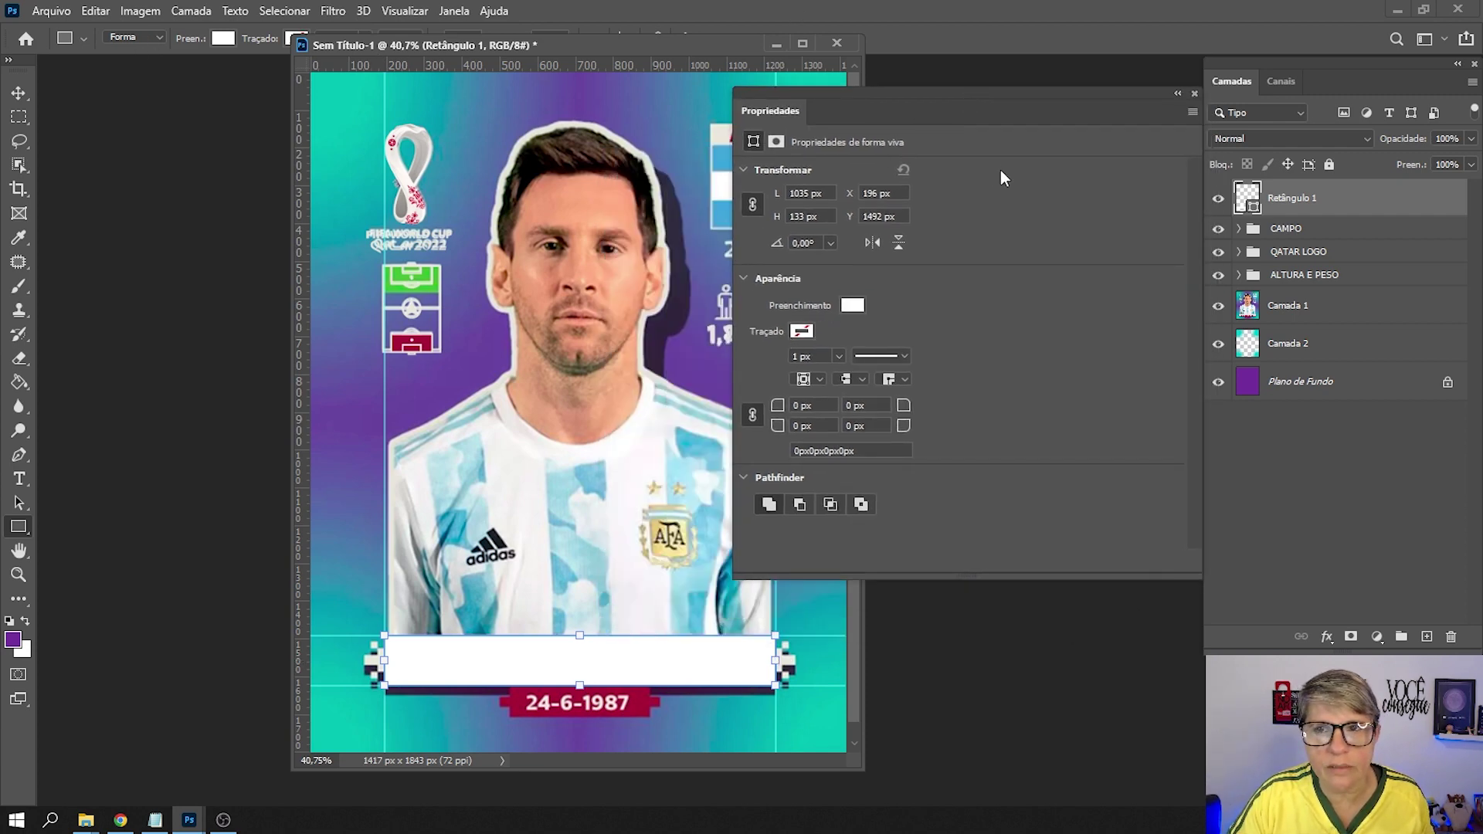
{"action": "left_click", "coordinate": [1194, 94]}
{"action": "left_click_drag", "start_coordinate": [637, 43], "coordinate": [689, 82]}
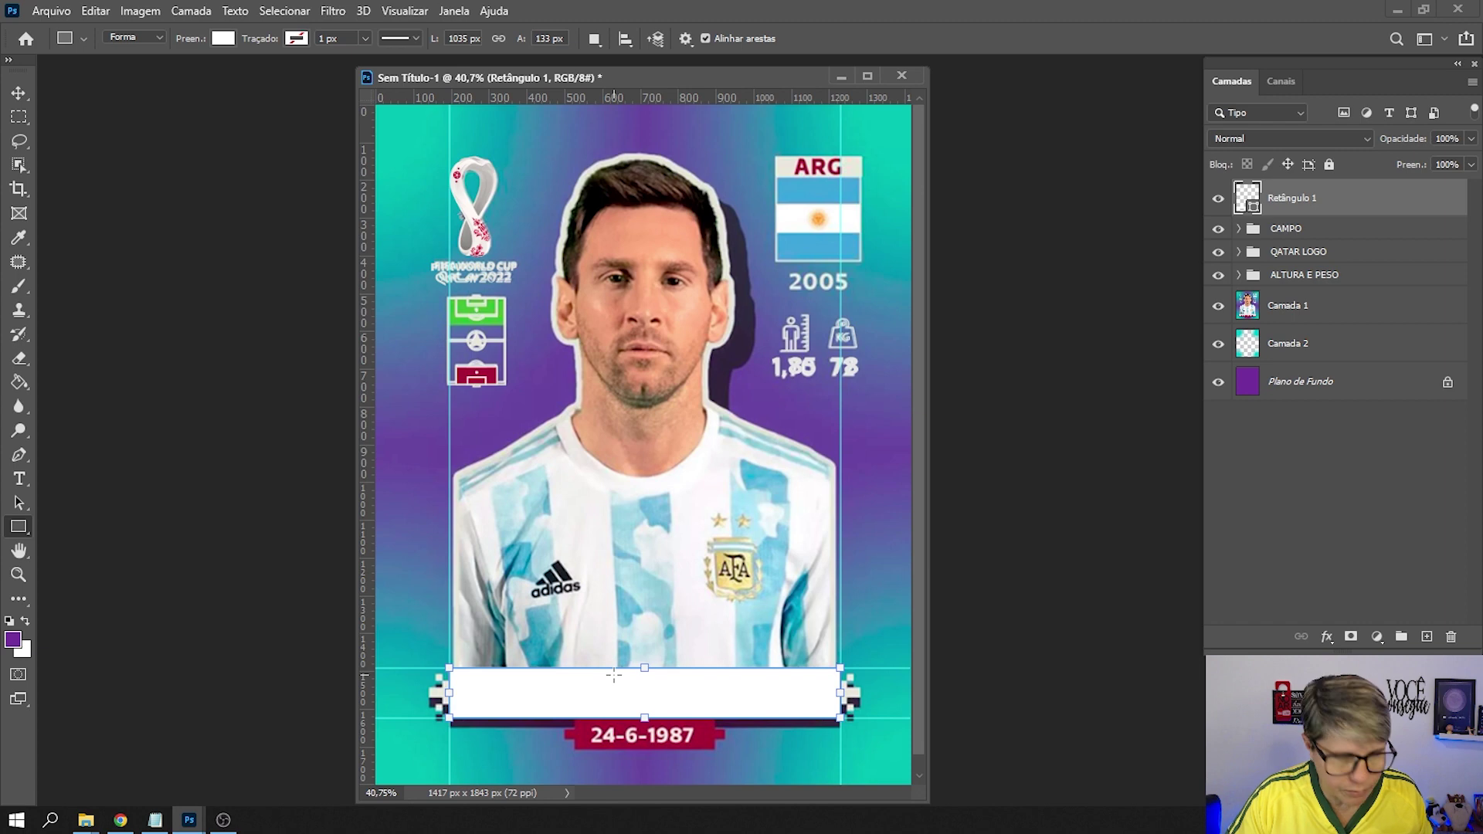
Zoom in and place vertical guides at the white rectangle's left and right edges.
{"action": "scroll", "coordinate": [614, 675], "scroll_direction": "up", "scroll_amount": 2}
{"action": "left_click_drag", "start_coordinate": [927, 671], "coordinate": [1191, 662]}
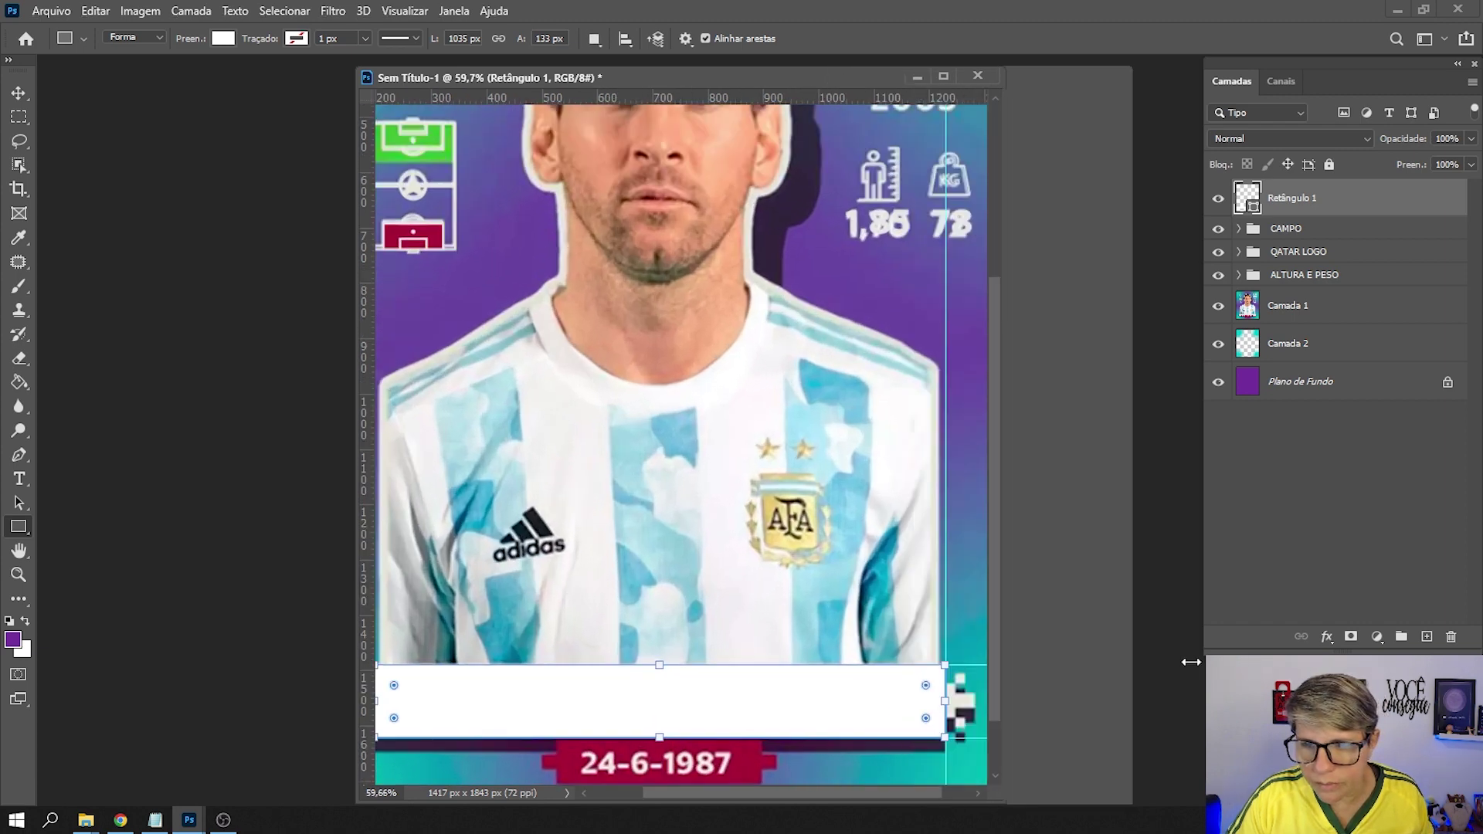
{"action": "scroll", "coordinate": [631, 647], "scroll_direction": "up", "scroll_amount": 1}
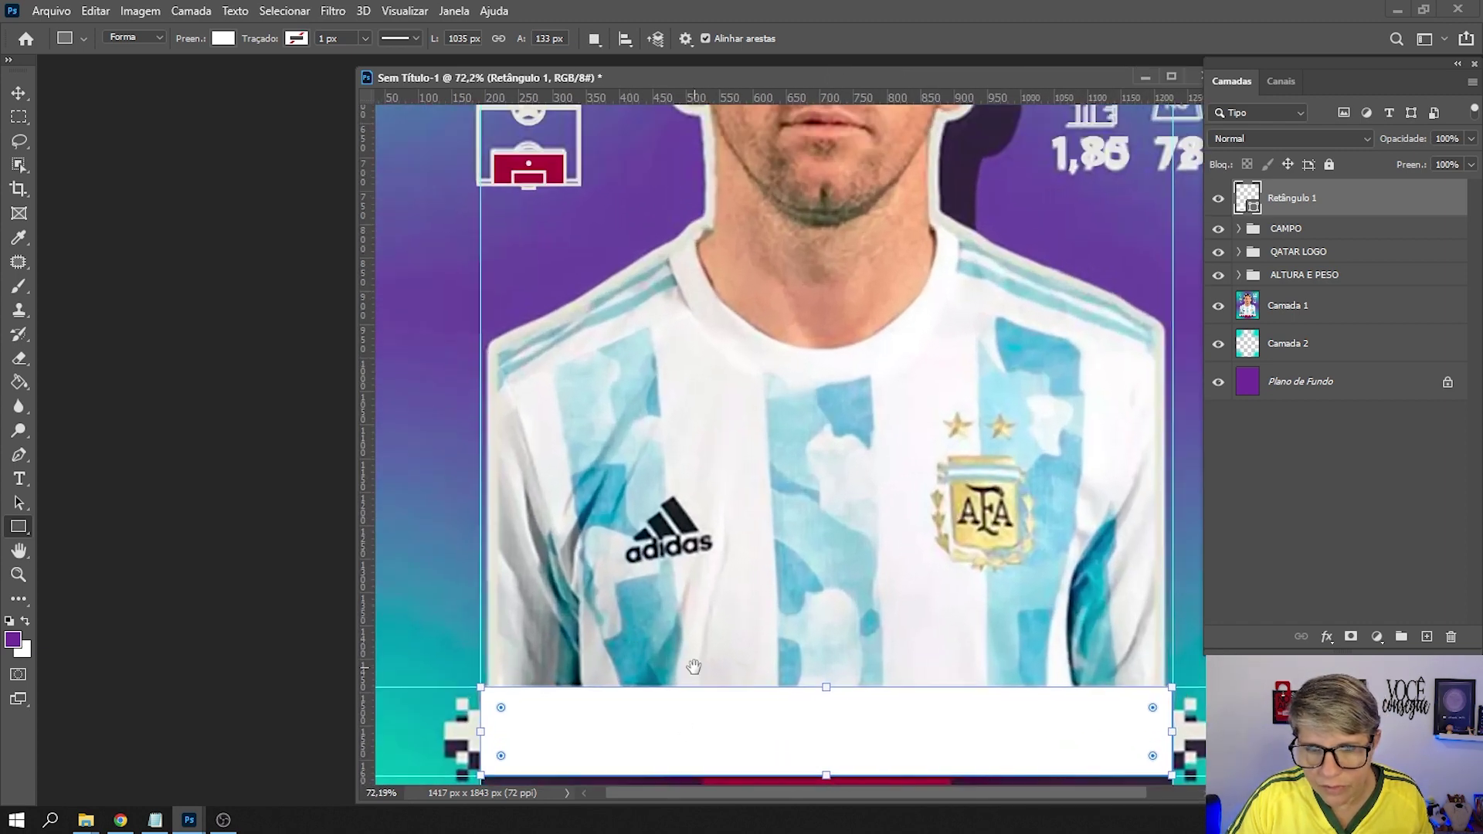
{"action": "left_click_drag", "start_coordinate": [694, 667], "coordinate": [679, 529]}
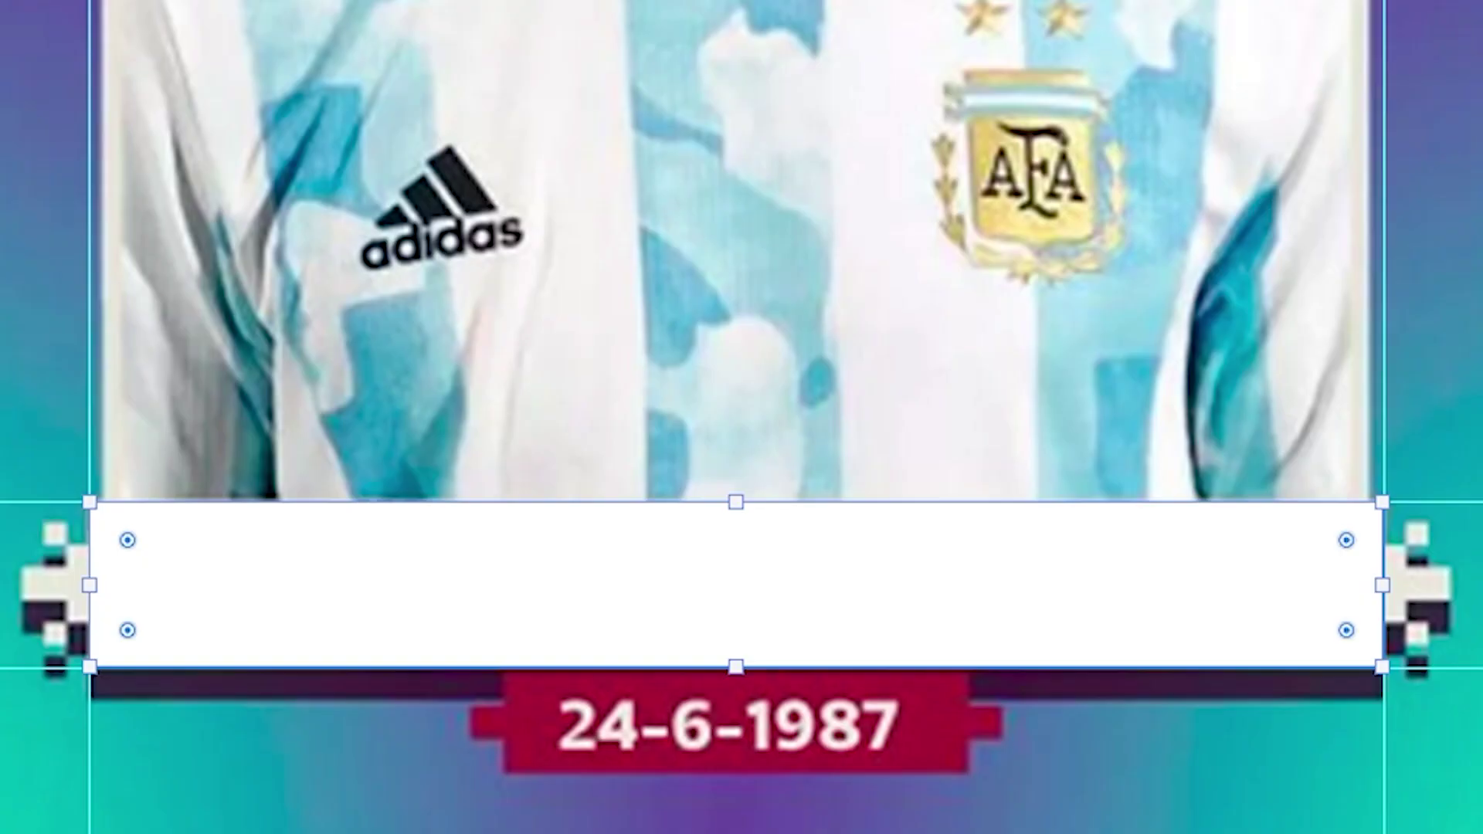
{"action": "left_click_drag", "start_coordinate": [335, 318], "coordinate": [382, 322]}
{"action": "left_click_drag", "start_coordinate": [4, 79], "coordinate": [68, 96]}
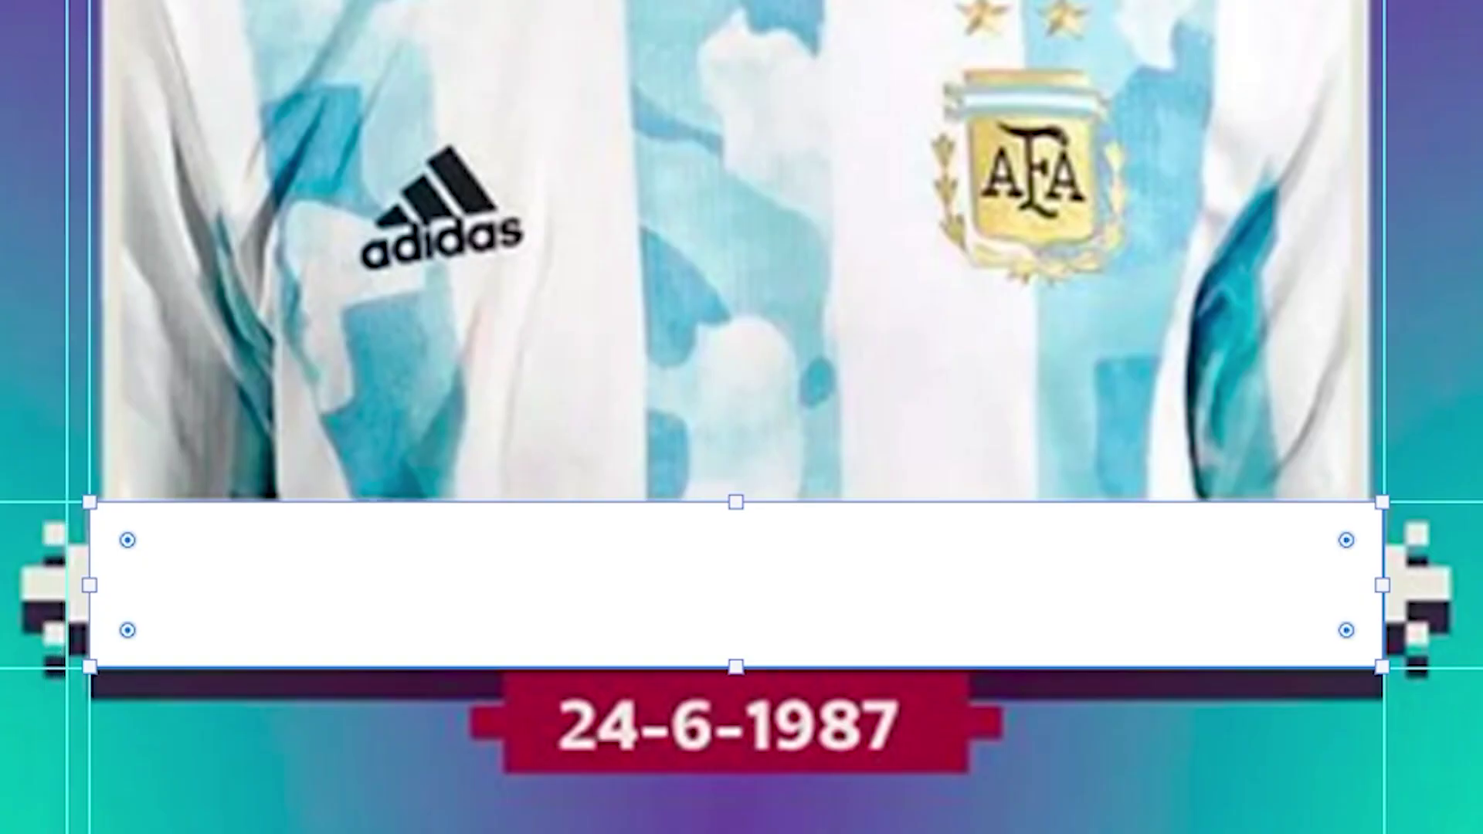
{"action": "left_click_drag", "start_coordinate": [8, 19], "coordinate": [1407, 355]}
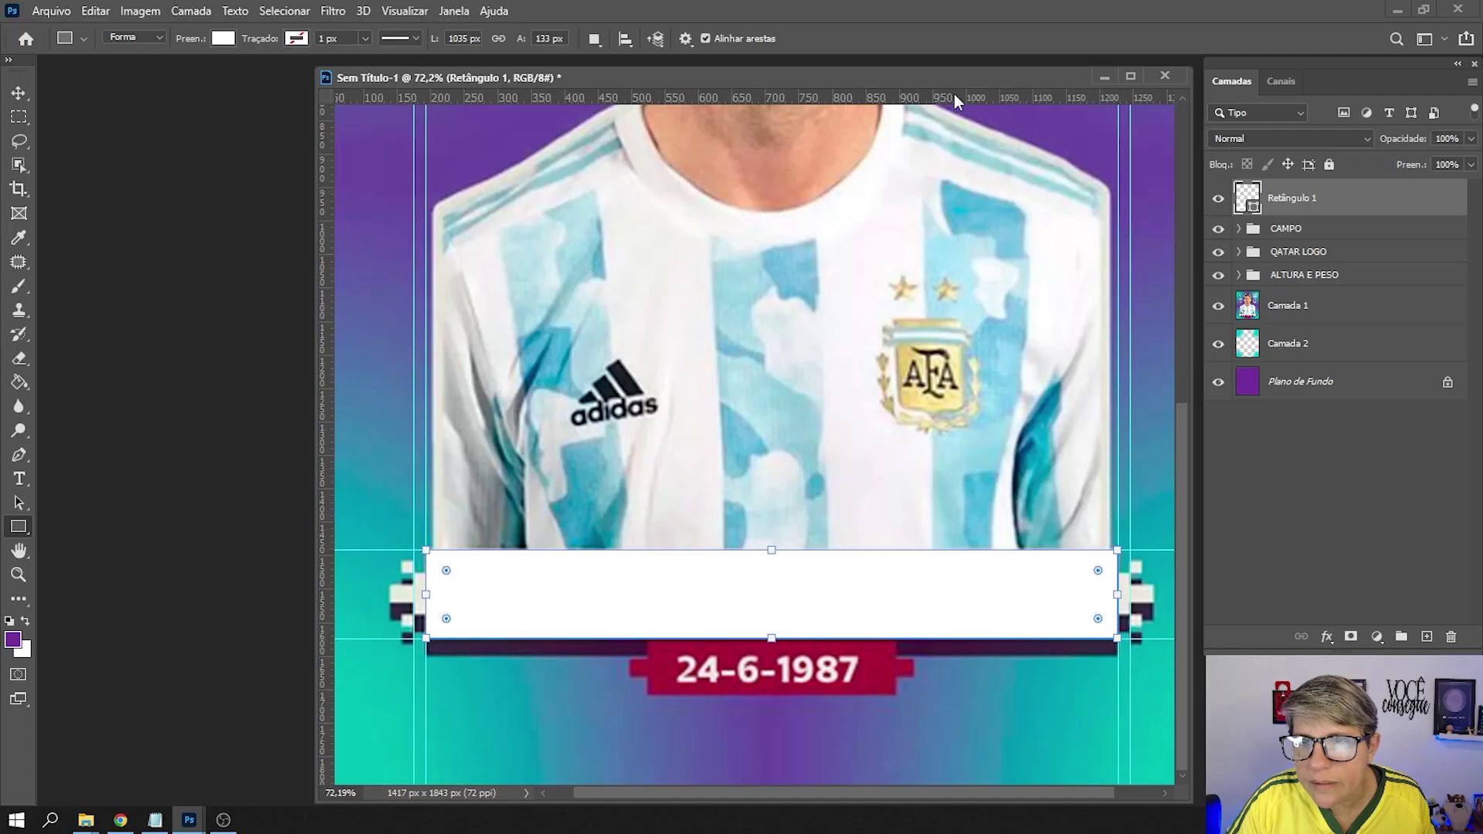
Add horizontal guides at about 1529 and 1591 px across the rectangle, plus an empty layer above.
{"action": "left_click_drag", "start_coordinate": [1009, 97], "coordinate": [1009, 580]}
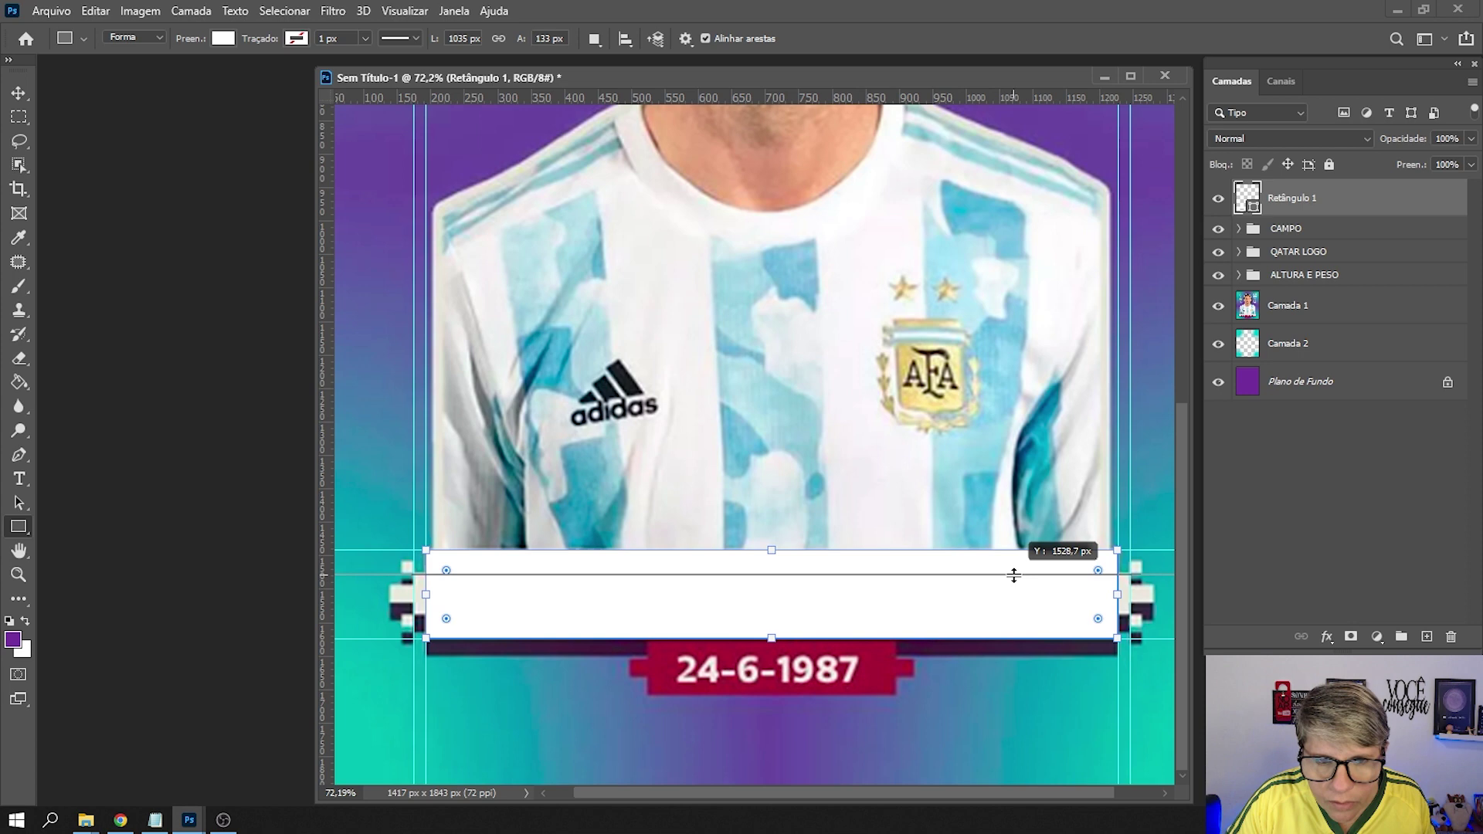
{"action": "left_click_drag", "start_coordinate": [1009, 580], "coordinate": [1016, 573]}
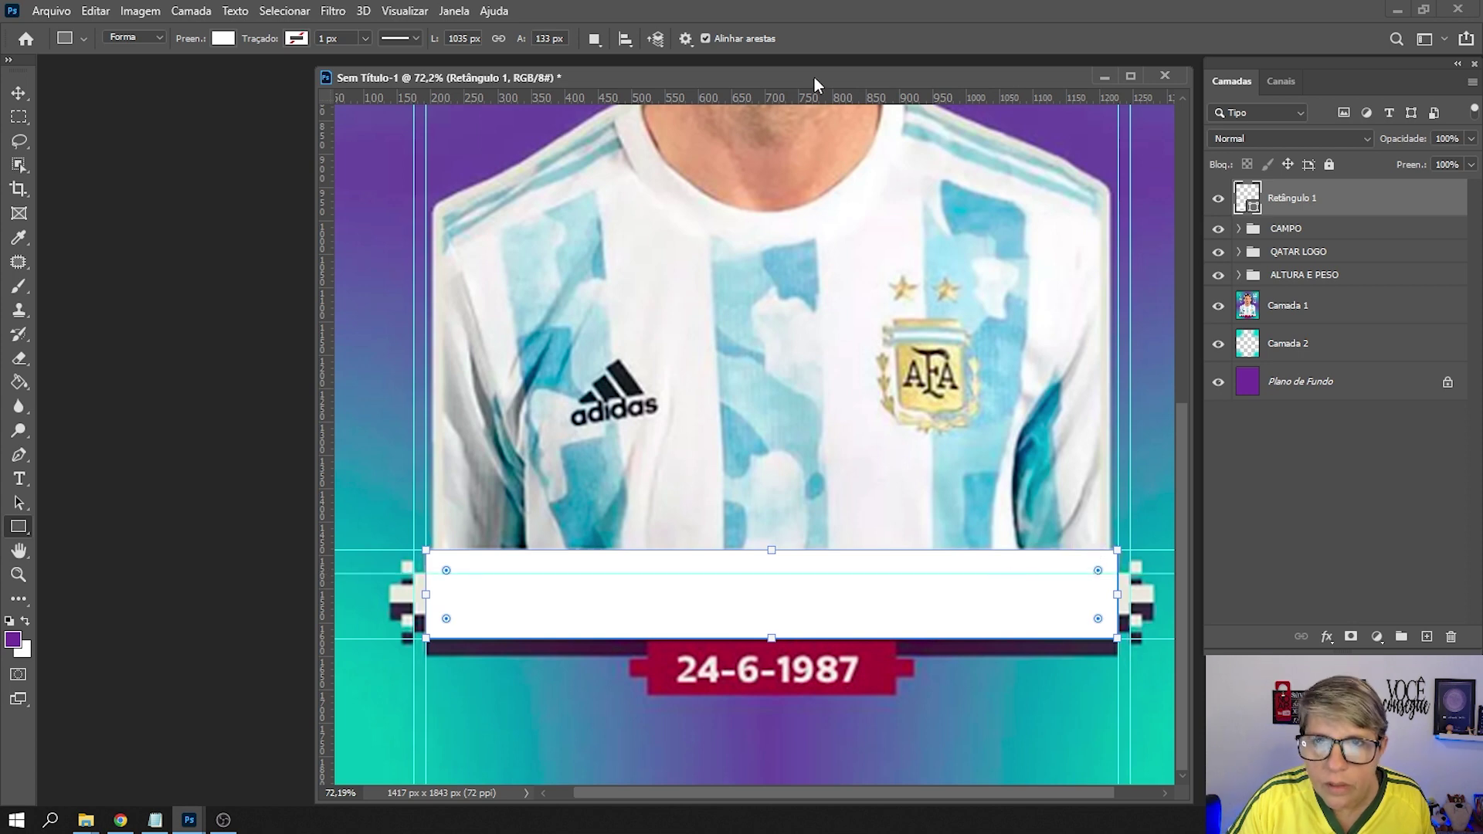
{"action": "left_click_drag", "start_coordinate": [828, 98], "coordinate": [852, 614]}
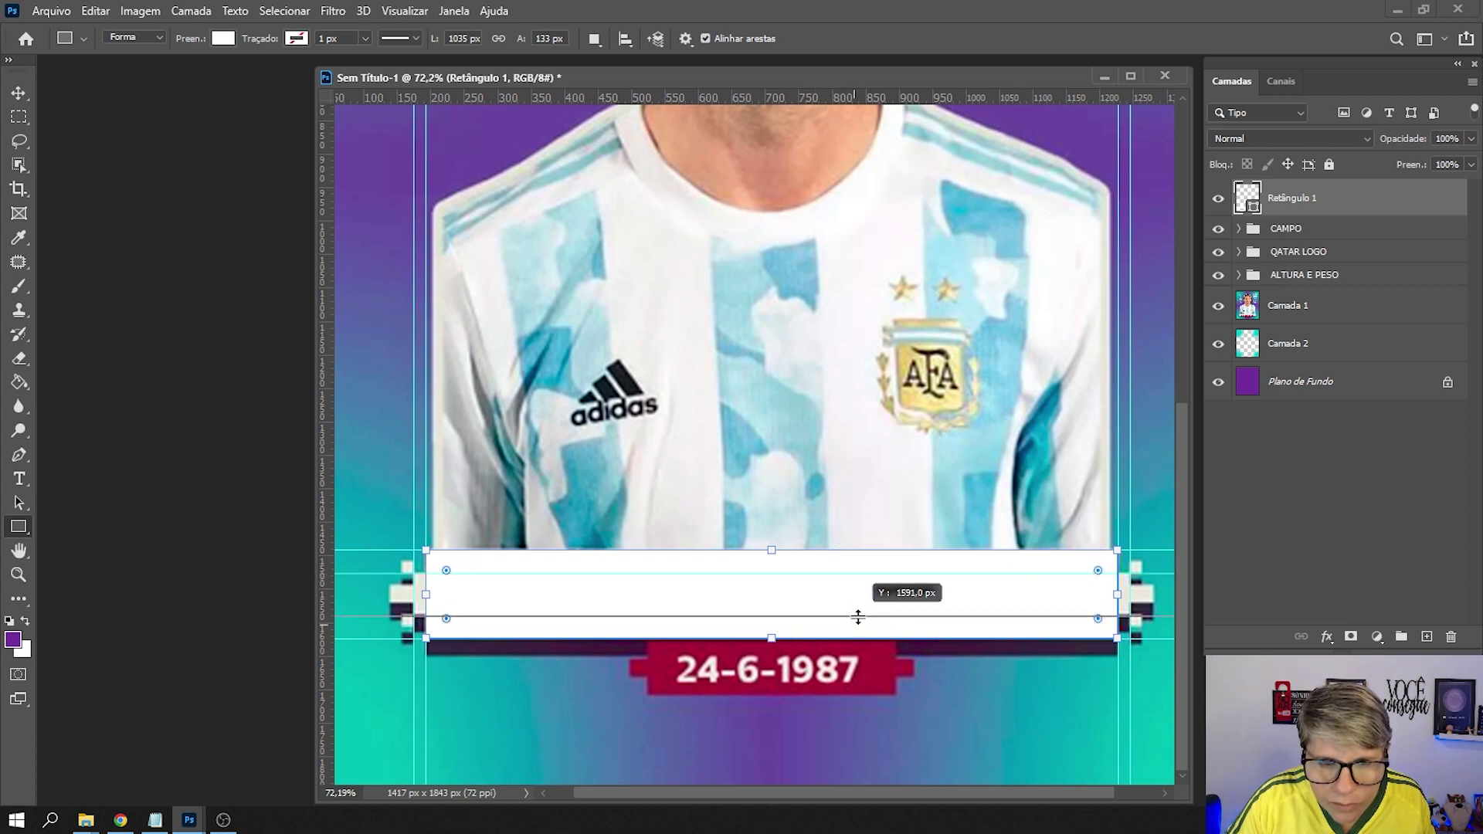
{"action": "left_click_drag", "start_coordinate": [853, 614], "coordinate": [869, 615]}
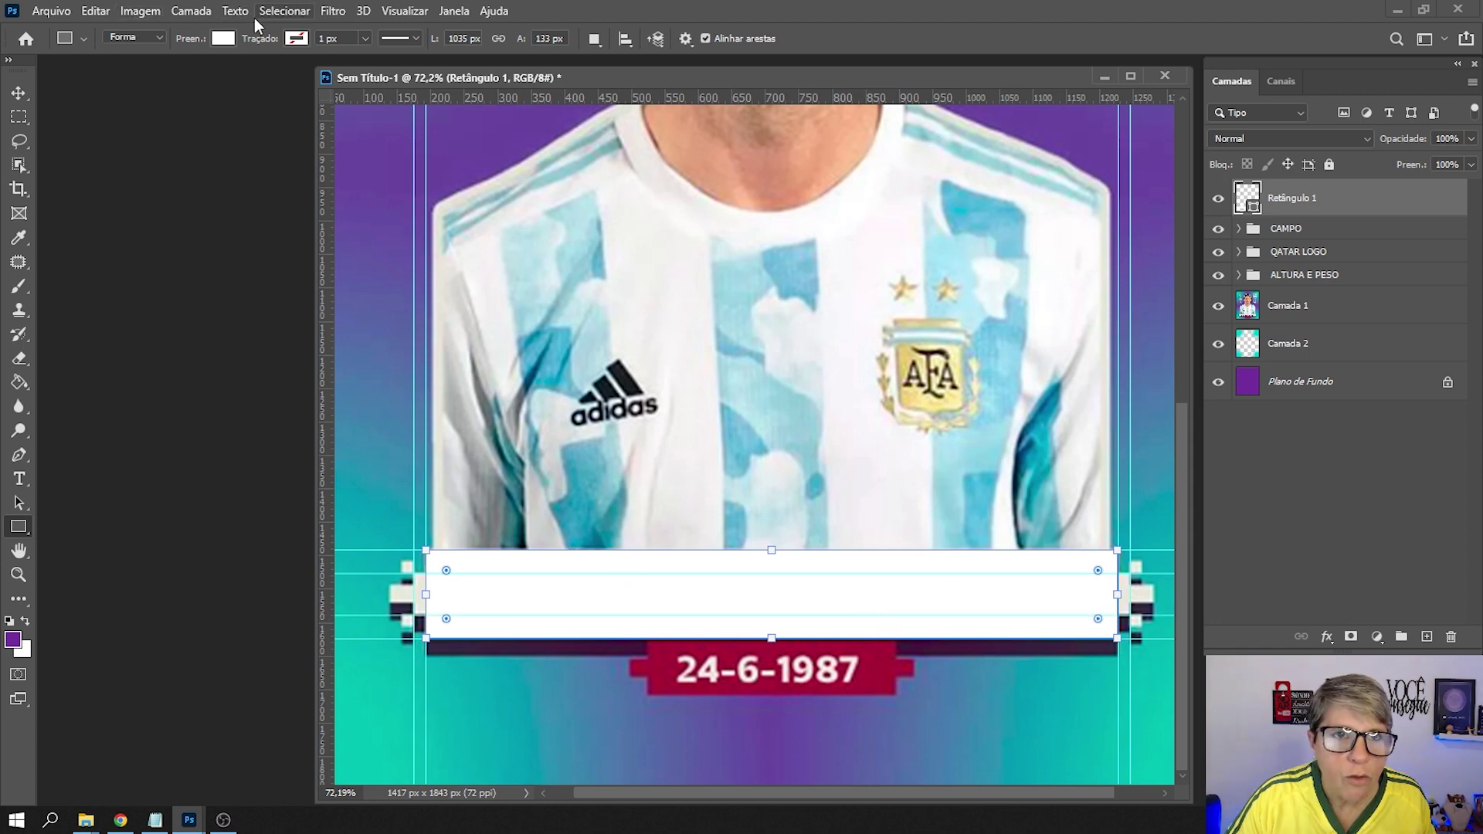
{"action": "left_click", "coordinate": [1426, 636]}
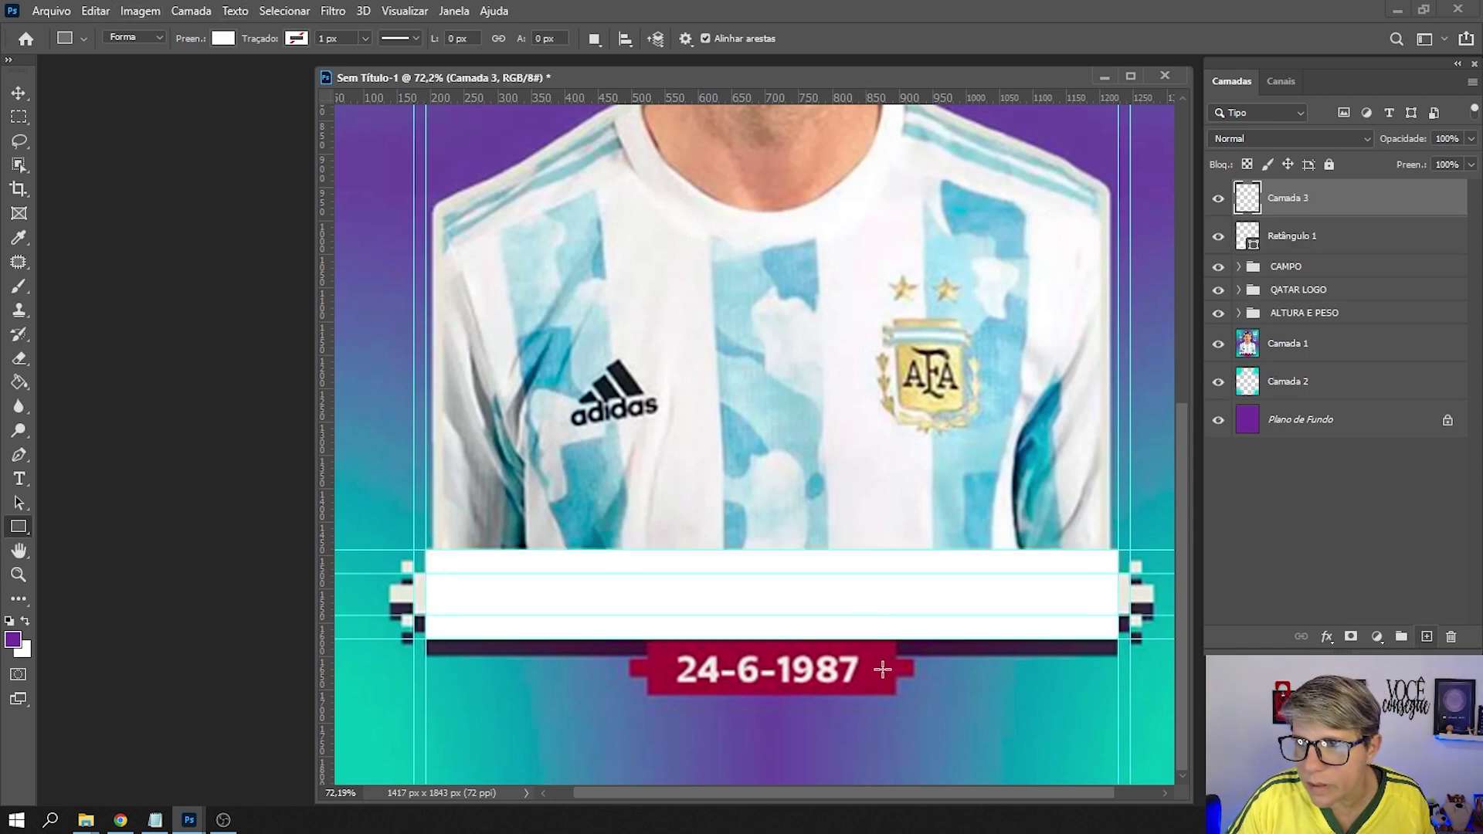
Draw the 1072 × 63 px white bar, Retângulo 2, between the guides across the band.
{"action": "left_click_drag", "start_coordinate": [413, 573], "coordinate": [1131, 616]}
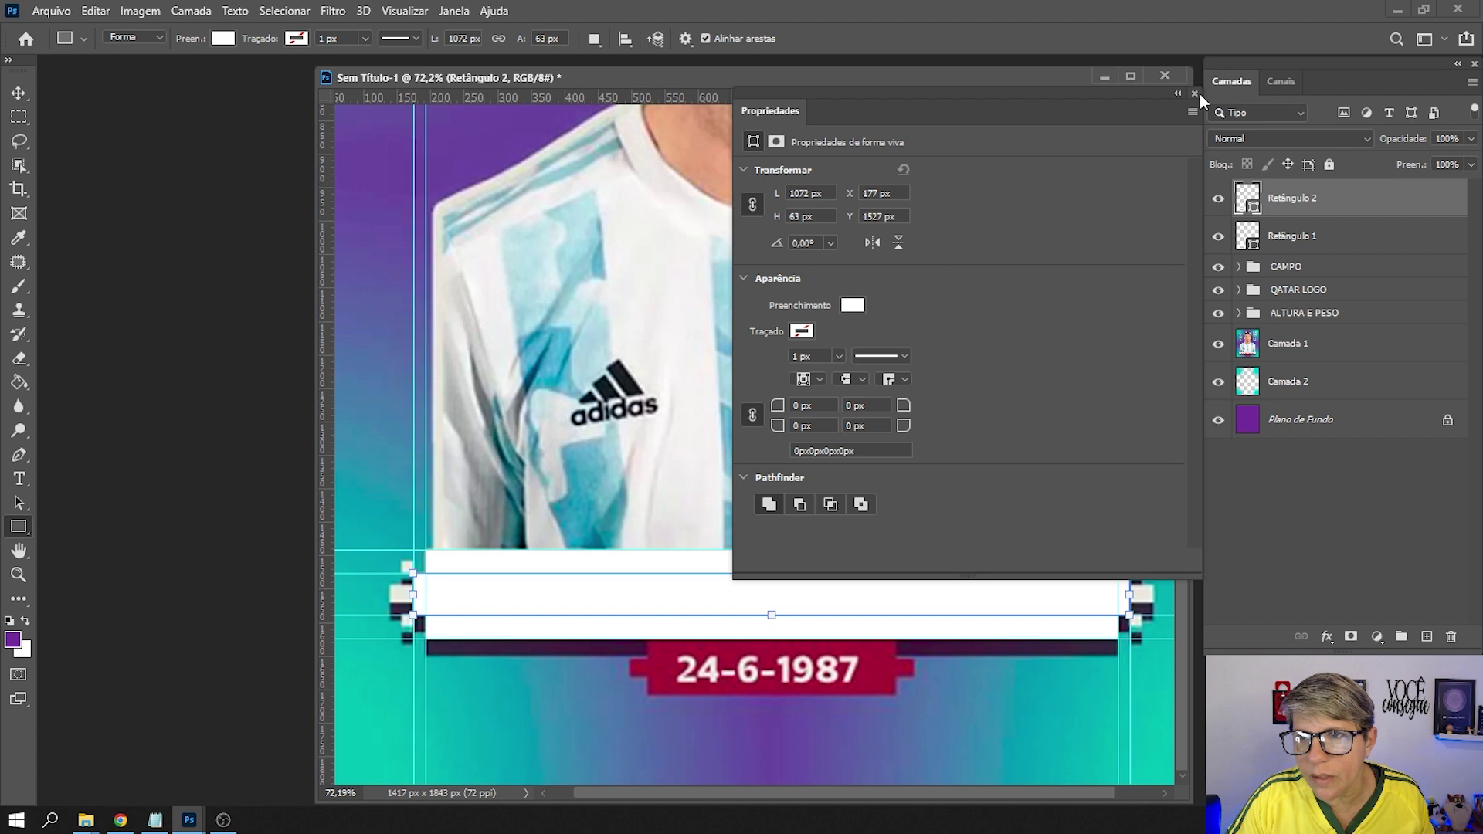
{"action": "left_click", "coordinate": [1194, 93]}
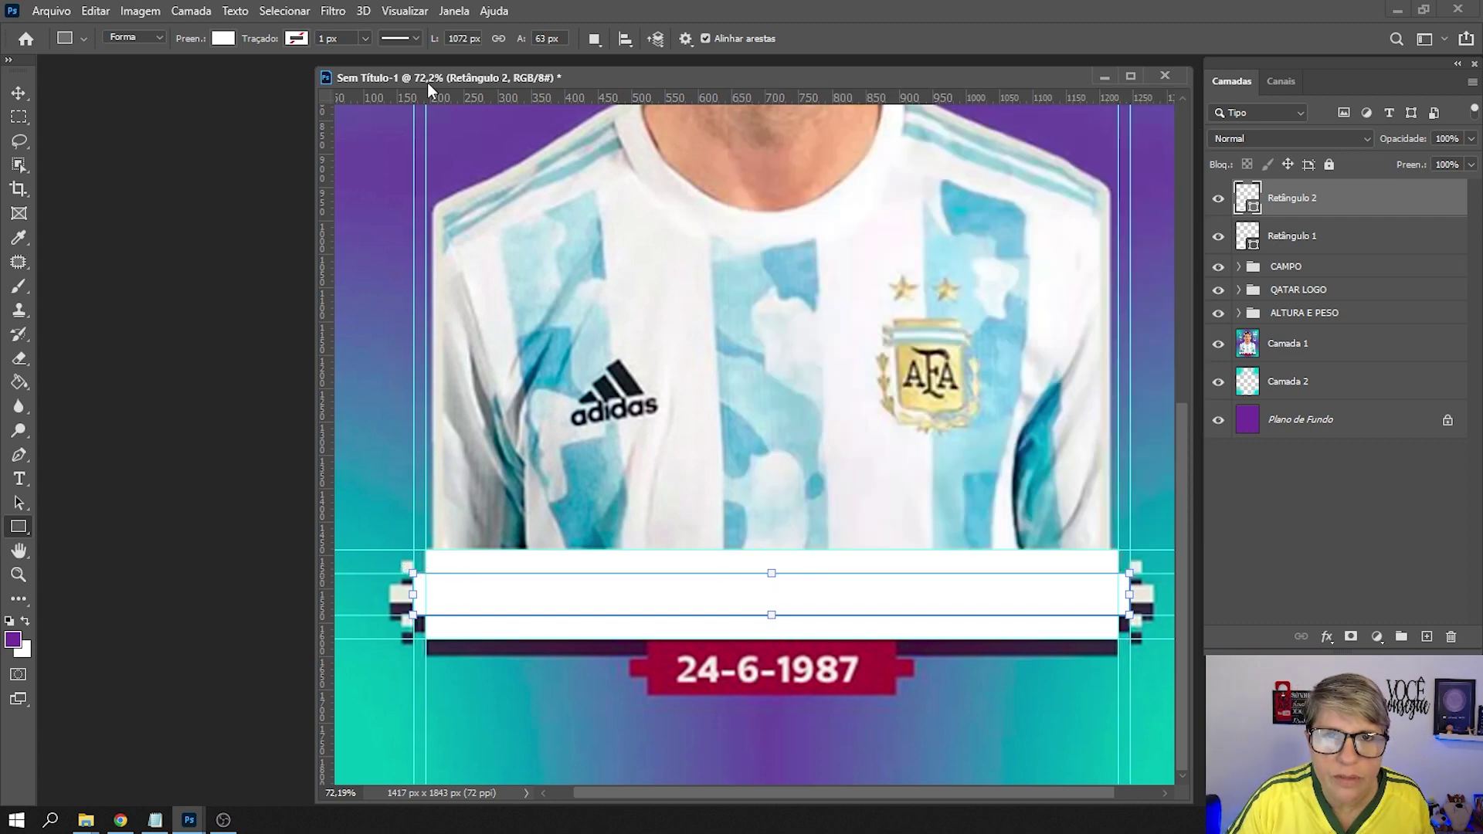
{"action": "left_click_drag", "start_coordinate": [427, 82], "coordinate": [346, 76]}
Add vertical guides at X 142 and 1284,7 px and horizontal guides around the band, including Y 1545,3 px.
{"action": "left_click_drag", "start_coordinate": [241, 378], "coordinate": [303, 390]}
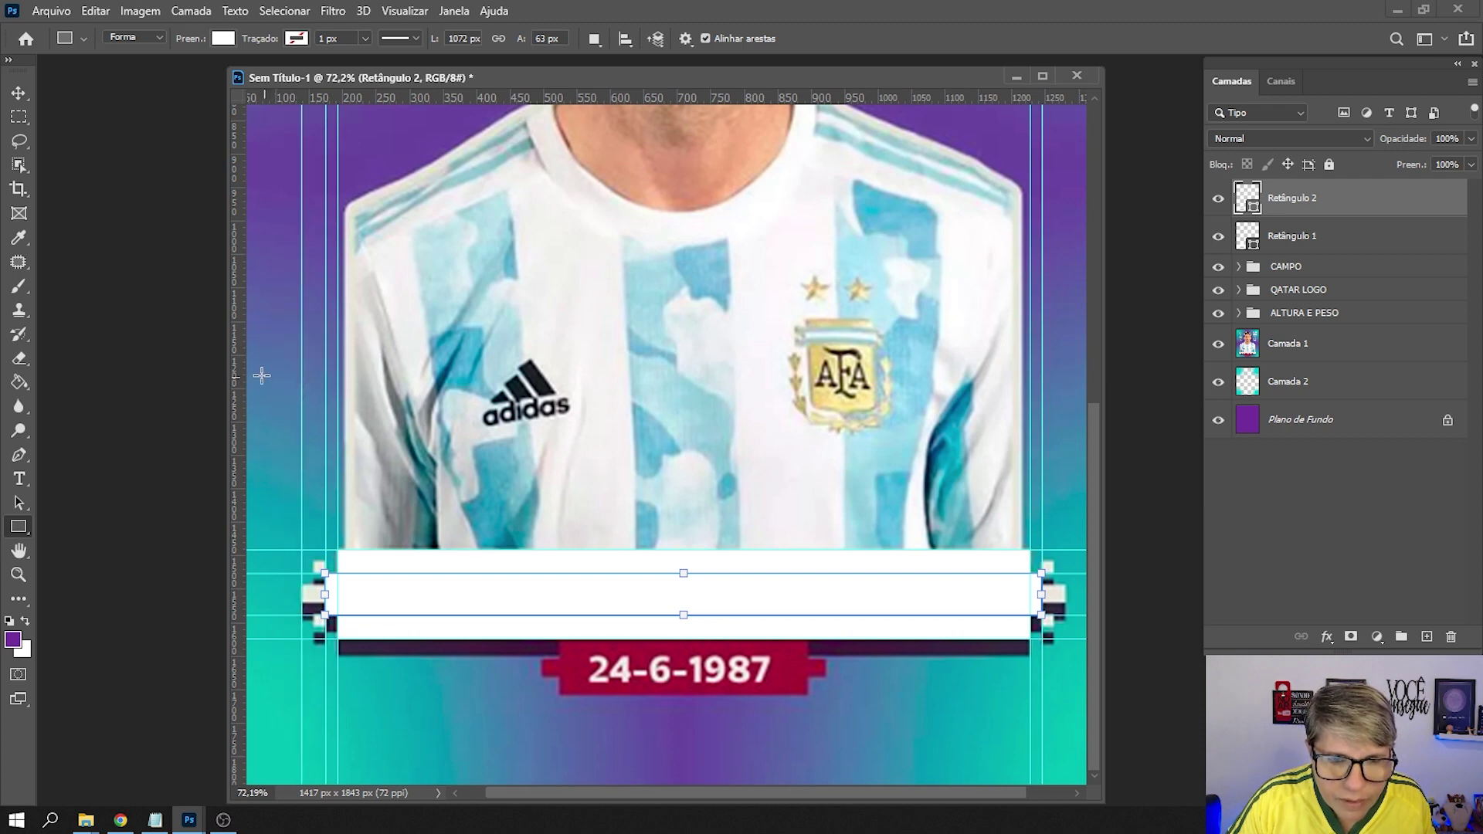
{"action": "left_click_drag", "start_coordinate": [238, 377], "coordinate": [1067, 524]}
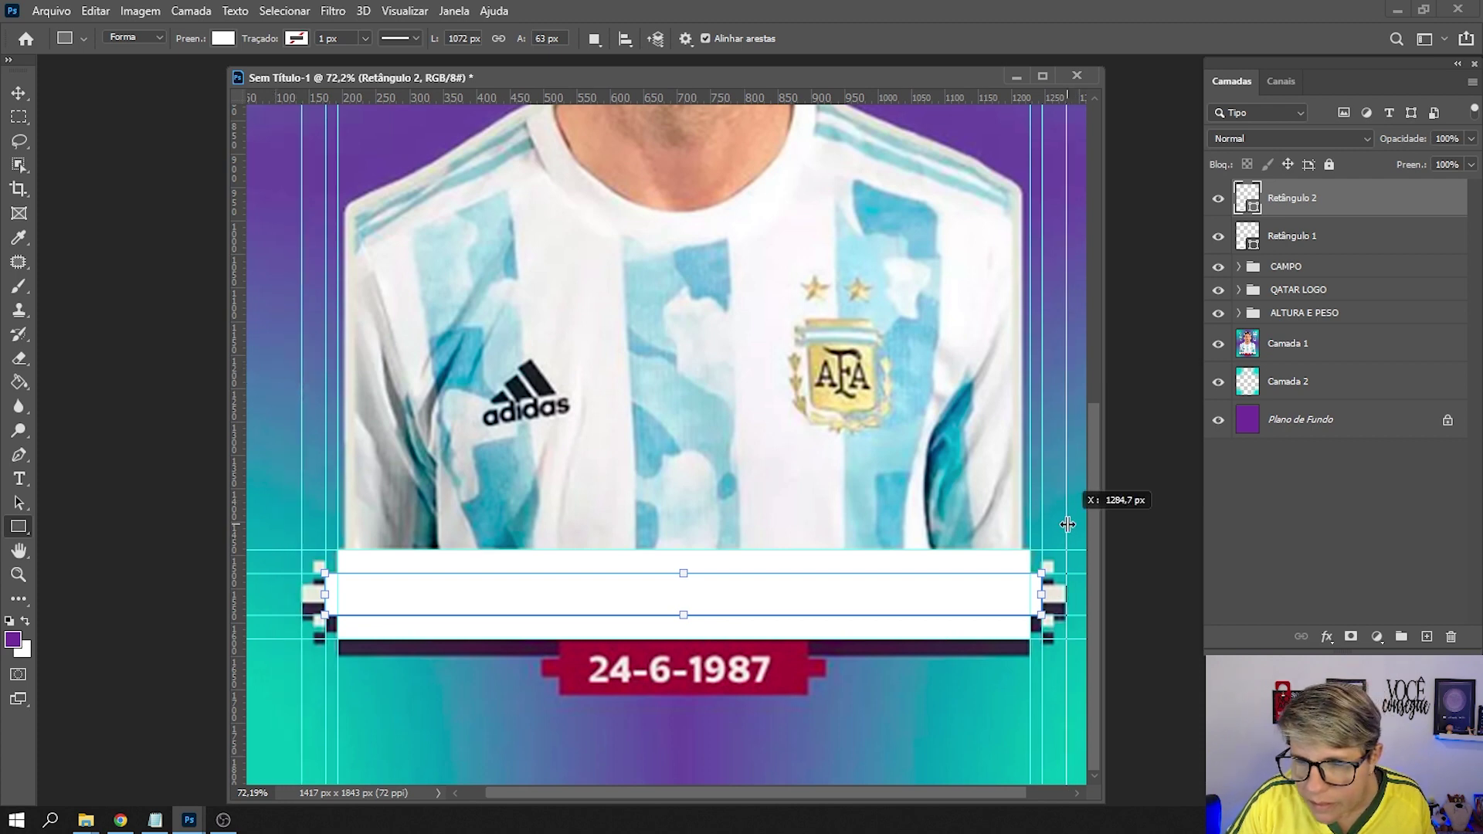
{"action": "left_click_drag", "start_coordinate": [1006, 99], "coordinate": [1093, 583]}
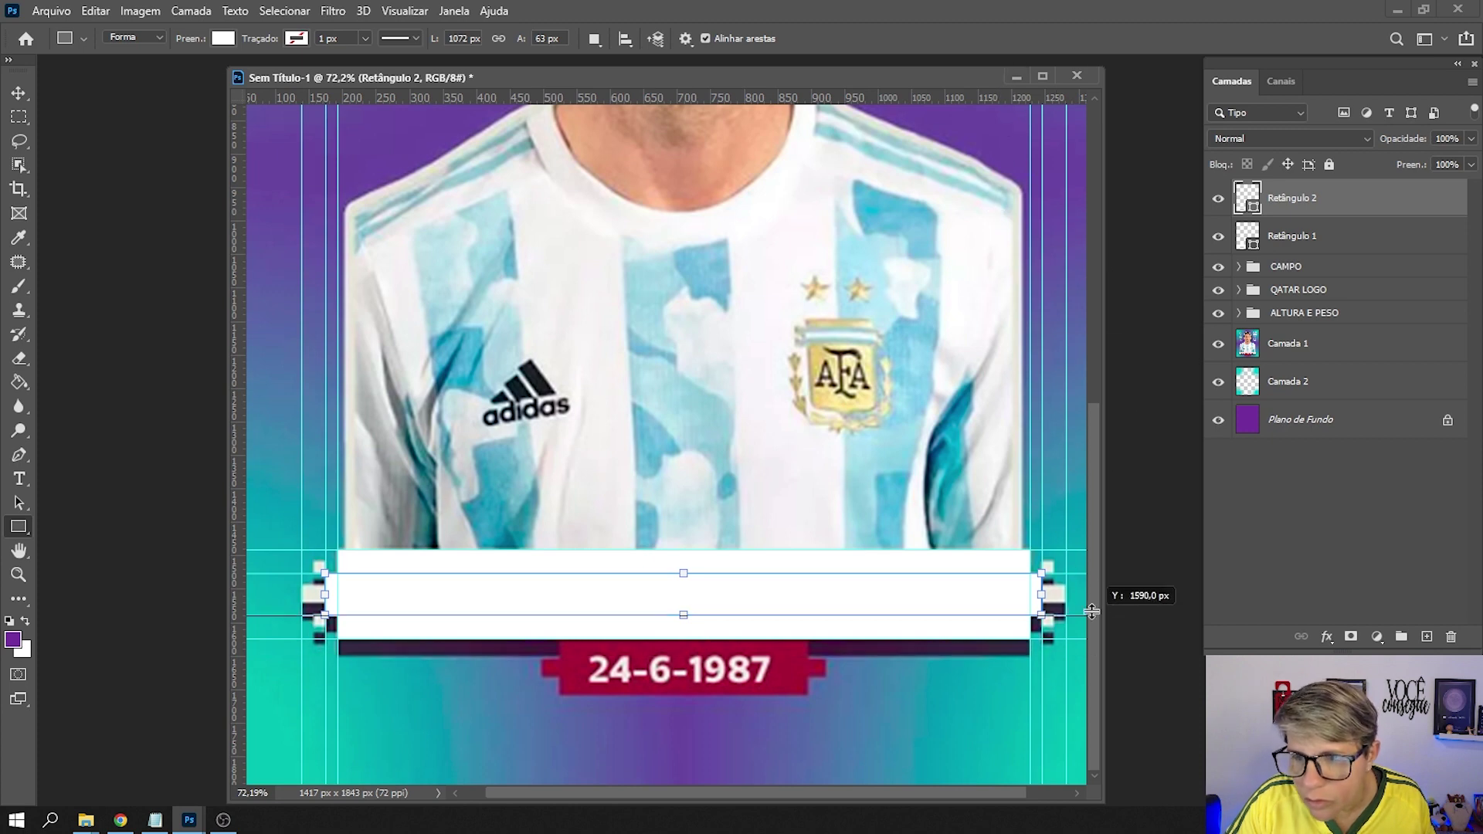
{"action": "left_click_drag", "start_coordinate": [1094, 582], "coordinate": [1094, 573]}
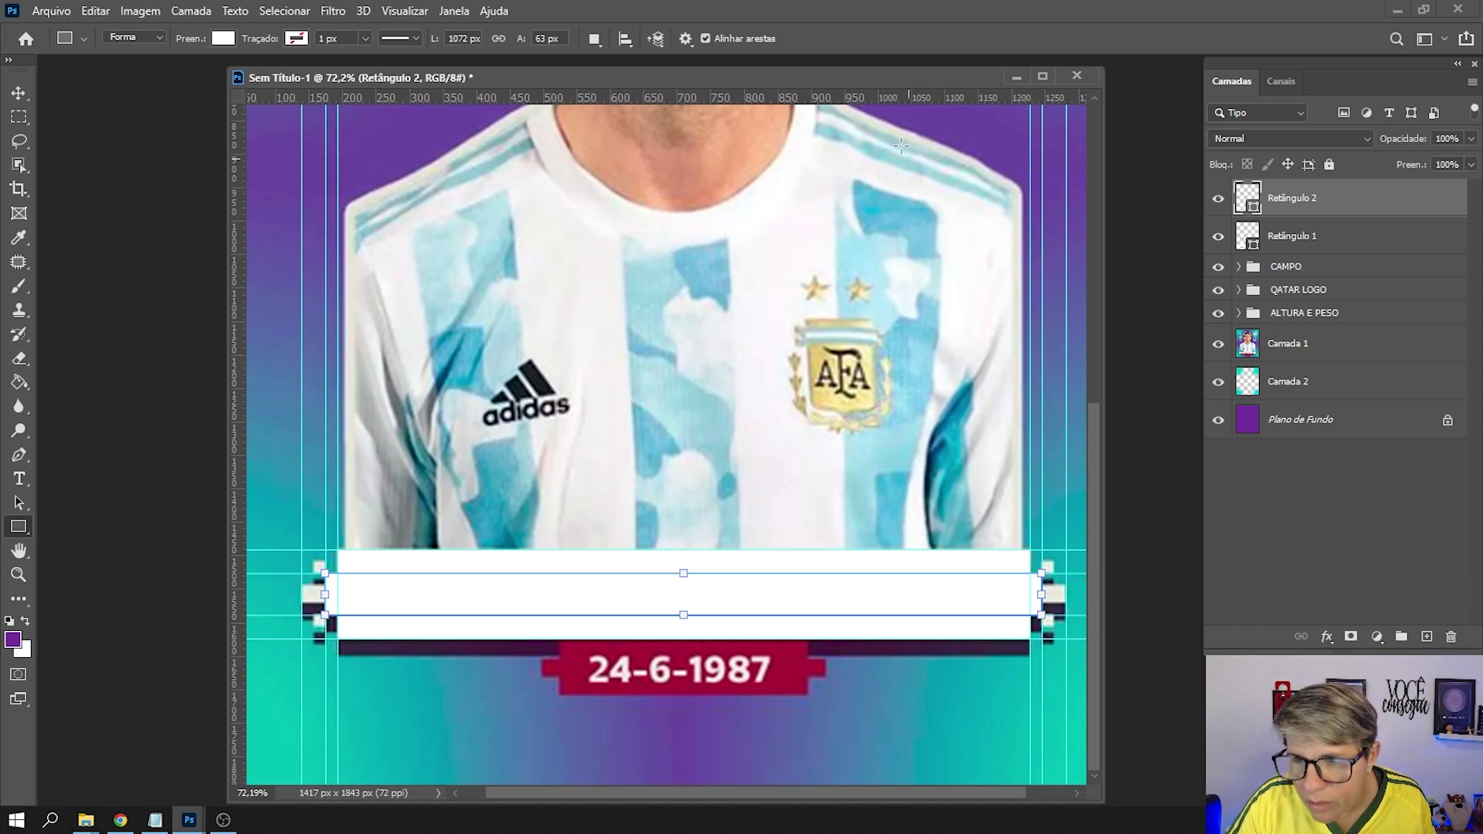
{"action": "left_click_drag", "start_coordinate": [863, 102], "coordinate": [917, 394]}
{"action": "left_click_drag", "start_coordinate": [1001, 615], "coordinate": [1008, 602]}
{"action": "left_click_drag", "start_coordinate": [899, 101], "coordinate": [1080, 585]}
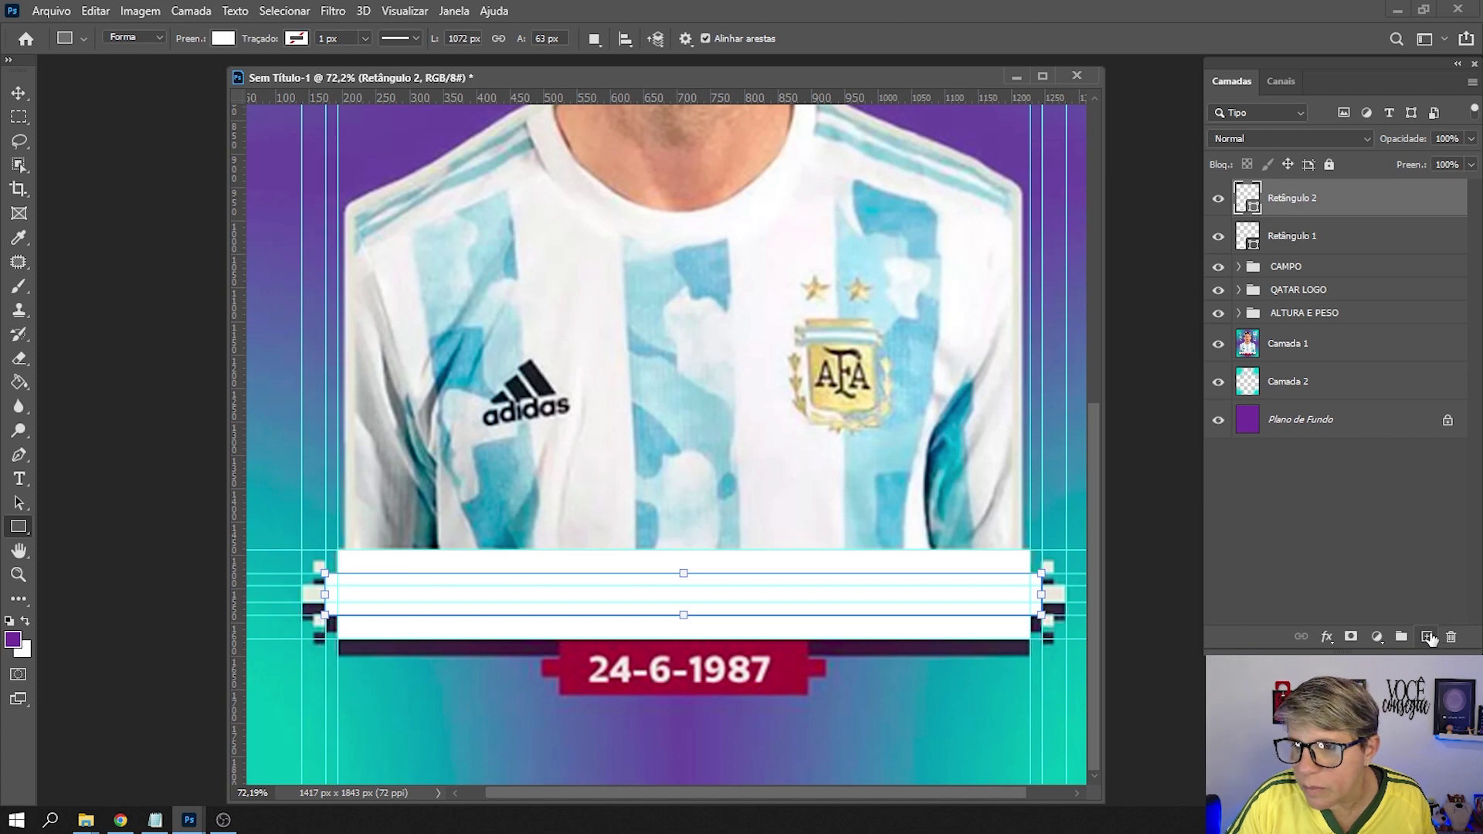
On a new layer, draw a thin white 1144 × 26 px bar, Retângulo 3, across the band.
{"action": "left_click", "coordinate": [1427, 637]}
{"action": "left_click_drag", "start_coordinate": [298, 585], "coordinate": [1064, 604]}
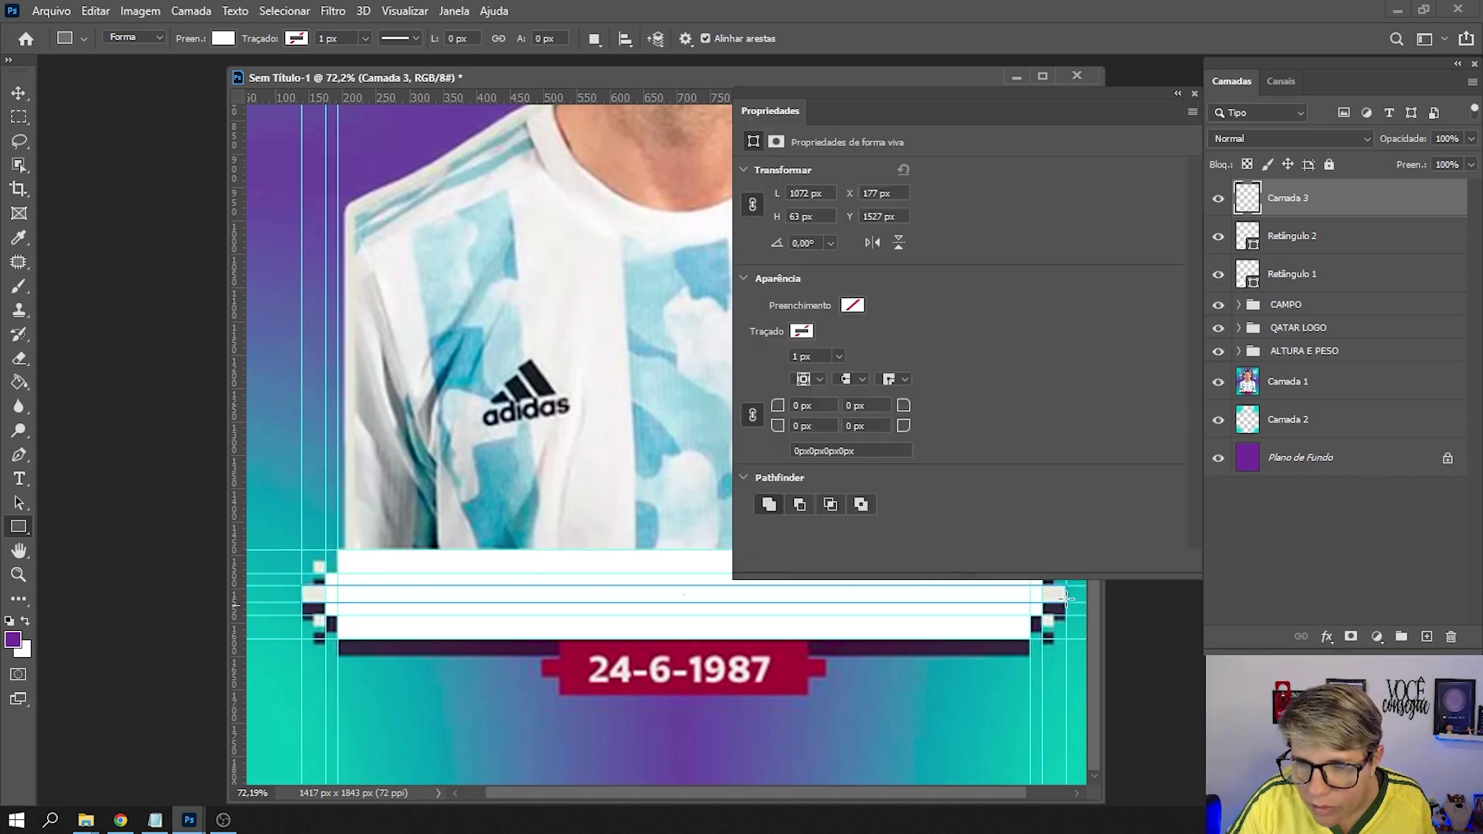
{"action": "left_click", "coordinate": [1196, 97]}
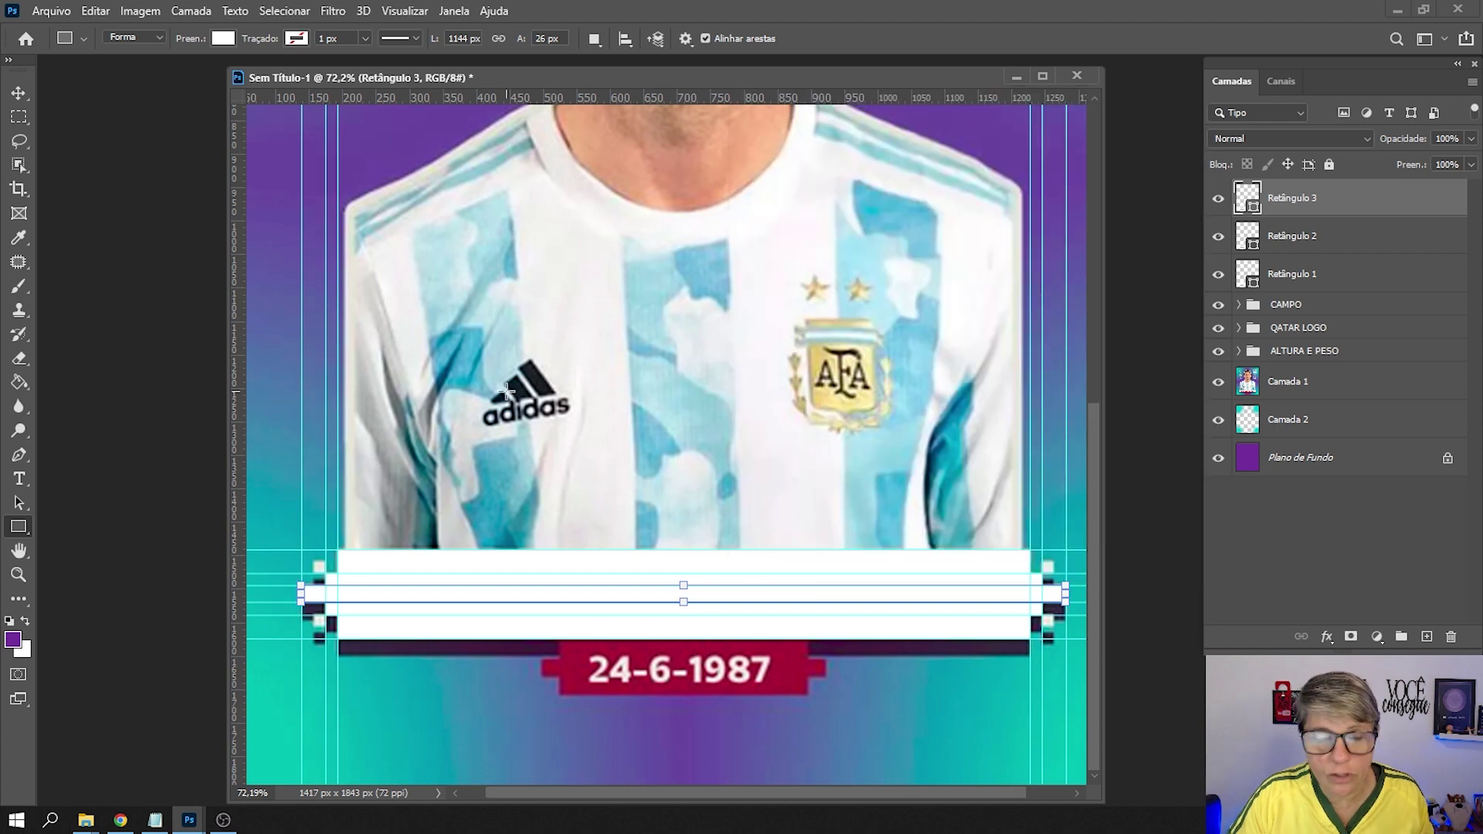
{"action": "scroll", "coordinate": [384, 592], "scroll_direction": "up", "scroll_amount": 1}
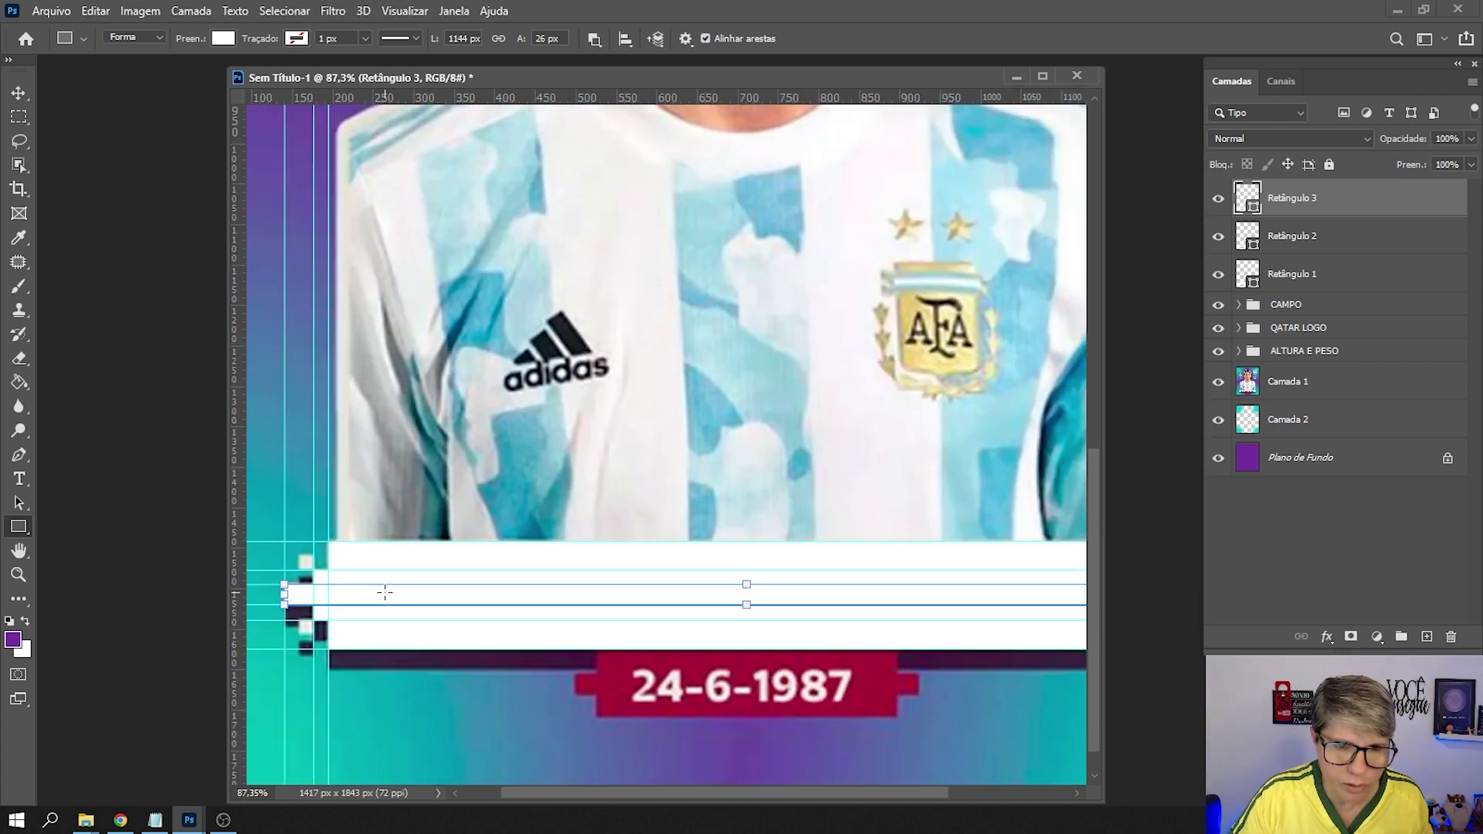
{"action": "scroll", "coordinate": [384, 593], "scroll_direction": "up", "scroll_amount": 1}
{"action": "scroll", "coordinate": [384, 592], "scroll_direction": "up", "scroll_amount": 1}
{"action": "left_click_drag", "start_coordinate": [354, 492], "coordinate": [504, 482]}
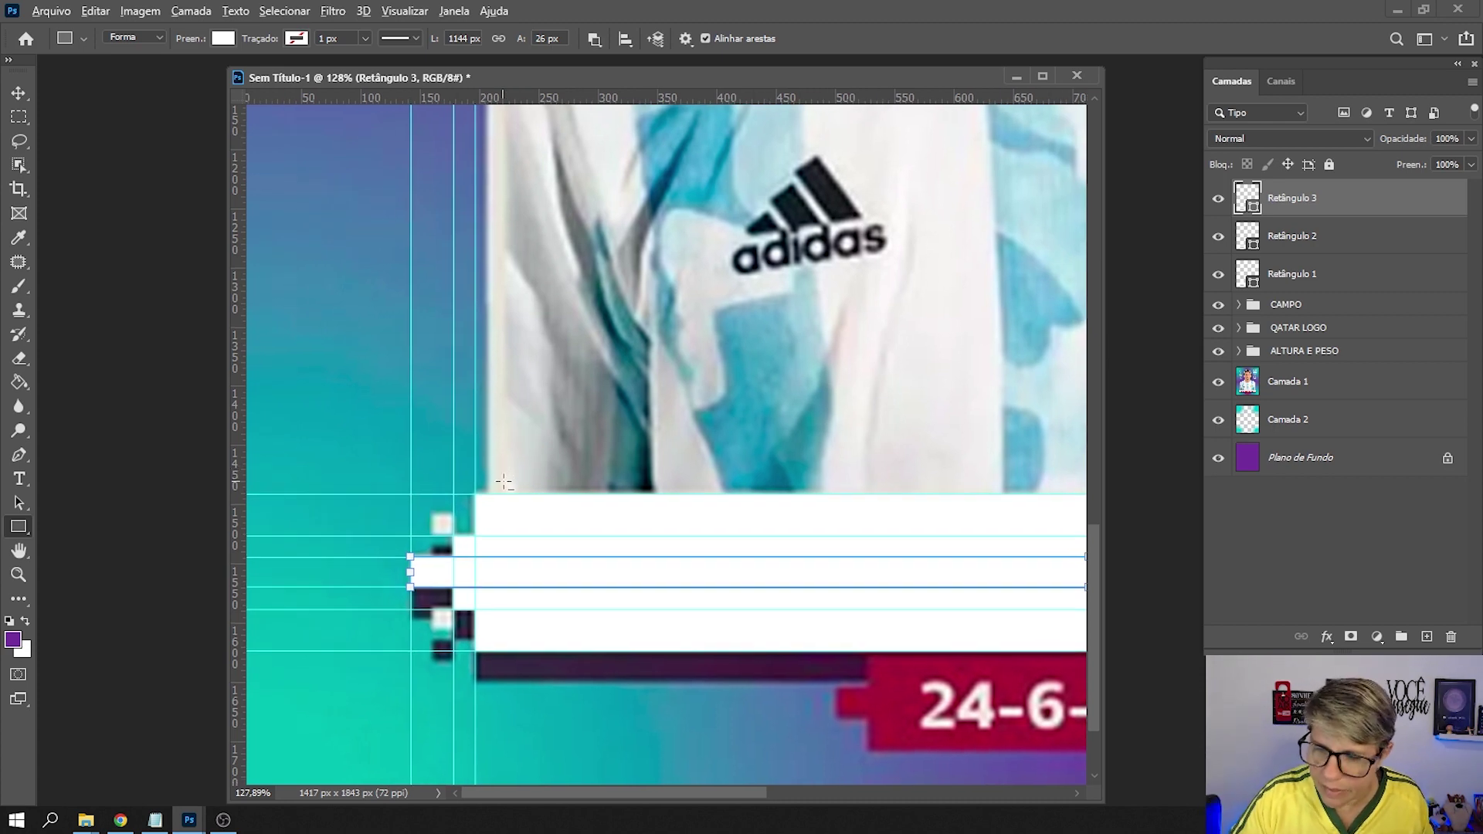
{"action": "scroll", "coordinate": [502, 484], "scroll_direction": "up", "scroll_amount": 1}
{"action": "scroll", "coordinate": [502, 484], "scroll_direction": "up", "scroll_amount": 3}
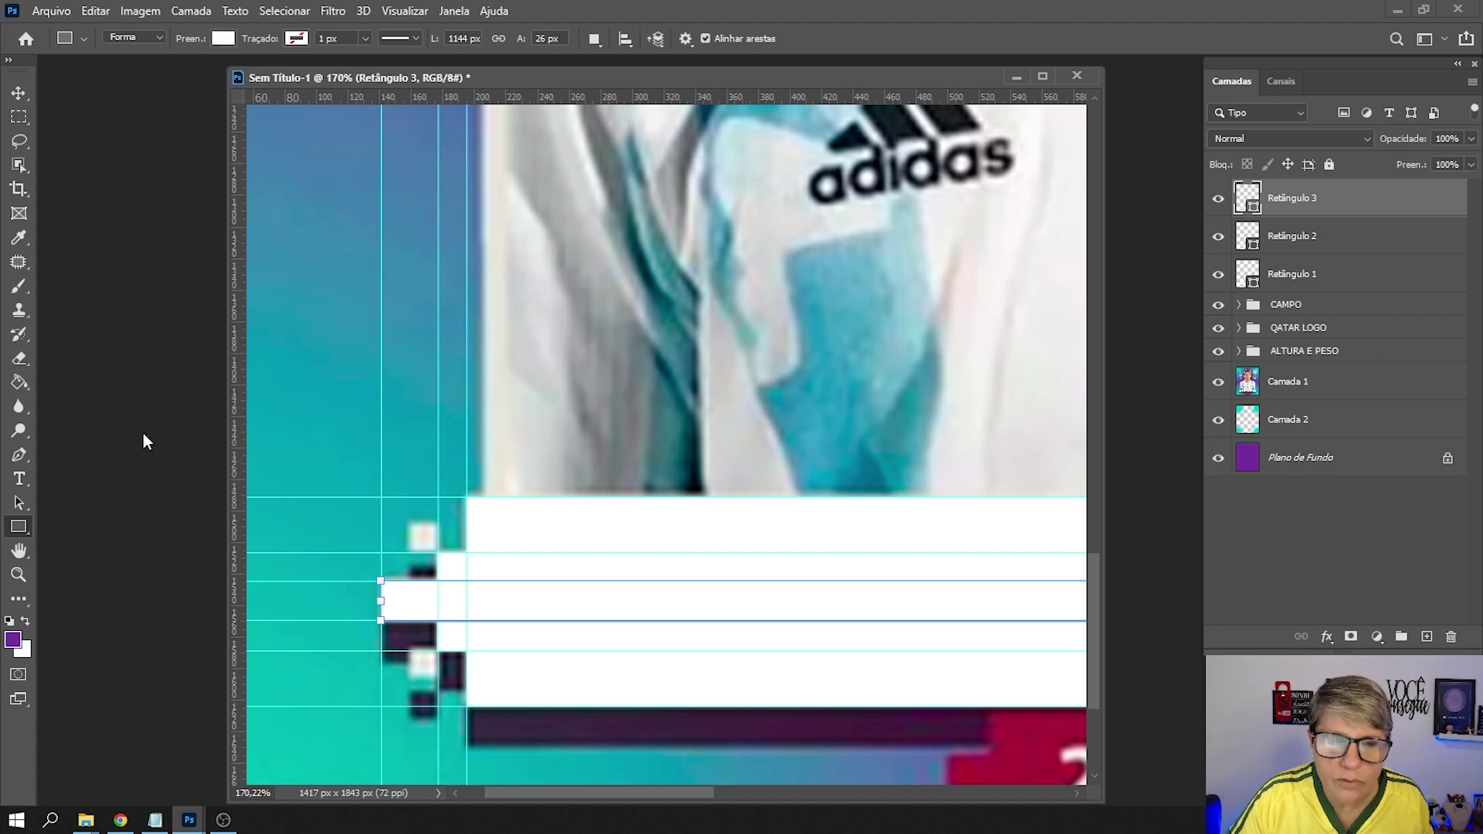
On a new layer, draw a small white square at the band's left end and place a copy lower down.
{"action": "left_click", "coordinate": [1427, 637]}
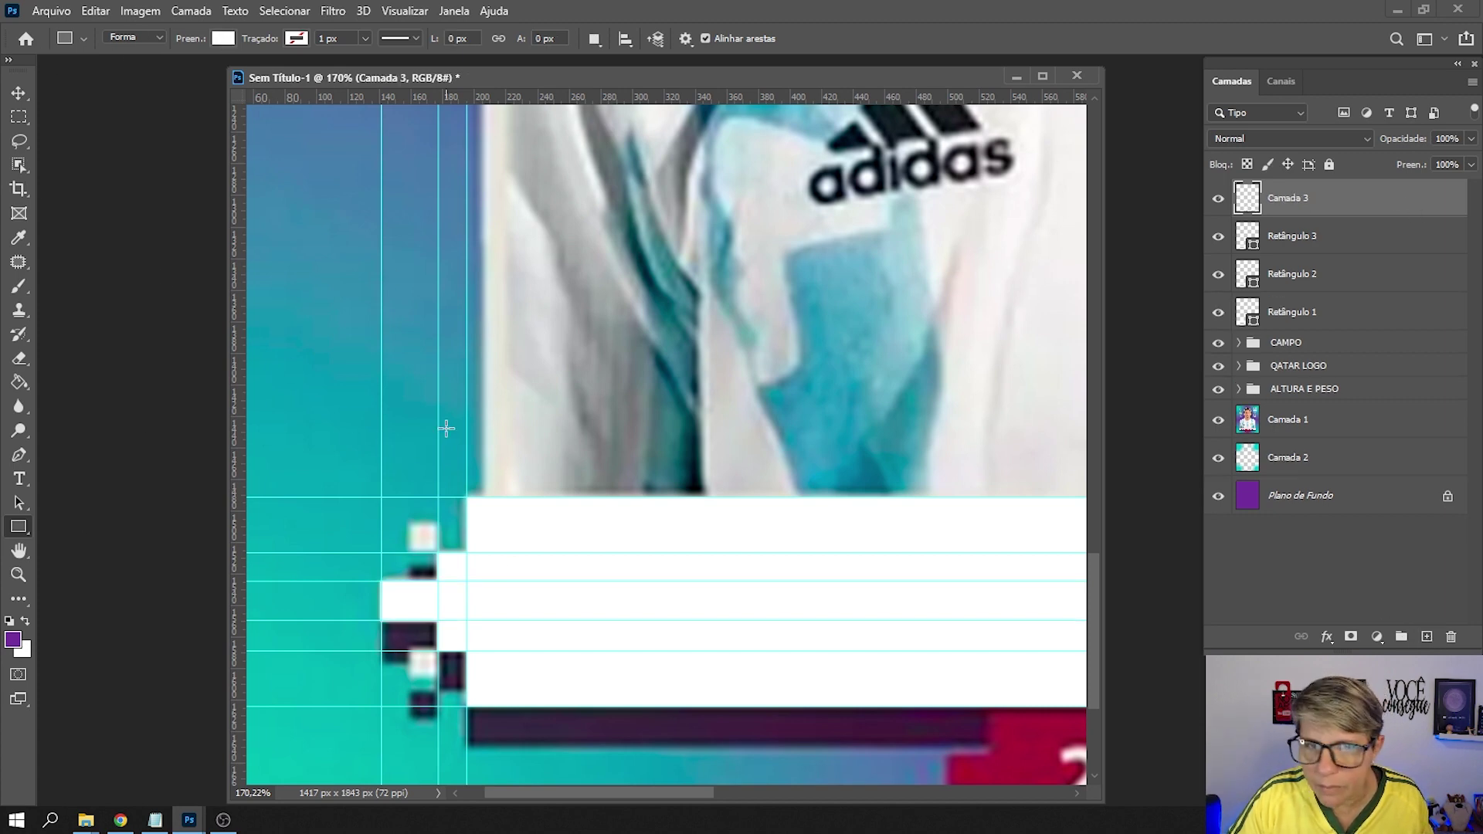
{"action": "left_click_drag", "start_coordinate": [408, 524], "coordinate": [433, 551]}
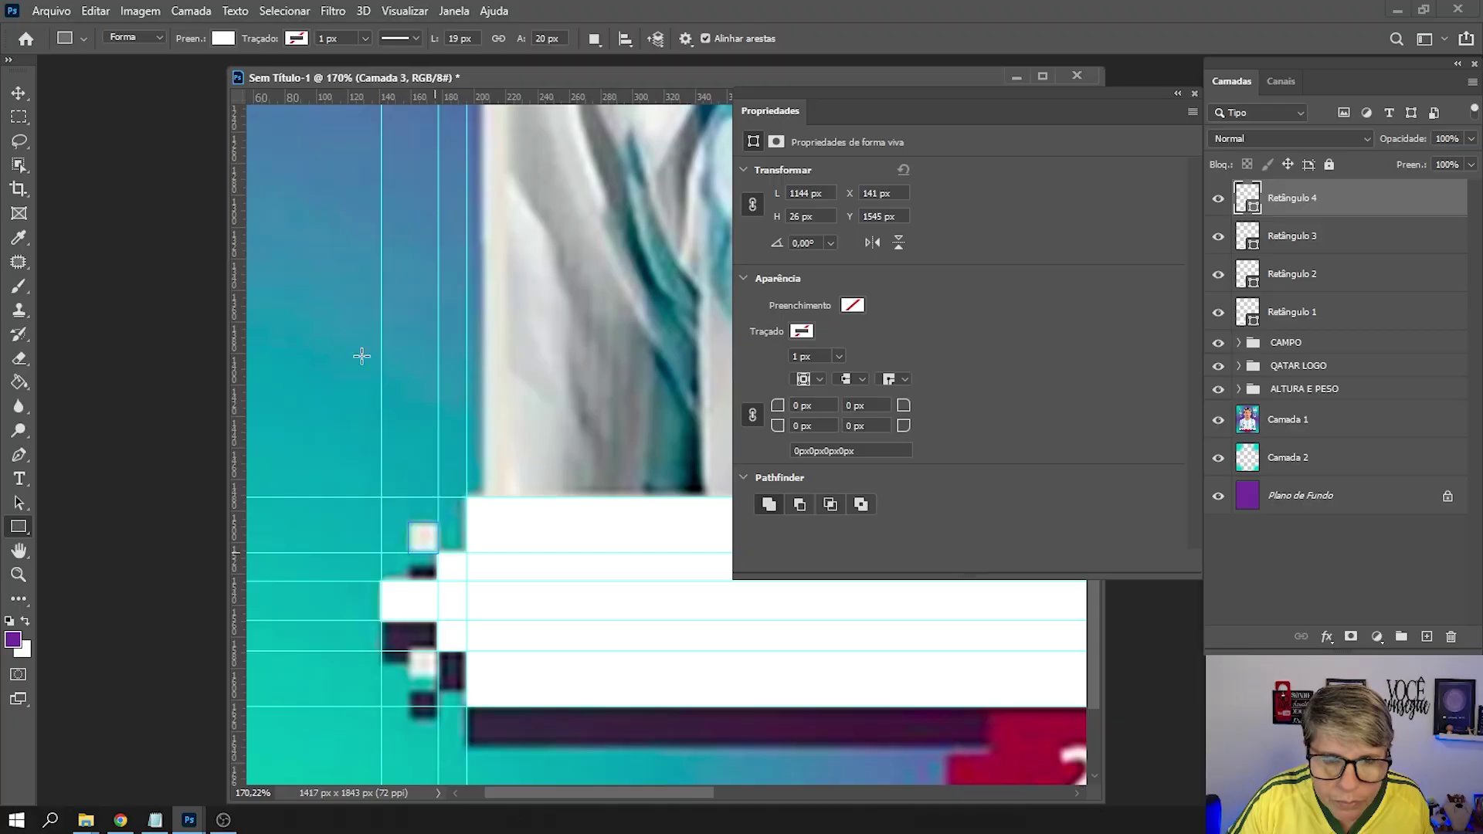
{"action": "left_click", "coordinate": [1194, 95]}
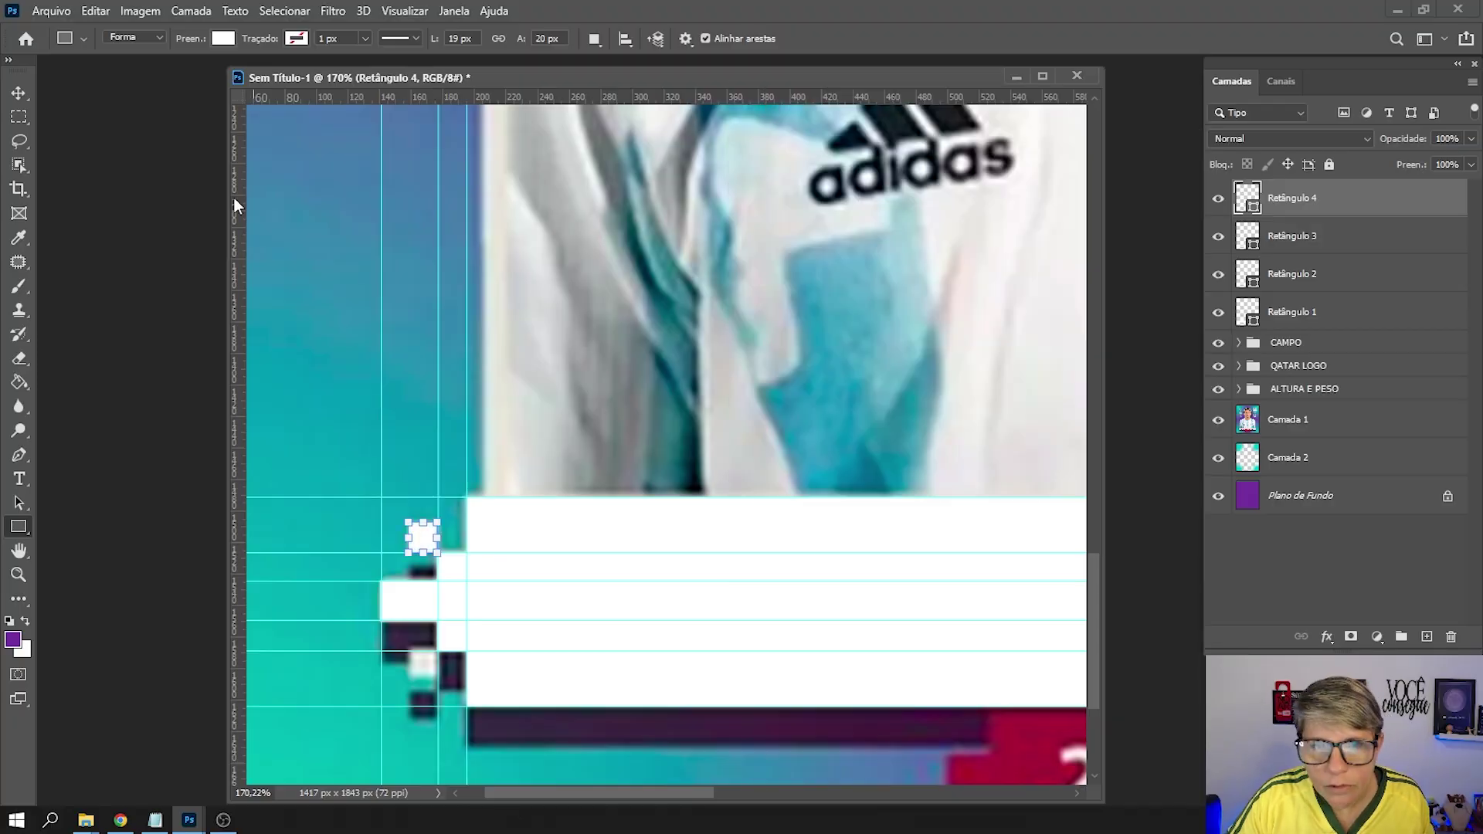
{"action": "left_click", "coordinate": [29, 90]}
{"action": "key", "text": "ctrl"}
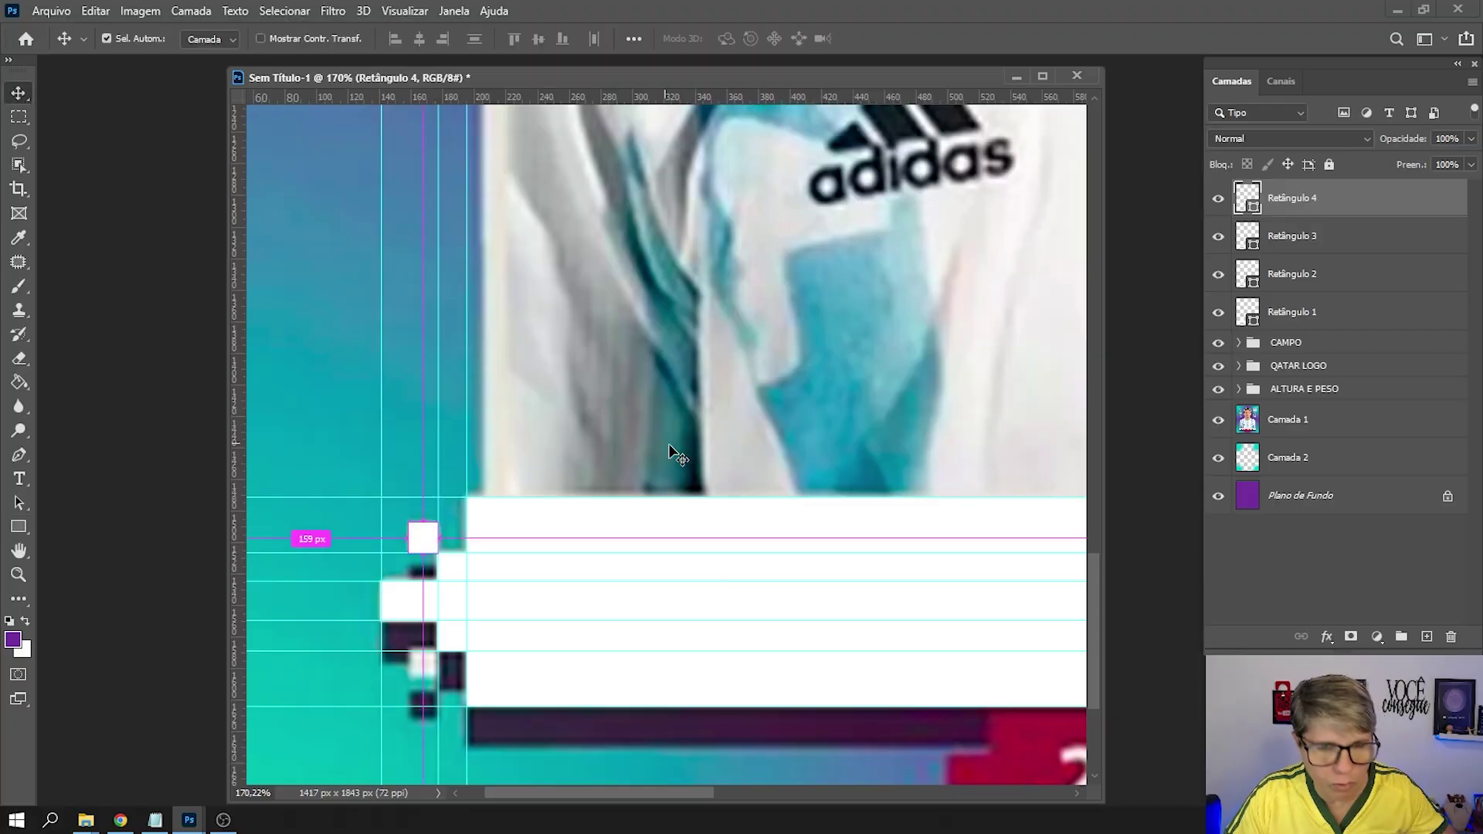
{"action": "left_click_drag", "start_coordinate": [424, 533], "coordinate": [437, 678]}
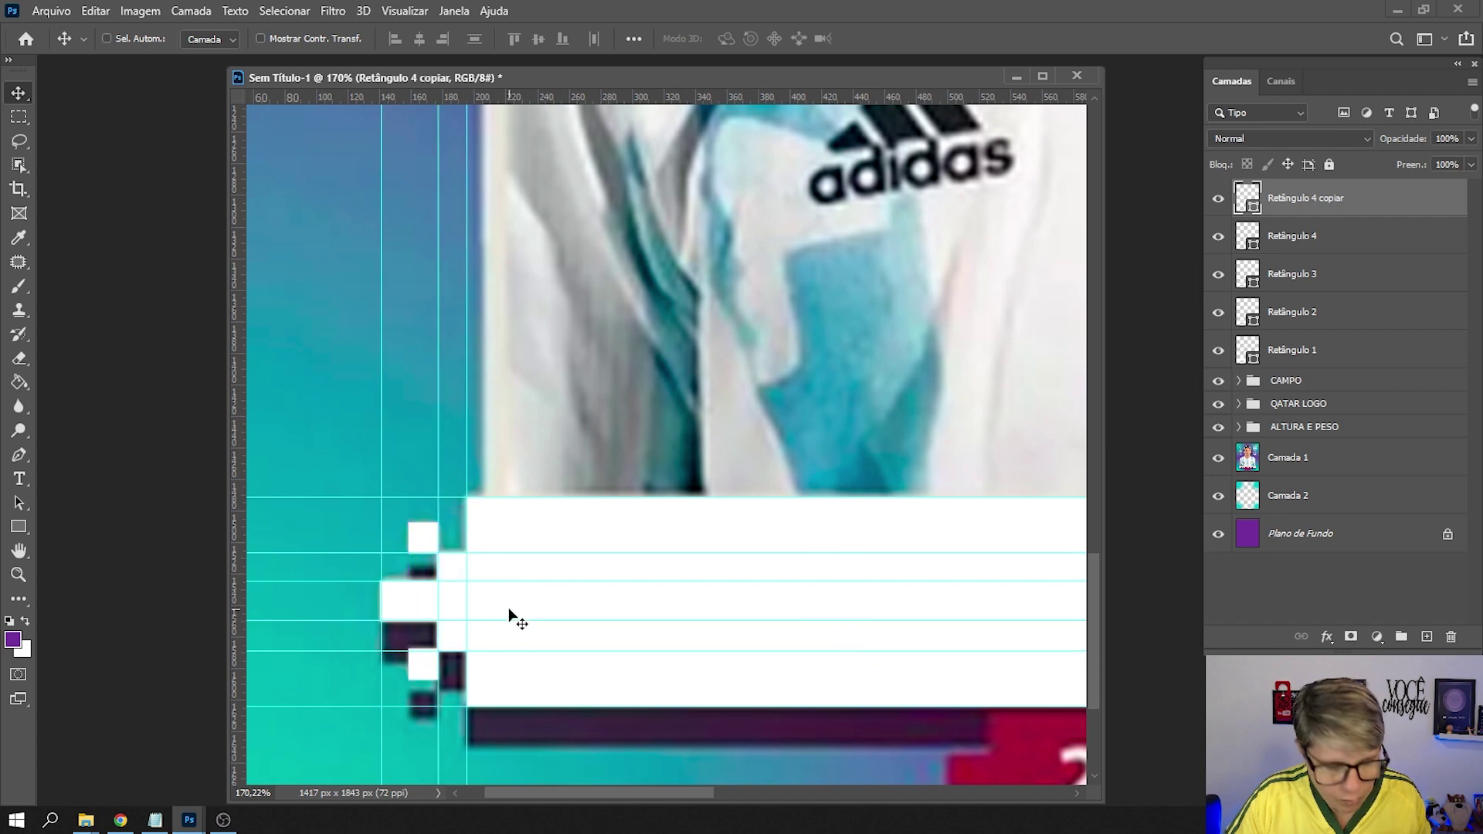
Merge the two small square layers into one pixel-square layer.
{"action": "left_click", "coordinate": [1363, 244], "text": "shift"}
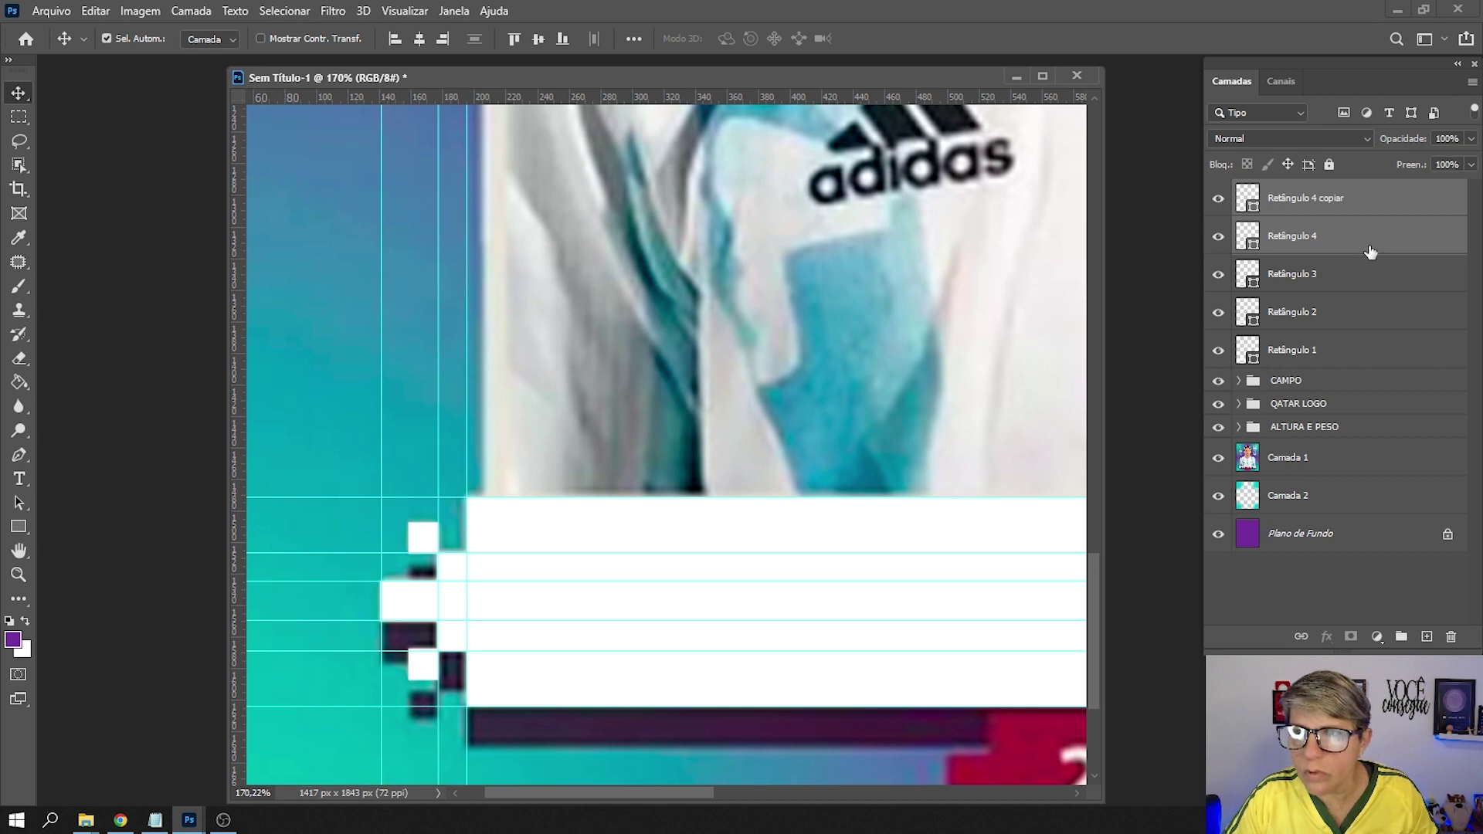
{"action": "key", "text": "ctrl+e"}
{"action": "left_click", "coordinate": [1218, 199]}
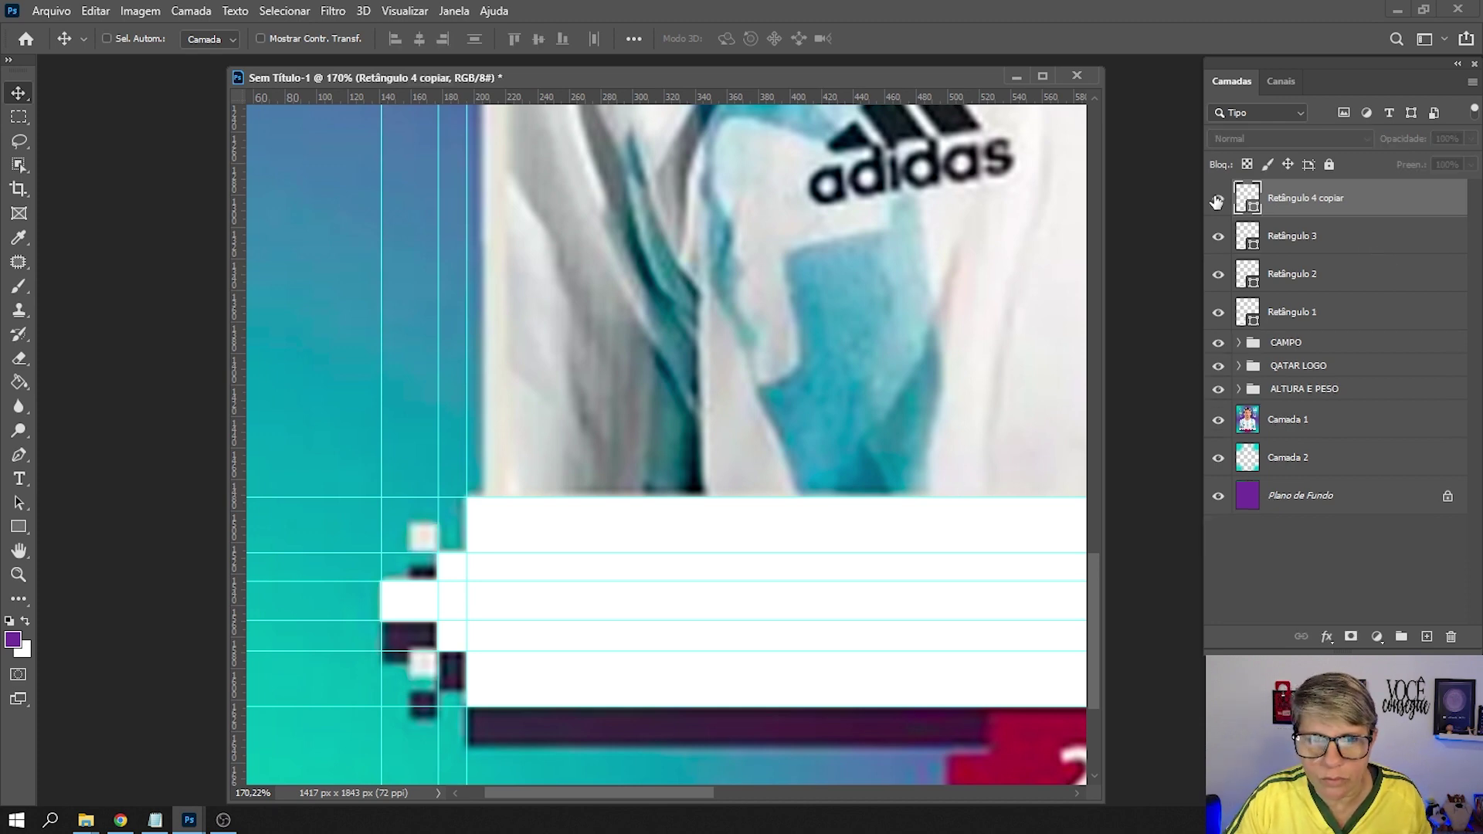
Duplicate the pixel squares to the banner's right end and nudge them into place.
{"action": "left_click_drag", "start_coordinate": [410, 533], "coordinate": [924, 512]}
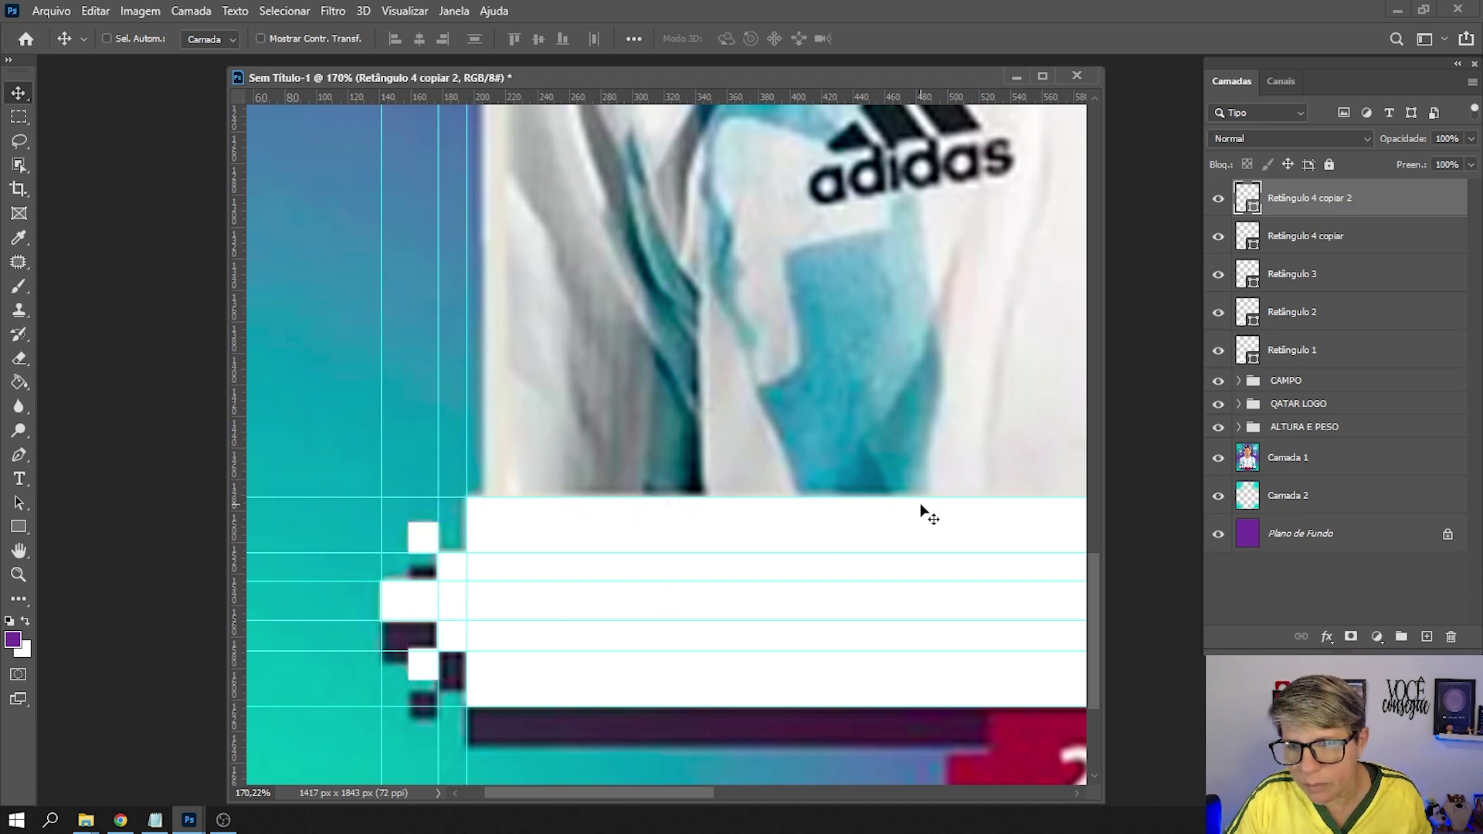
{"action": "scroll", "coordinate": [896, 427], "scroll_direction": "right", "scroll_amount": 5}
{"action": "mouse_move", "coordinate": [896, 427]}
{"action": "left_mouse_down"}
{"action": "mouse_move", "coordinate": [394, 380]}
{"action": "mouse_move", "coordinate": [1055, 424]}
{"action": "left_mouse_up"}
{"action": "mouse_move", "coordinate": [679, 378]}
{"action": "left_mouse_down"}
{"action": "mouse_move", "coordinate": [807, 374]}
{"action": "mouse_move", "coordinate": [331, 378]}
{"action": "left_mouse_up"}
{"action": "left_click_drag", "start_coordinate": [652, 396], "coordinate": [796, 434]}
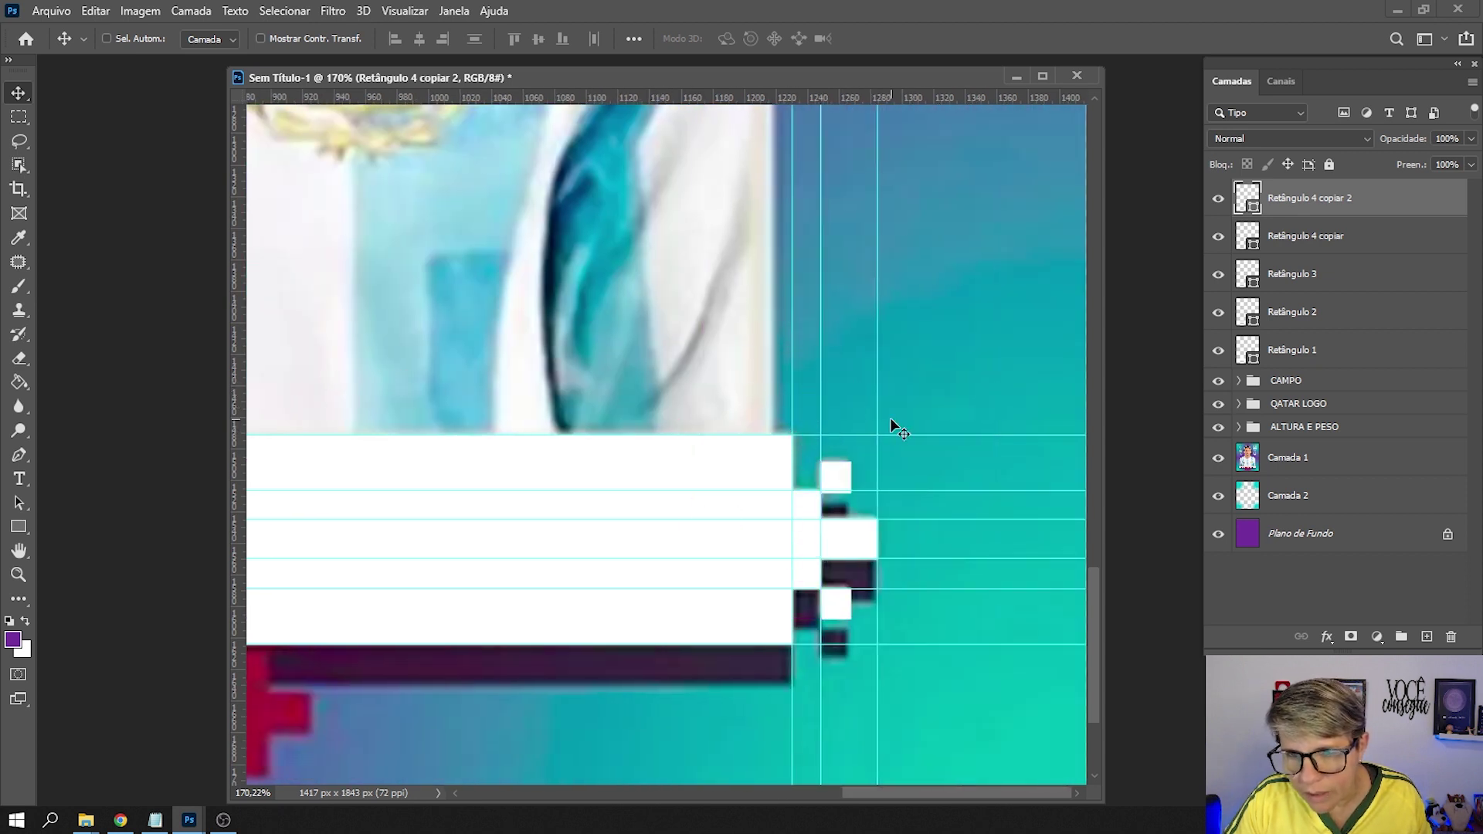
{"action": "key", "text": "Left"}
{"action": "key", "text": "Up"}
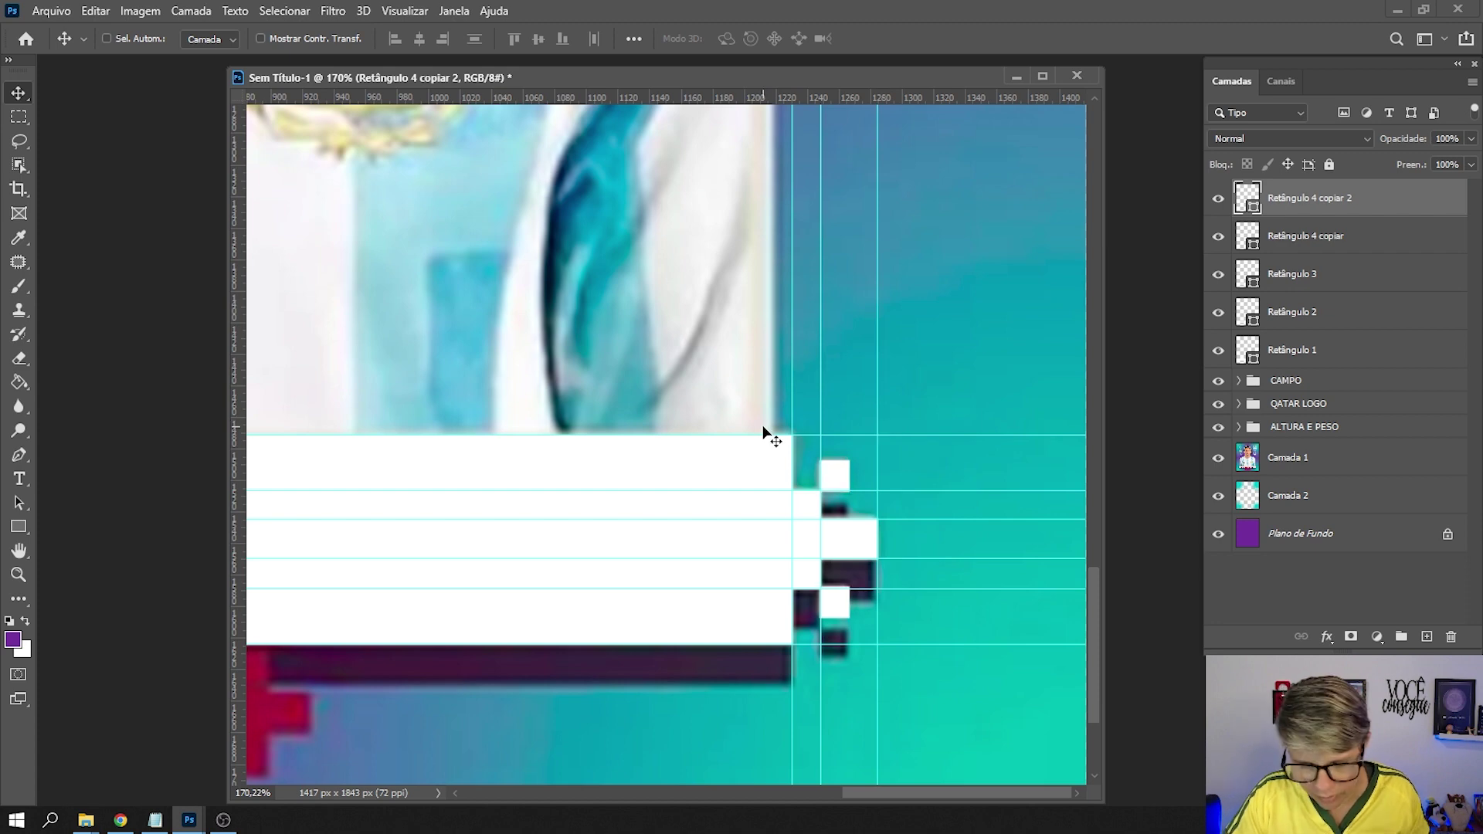
Zoom out to the whole card and select all five rectangle layers.
{"action": "key", "text": "ctrl+0"}
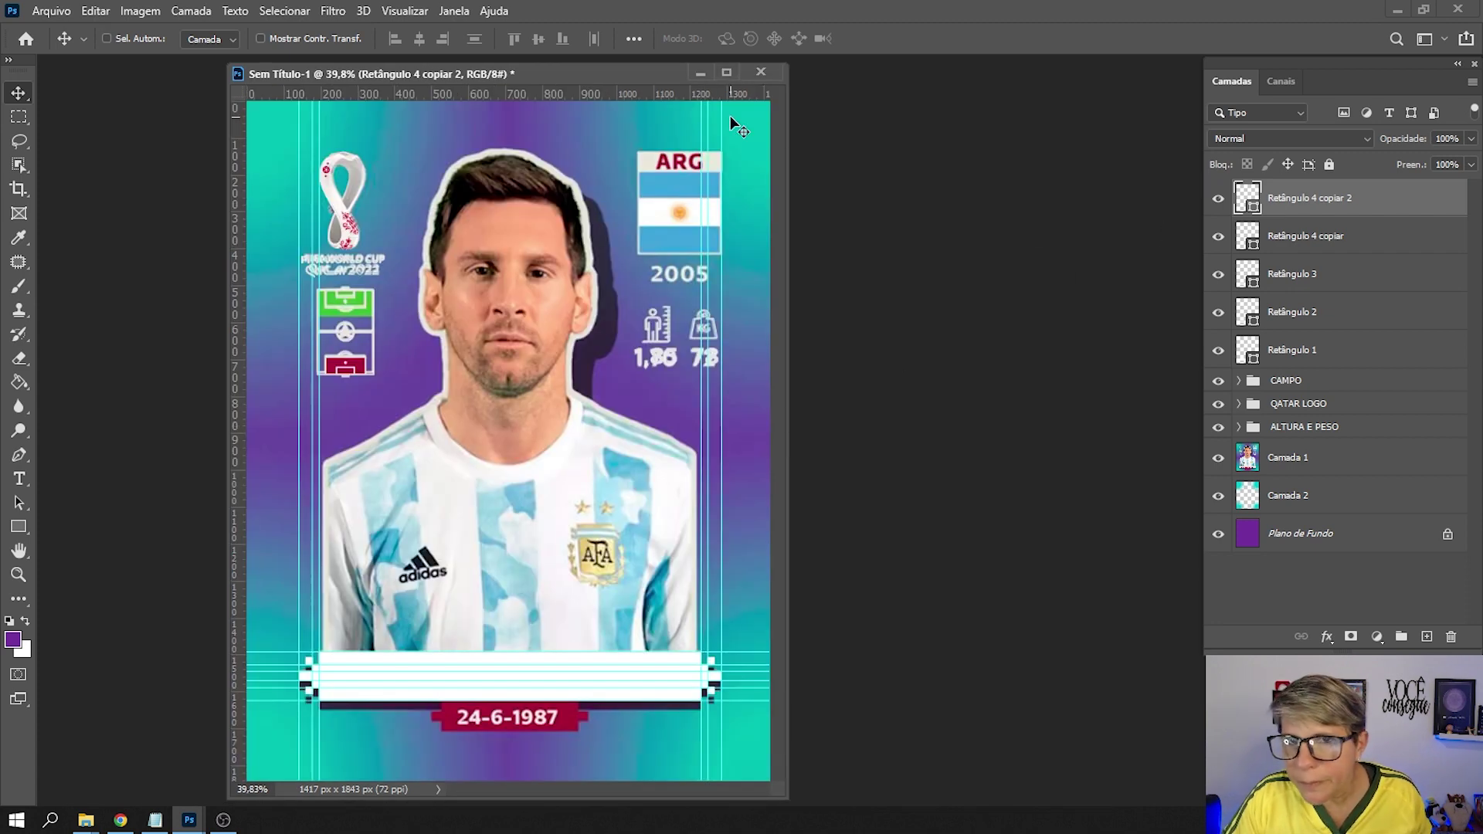
{"action": "left_click_drag", "start_coordinate": [634, 74], "coordinate": [879, 74]}
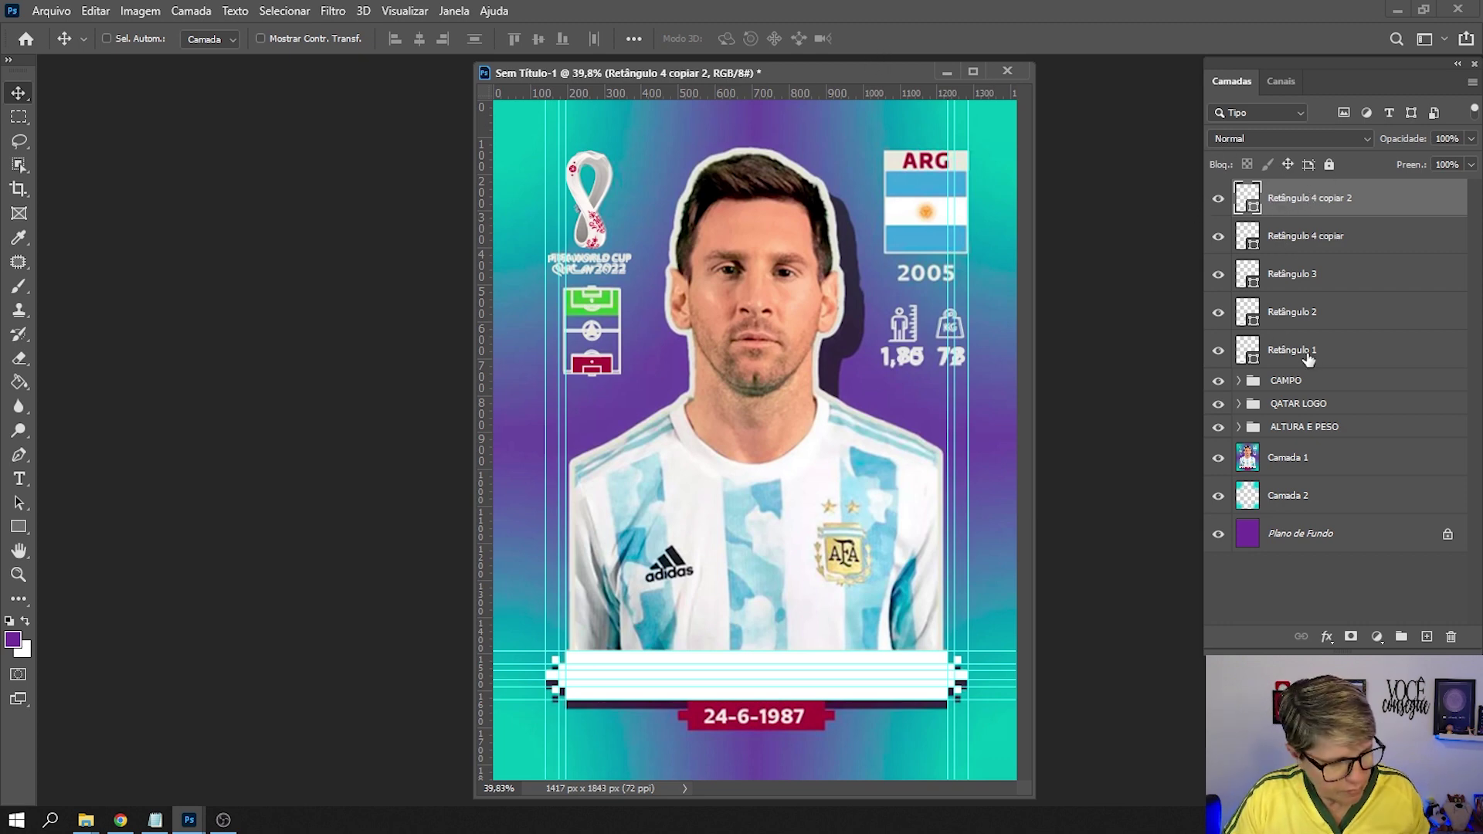
{"action": "left_click", "coordinate": [1342, 350], "text": "shift"}
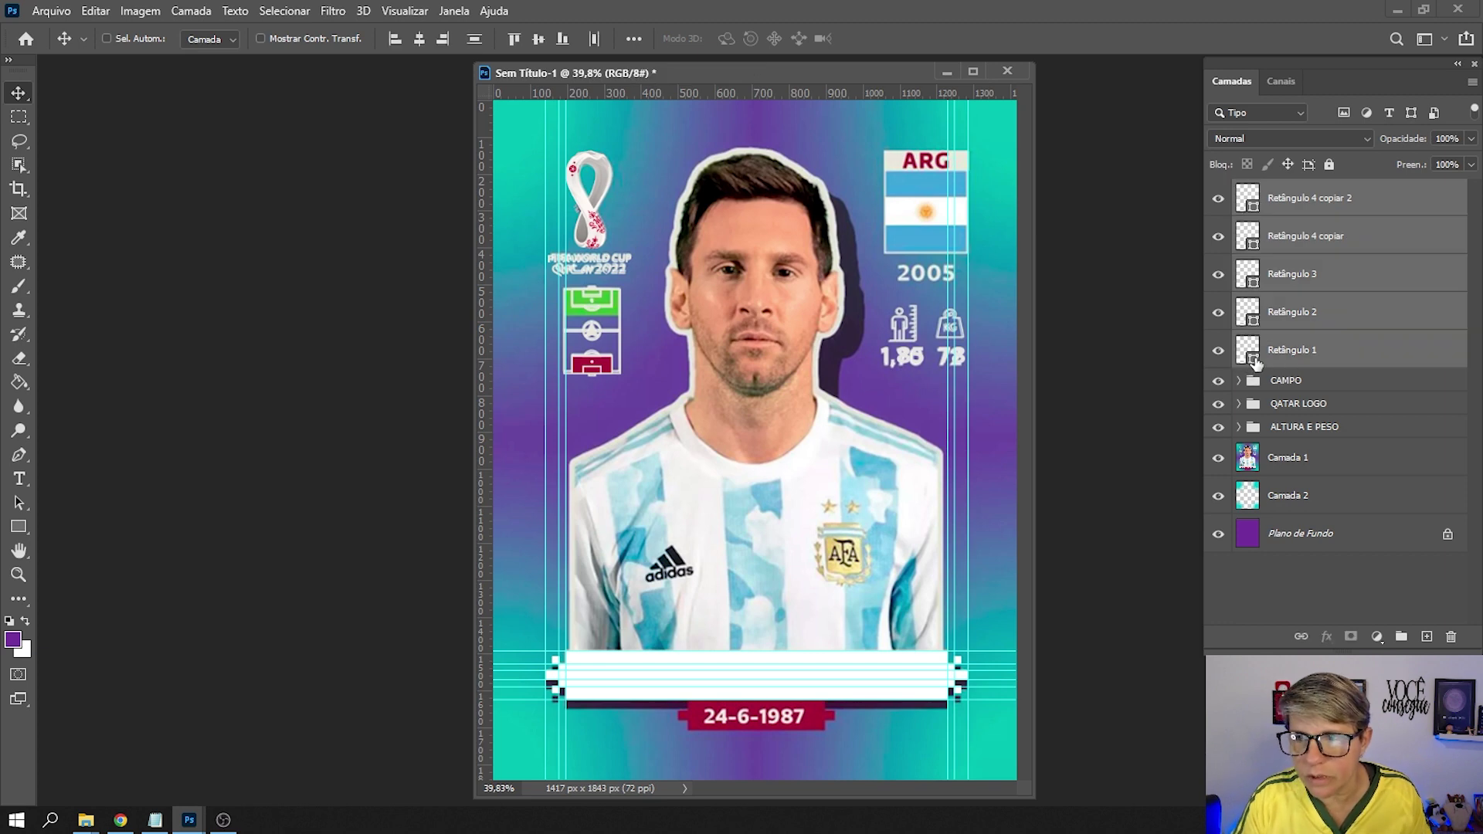
Merge the five rectangle layers into one banner layer, hide the guides, and re-show the reference photo.
{"action": "key", "text": "ctrl+e"}
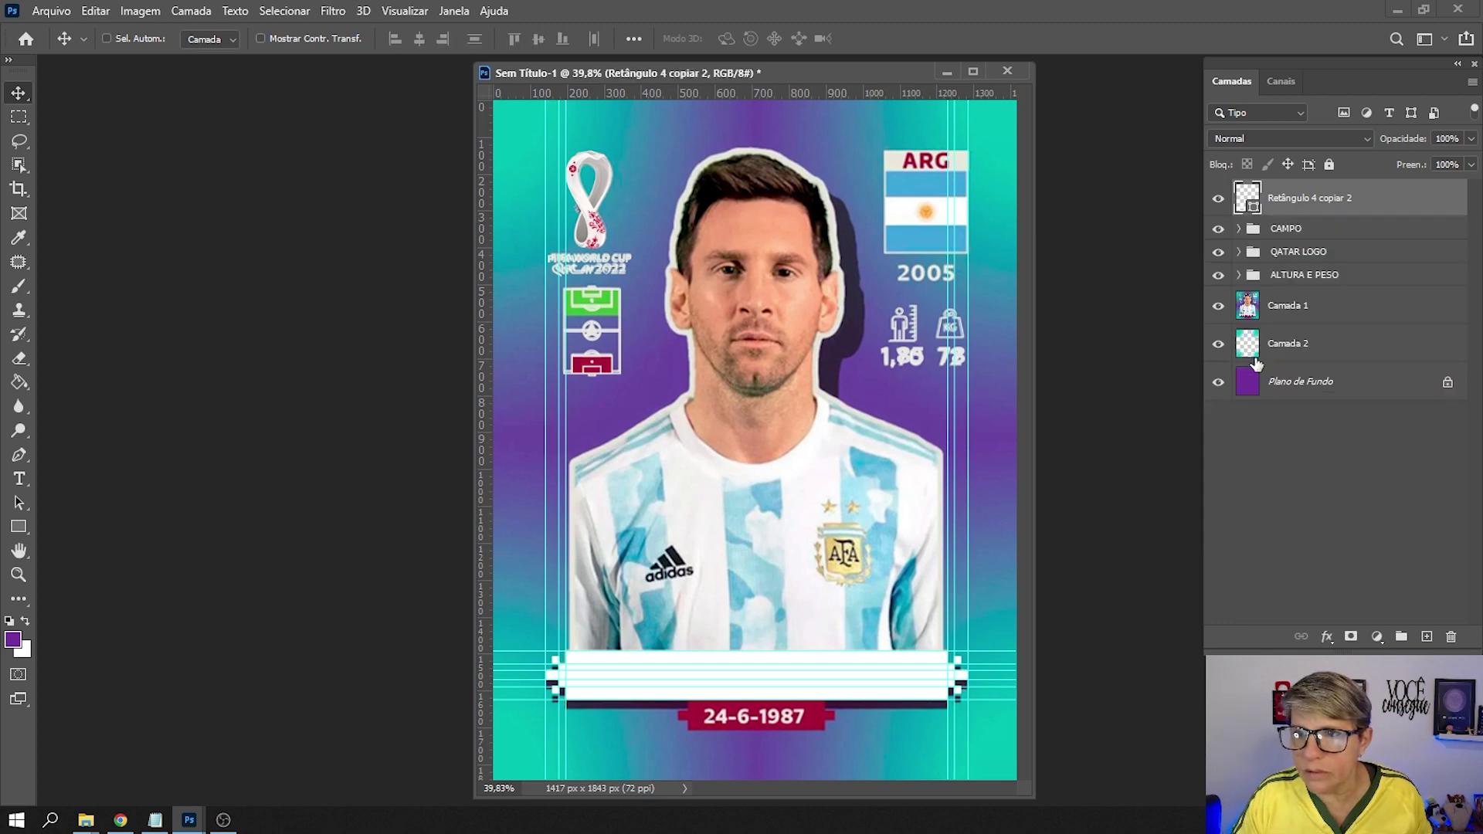
{"action": "left_click", "coordinate": [1218, 199]}
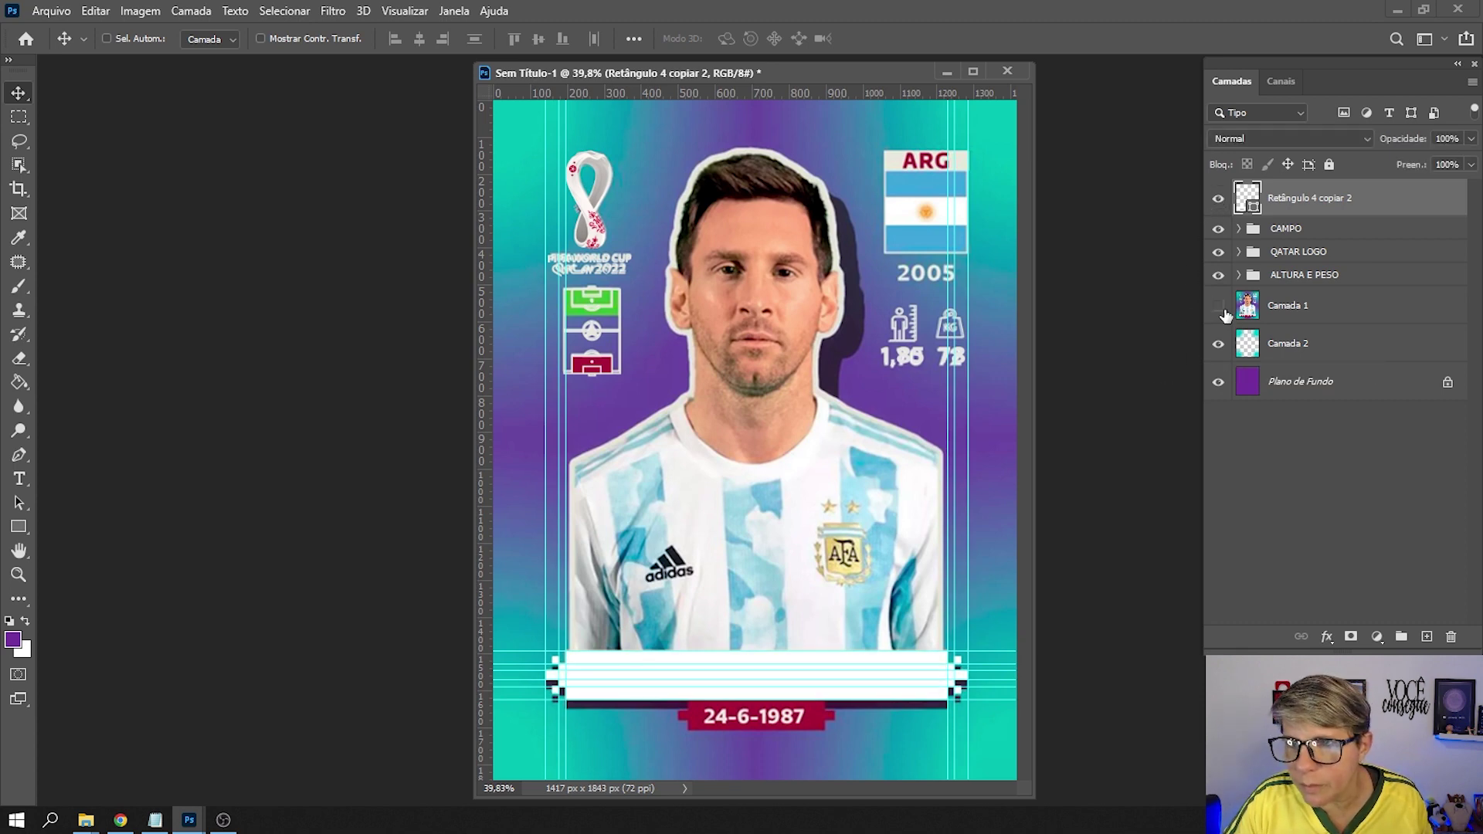
{"action": "left_click", "coordinate": [1218, 199]}
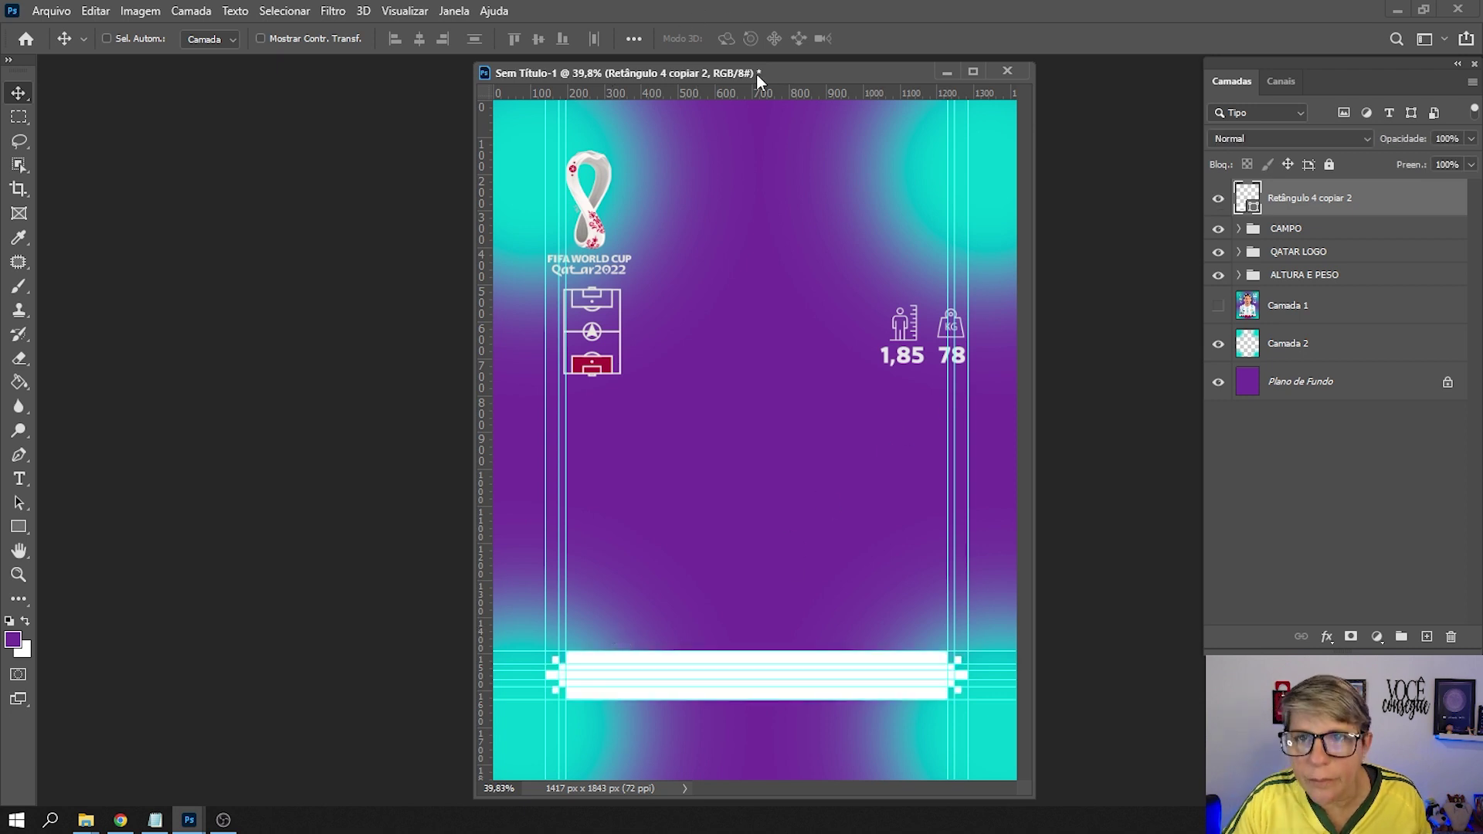
{"action": "left_click_drag", "start_coordinate": [763, 68], "coordinate": [683, 72]}
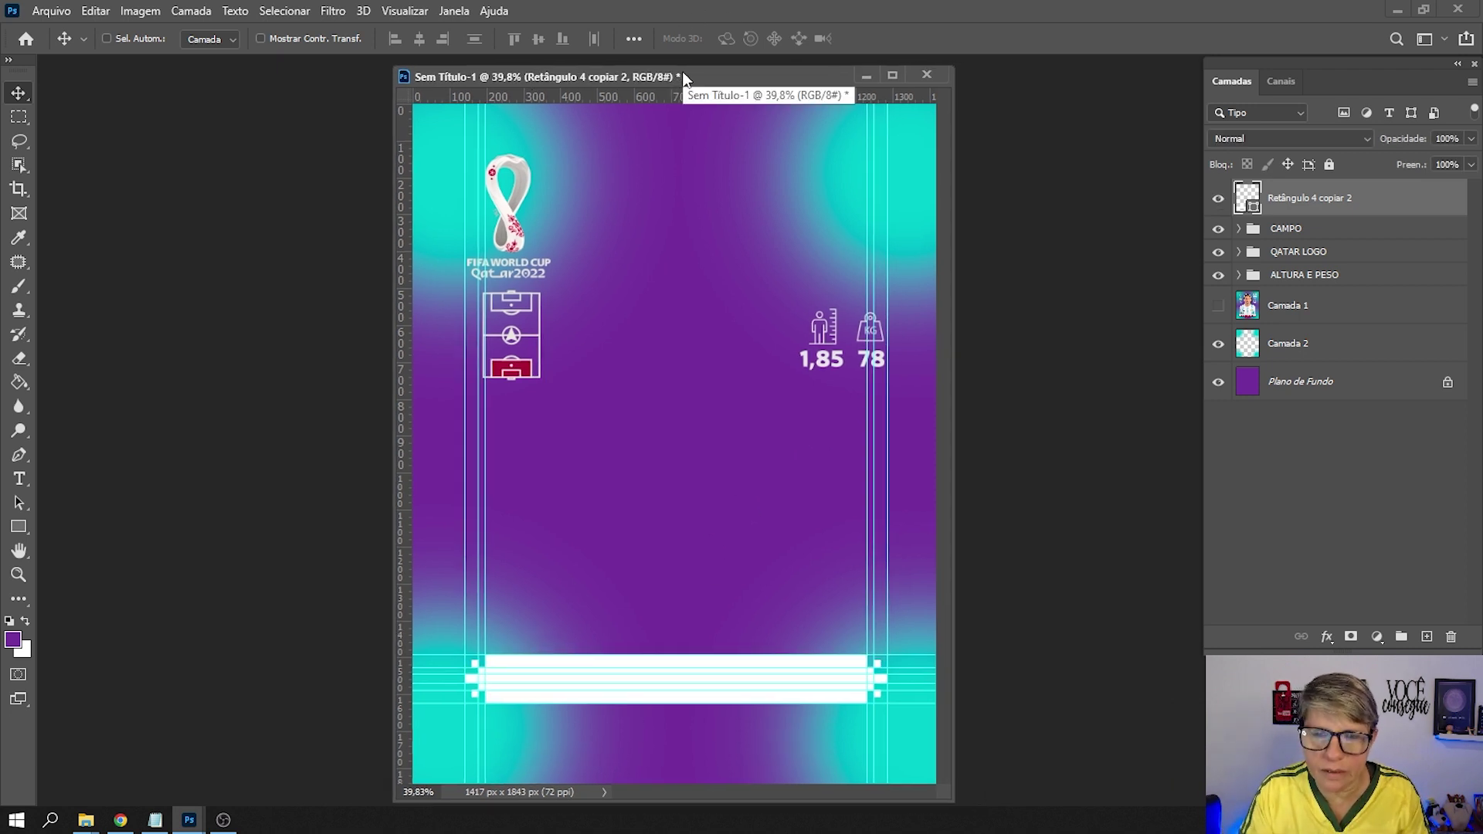
{"action": "key", "text": "ctrl"}
{"action": "key", "text": "ctrl+semicolon"}
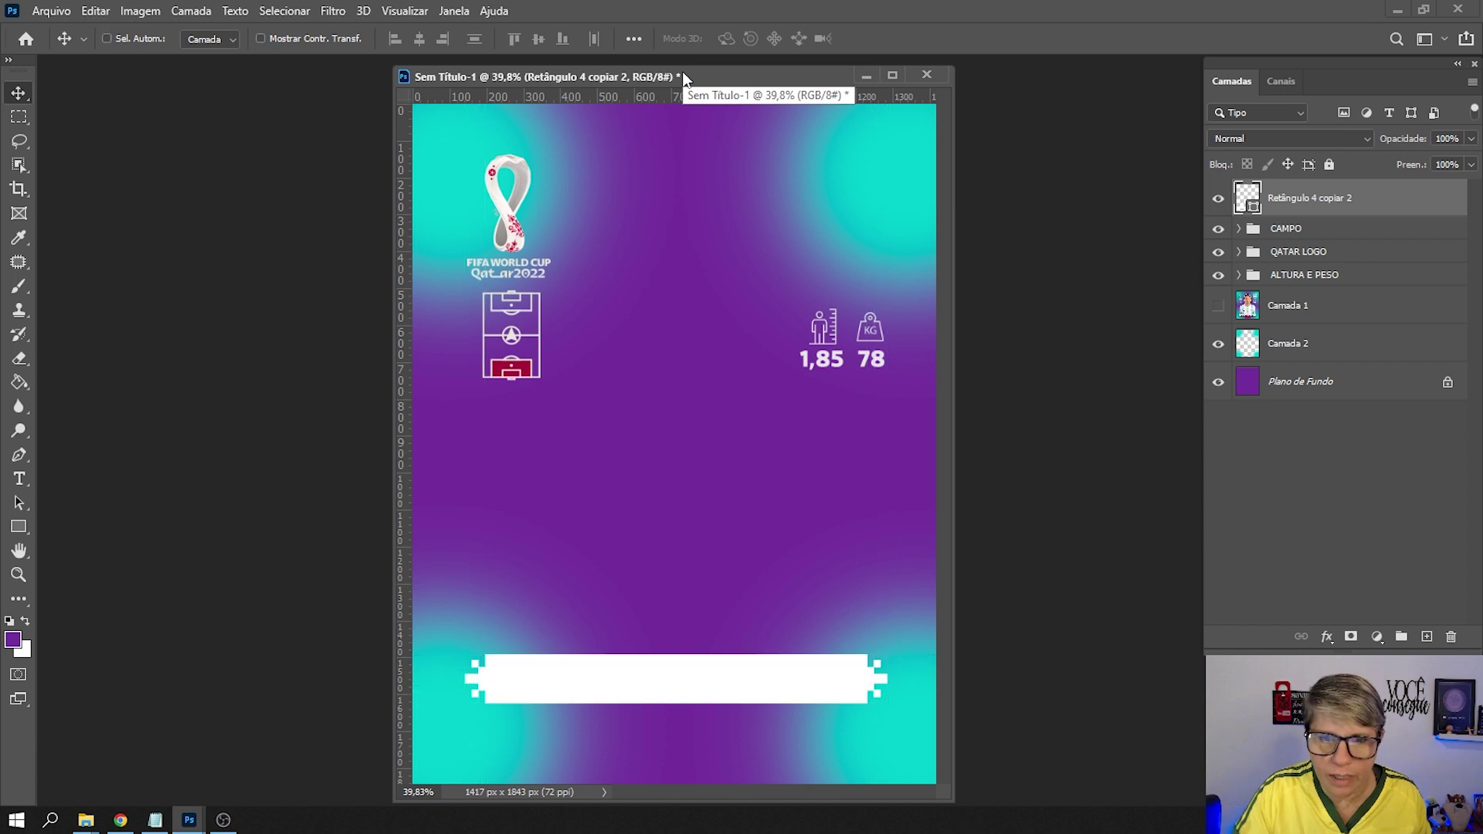
{"action": "left_click_drag", "start_coordinate": [717, 78], "coordinate": [688, 65]}
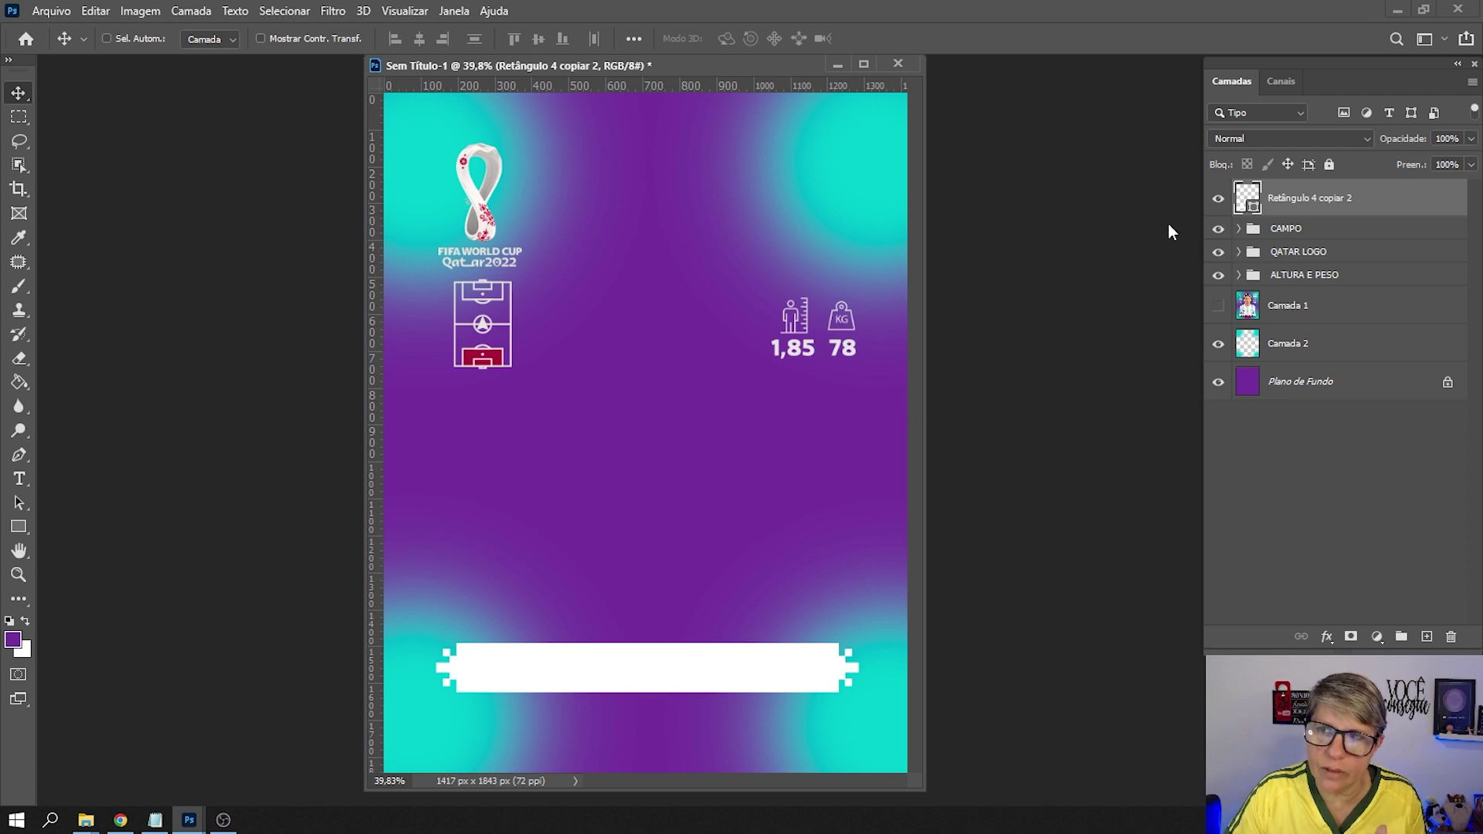
{"action": "left_click", "coordinate": [1218, 305]}
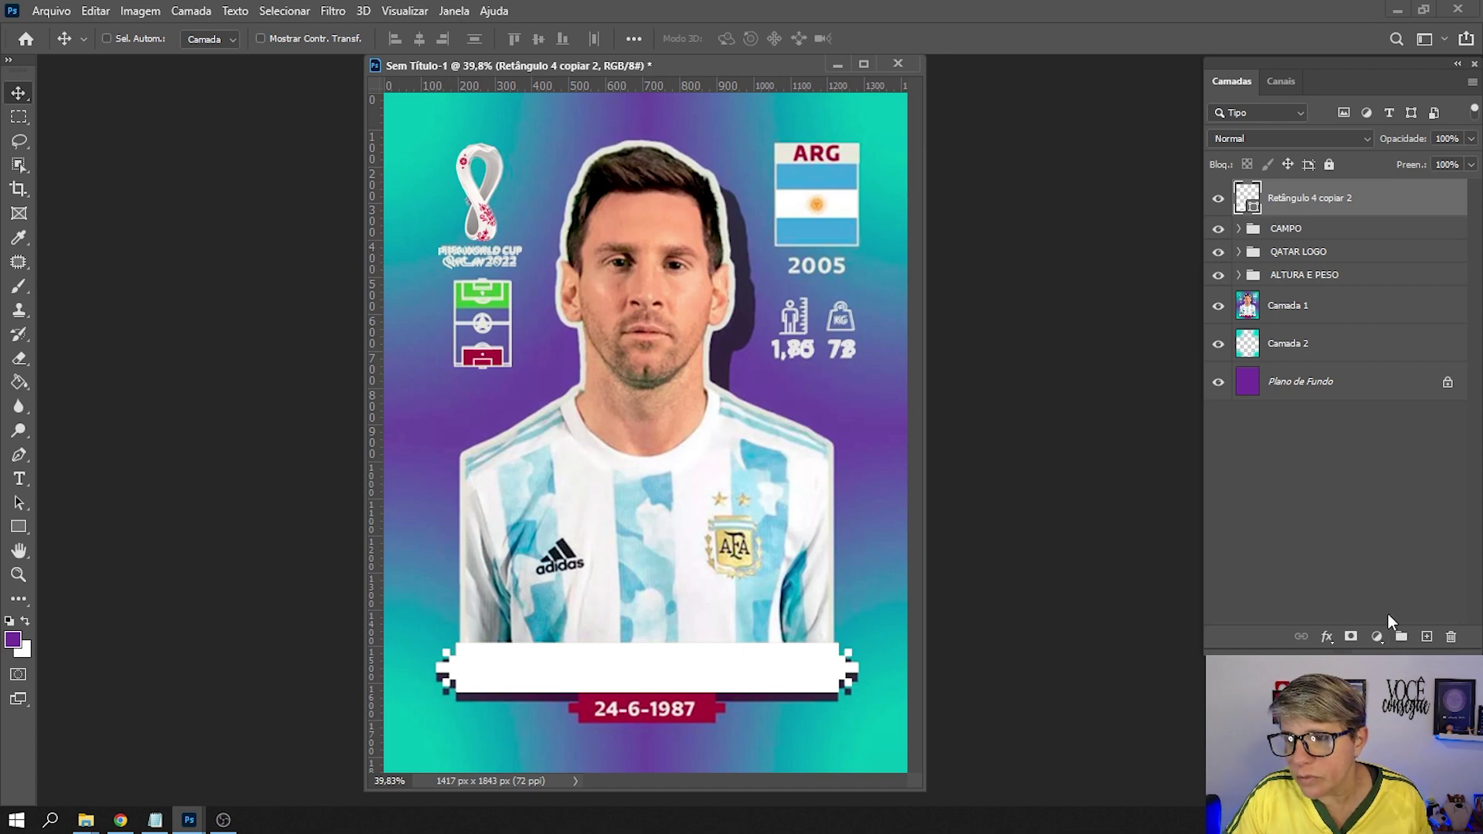
Duplicate Retângulo 4 copiar 2 as Retângulo 4 copiar 3 and select the original below it.
{"action": "left_click", "coordinate": [1325, 637]}
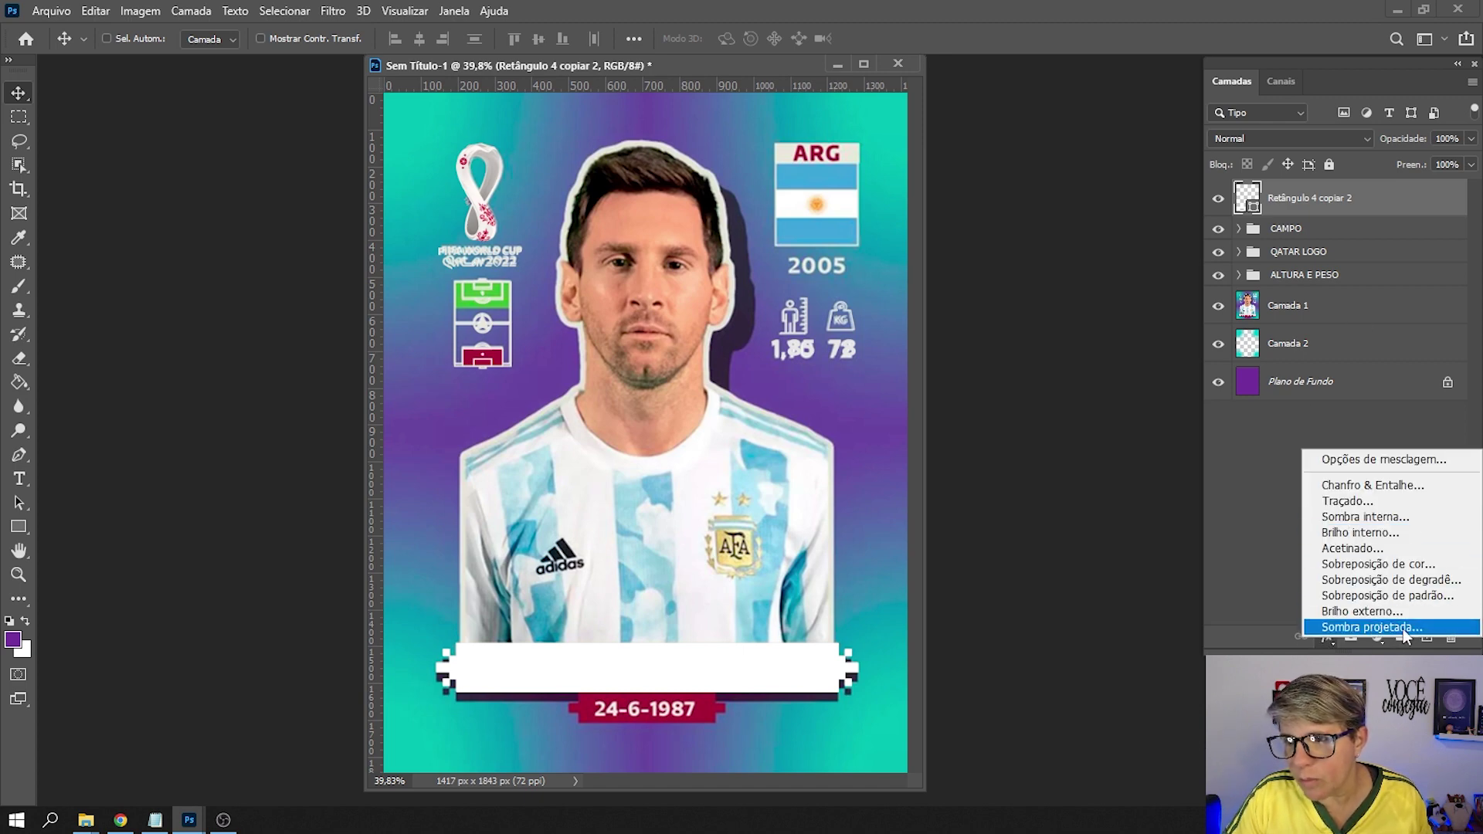
{"action": "left_click", "coordinate": [1261, 401]}
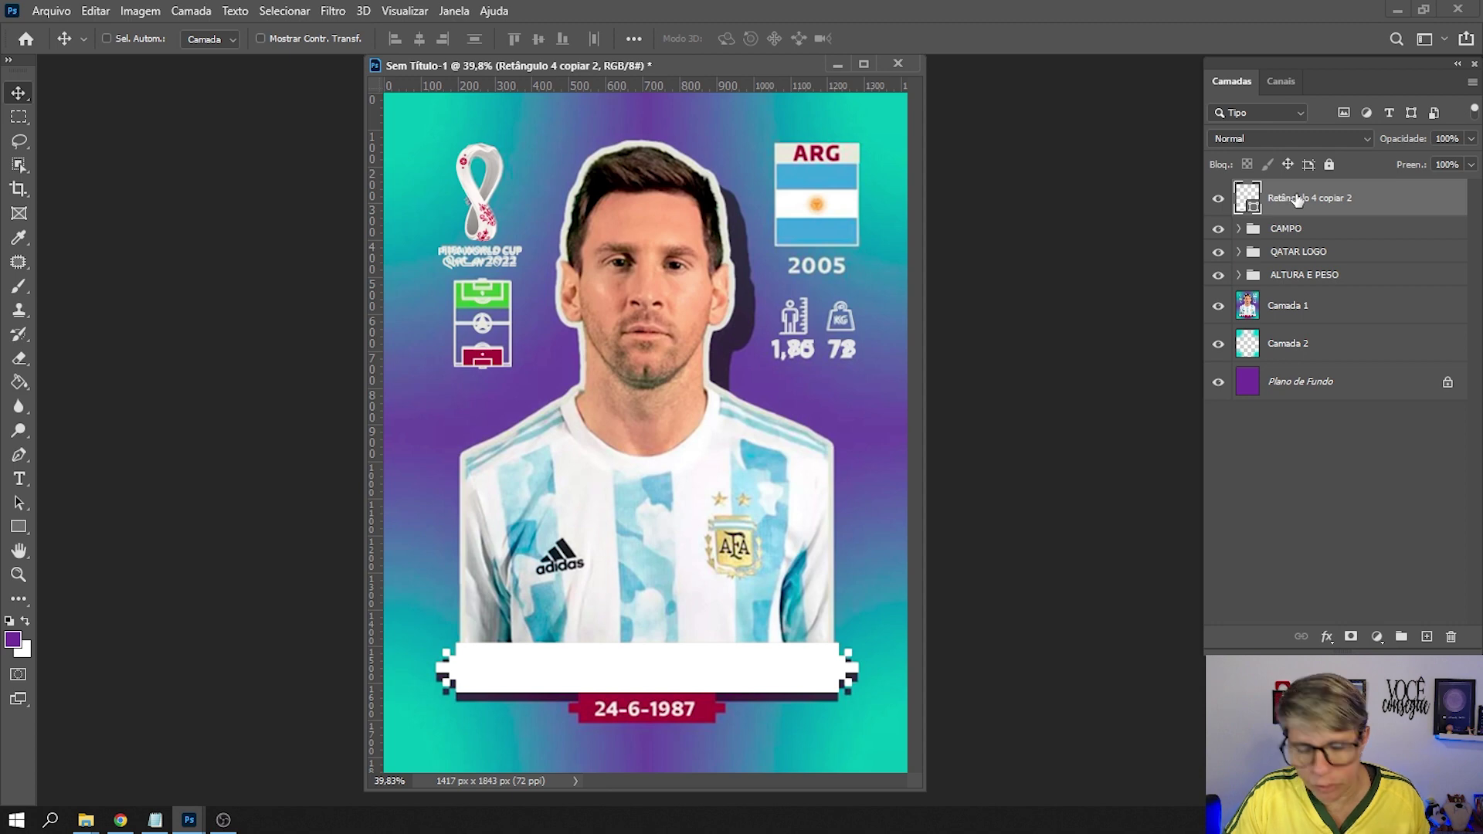
{"action": "key", "text": "ctrl+j"}
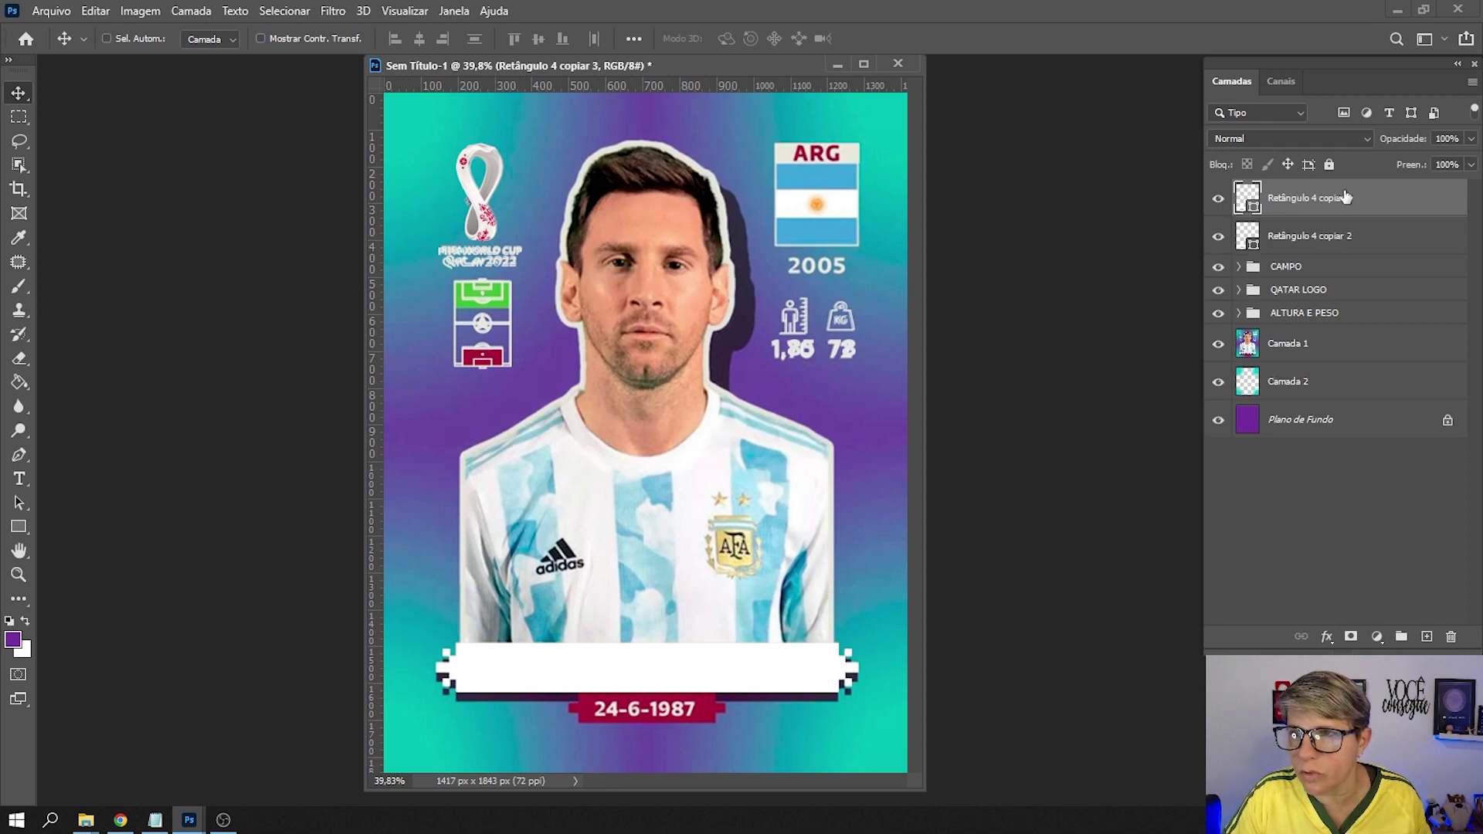
{"action": "left_click", "coordinate": [1364, 242]}
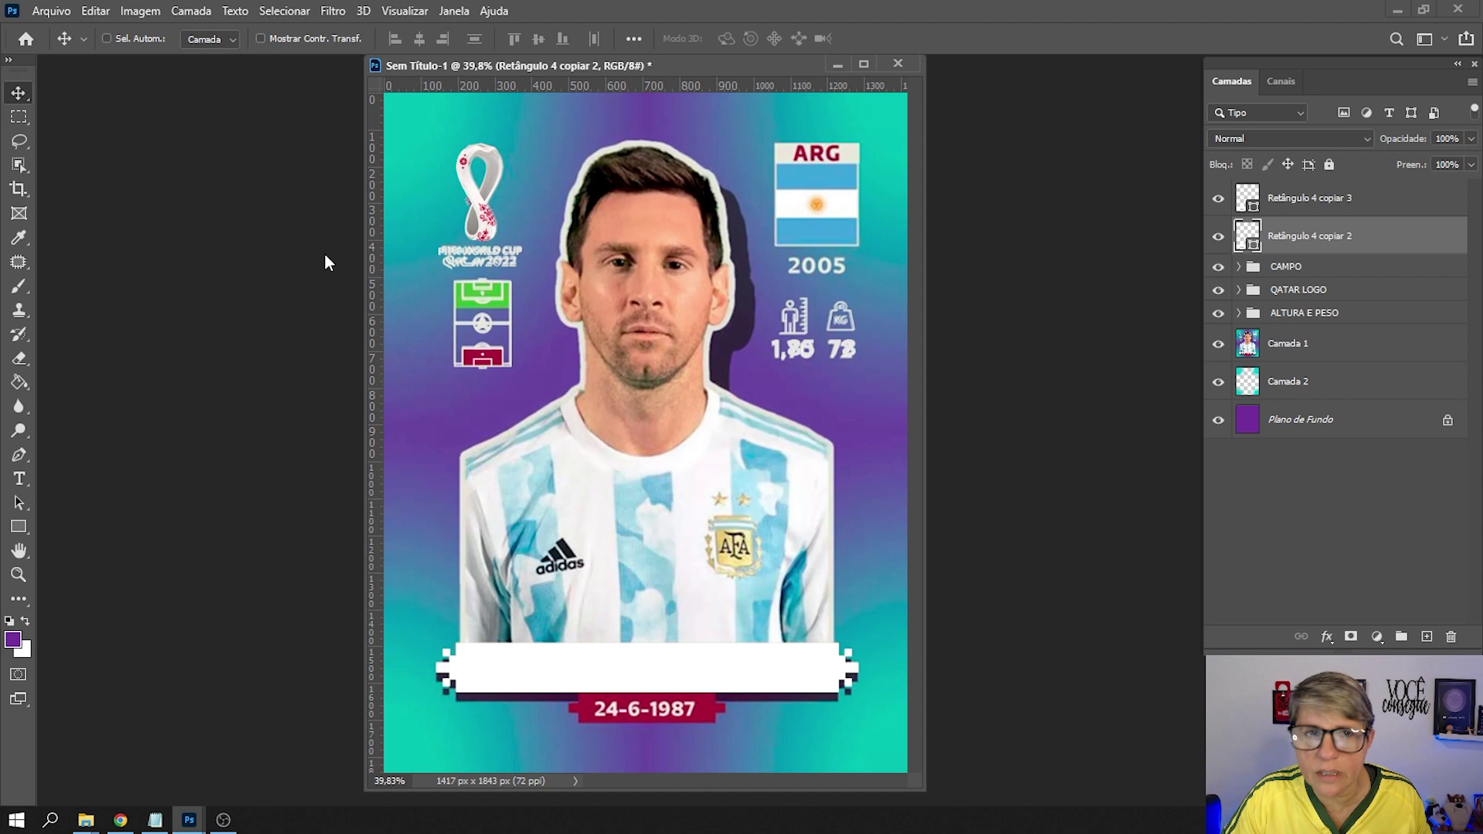
Set the lower banner copy's fill colour to dark blue #333366.
{"action": "left_click", "coordinate": [17, 525]}
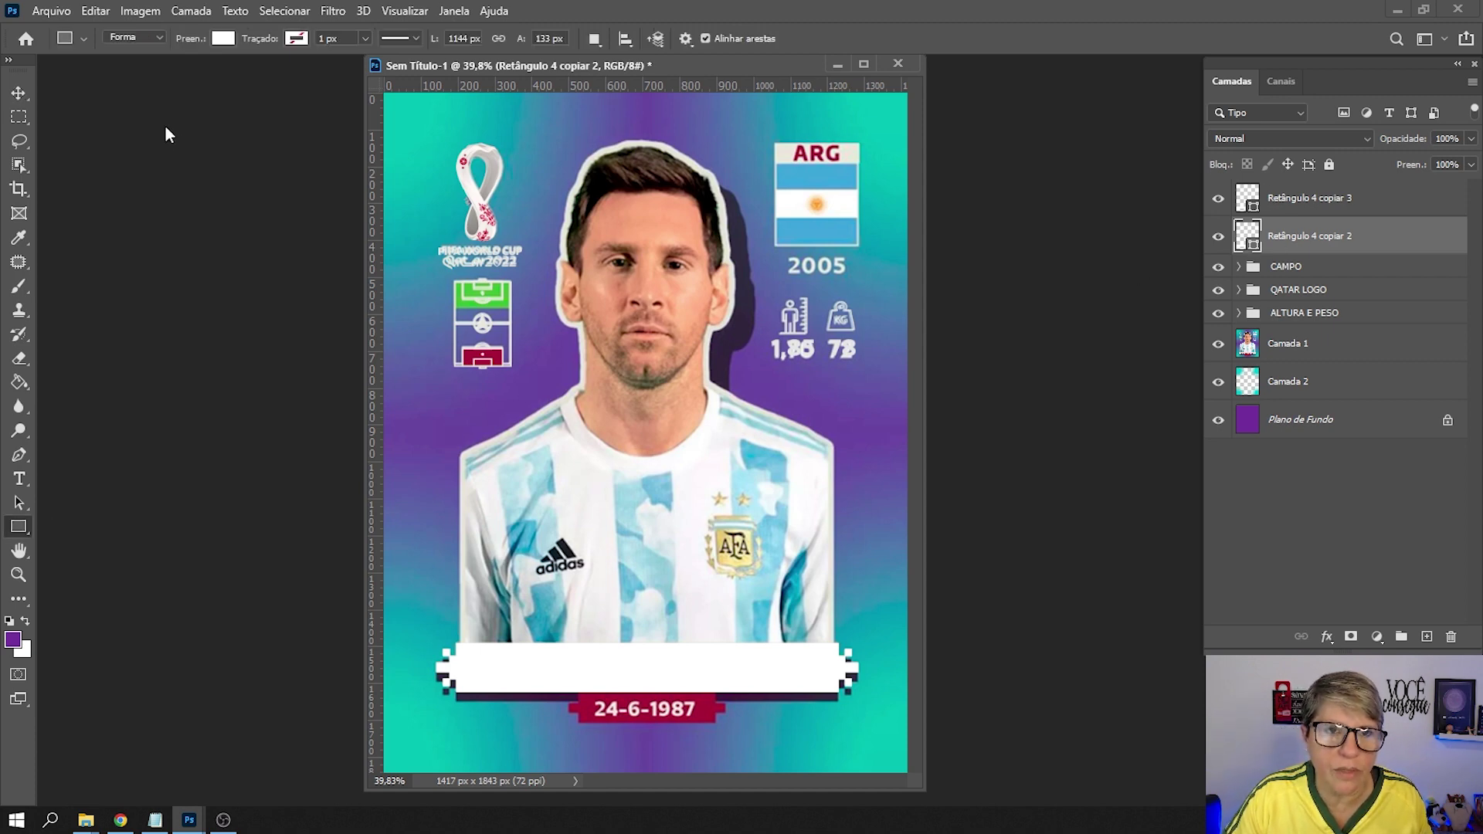
{"action": "left_click", "coordinate": [222, 40]}
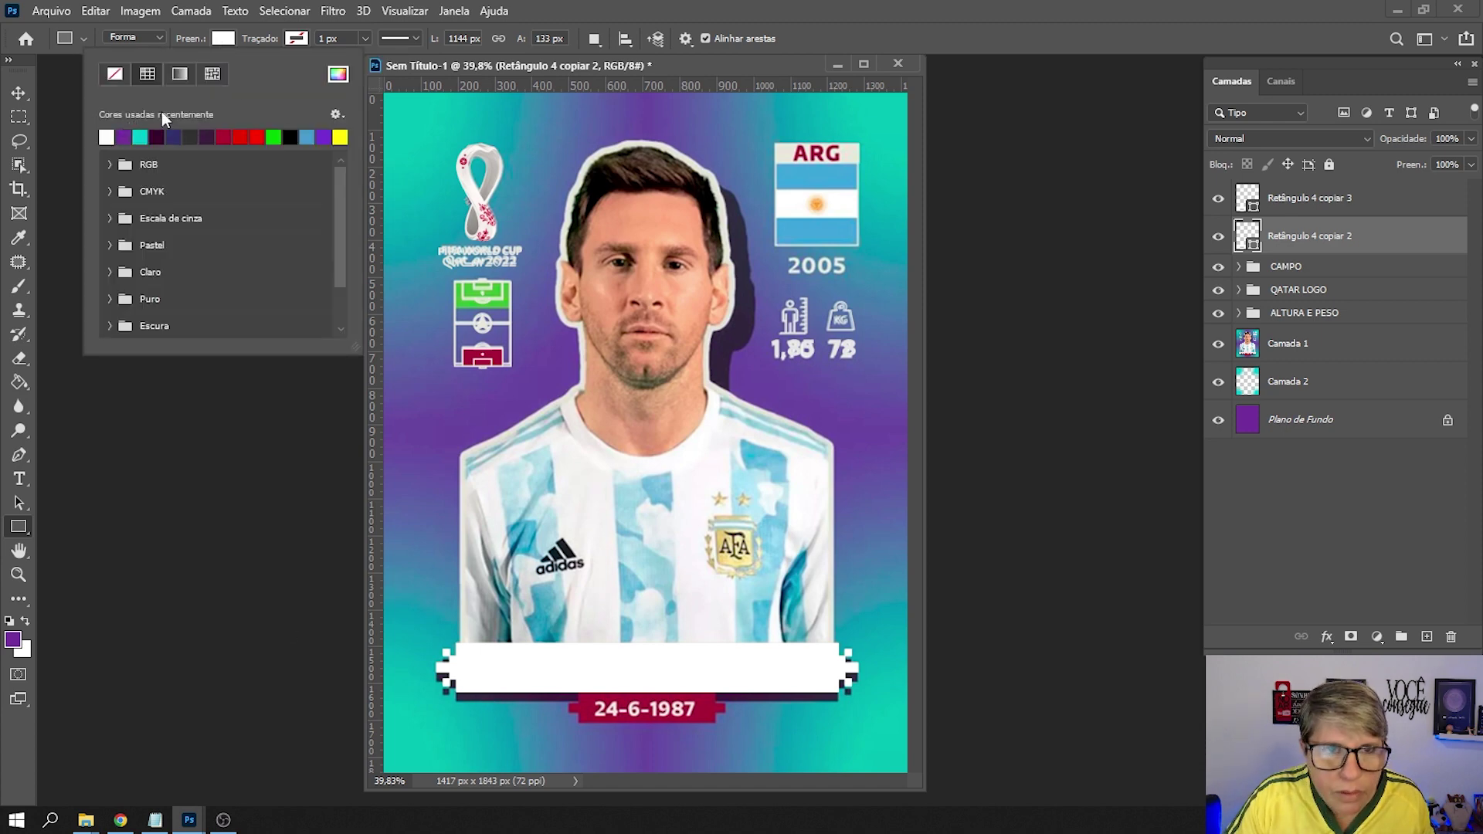
{"action": "left_click", "coordinate": [337, 75]}
{"action": "type", "text": "333333"}
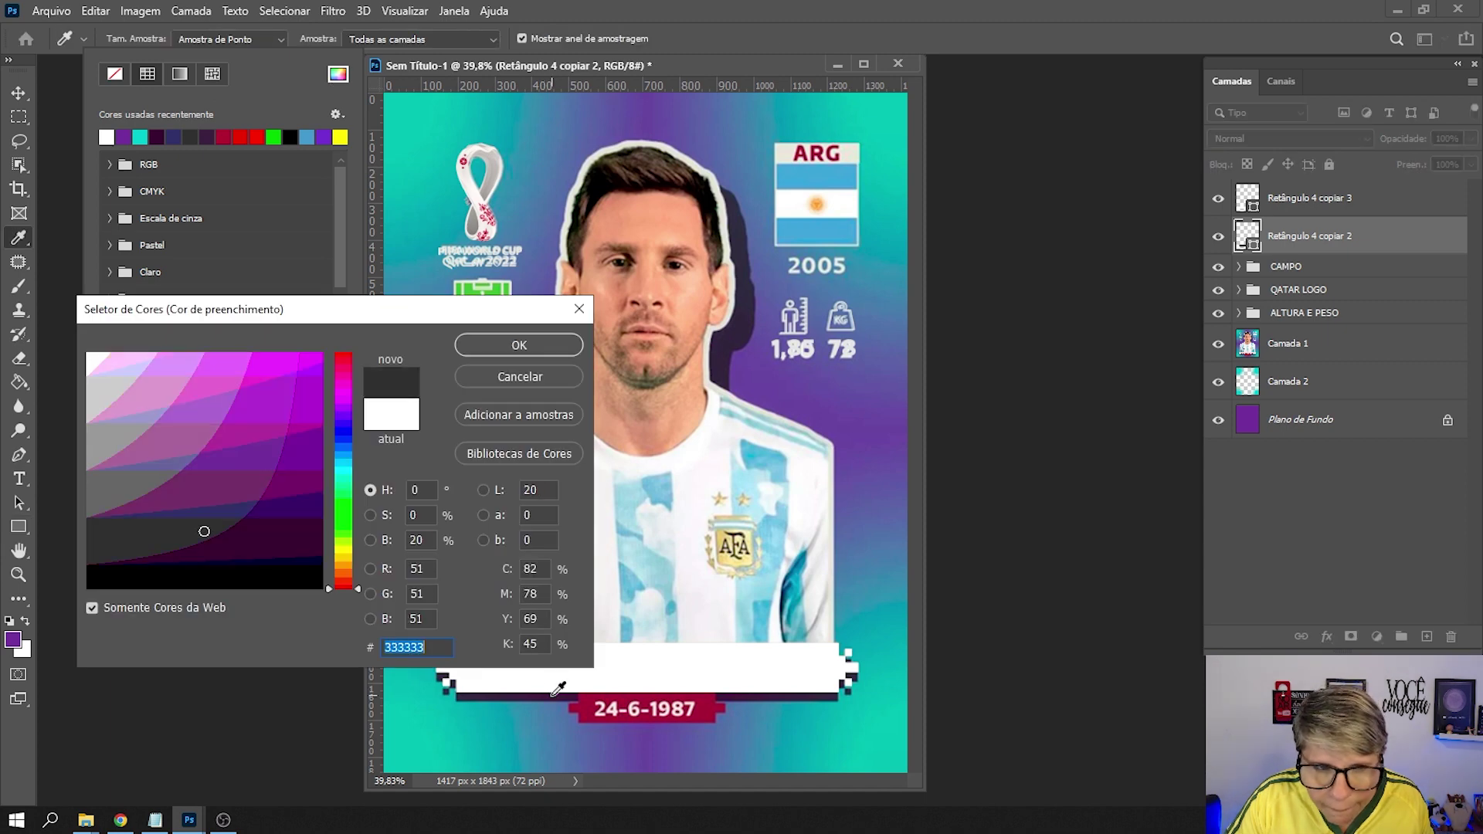
{"action": "left_click_drag", "start_coordinate": [558, 688], "coordinate": [564, 689]}
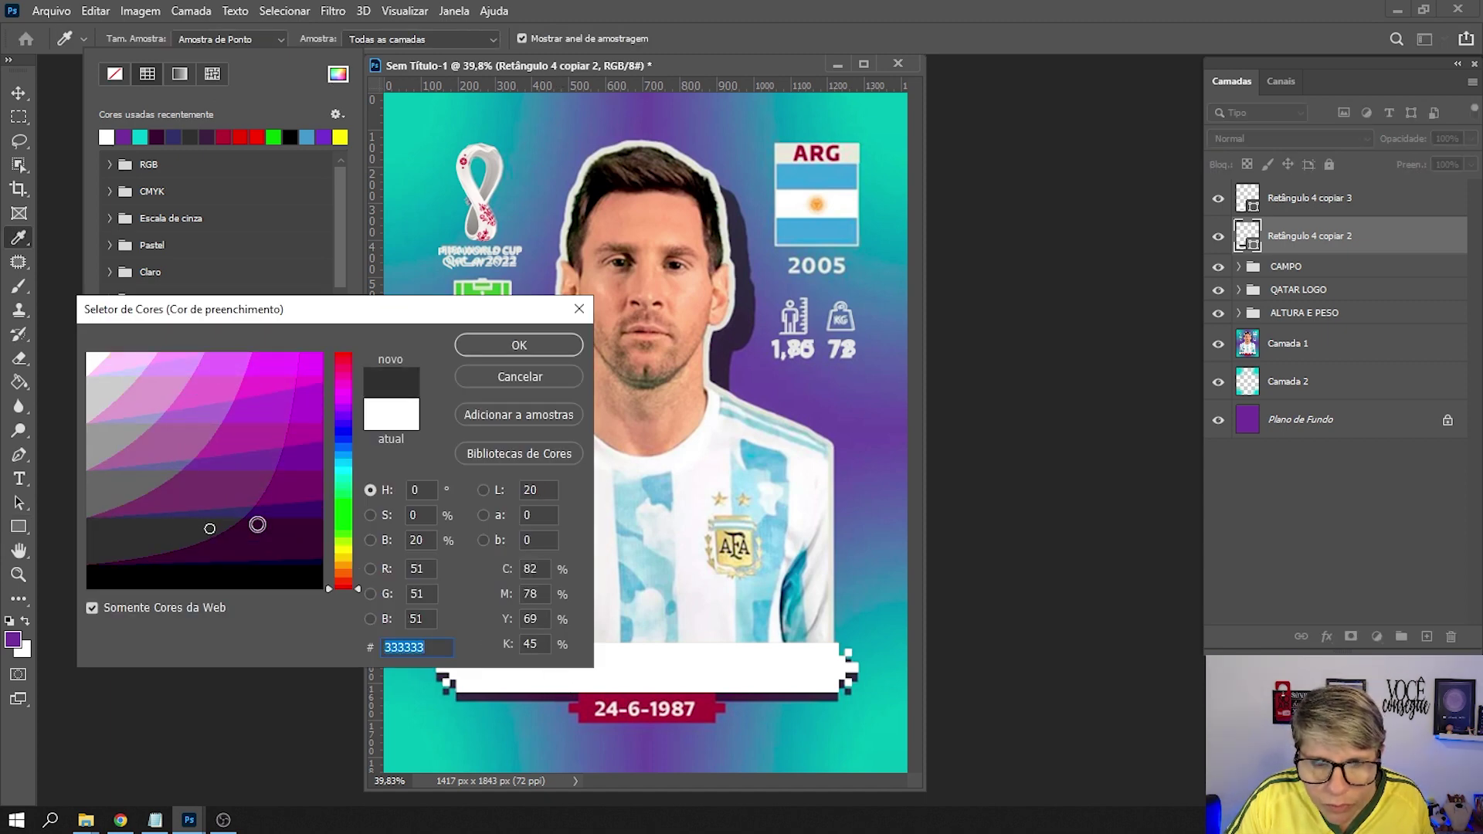
{"action": "left_click", "coordinate": [241, 512]}
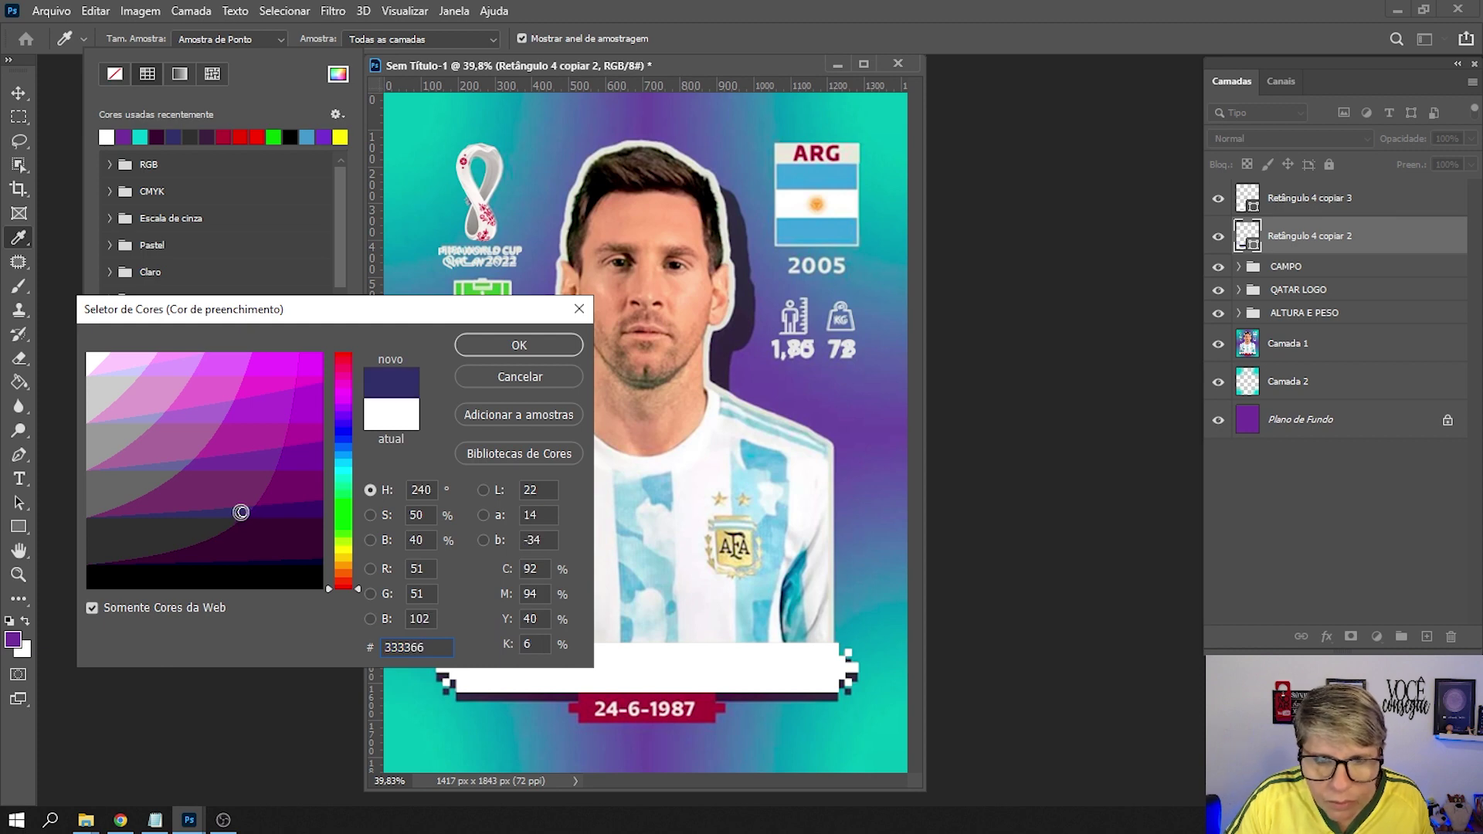
{"action": "left_click", "coordinate": [519, 347]}
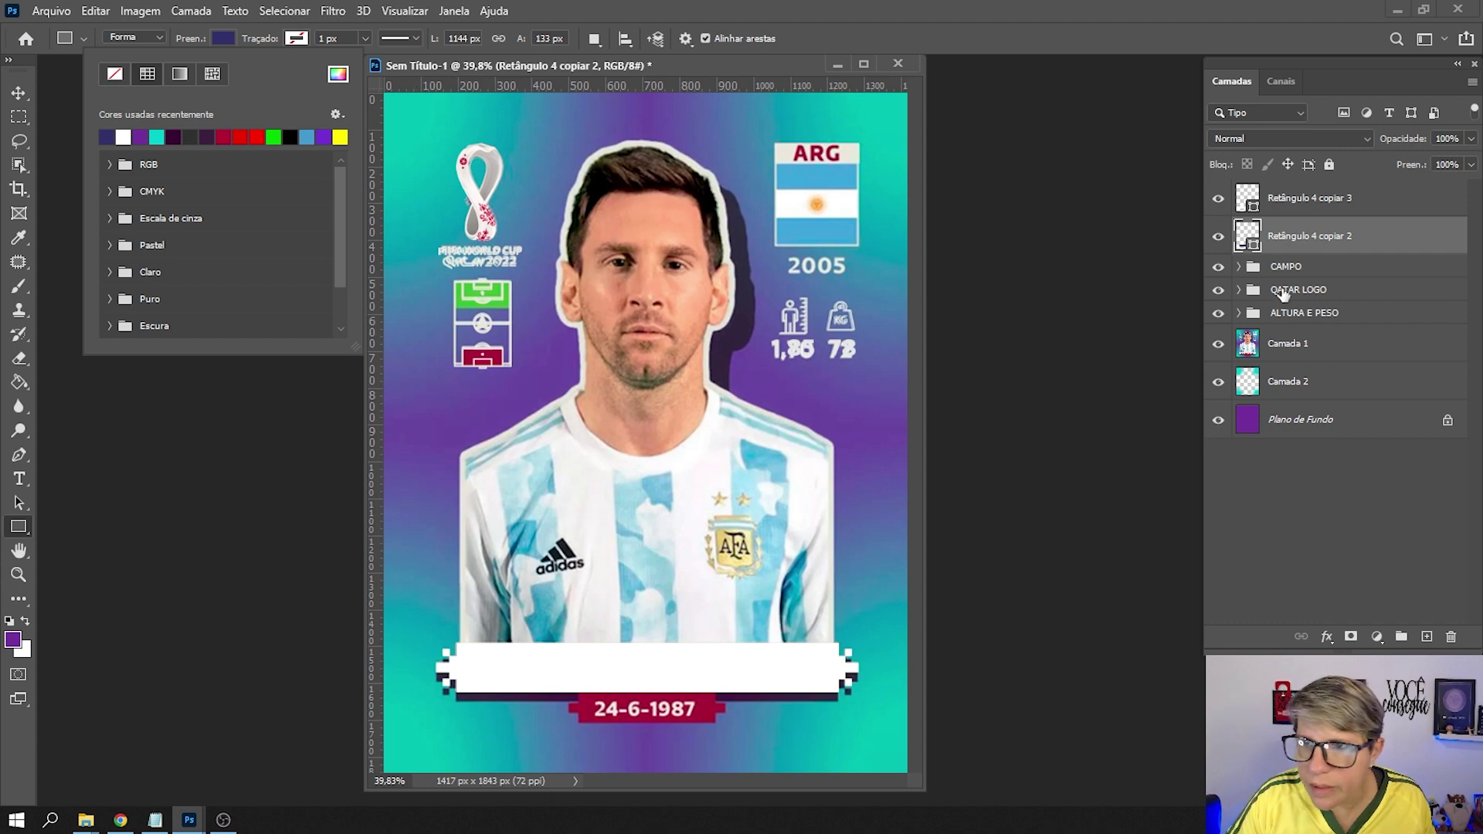
Nudge the dark blue copy down so it shows as a strip beneath the white banner.
{"action": "left_click", "coordinate": [1219, 352]}
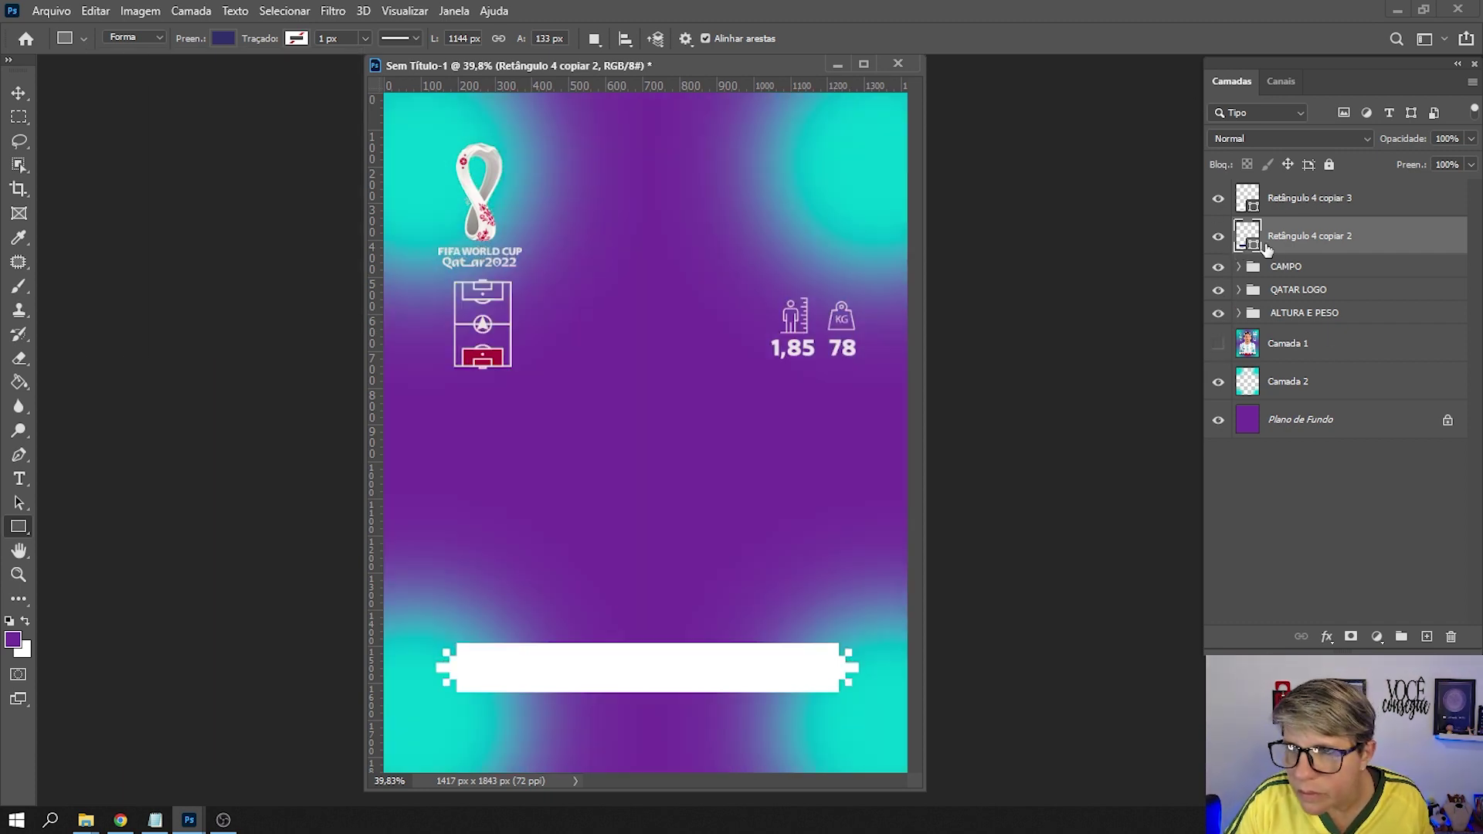
{"action": "left_click", "coordinate": [17, 93]}
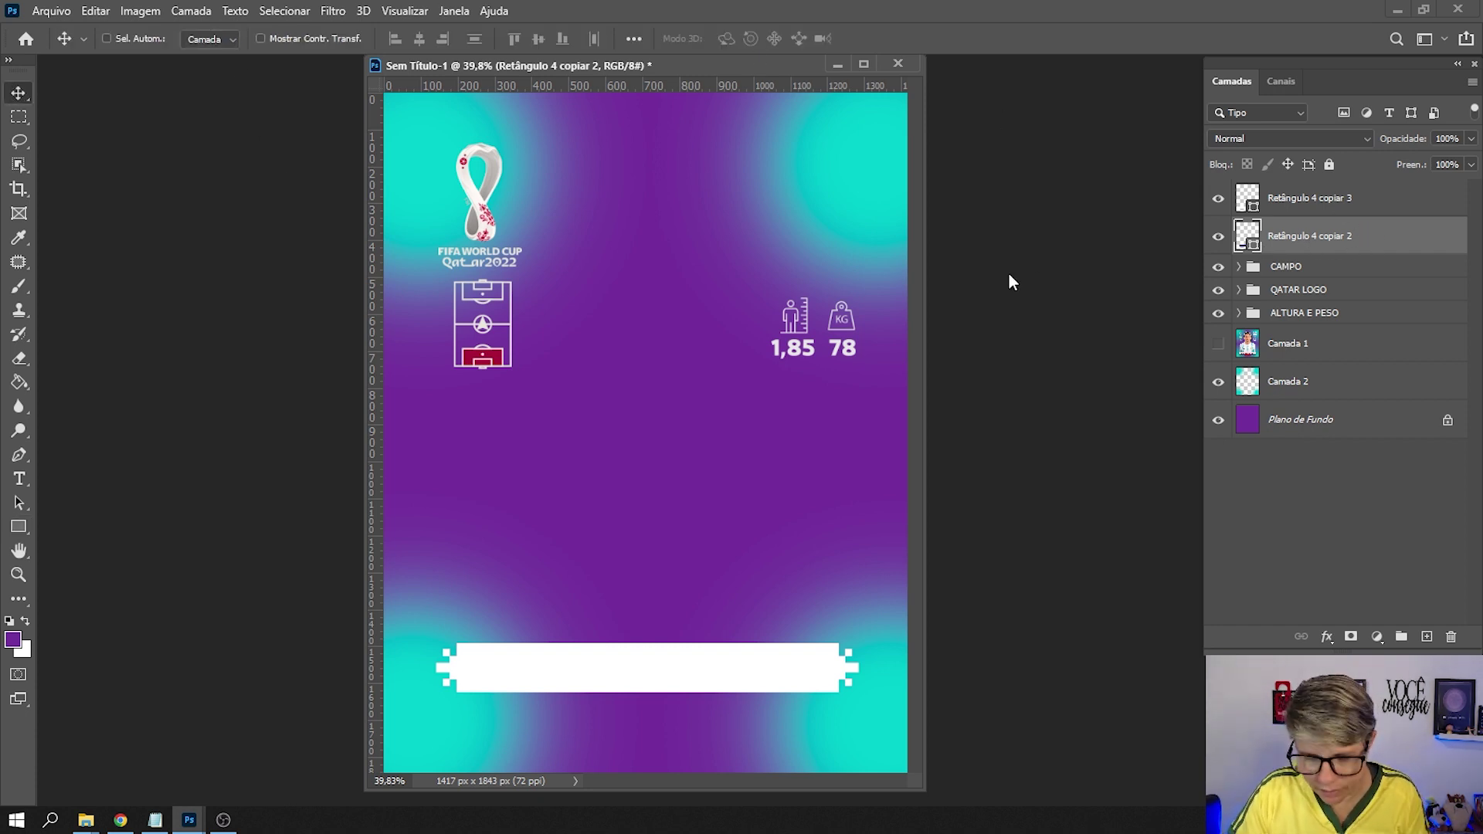
{"action": "key", "text": "Down"}
{"action": "key", "text": "Down"}
{"action": "key", "text": "Down"}
{"action": "key", "text": "Down"}
{"action": "key", "text": "Down"}
{"action": "key", "text": "Down"}
{"action": "key", "text": "Down"}
{"action": "key", "text": "Down"}
{"action": "key", "text": "Down"}
{"action": "key", "text": "Down"}
{"action": "key", "text": "Down"}
{"action": "key", "text": "Down"}
{"action": "key", "text": "Down"}
{"action": "key", "text": "Down"}
{"action": "key", "text": "Down"}
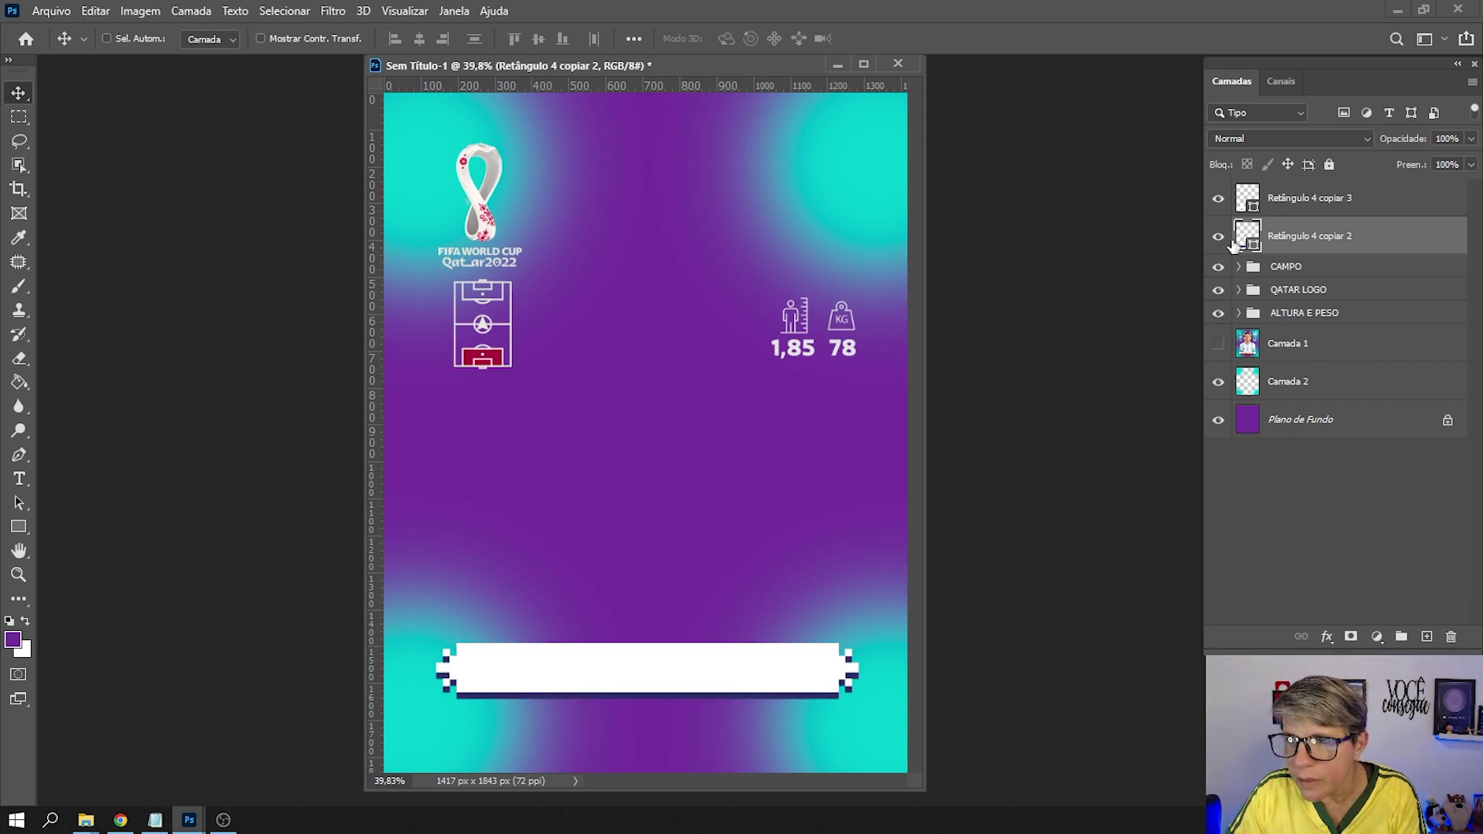
{"action": "left_click", "coordinate": [1219, 346]}
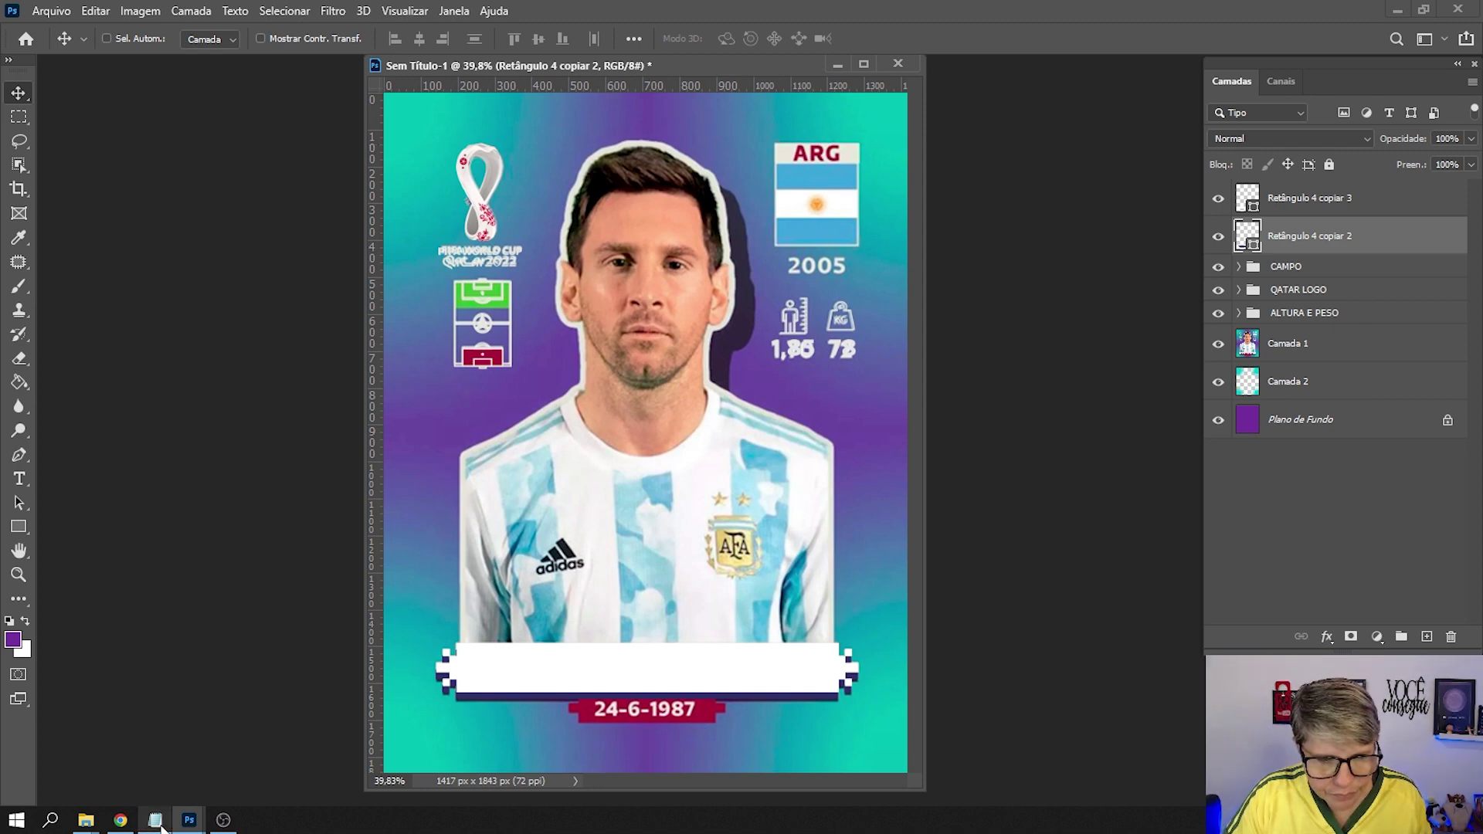
Zoom into the date banner area and add an empty Camada 3 layer at the top of the stack.
{"action": "left_click", "coordinate": [189, 821]}
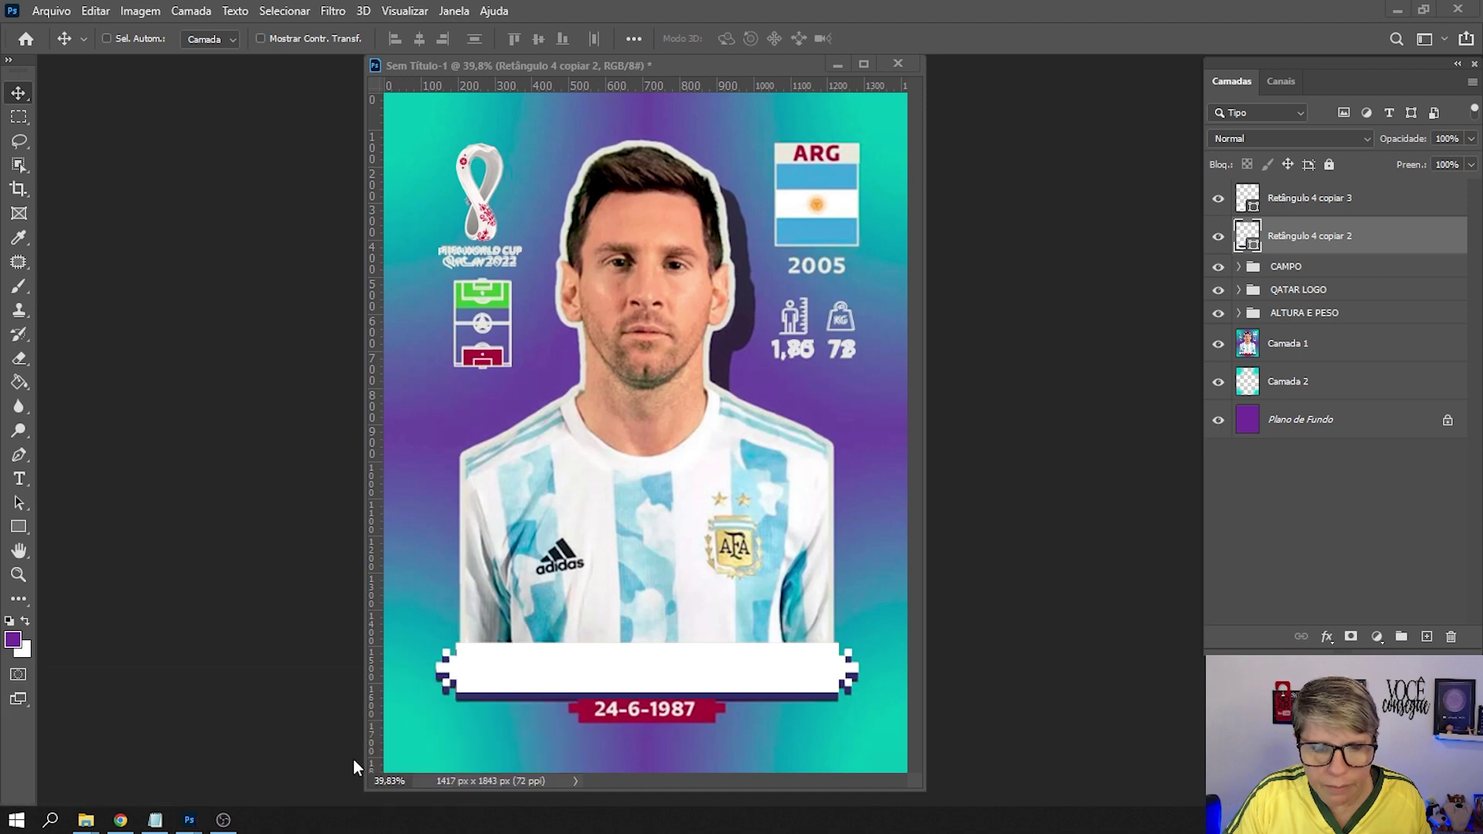
{"action": "left_click", "coordinate": [15, 528]}
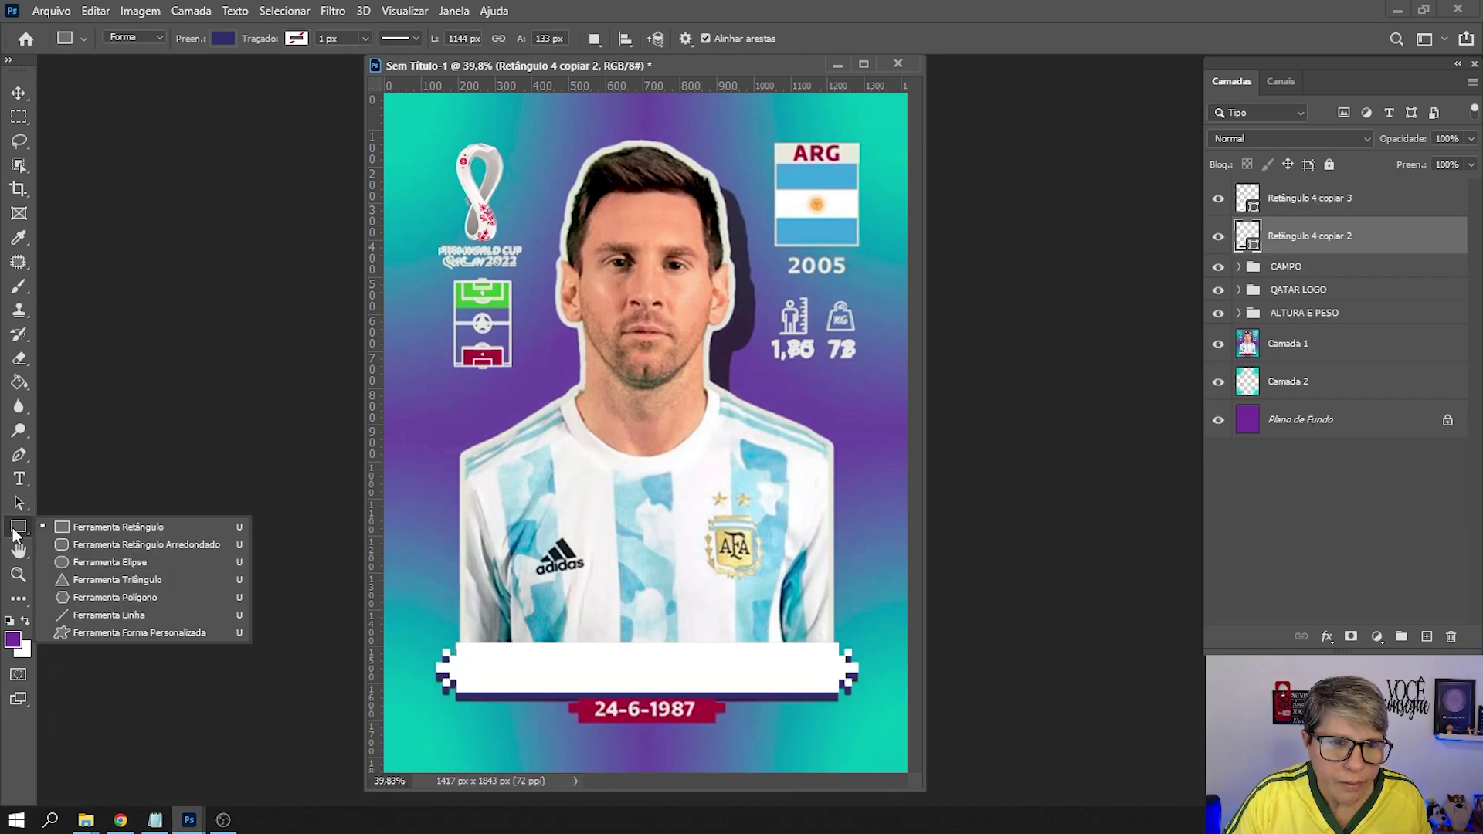
{"action": "left_click", "coordinate": [139, 532]}
{"action": "scroll", "coordinate": [597, 699], "scroll_direction": "up", "scroll_amount": 3}
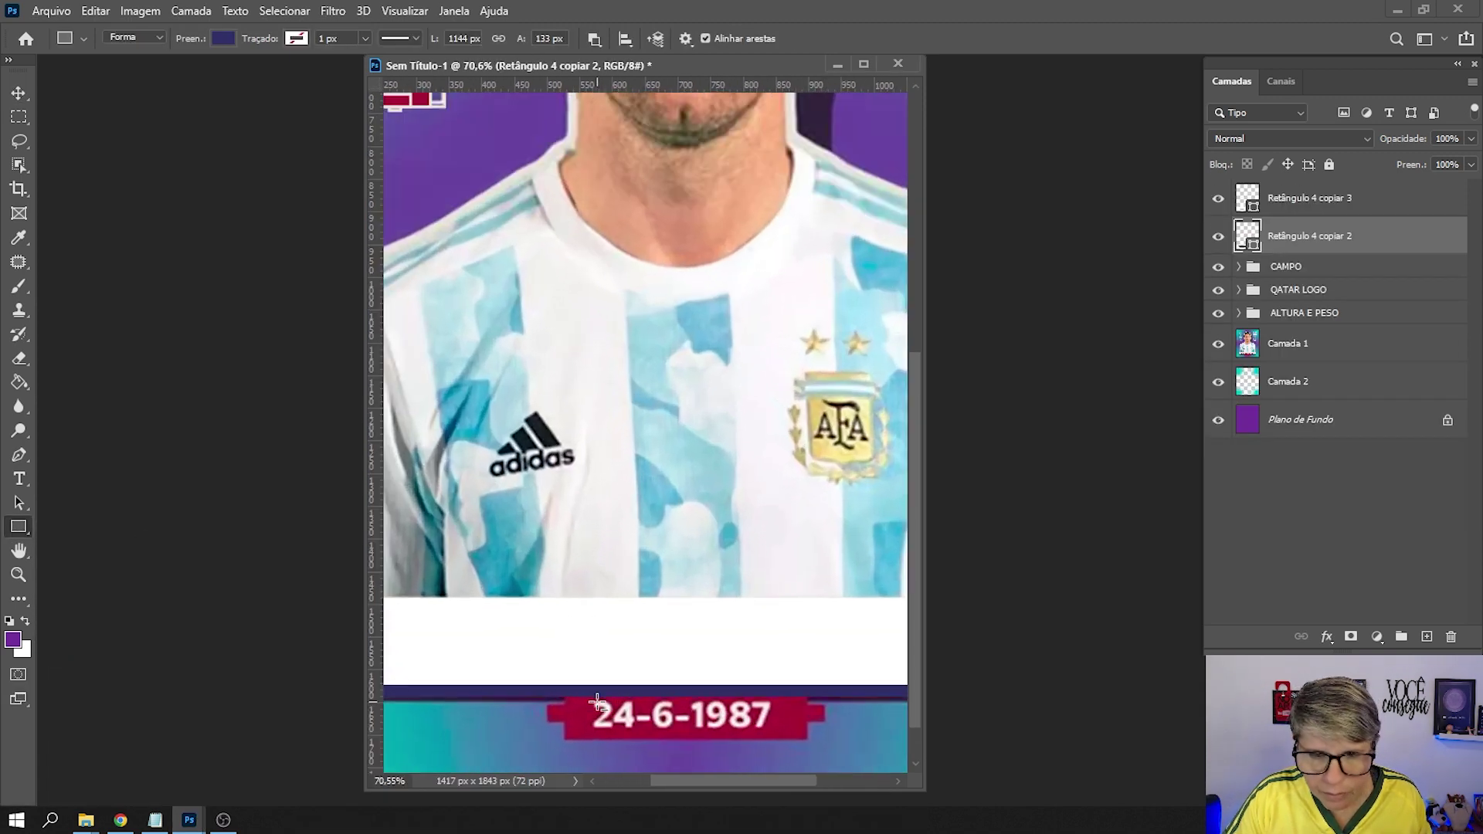
{"action": "scroll", "coordinate": [597, 699], "scroll_direction": "up", "scroll_amount": 2}
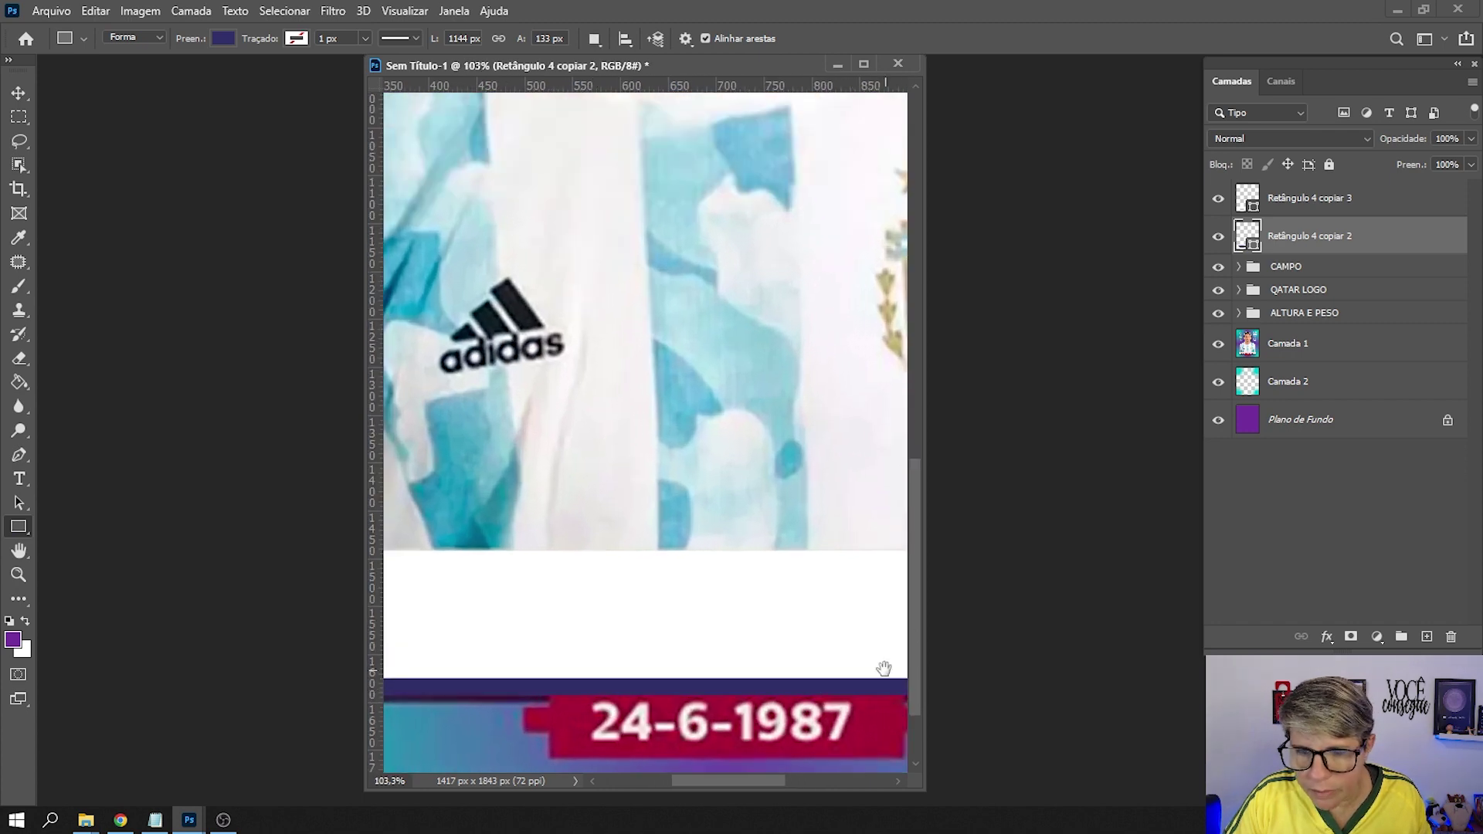
{"action": "left_click_drag", "start_coordinate": [860, 648], "coordinate": [792, 494]}
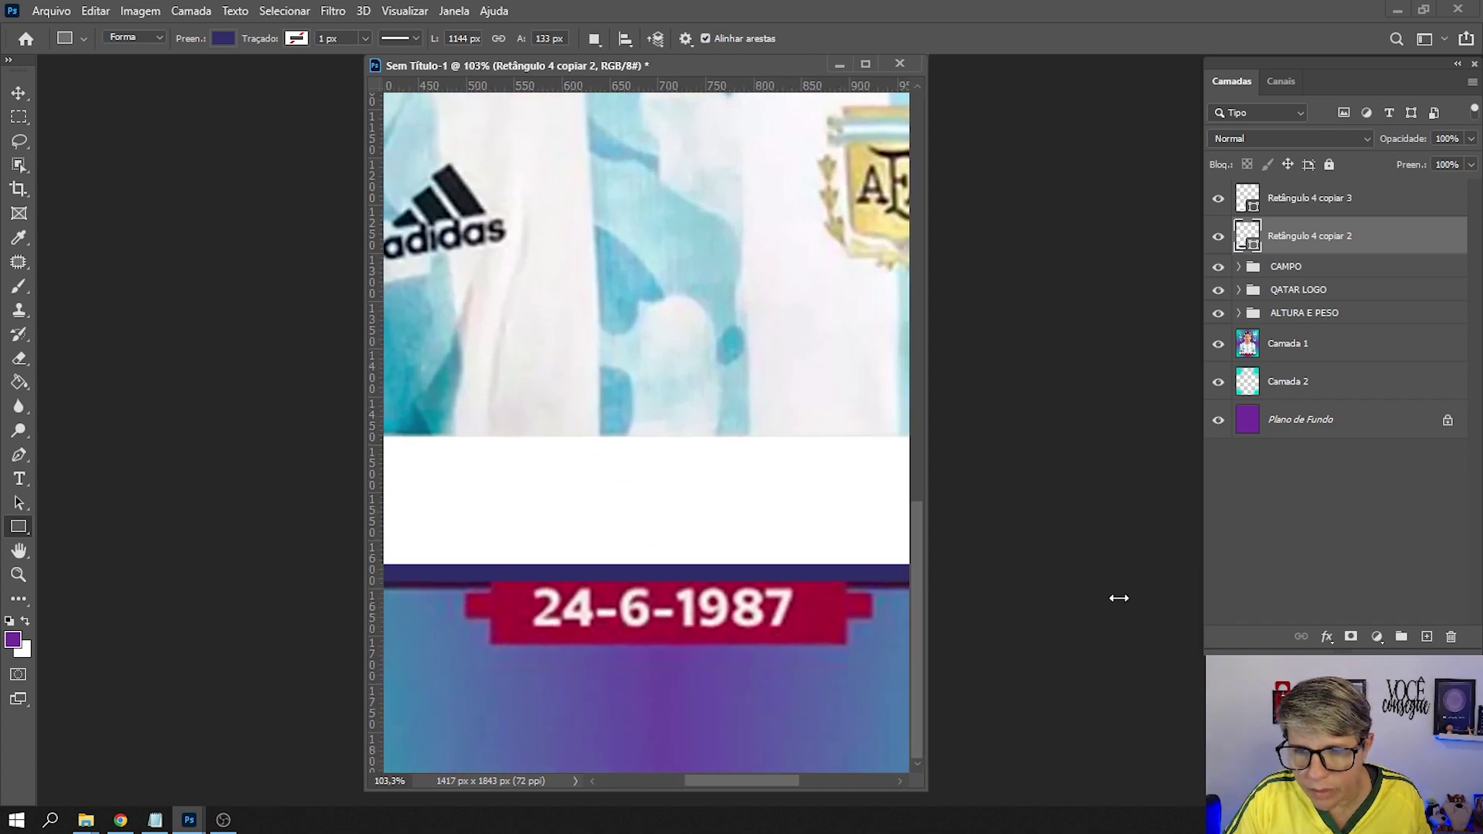
{"action": "left_click_drag", "start_coordinate": [924, 606], "coordinate": [1159, 607]}
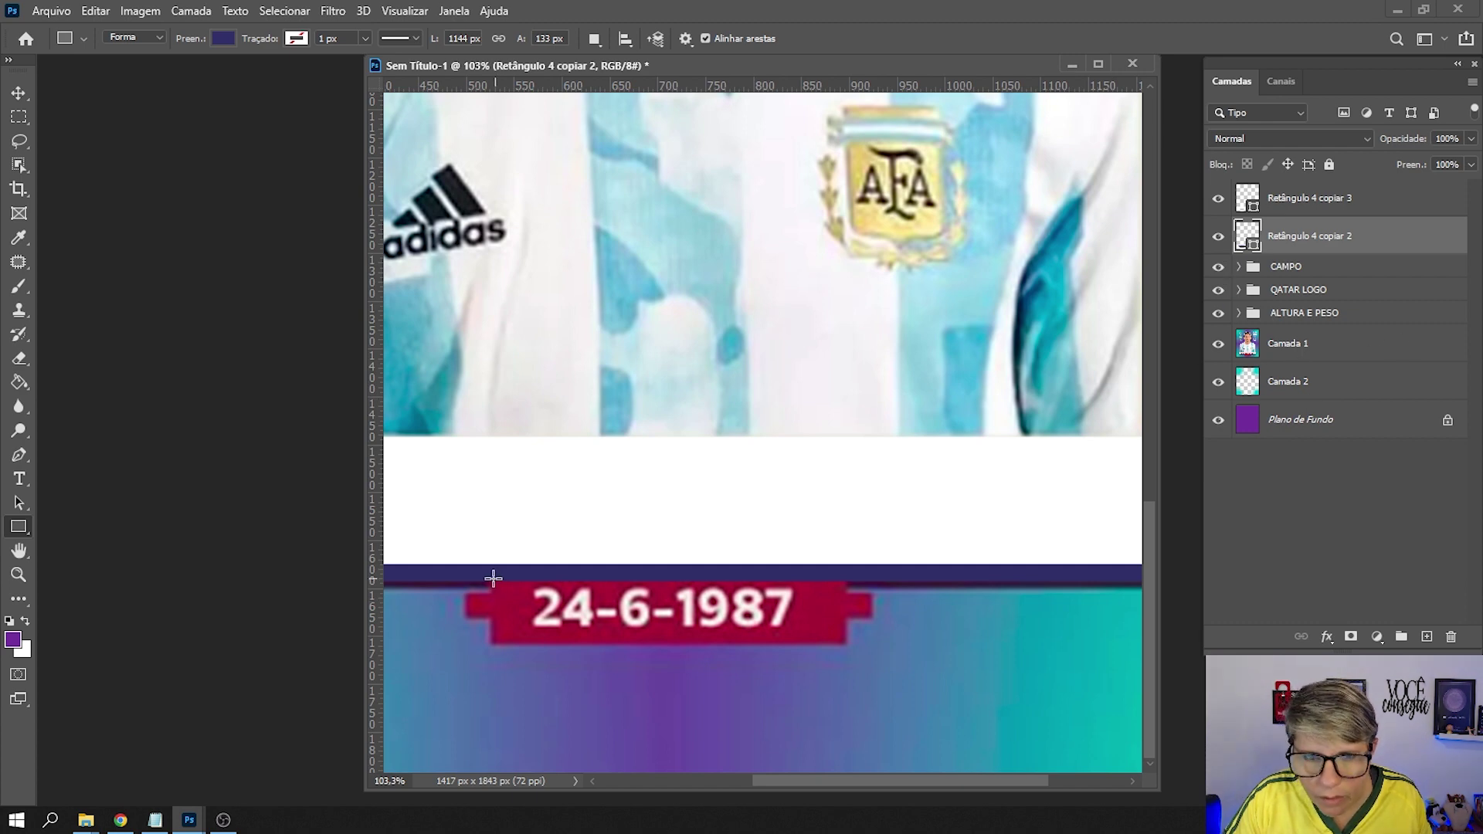
{"action": "left_click", "coordinate": [1426, 638]}
{"action": "left_click_drag", "start_coordinate": [1391, 241], "coordinate": [1418, 195]}
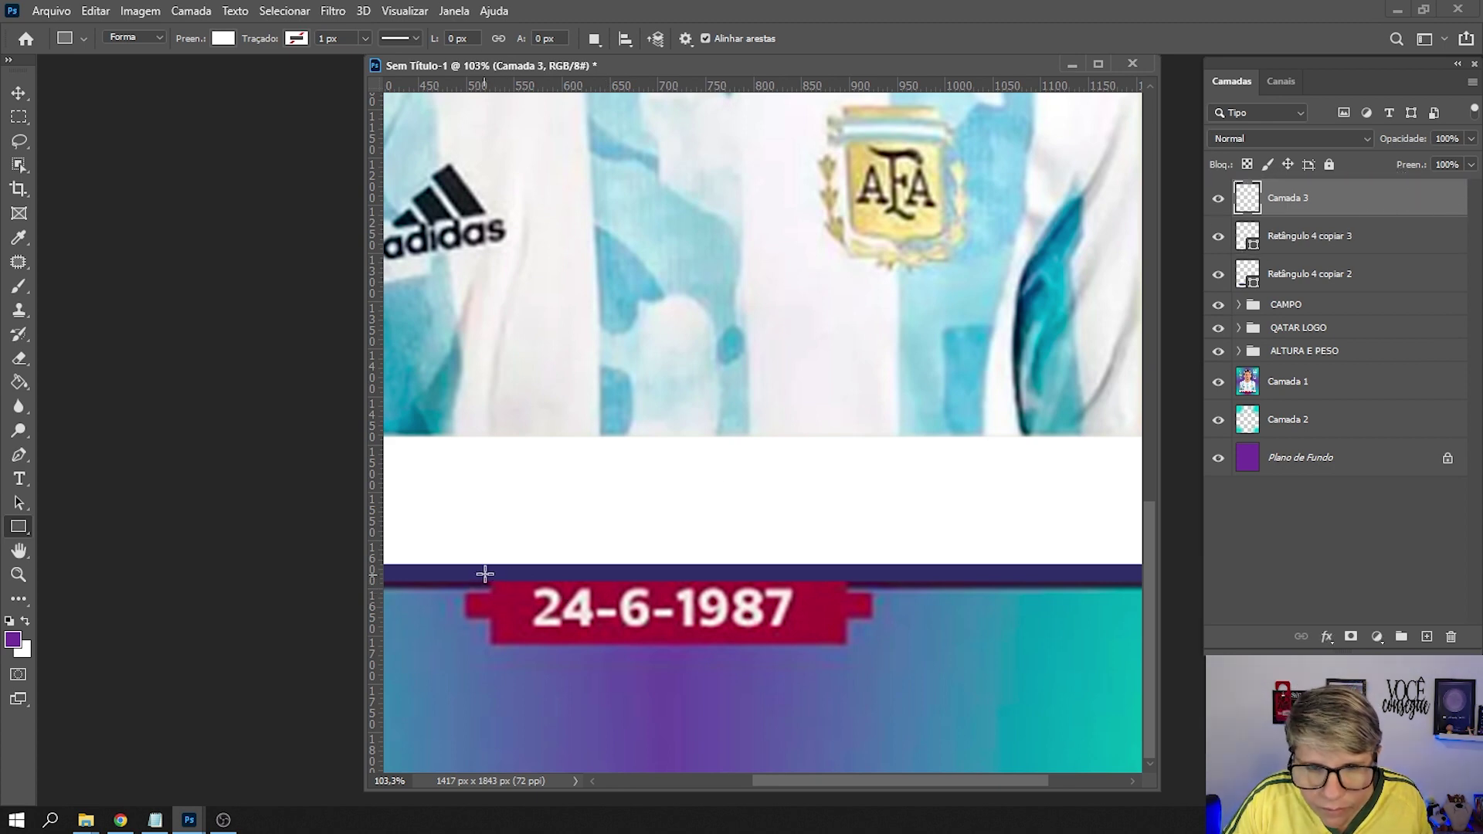
{"action": "left_click", "coordinate": [1222, 278]}
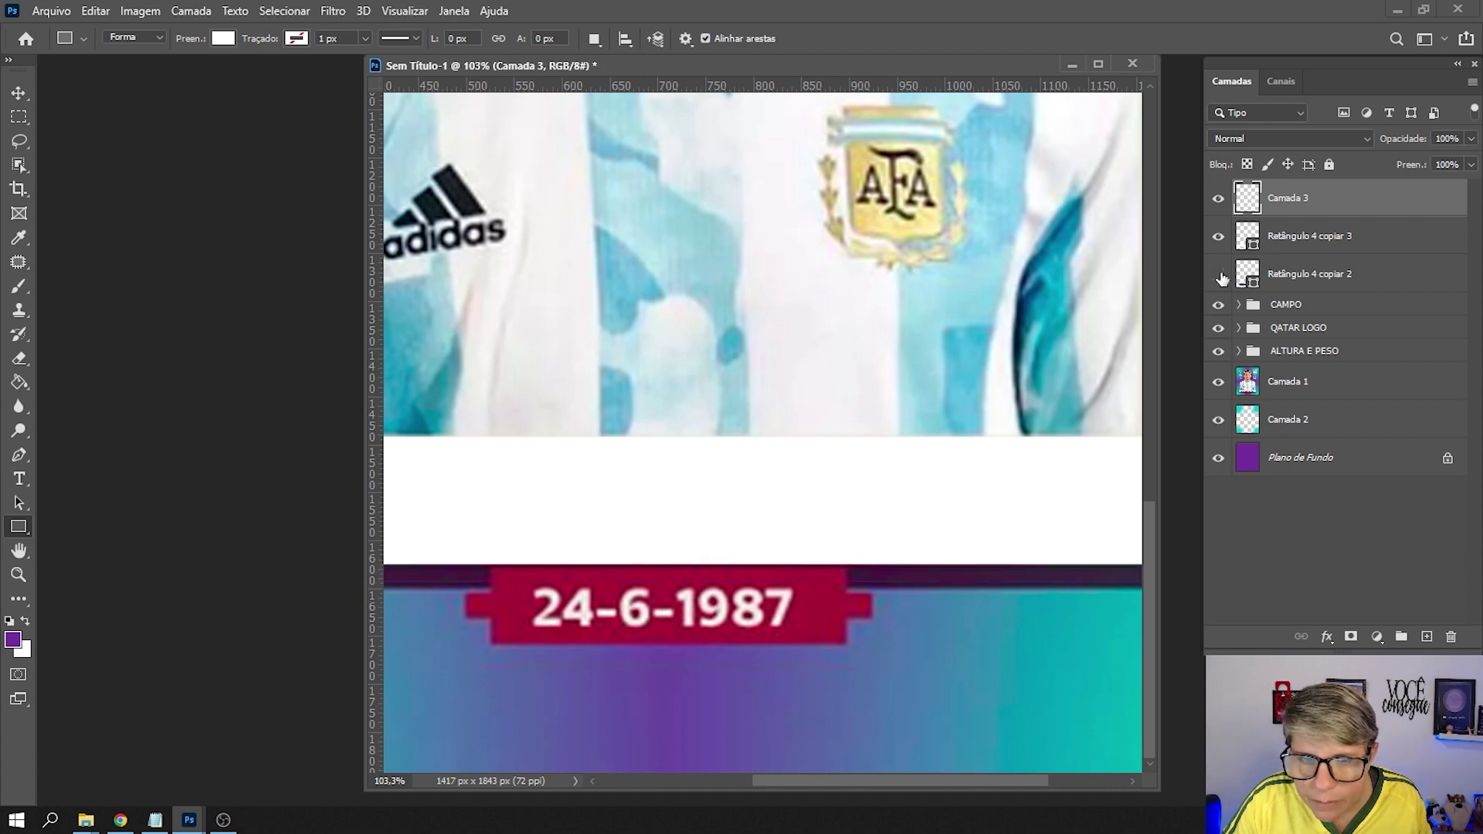
Hide the white rectangle and draw a wide crimson #990033 rectangle over the date banner.
{"action": "left_click", "coordinate": [1220, 238]}
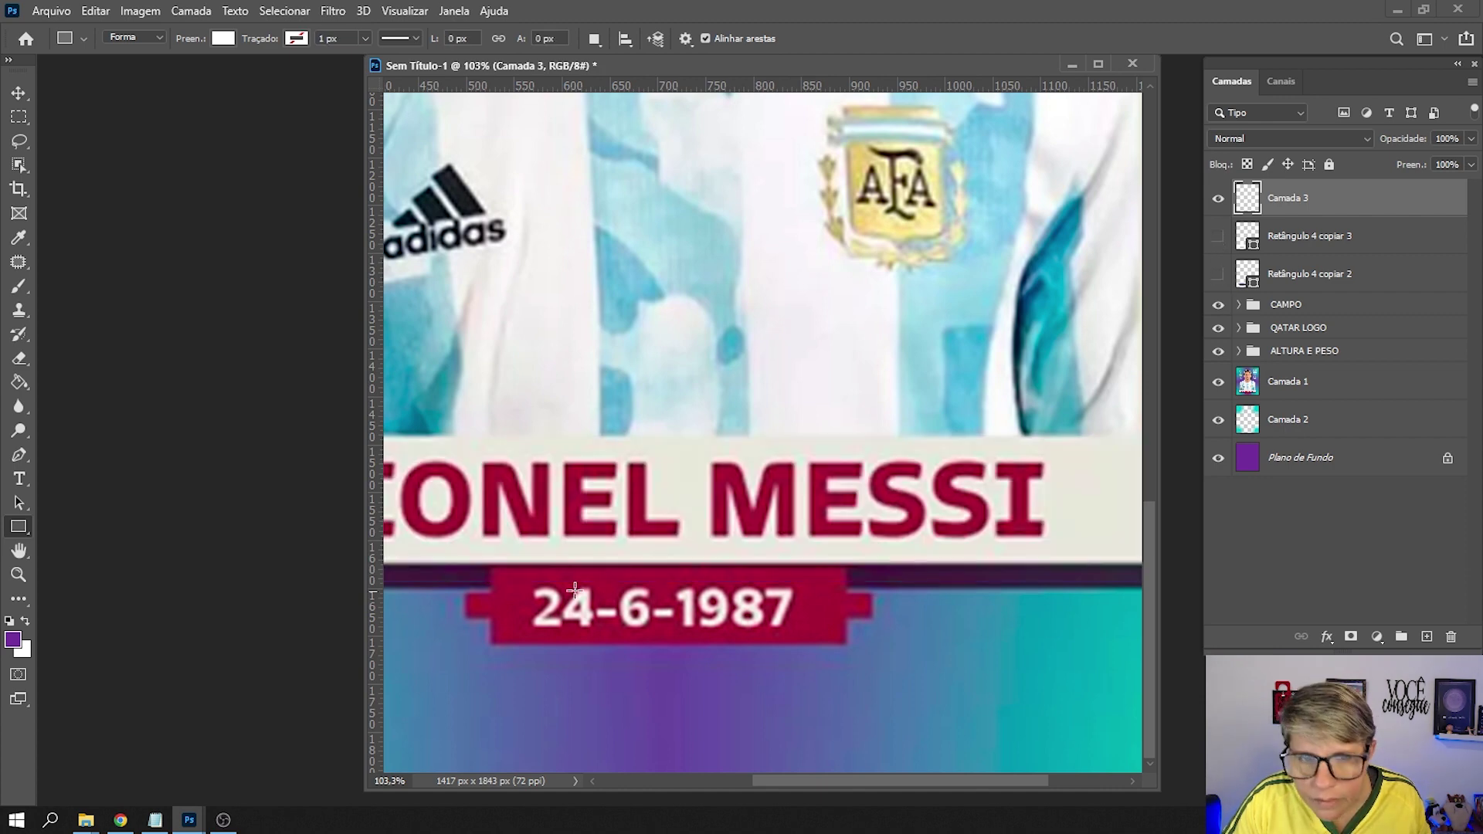
{"action": "left_click_drag", "start_coordinate": [491, 567], "coordinate": [811, 644]}
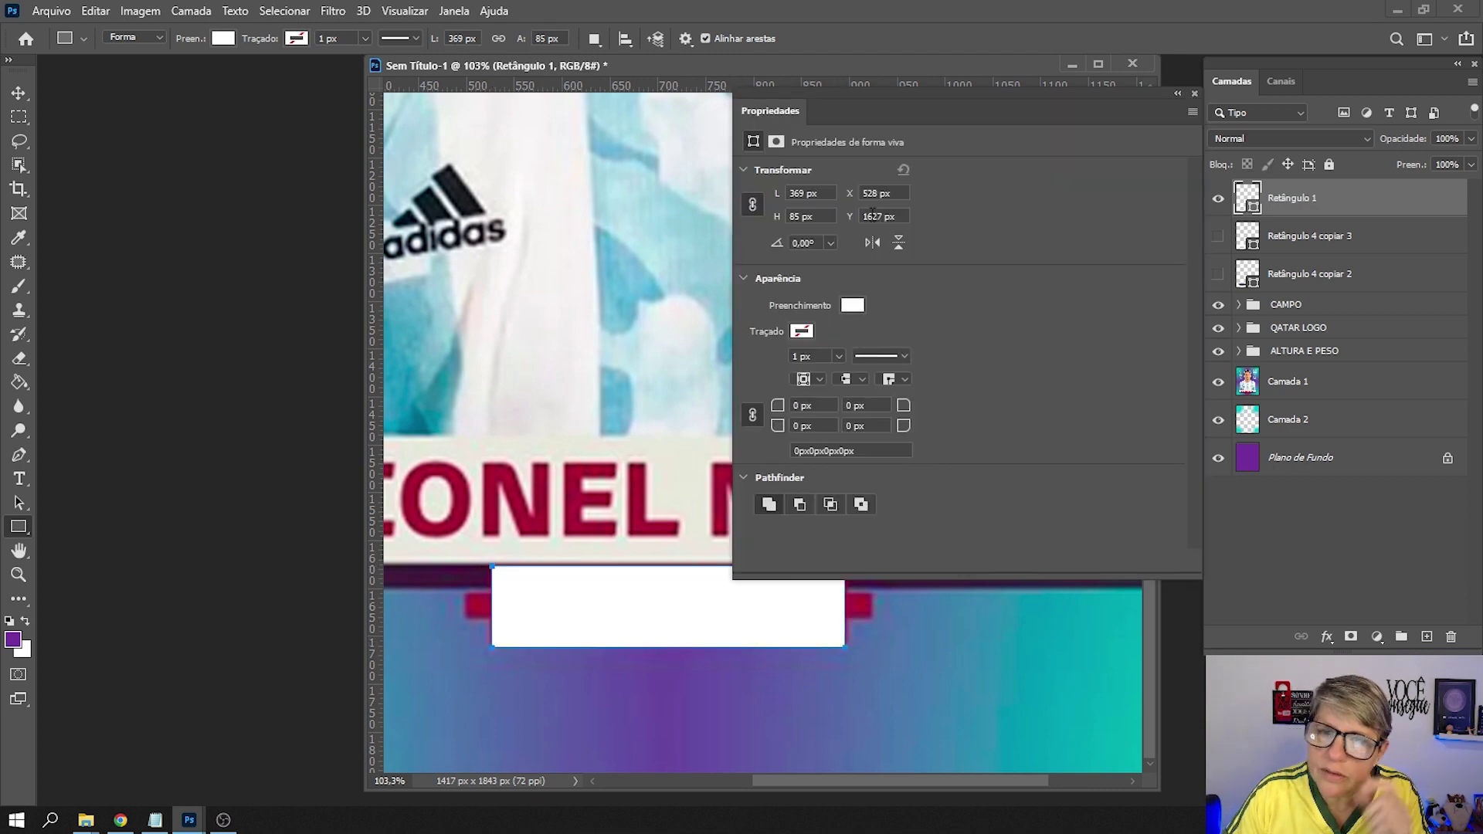
{"action": "left_click", "coordinate": [852, 306]}
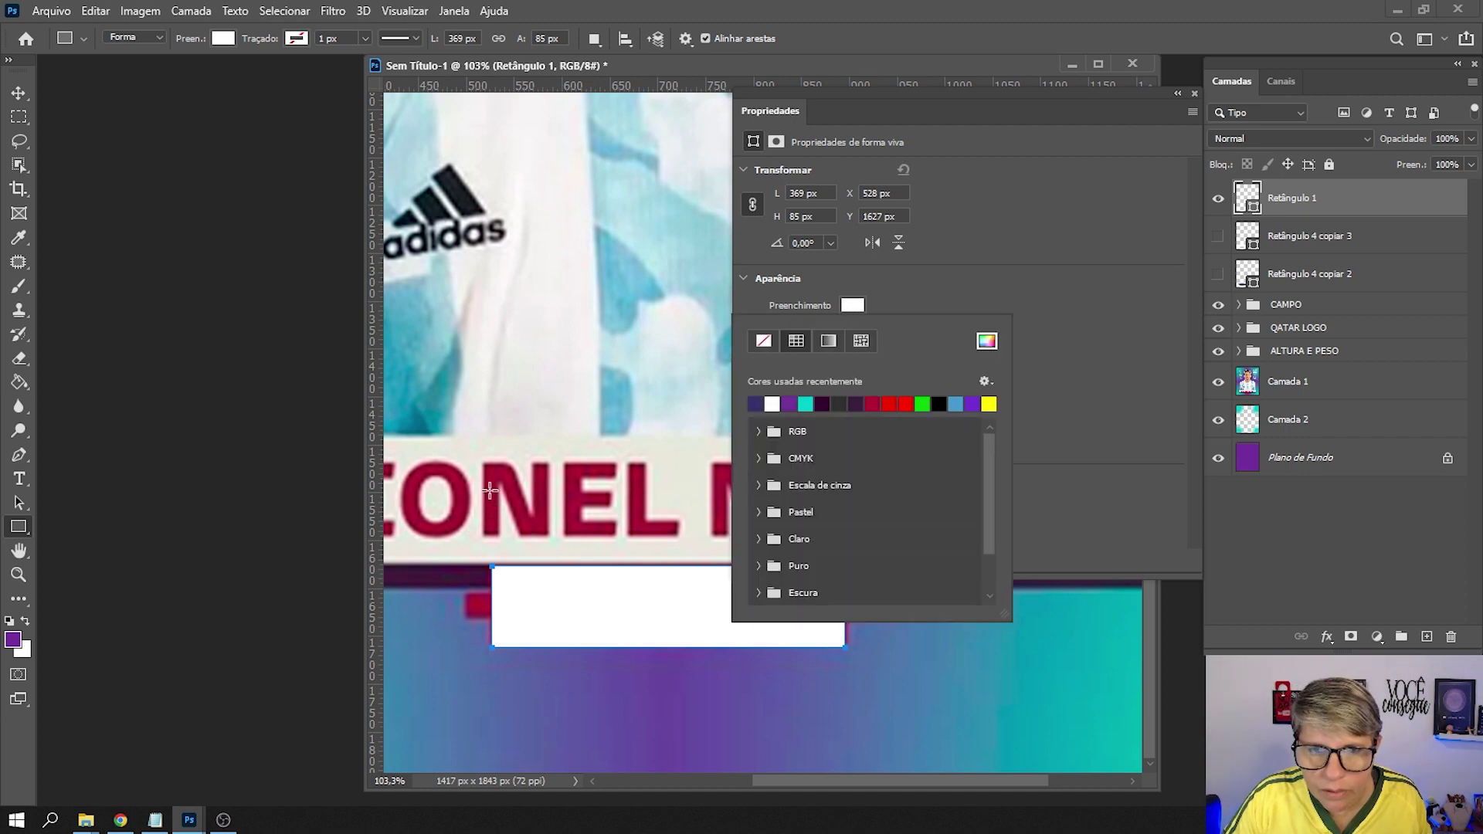
{"action": "left_click", "coordinate": [987, 341]}
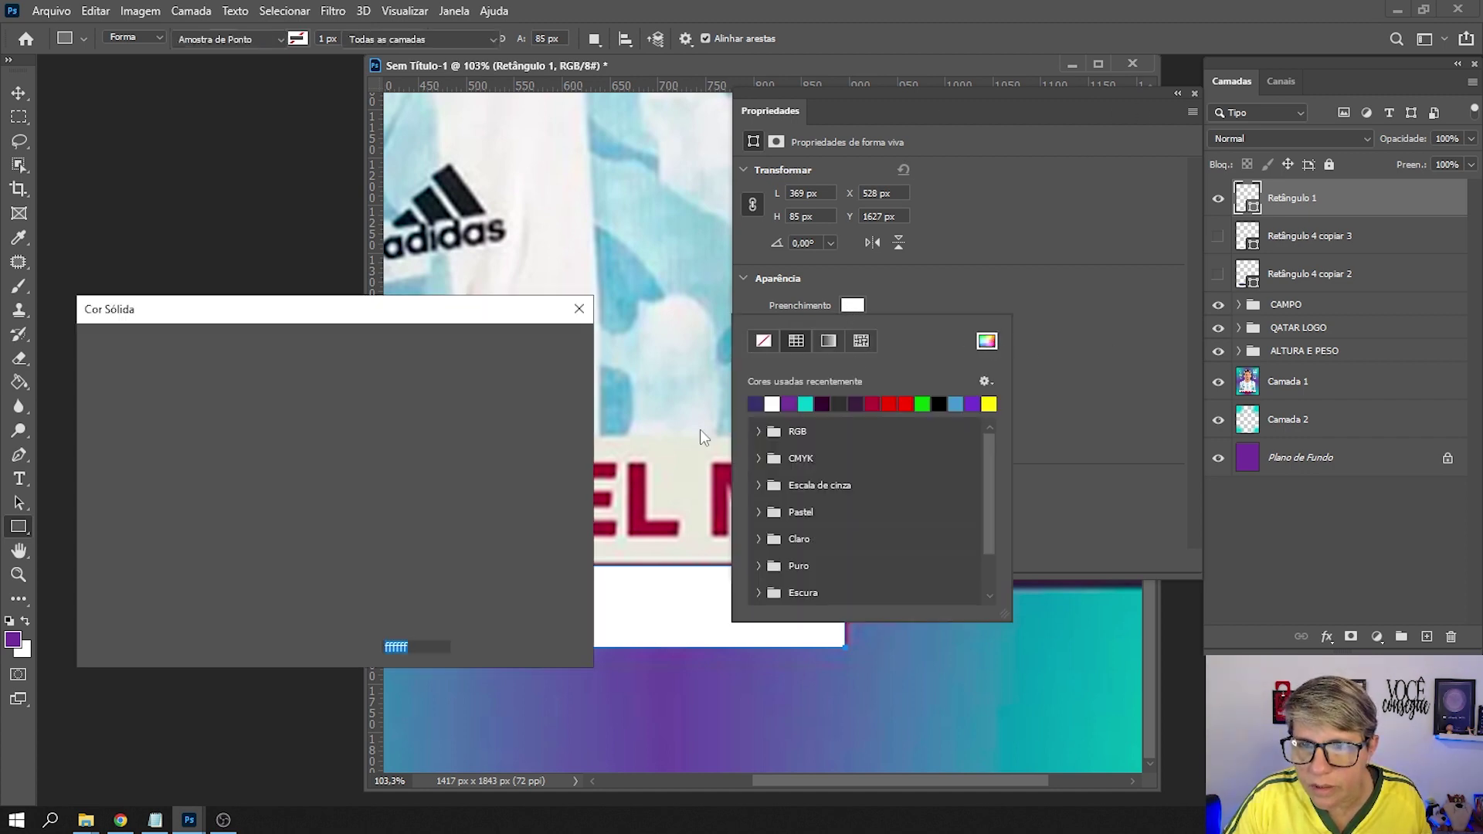
{"action": "left_click", "coordinate": [637, 477]}
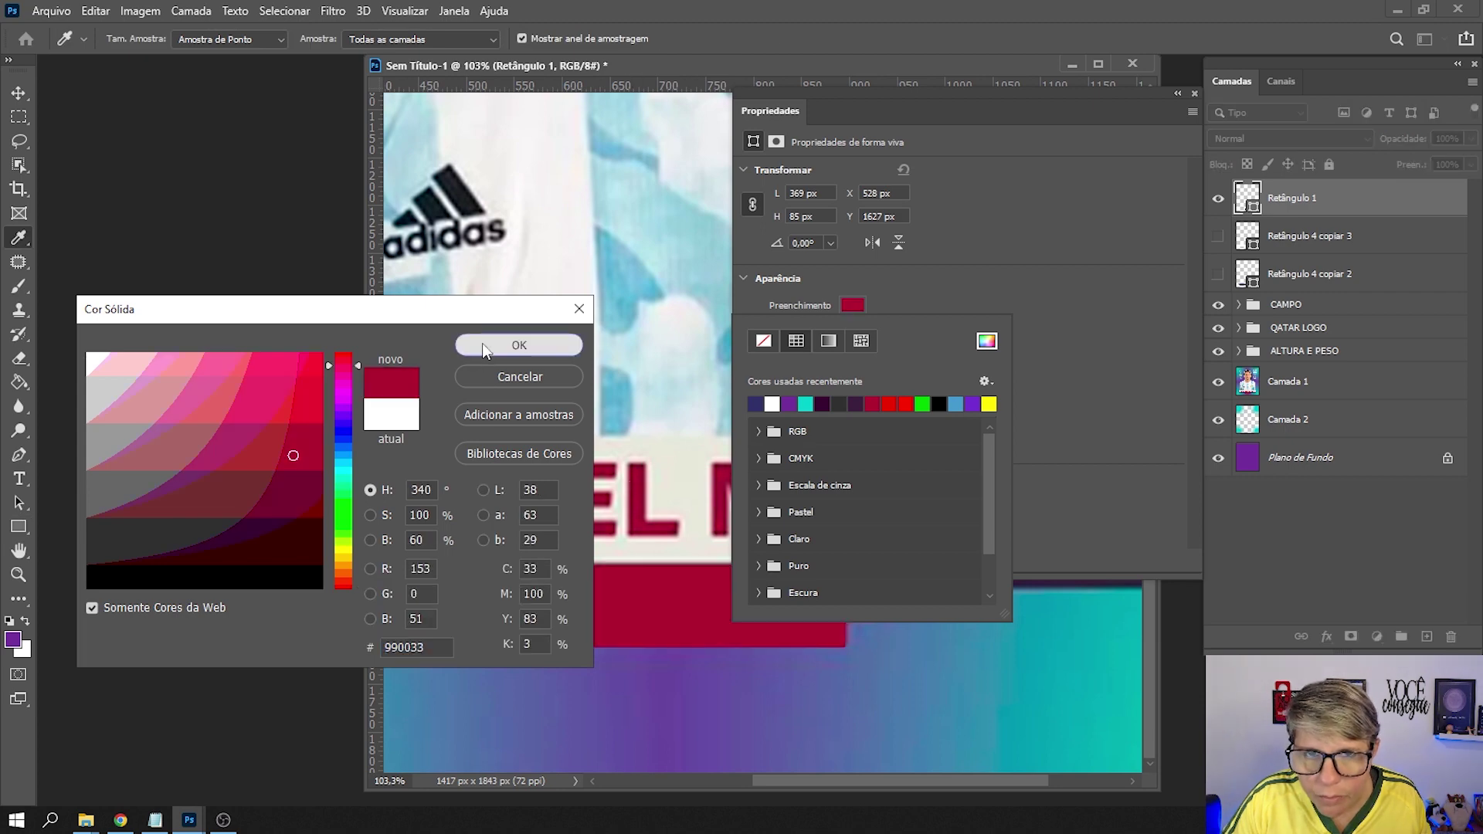
{"action": "left_click", "coordinate": [482, 343]}
{"action": "left_click", "coordinate": [1194, 94]}
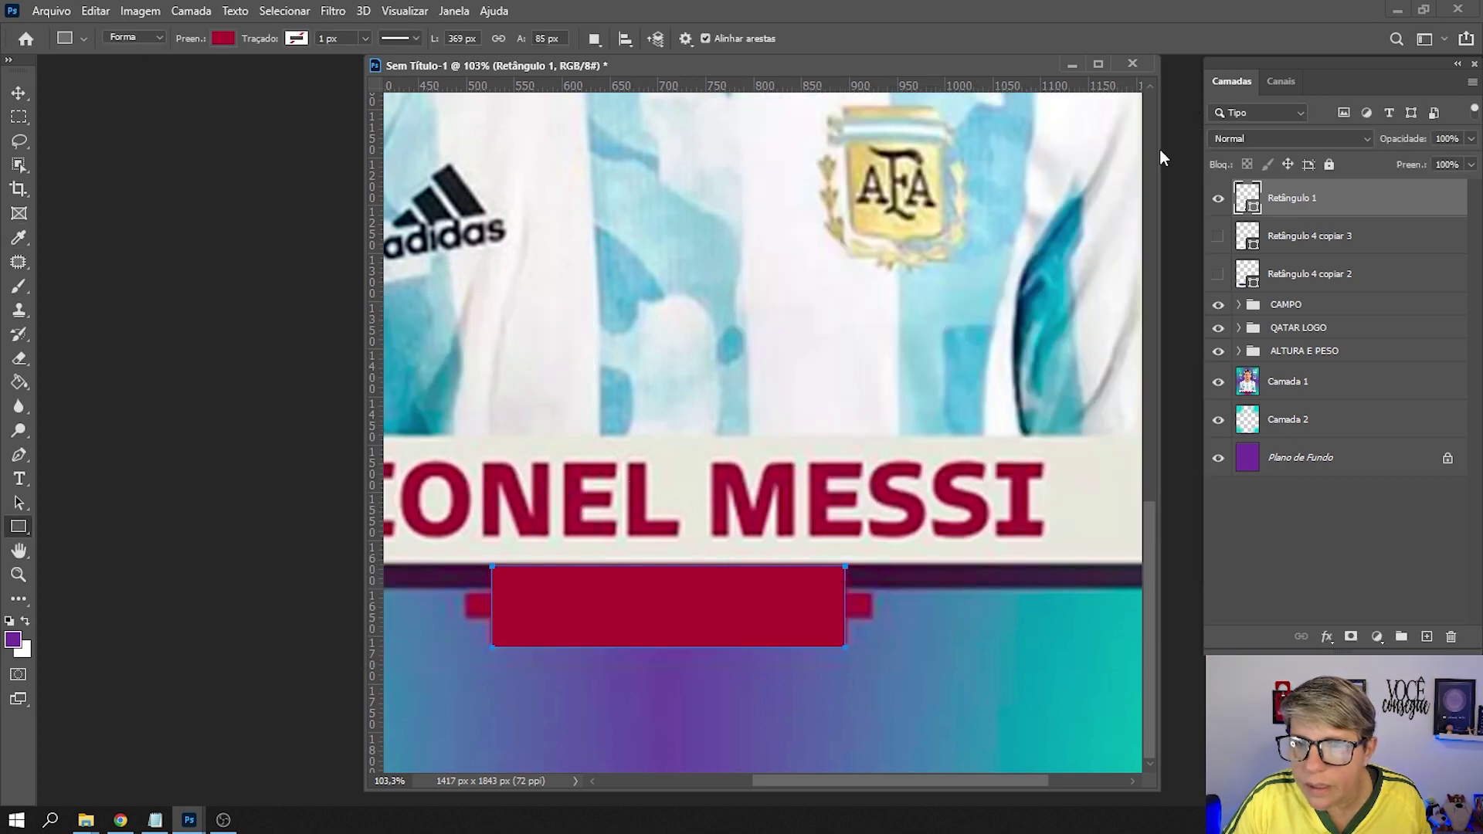
On a new layer, draw a thin crimson bar across the date banner.
{"action": "left_click", "coordinate": [1428, 637]}
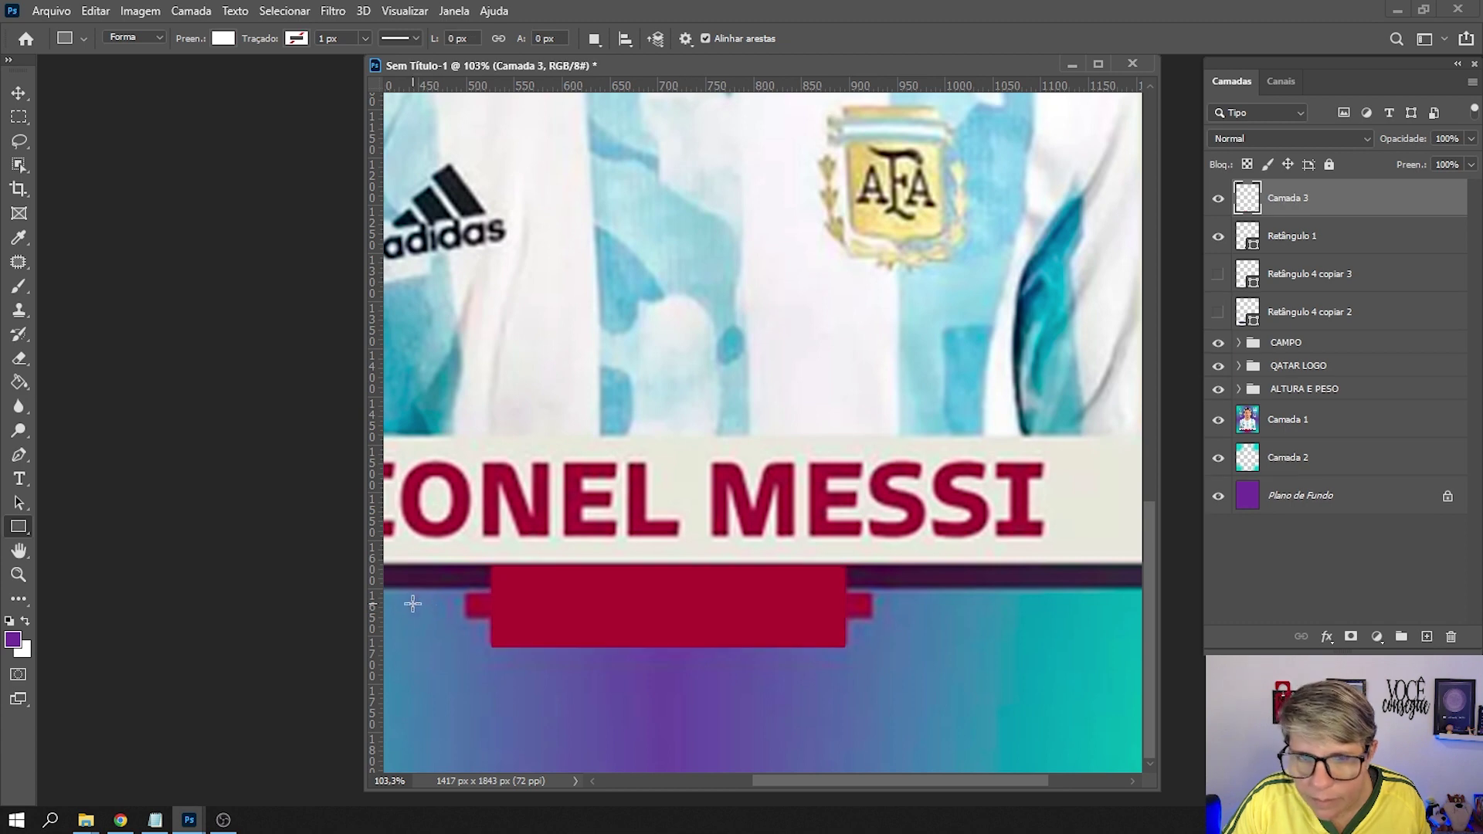
{"action": "left_click_drag", "start_coordinate": [467, 594], "coordinate": [869, 615]}
{"action": "left_click", "coordinate": [853, 305]}
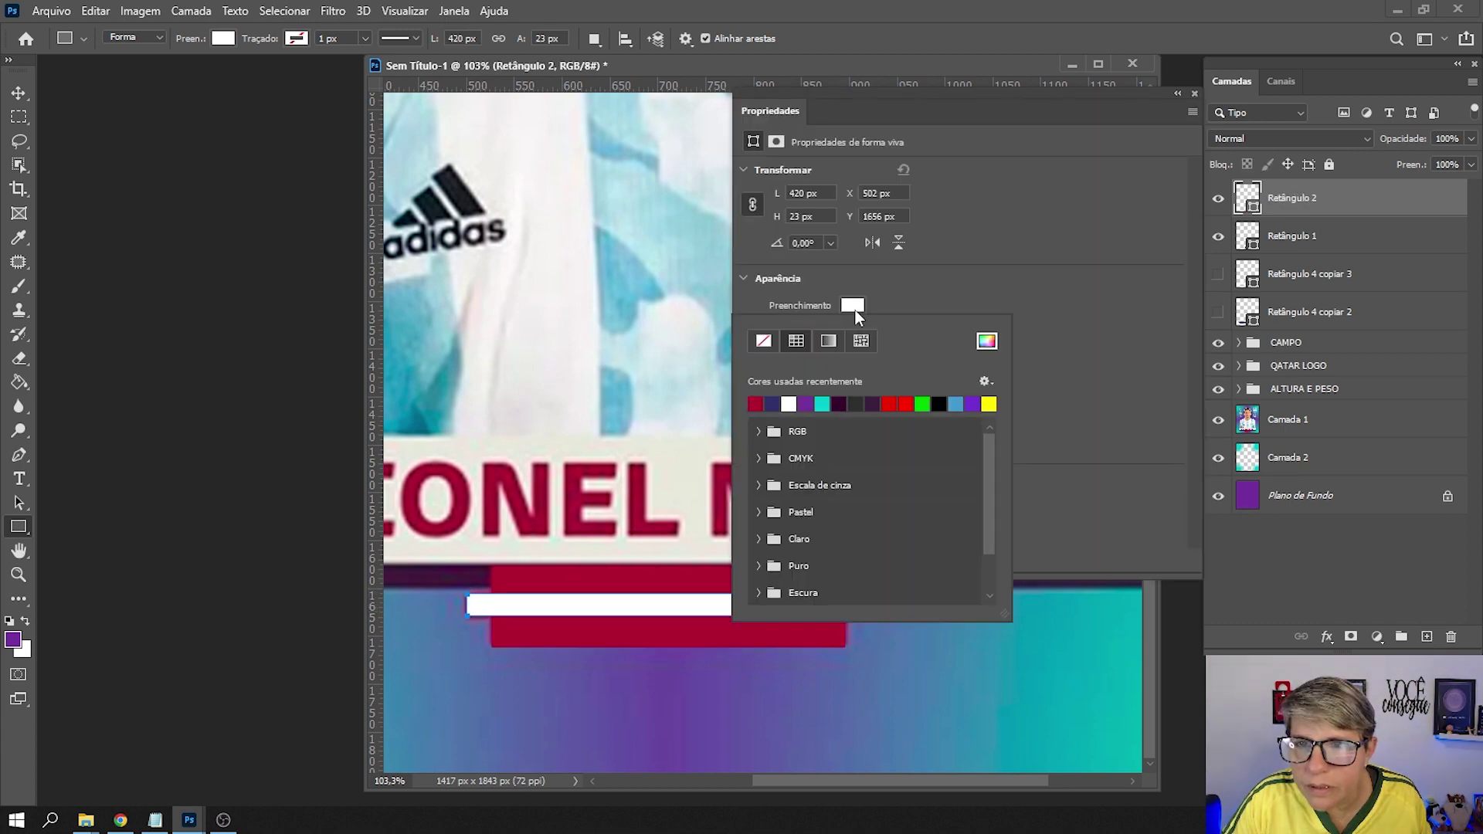
{"action": "left_click", "coordinate": [756, 401]}
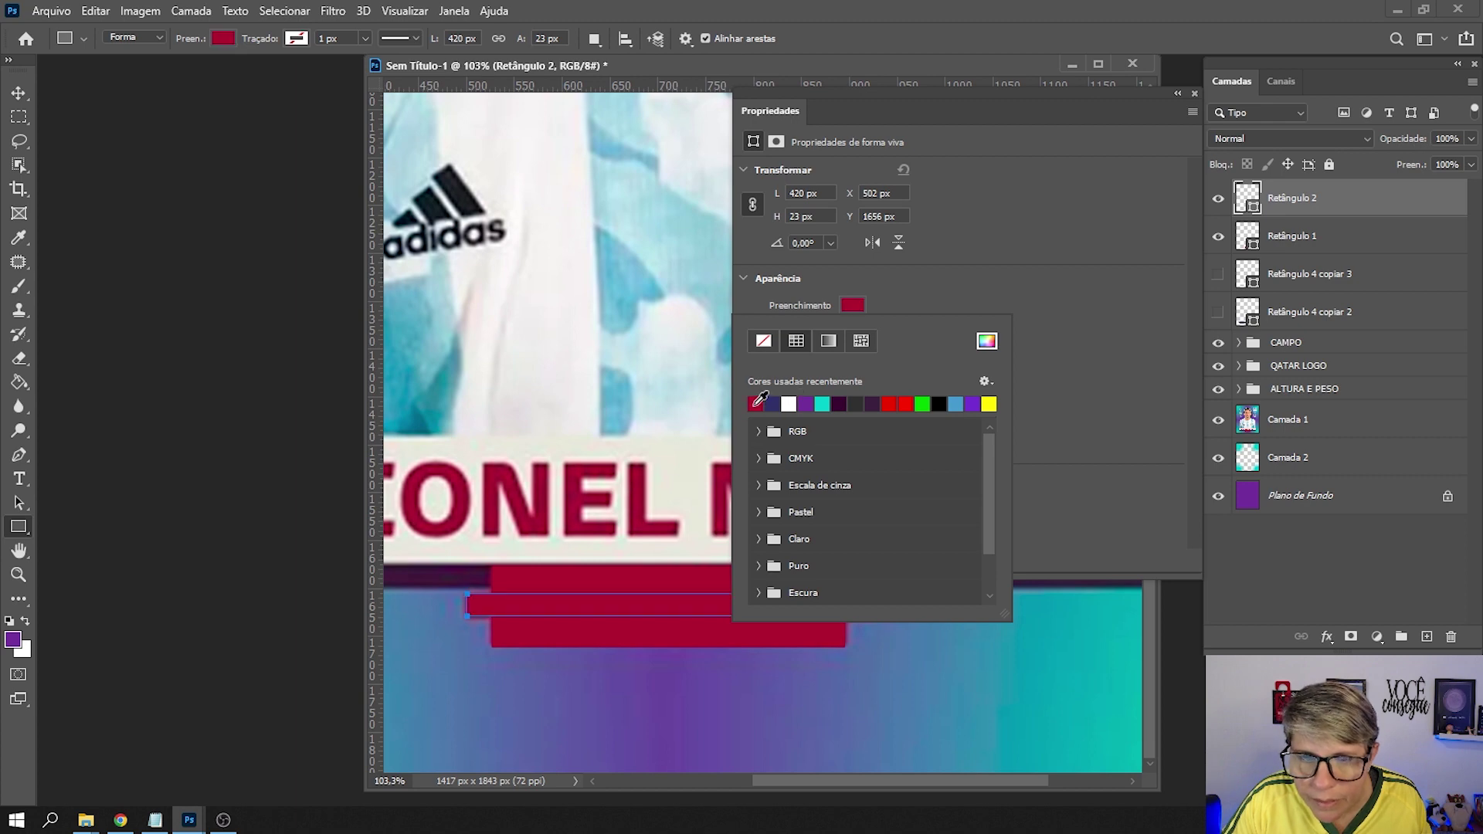
{"action": "left_click", "coordinate": [1194, 92]}
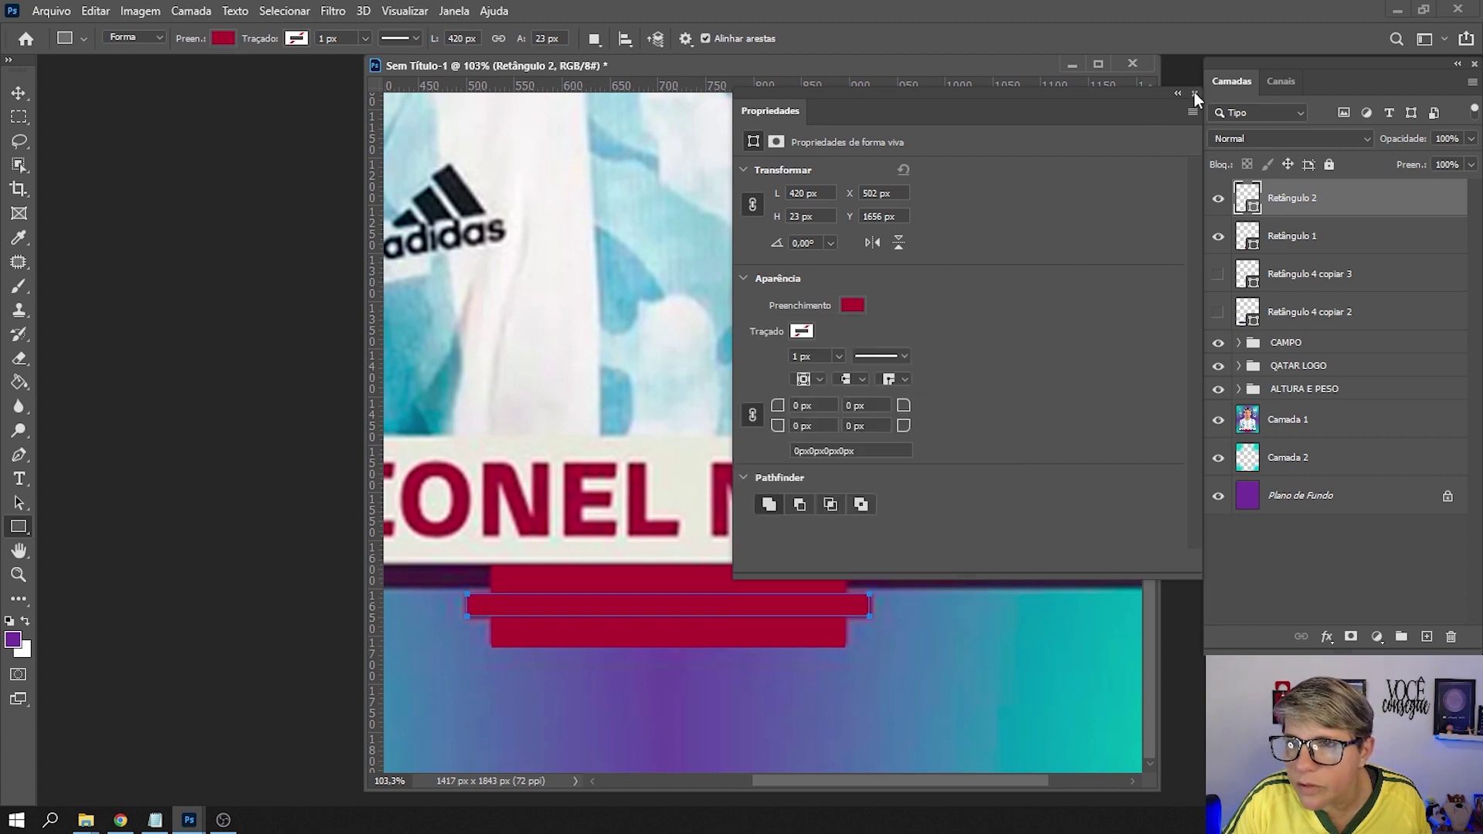
Merge the two crimson rectangles into one shape and show the white rectangles again.
{"action": "left_click", "coordinate": [1327, 234], "text": "shift"}
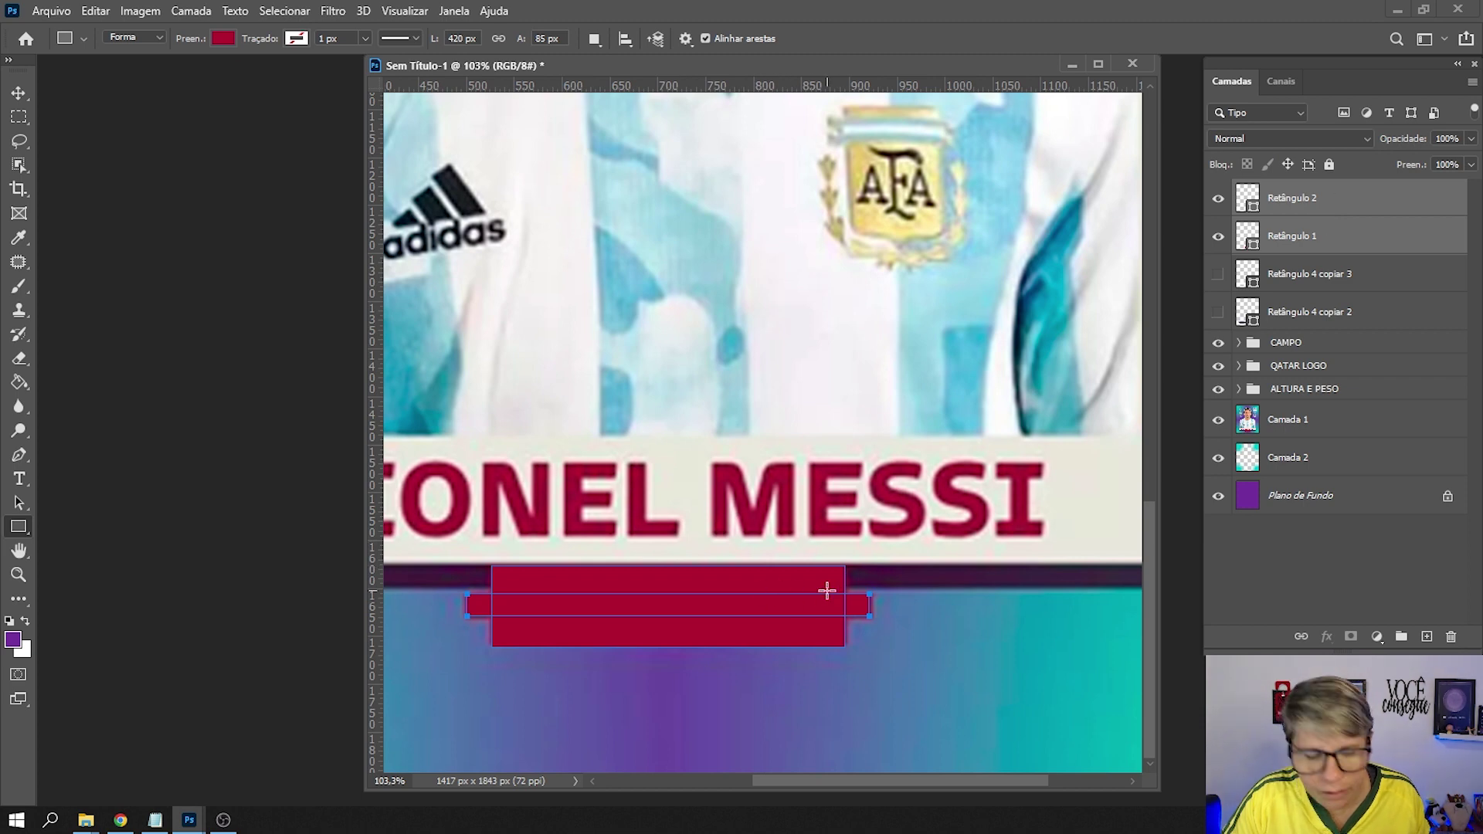
{"action": "key", "text": "ctrl+e"}
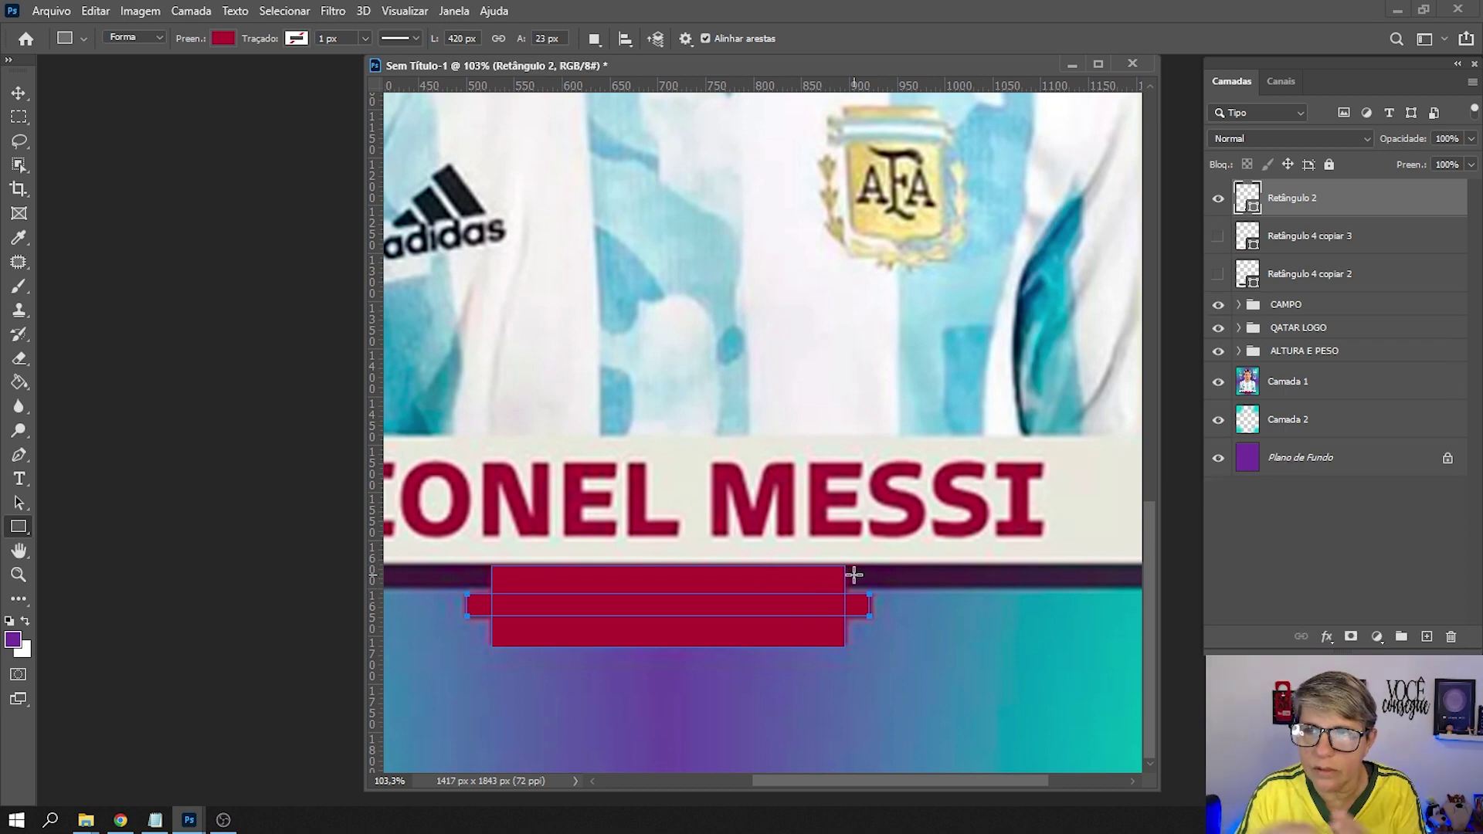
{"action": "left_click_drag", "start_coordinate": [1219, 237], "coordinate": [1219, 274]}
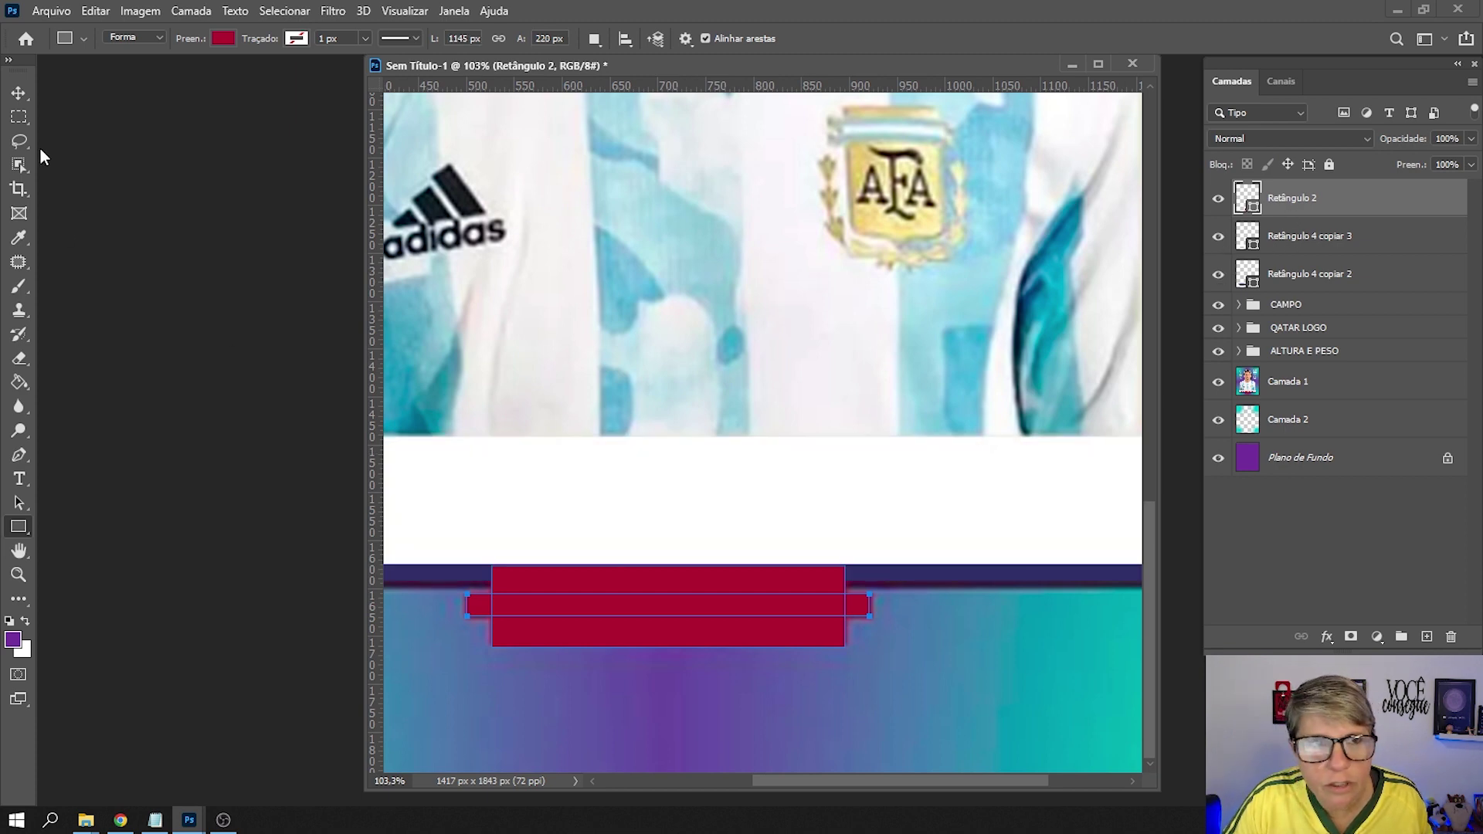
{"action": "left_click", "coordinate": [18, 95]}
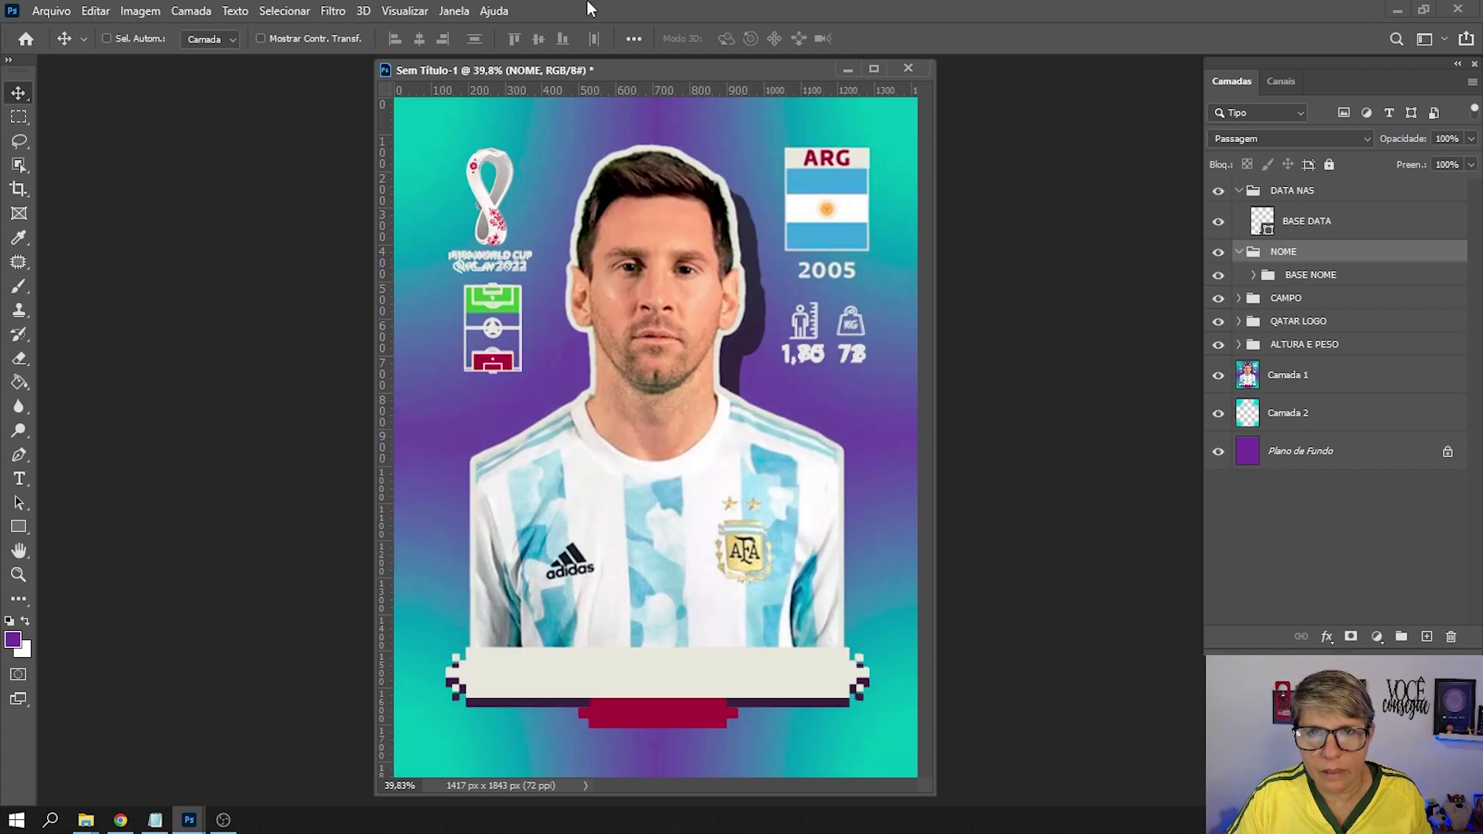
{"action": "left_click_drag", "start_coordinate": [639, 71], "coordinate": [614, 71]}
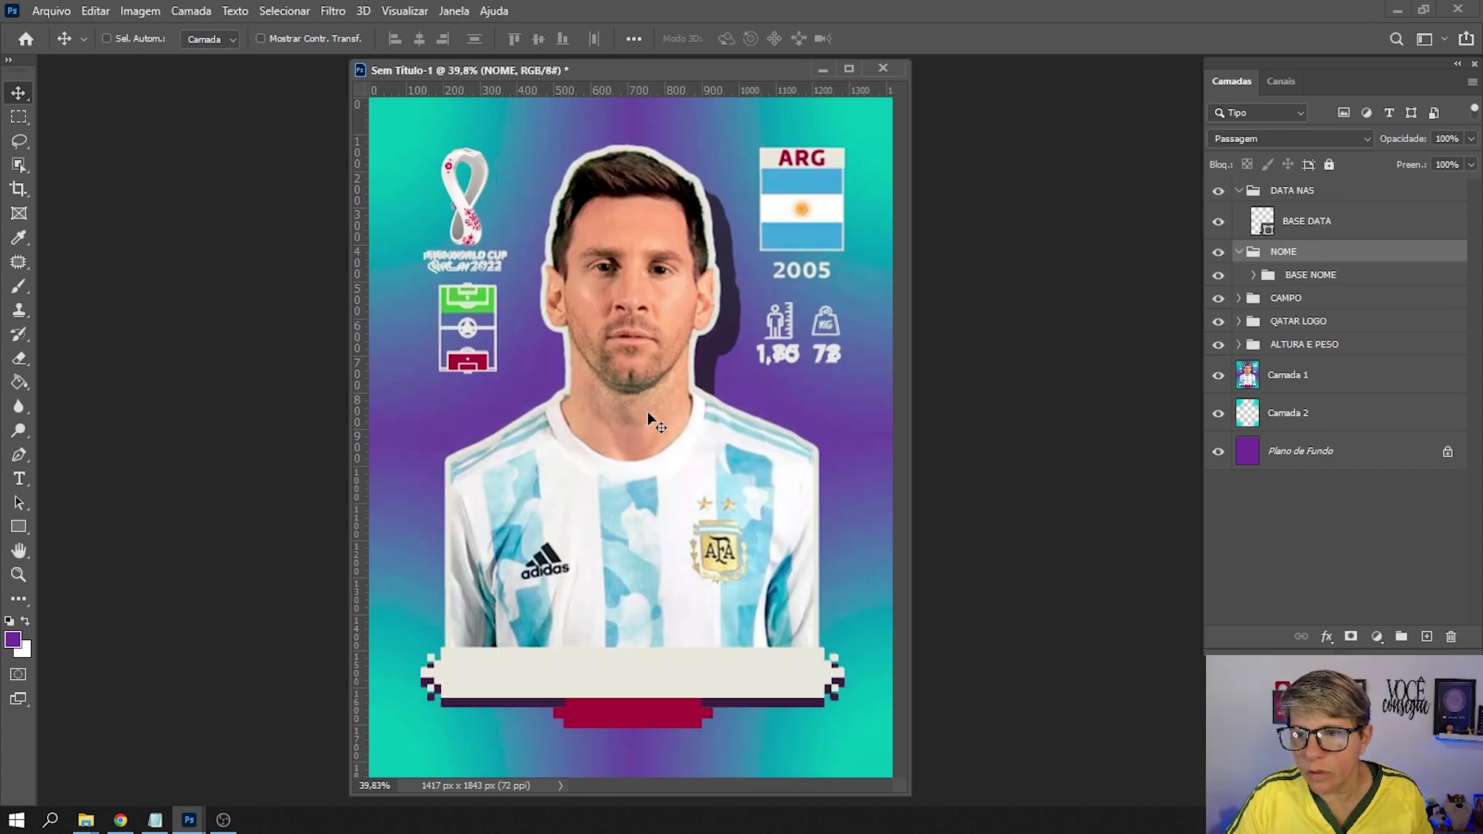
{"action": "left_click", "coordinate": [18, 479]}
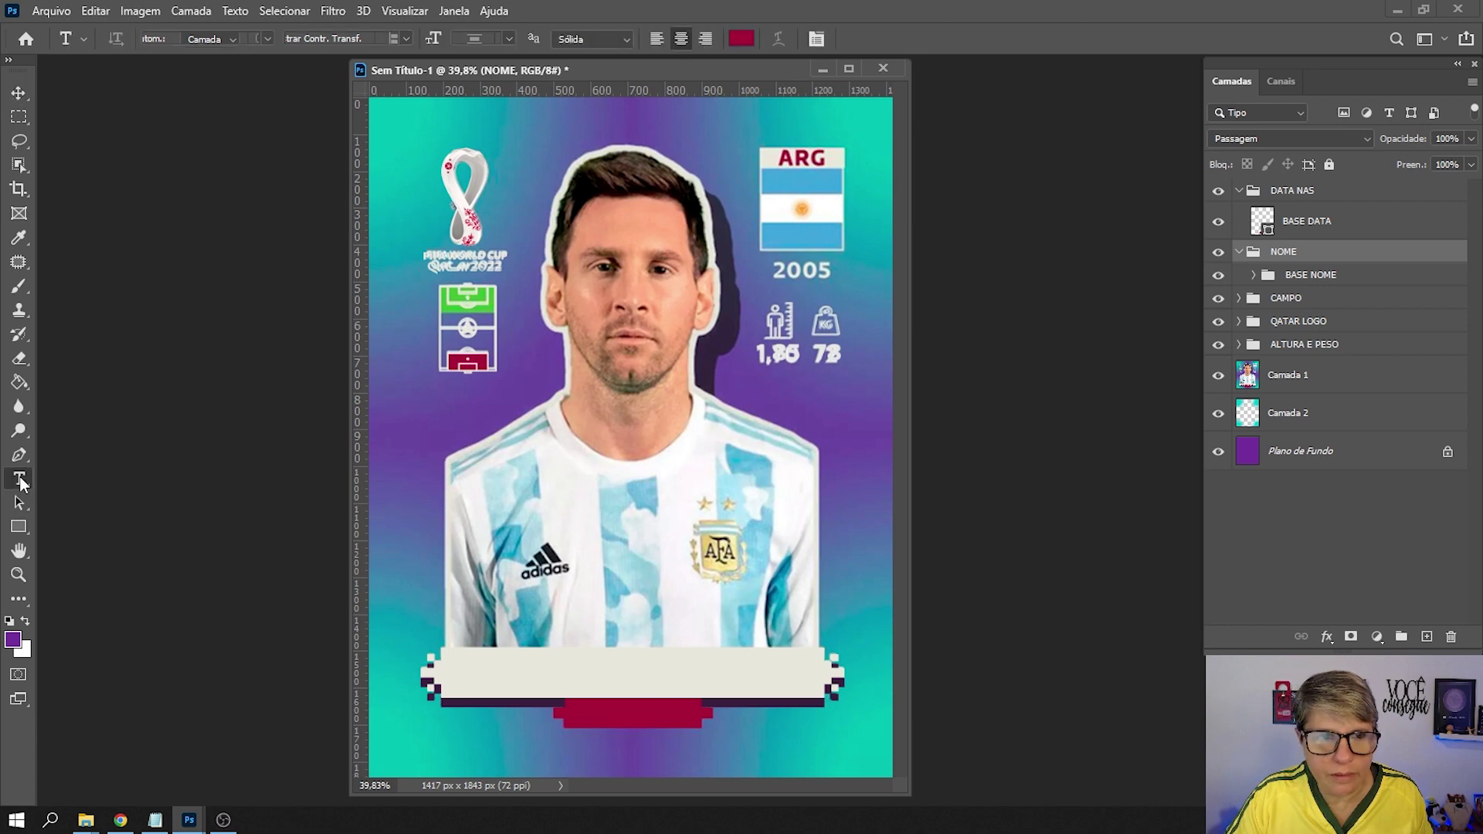
Type the boy's name in the name banner and set it to 72 pt.
{"action": "left_click", "coordinate": [506, 678]}
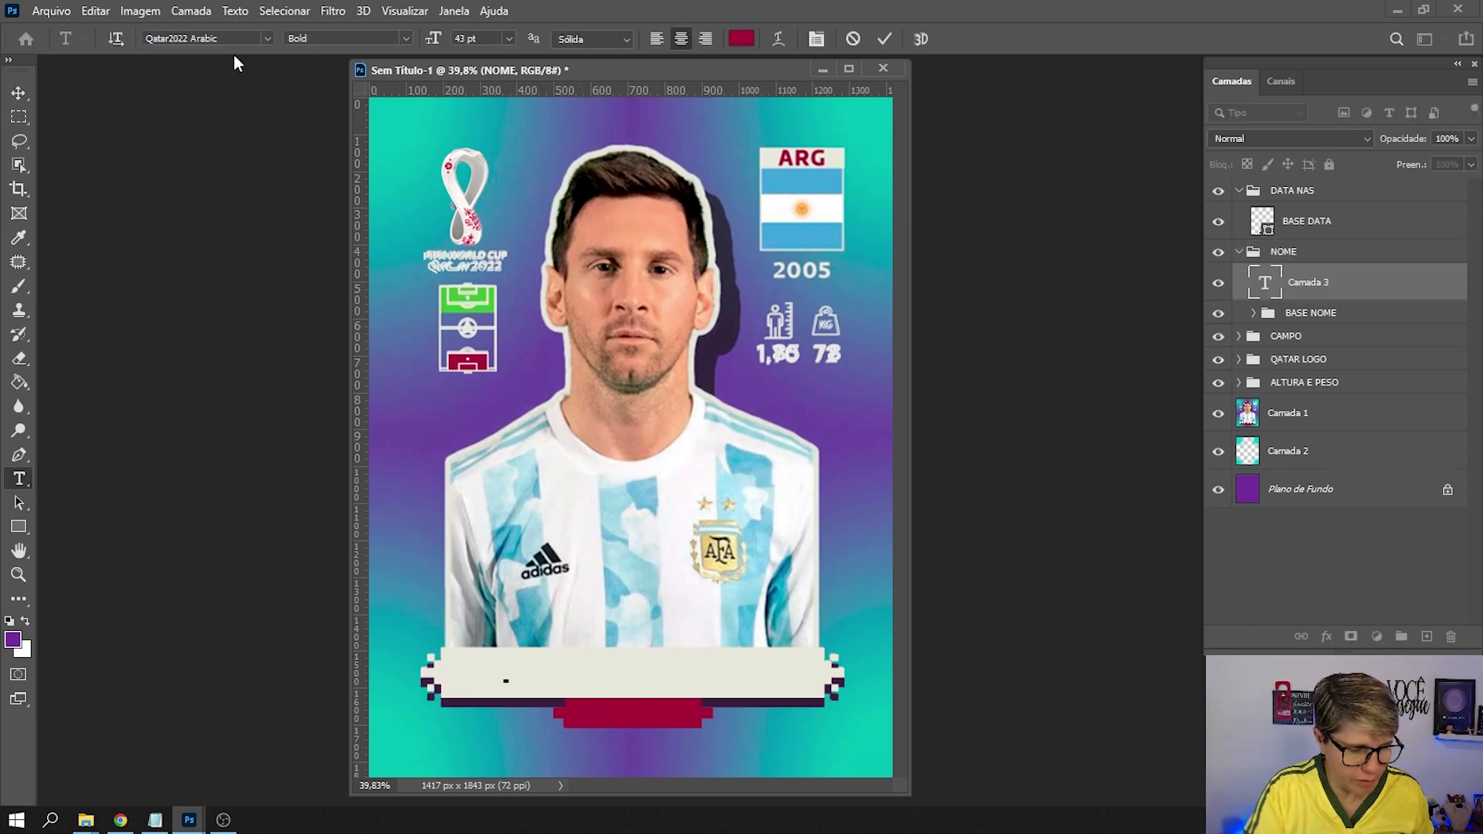
{"action": "type", "text": "EDUARD"}
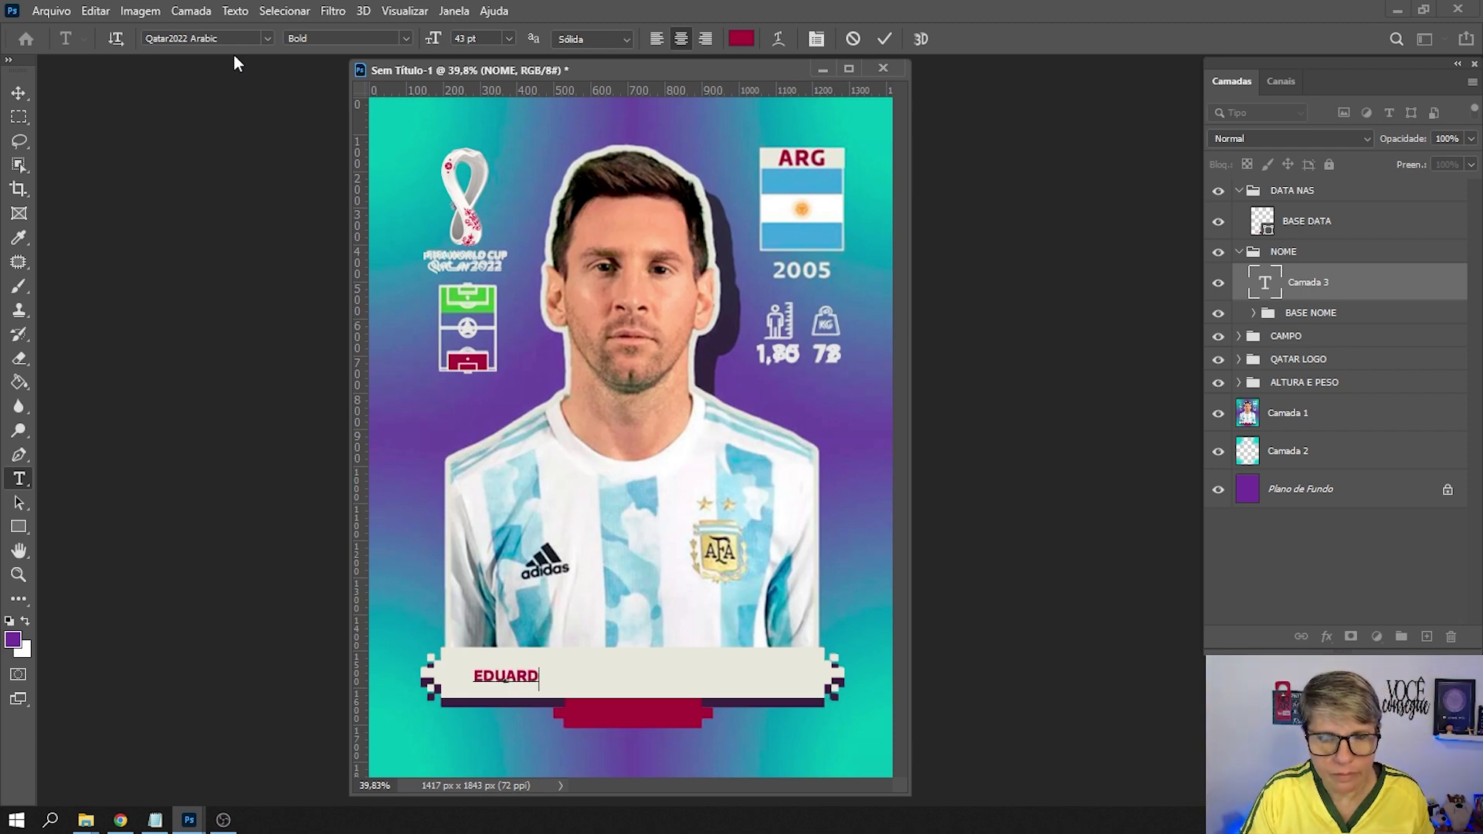
{"action": "type", "text": "O"}
{"action": "key", "text": "ctrl+Return"}
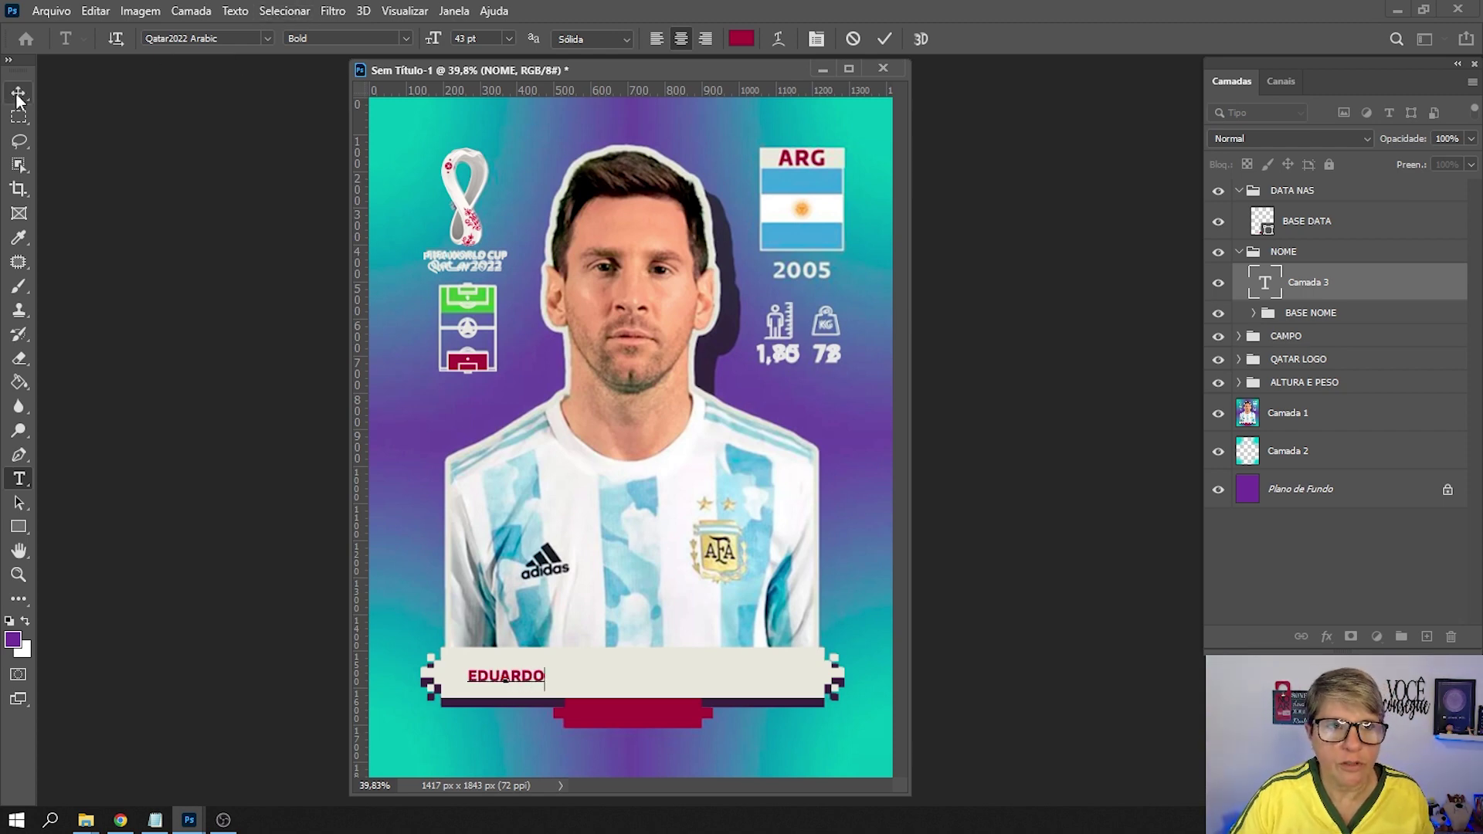
{"action": "key", "text": "v"}
{"action": "left_click", "coordinate": [20, 482]}
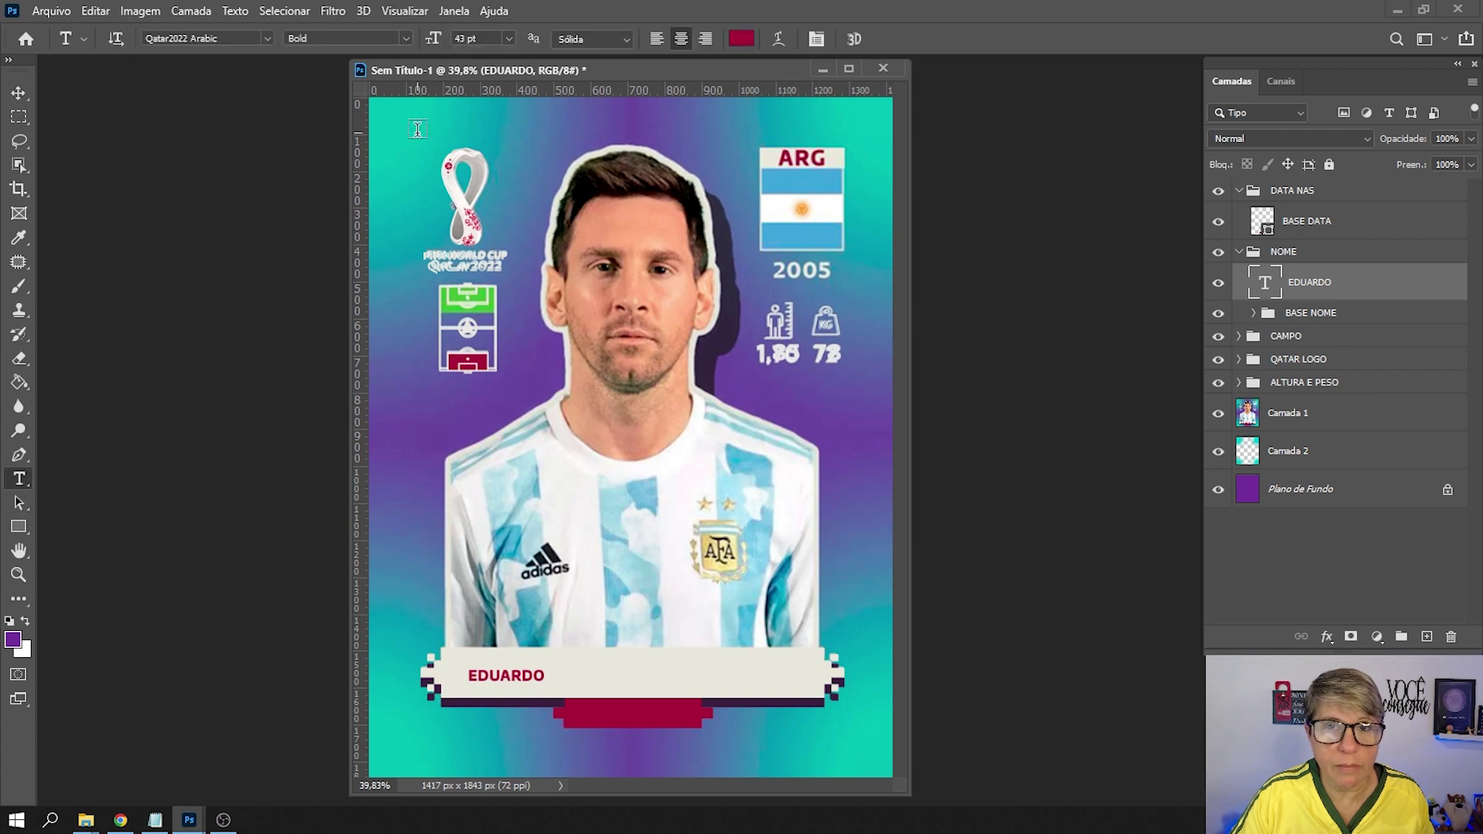
{"action": "left_click", "coordinate": [508, 39]}
{"action": "left_click", "coordinate": [493, 271]}
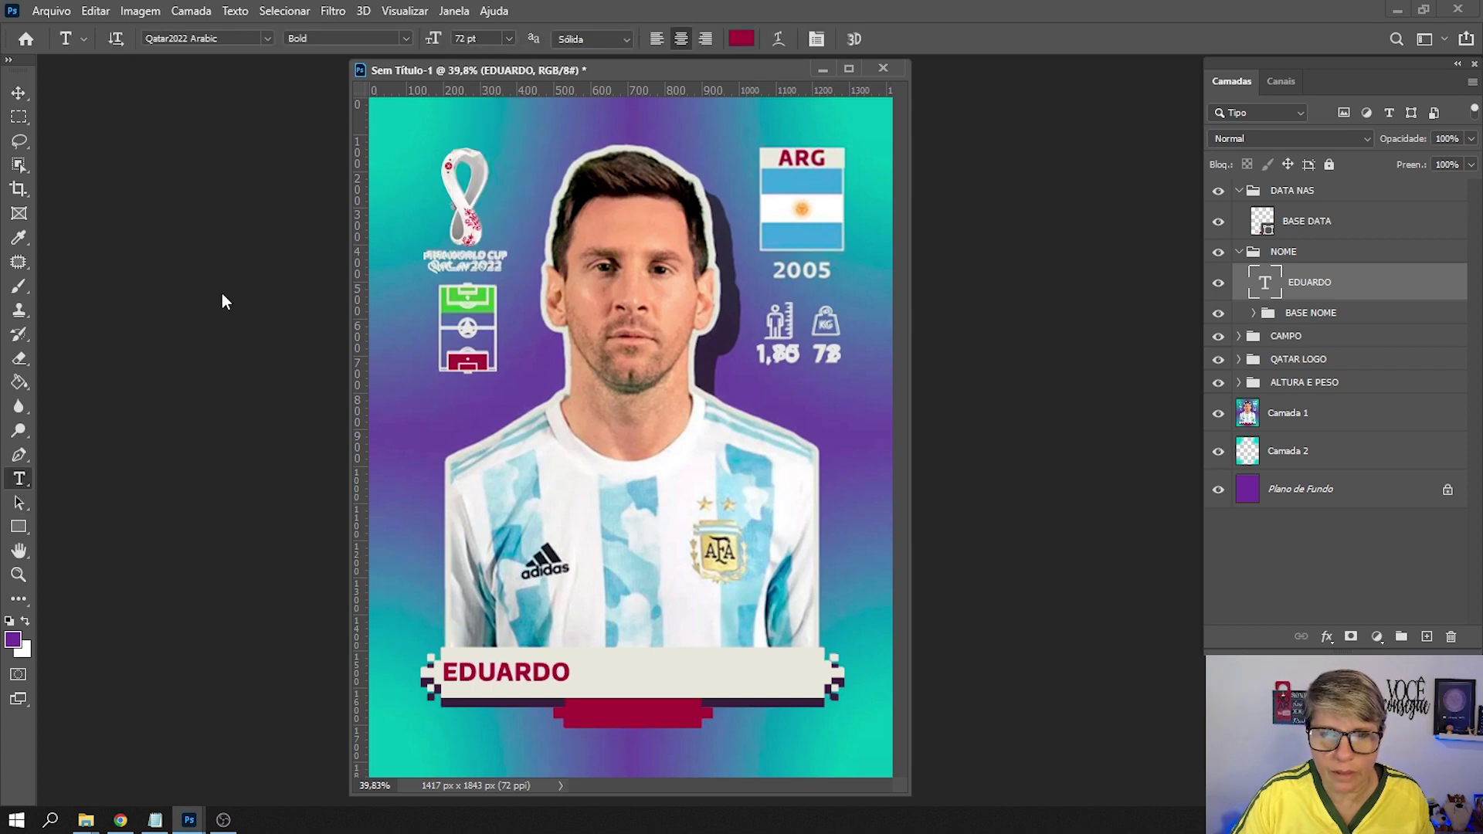
Enlarge the name text to fill the banner and align its horizontal centre with BASE NOME.
{"action": "key", "text": "v"}
{"action": "key", "text": "ctrl+t"}
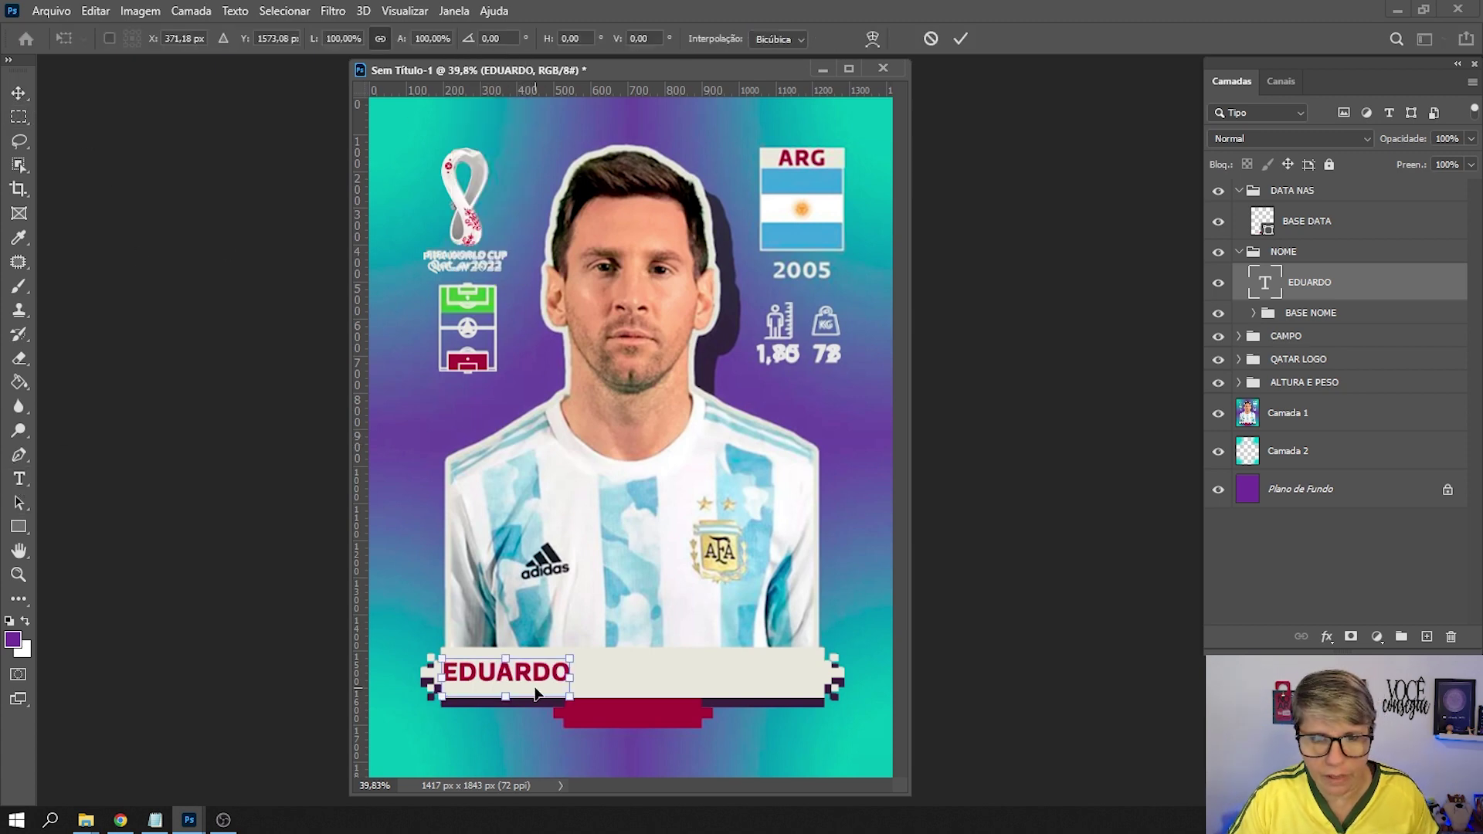
{"action": "mouse_move", "coordinate": [573, 658]}
{"action": "left_mouse_down"}
{"action": "mouse_move", "coordinate": [617, 643]}
{"action": "mouse_move", "coordinate": [683, 672]}
{"action": "mouse_move", "coordinate": [732, 650]}
{"action": "left_mouse_up"}
{"action": "left_click_drag", "start_coordinate": [536, 707], "coordinate": [527, 713]}
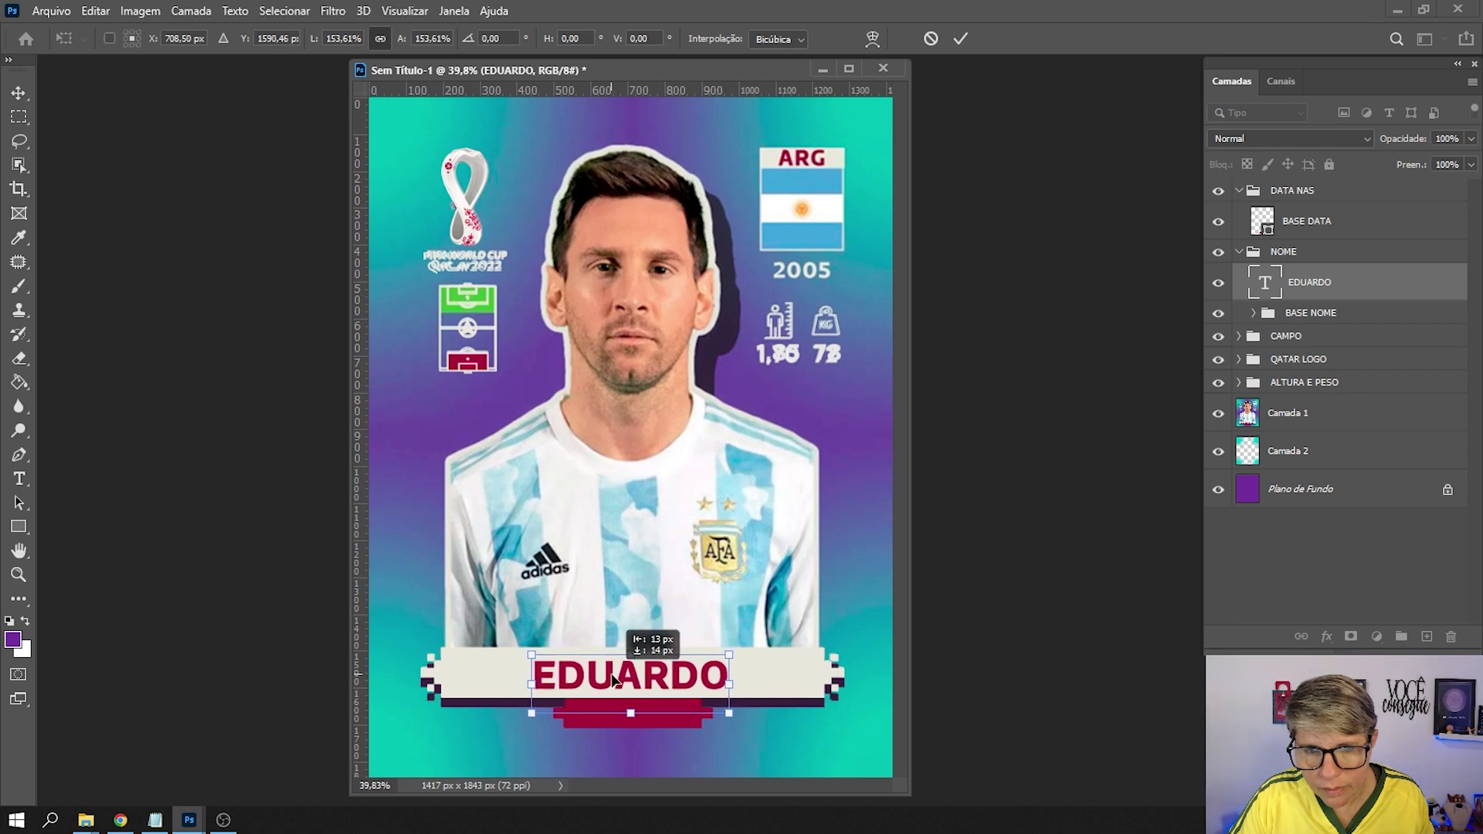
{"action": "key", "text": "Return"}
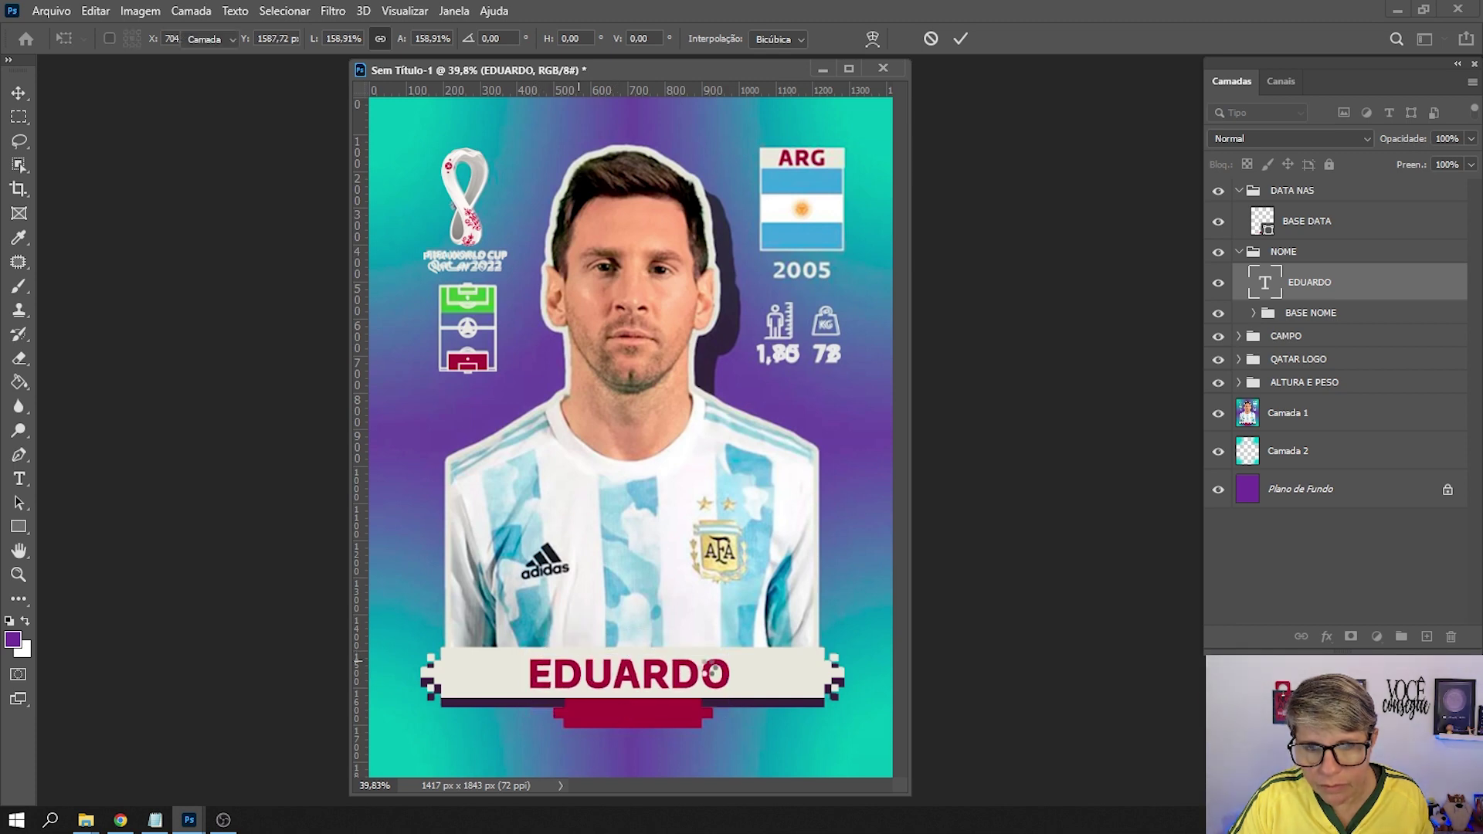
{"action": "left_click", "coordinate": [1325, 313], "text": "ctrl"}
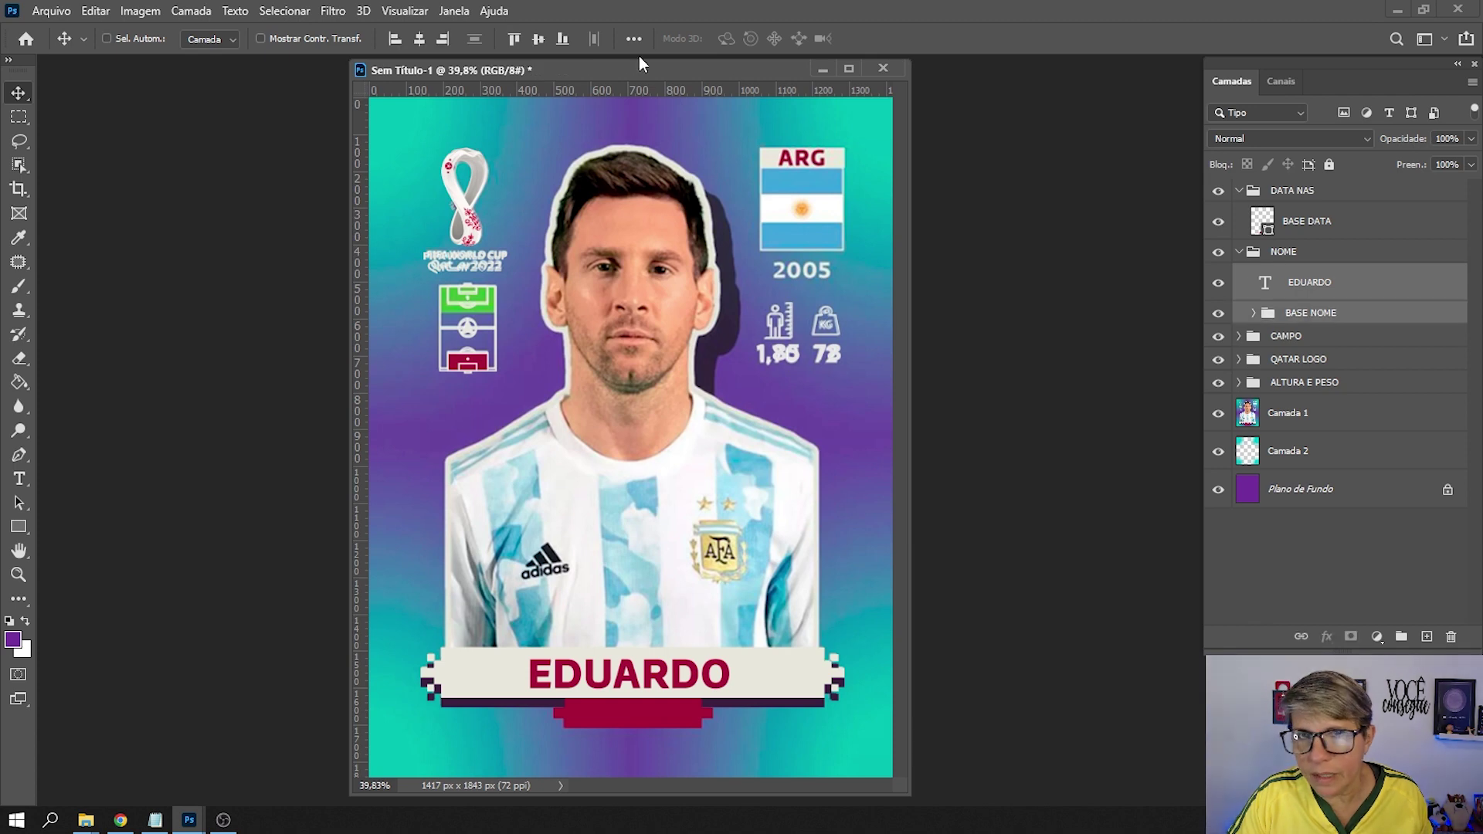
{"action": "left_click", "coordinate": [419, 42]}
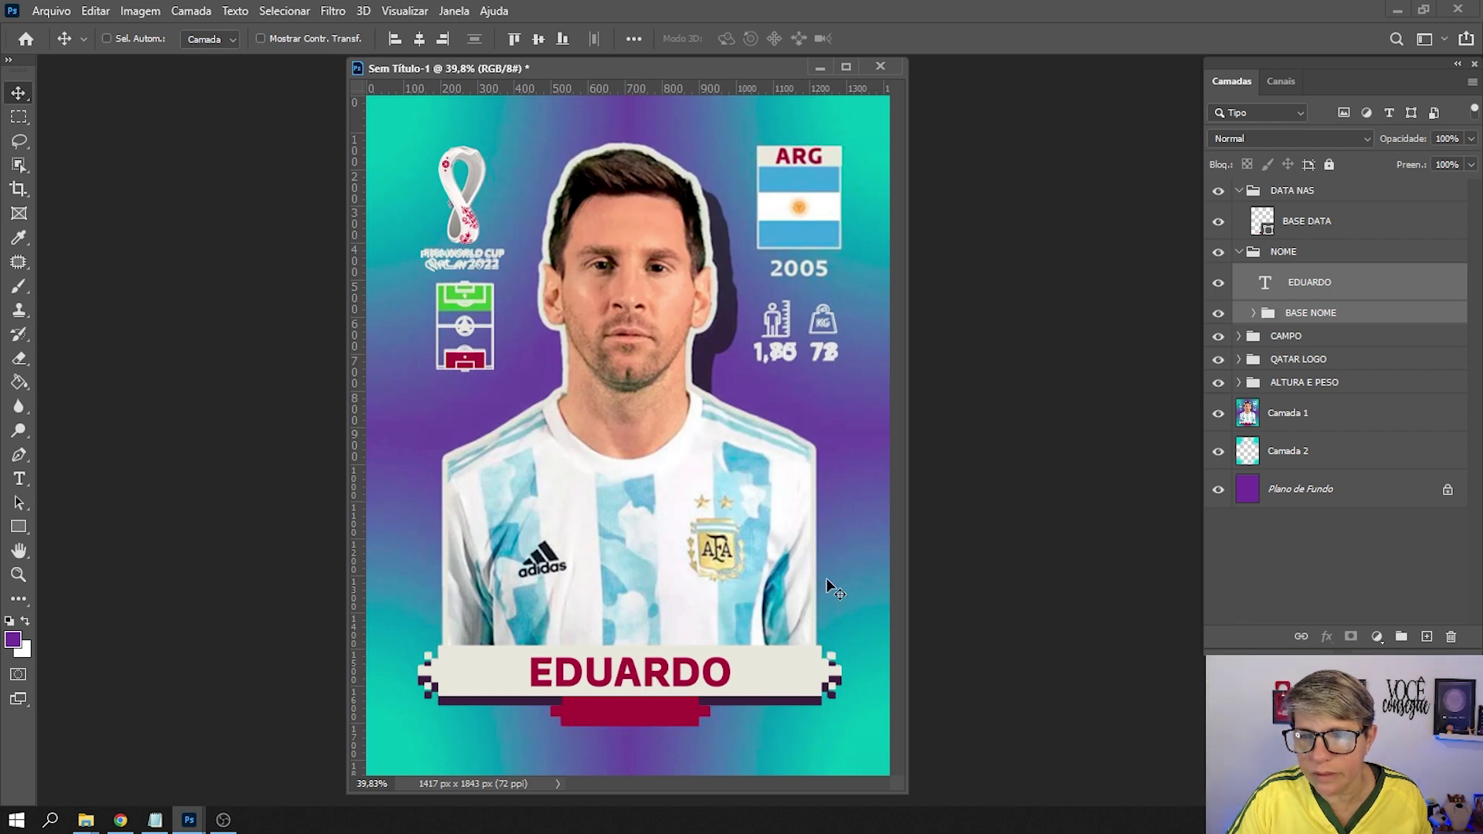
Type the date 04-01-2018 in white under the EDUARDO banner and move it to the centre.
{"action": "left_click", "coordinate": [1316, 223]}
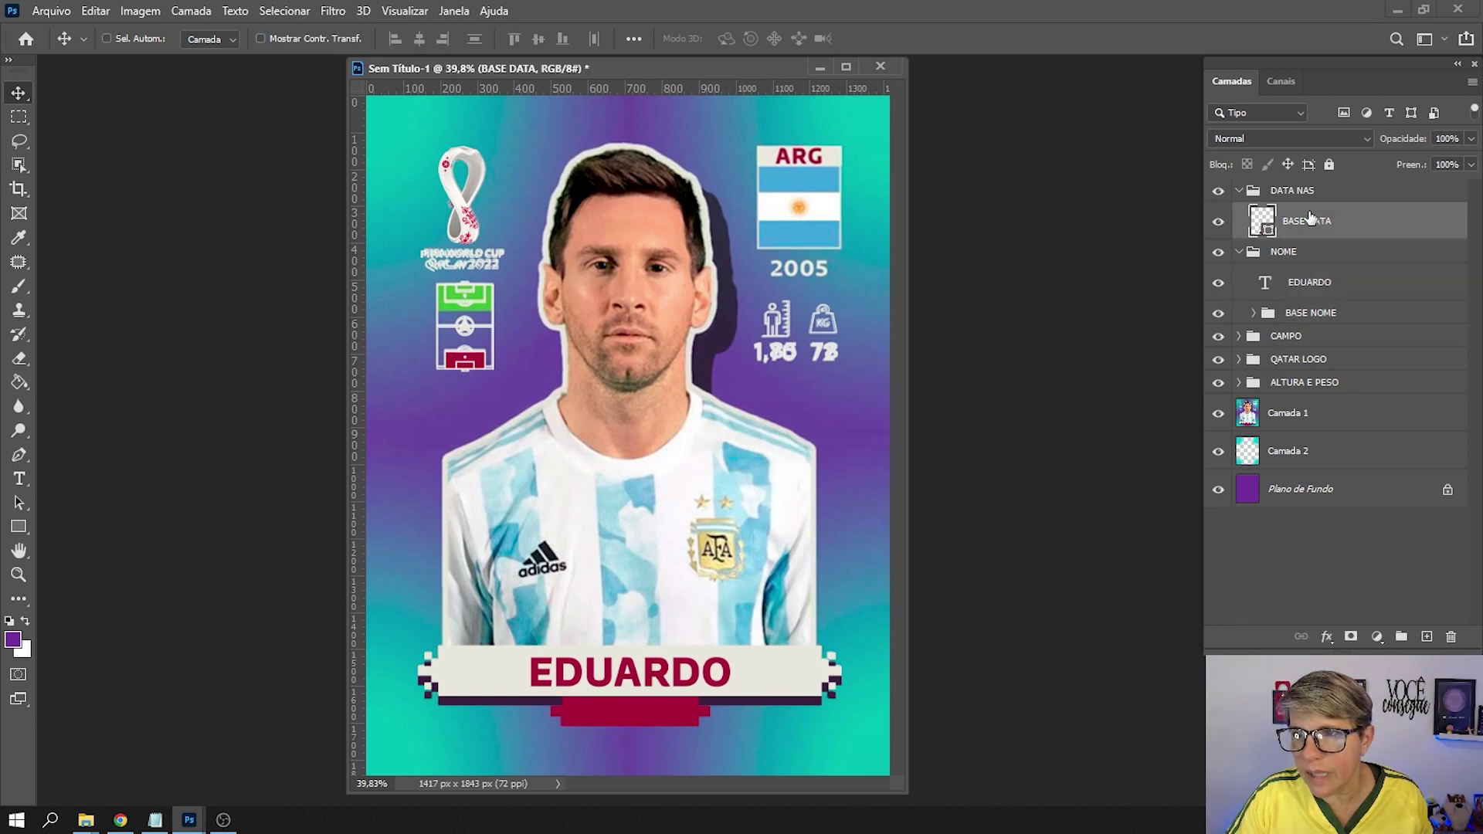
{"action": "left_click", "coordinate": [19, 478]}
{"action": "left_click", "coordinate": [25, 621]}
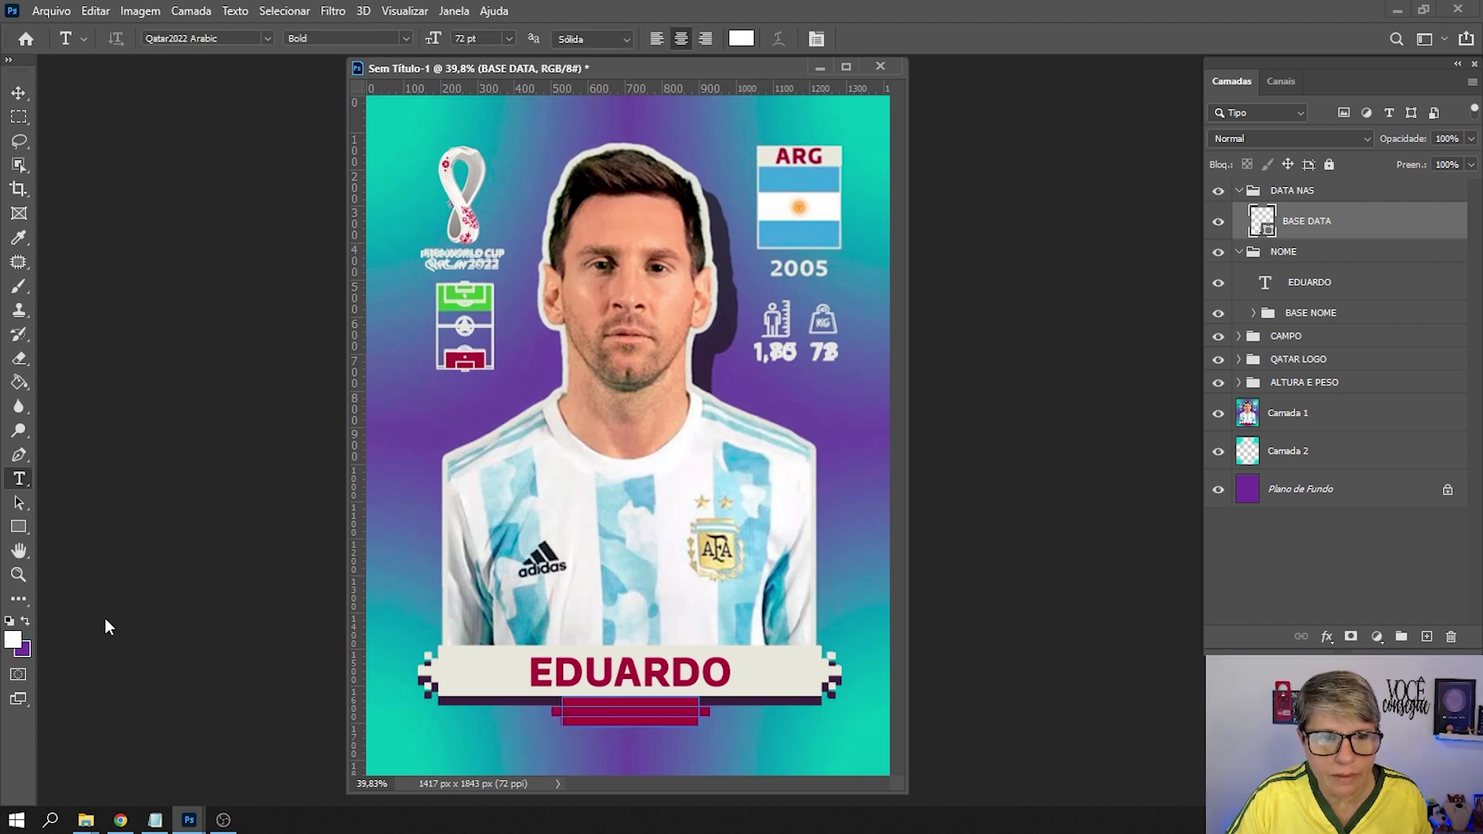
{"action": "left_click", "coordinate": [522, 735]}
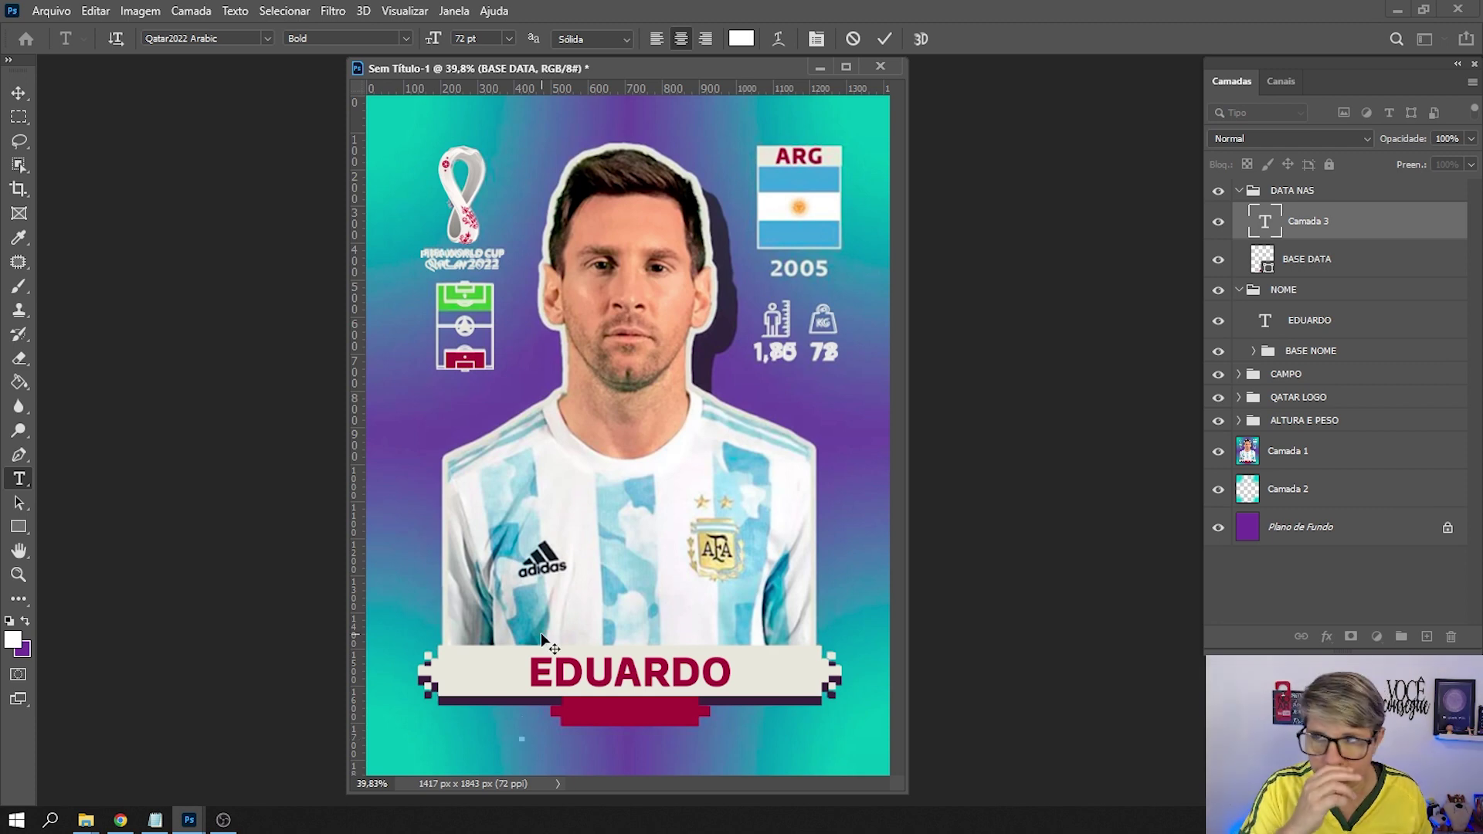
{"action": "type", "text": "04-01-2018"}
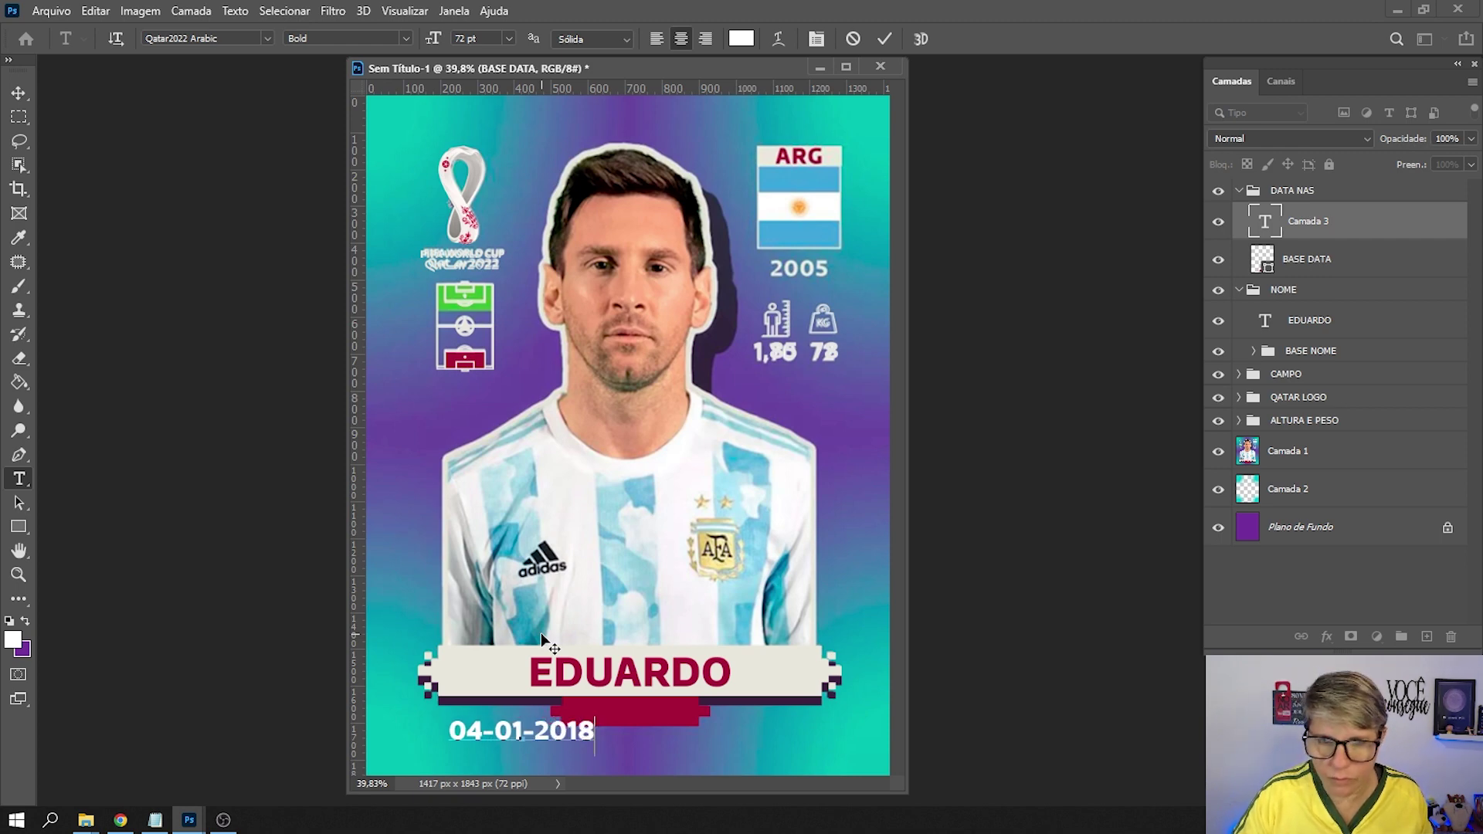
{"action": "left_click", "coordinate": [18, 93]}
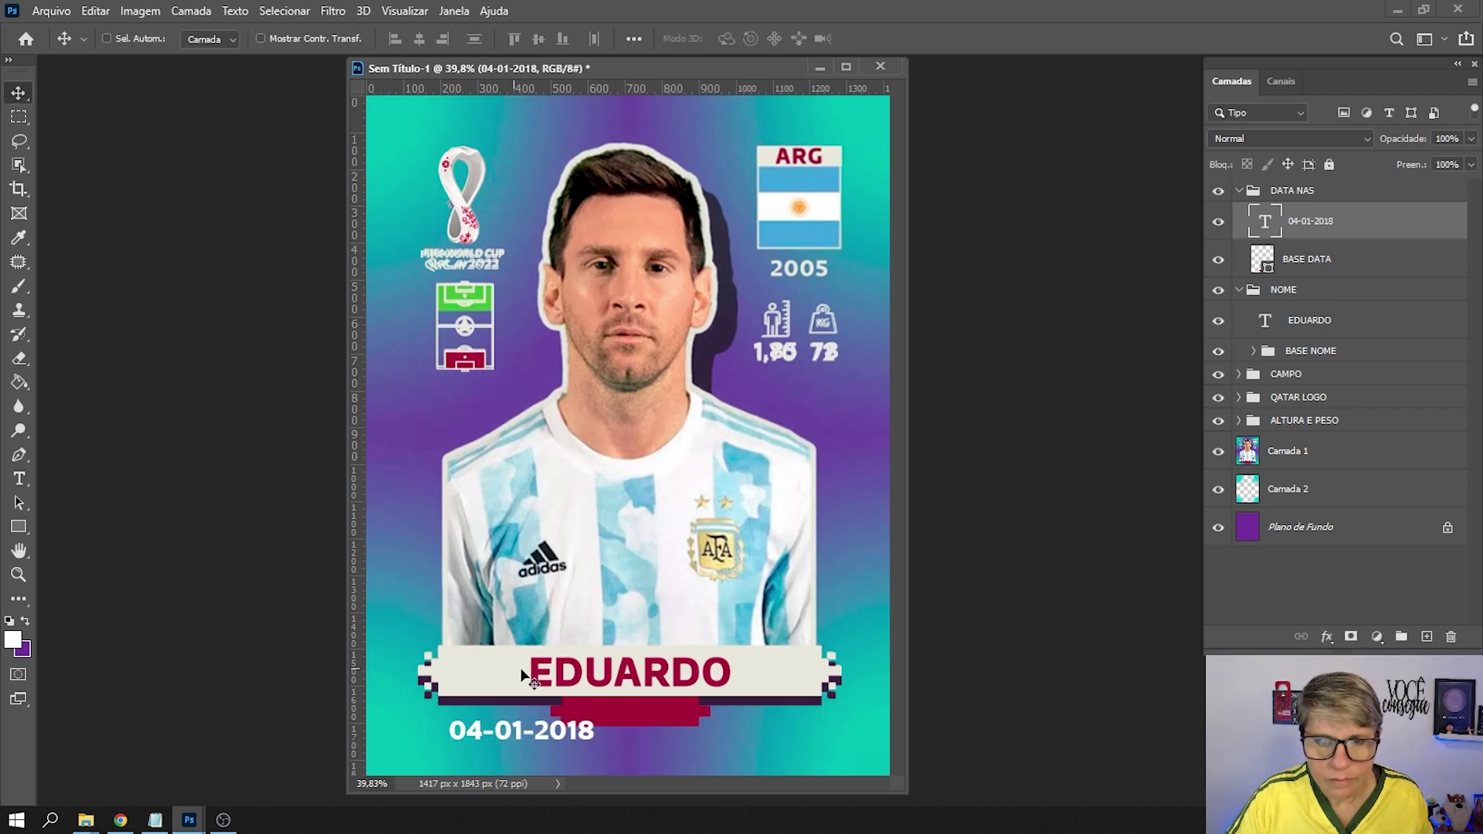
{"action": "left_click_drag", "start_coordinate": [509, 679], "coordinate": [610, 662]}
Set the date text to 48 pt and nudge it onto the dark red BASE DATA tab.
{"action": "key", "text": "t"}
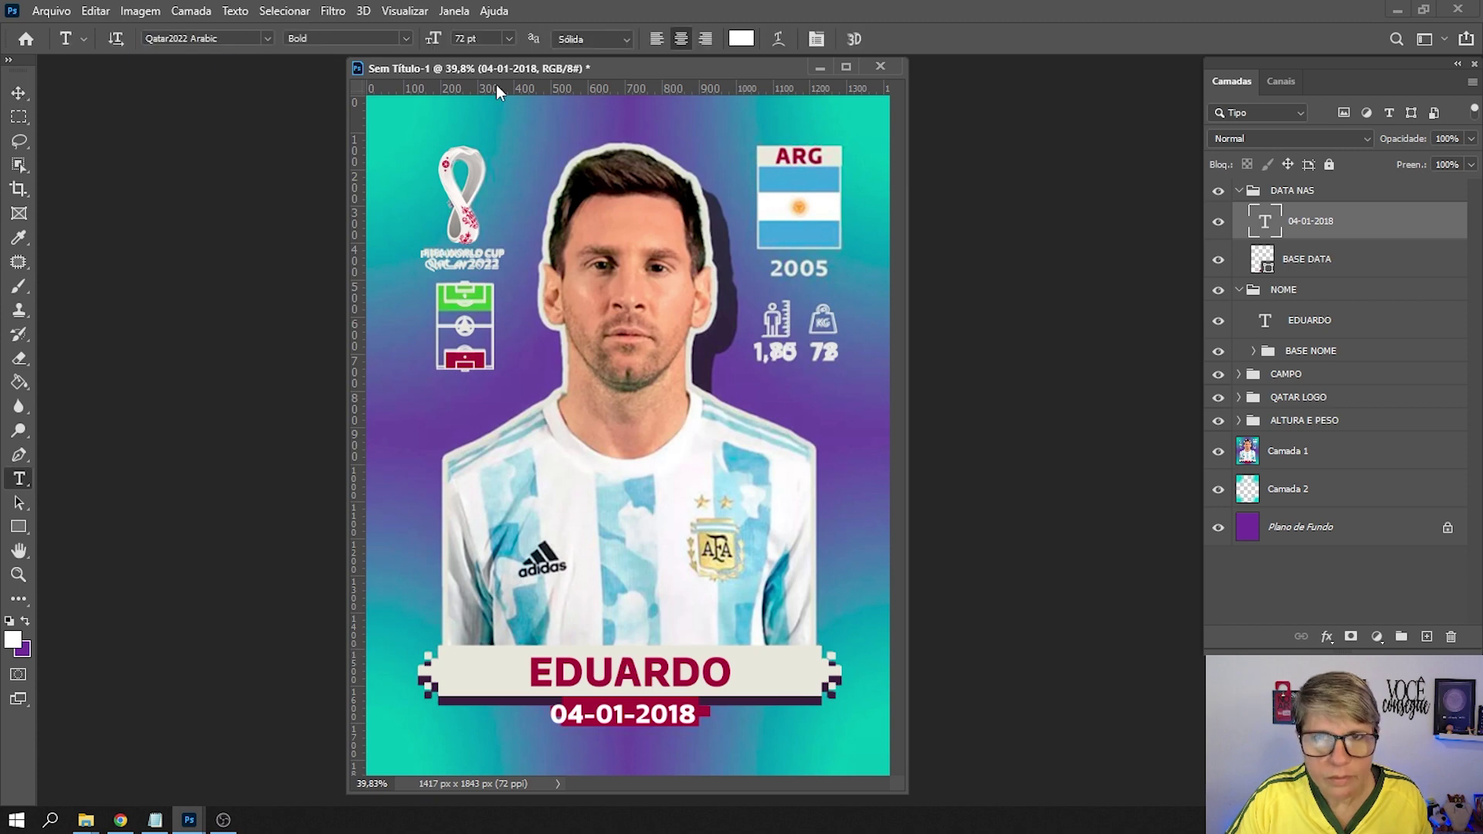
{"action": "left_click", "coordinate": [509, 39]}
{"action": "left_click", "coordinate": [498, 216]}
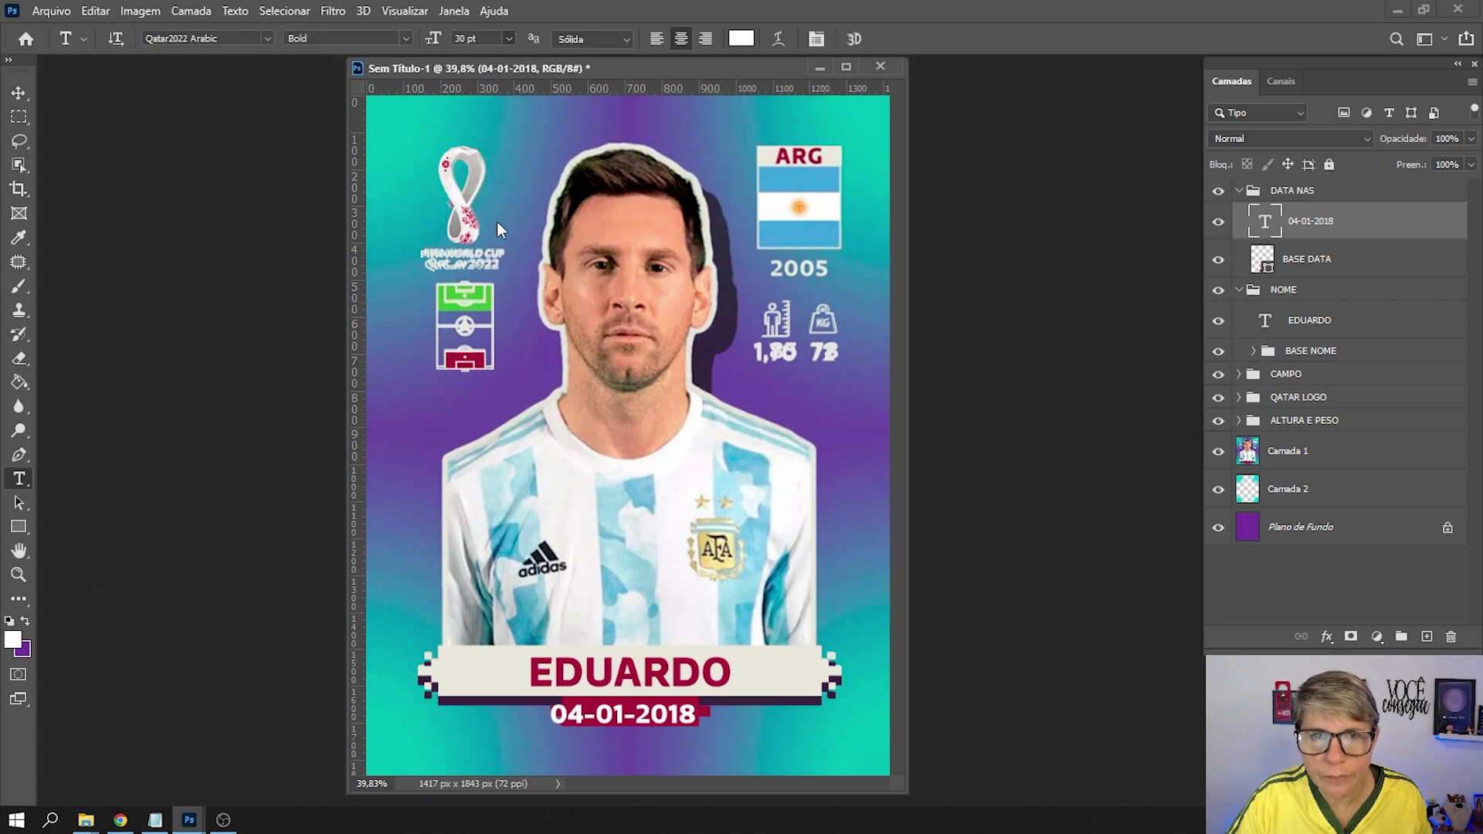
{"action": "left_click", "coordinate": [509, 39]}
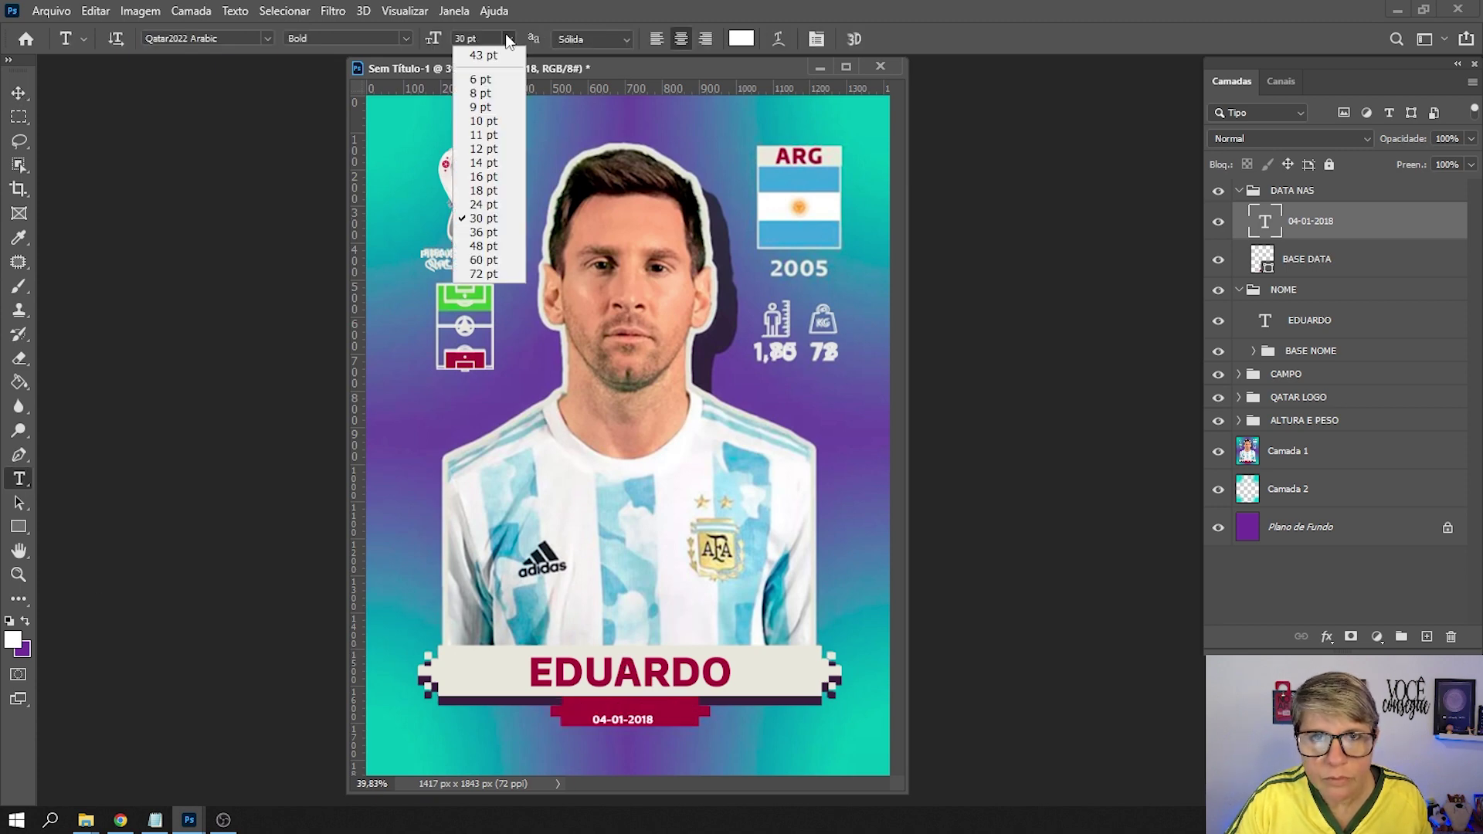
{"action": "left_click", "coordinate": [488, 242]}
{"action": "left_click", "coordinate": [19, 93]}
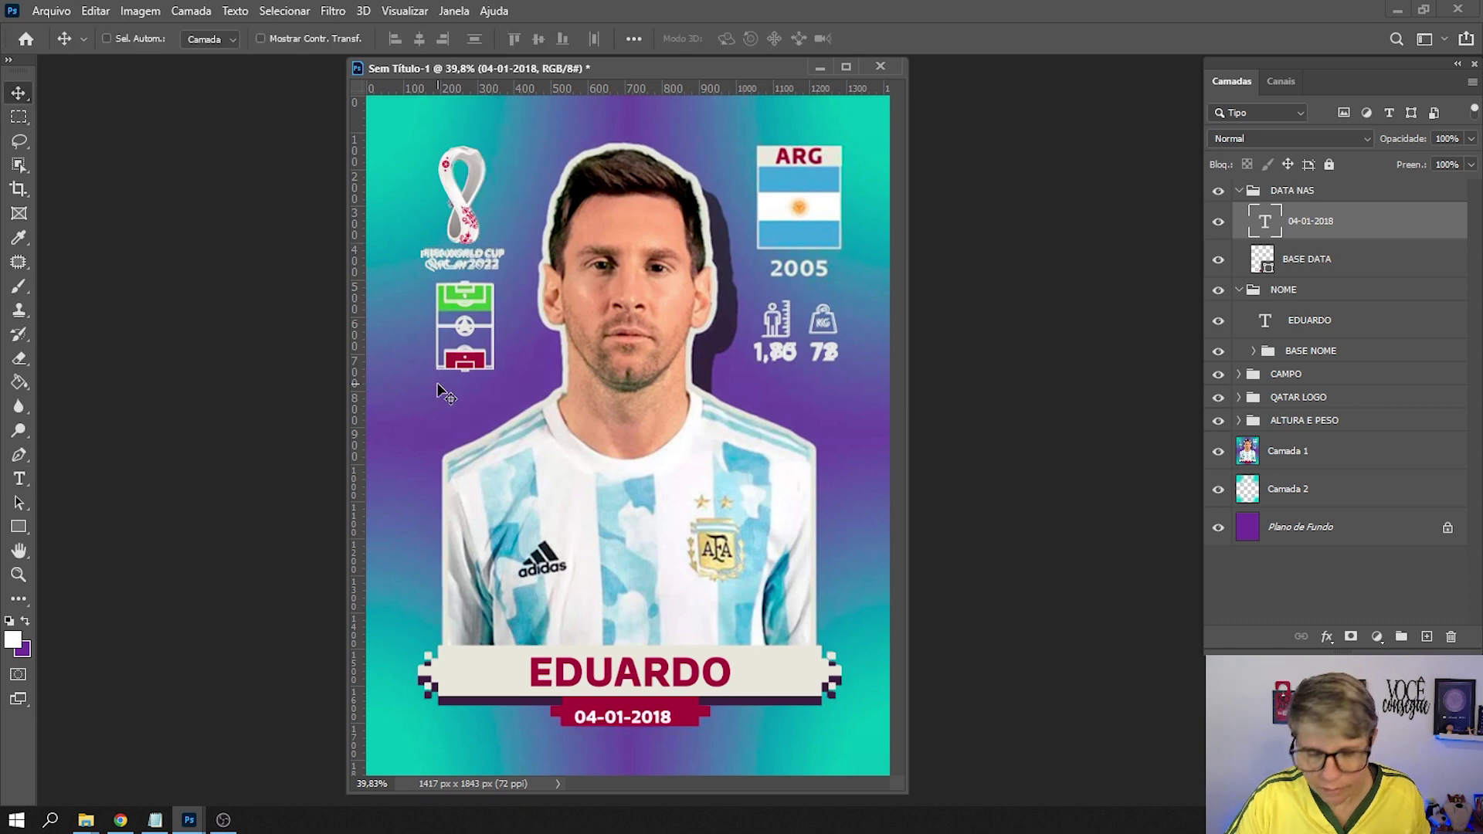
{"action": "left_click_drag", "start_coordinate": [669, 667], "coordinate": [668, 660]}
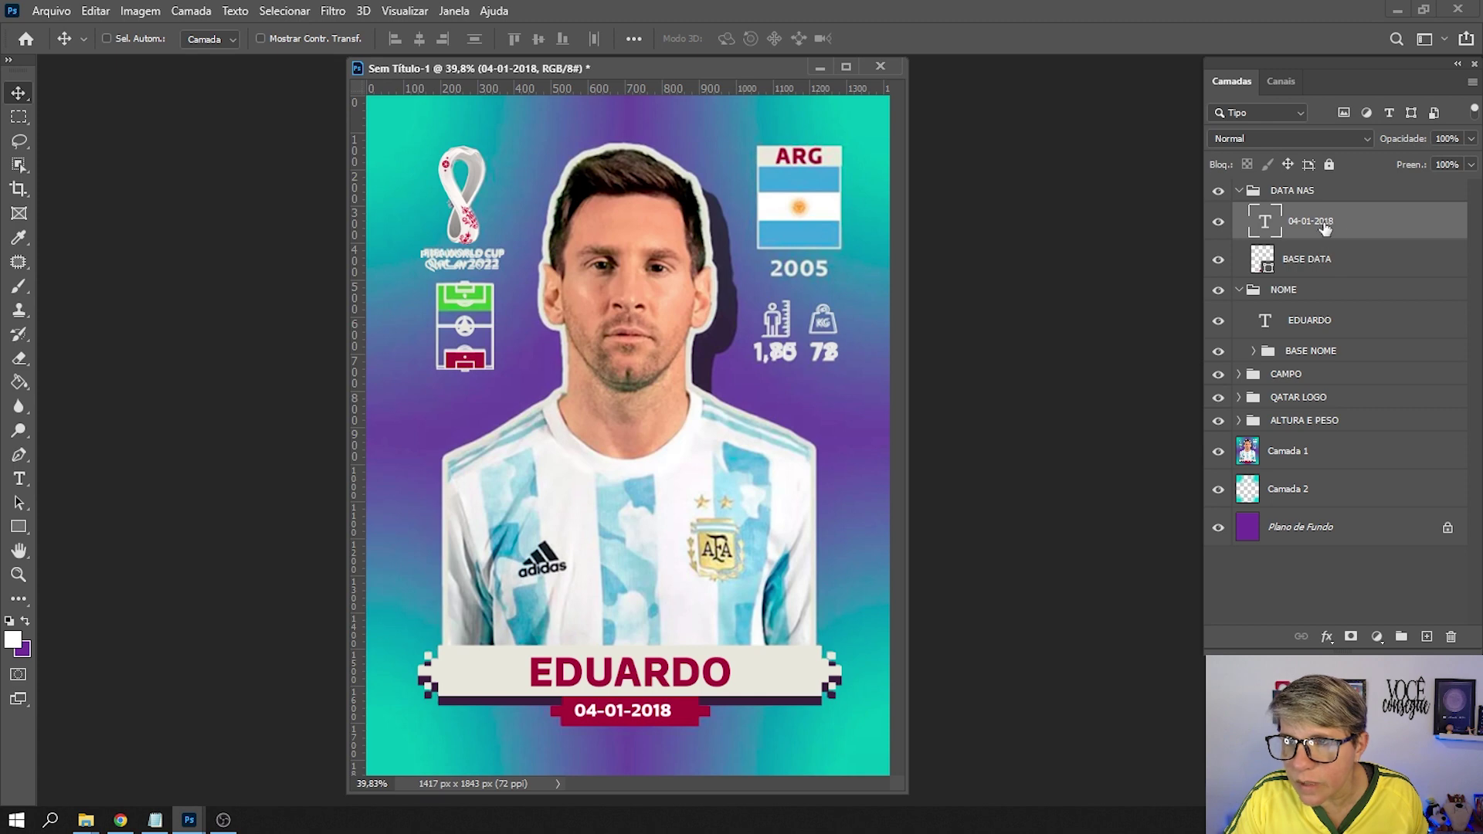
{"action": "left_click", "coordinate": [1352, 255], "text": "shift"}
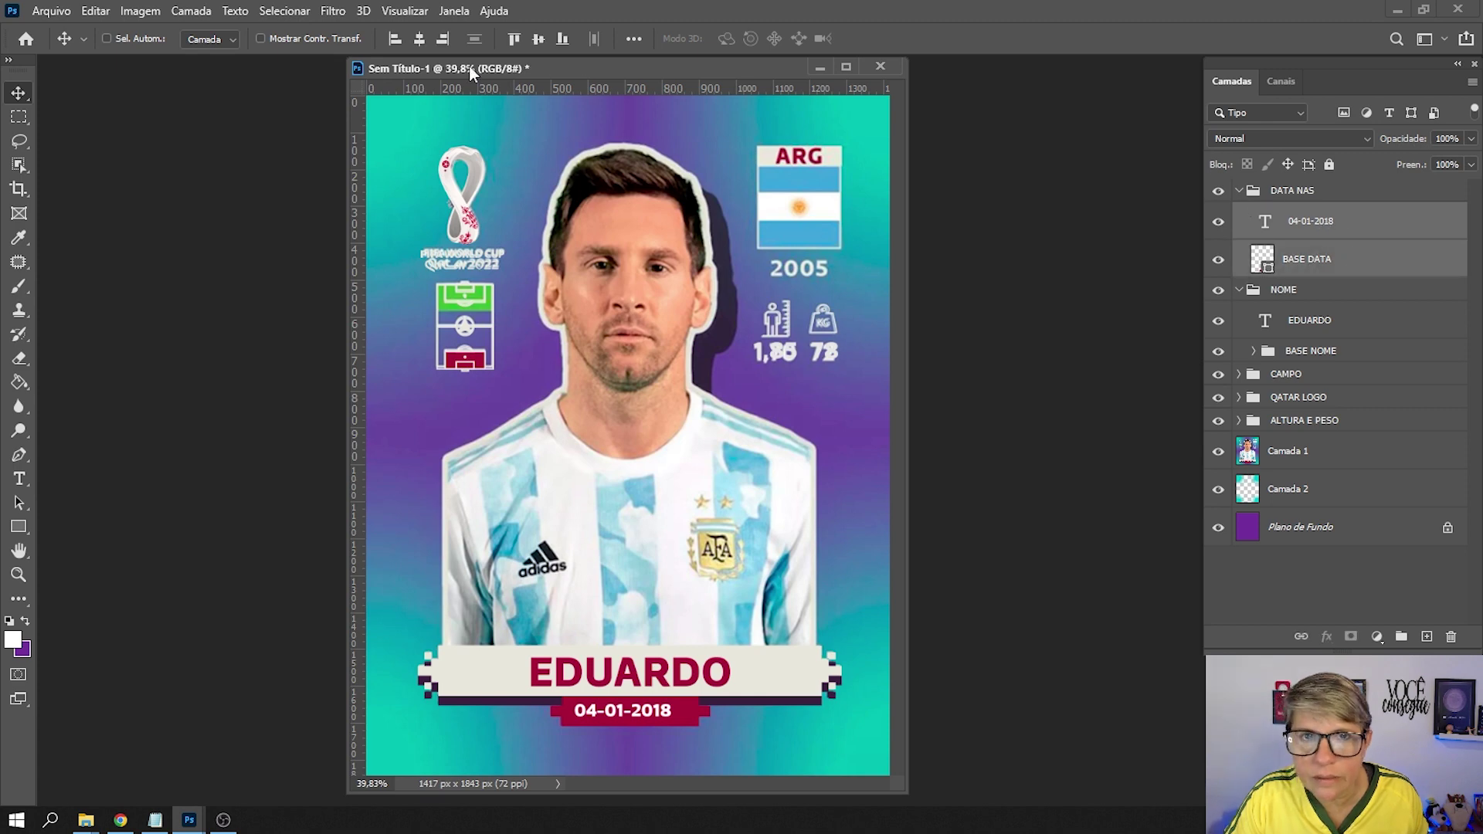
Align the 04-01-2018 date horizontally centred on the dark red BASE DATA tab.
{"action": "left_click", "coordinate": [418, 37]}
{"action": "left_click_drag", "start_coordinate": [539, 69], "coordinate": [562, 74]}
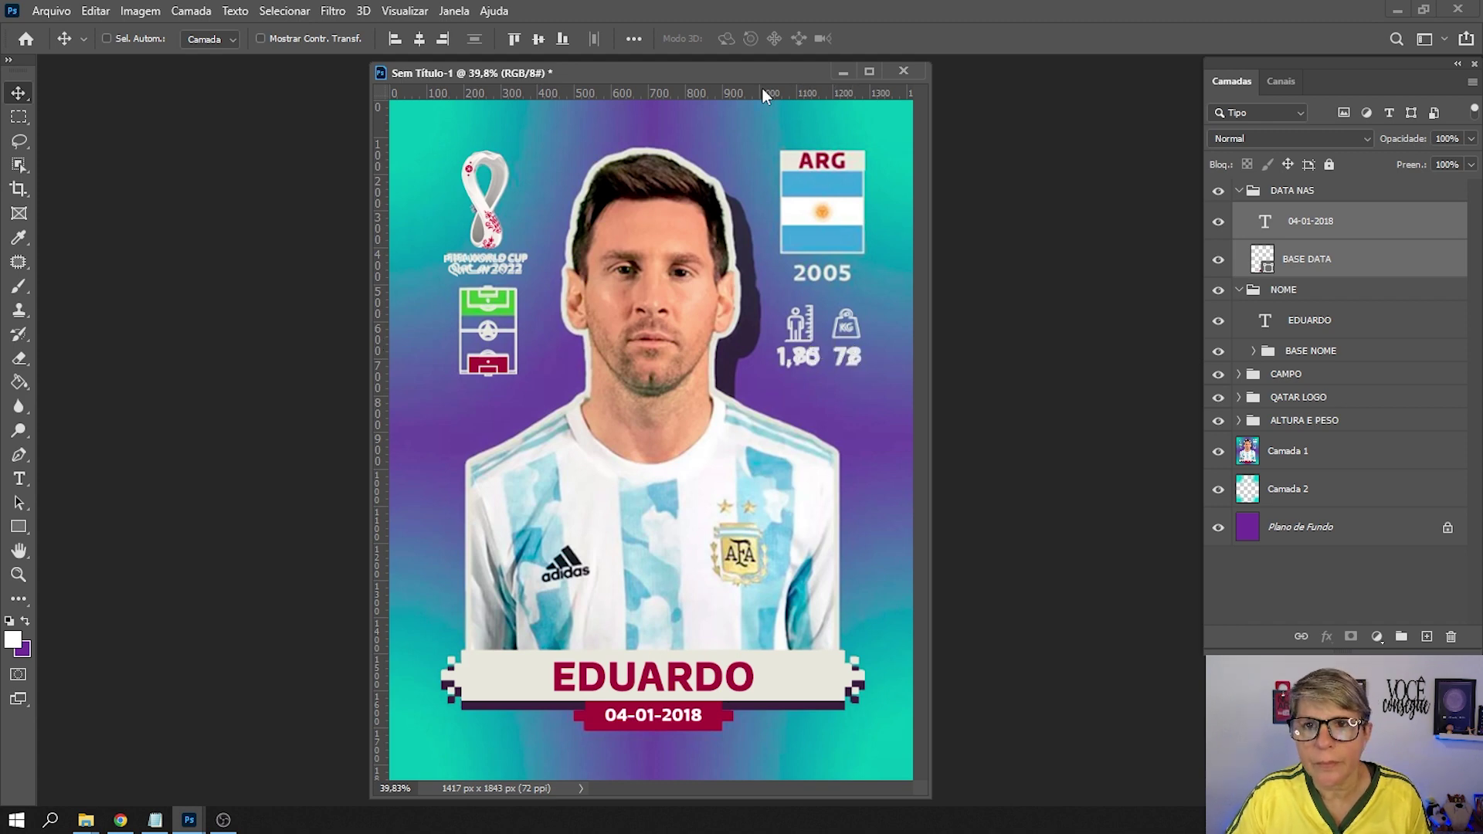
{"action": "left_click_drag", "start_coordinate": [761, 81], "coordinate": [736, 80]}
{"action": "double_click", "coordinate": [224, 527]}
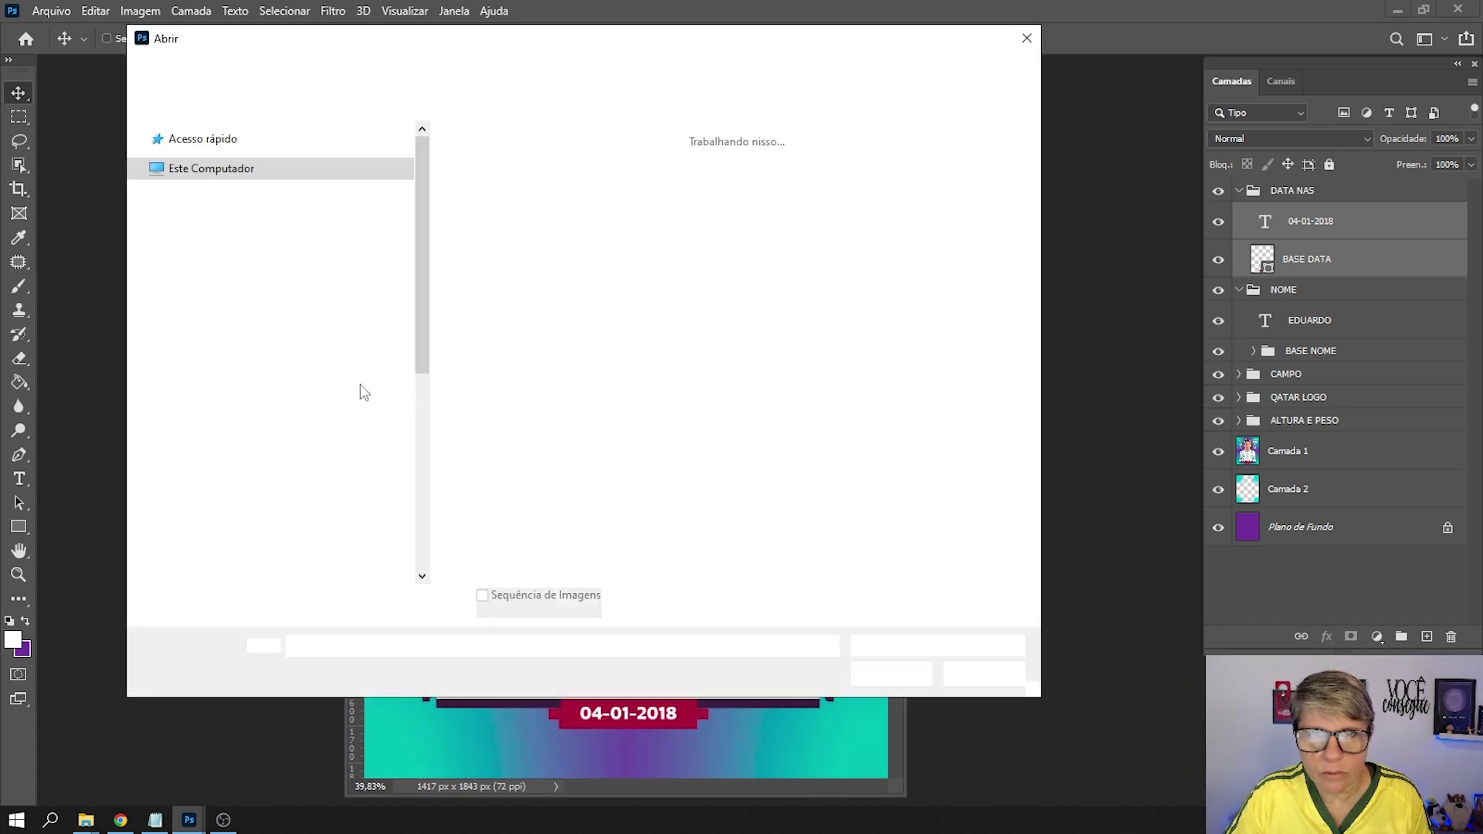
Open Bandeira from the Icones folder and bring the download.png Portugal flag forward.
{"action": "double_click", "coordinate": [583, 196]}
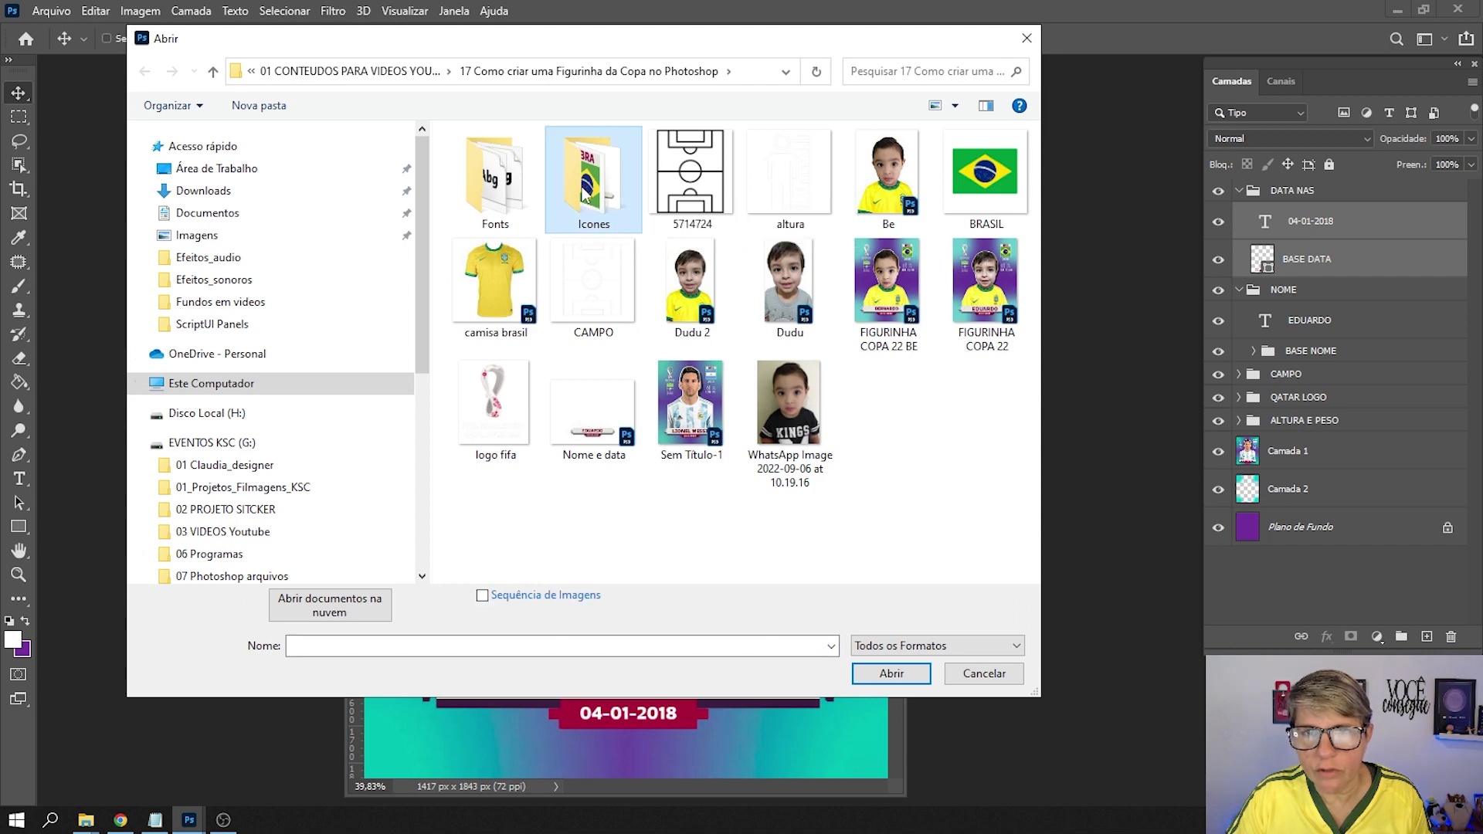
{"action": "left_click", "coordinate": [579, 190]}
{"action": "left_click", "coordinate": [892, 675]}
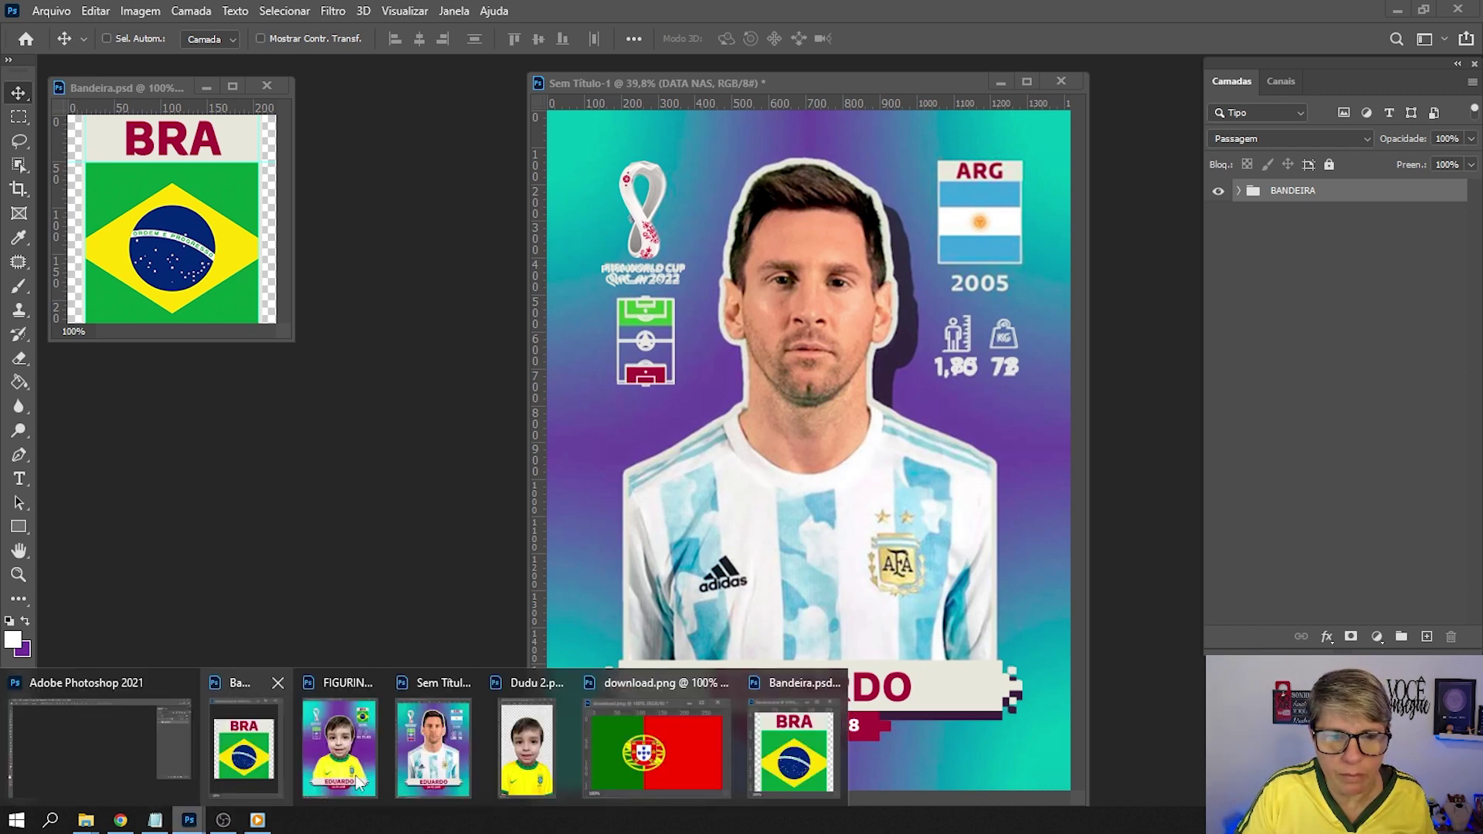
{"action": "left_click", "coordinate": [673, 763]}
Copy the Portugal flag into Bandeira.psd's BANDEIRA group, below the BRA flag.
{"action": "left_click_drag", "start_coordinate": [1120, 719], "coordinate": [690, 258]}
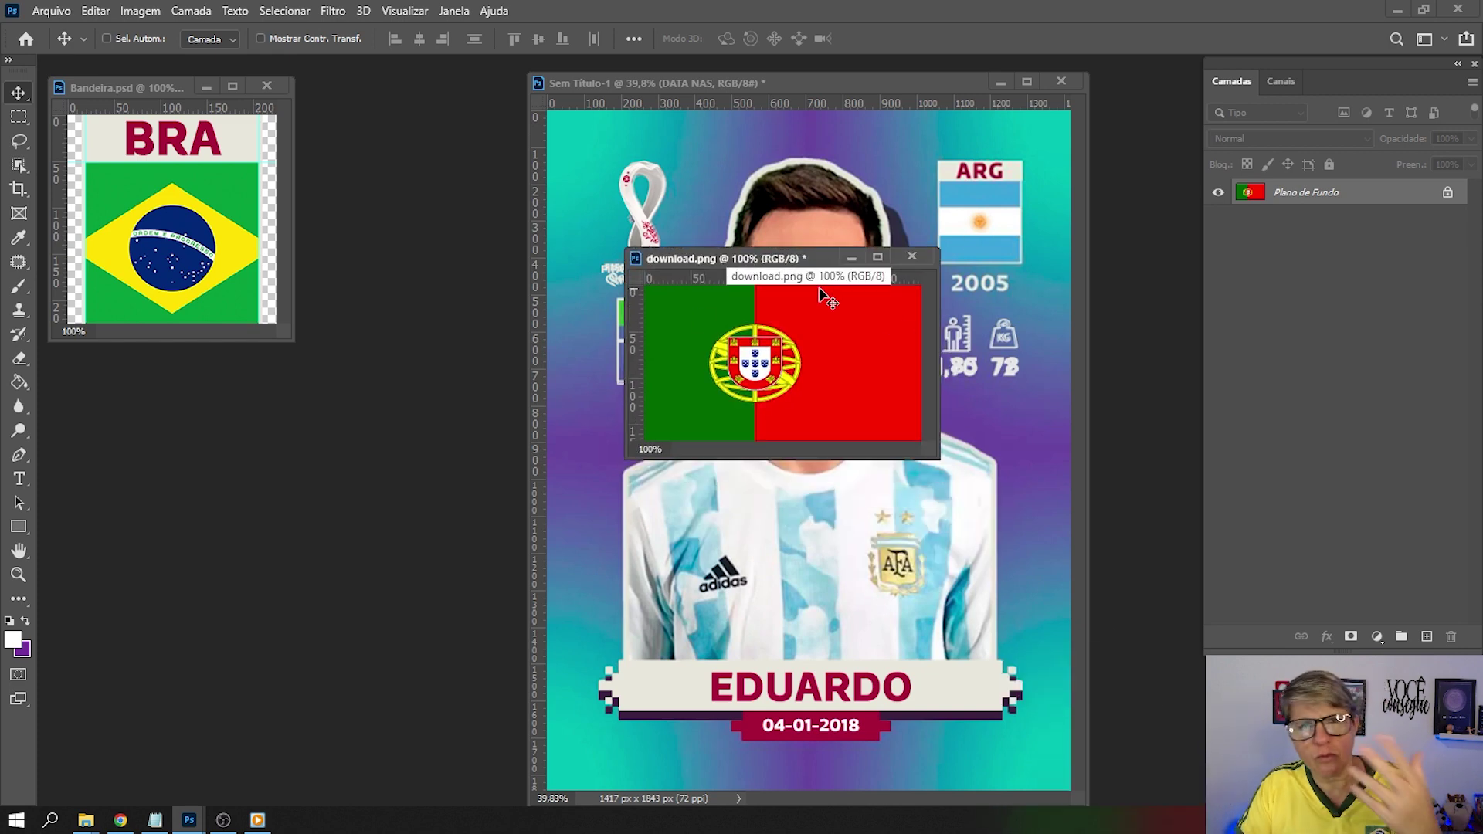
{"action": "left_click_drag", "start_coordinate": [760, 261], "coordinate": [628, 261]}
{"action": "left_click_drag", "start_coordinate": [647, 357], "coordinate": [183, 224]}
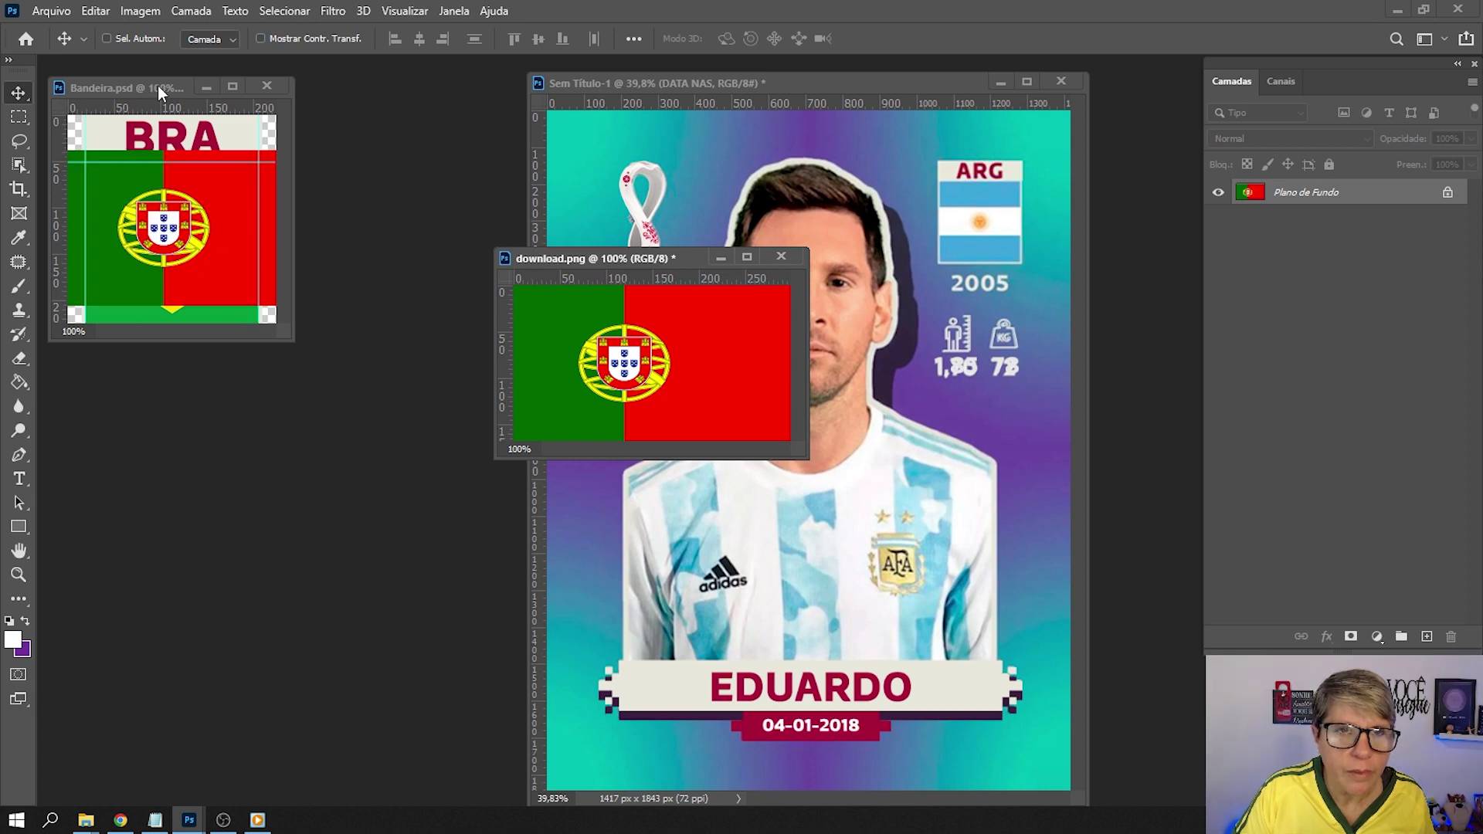
{"action": "left_click_drag", "start_coordinate": [157, 85], "coordinate": [241, 109]}
{"action": "left_click", "coordinate": [1238, 229]}
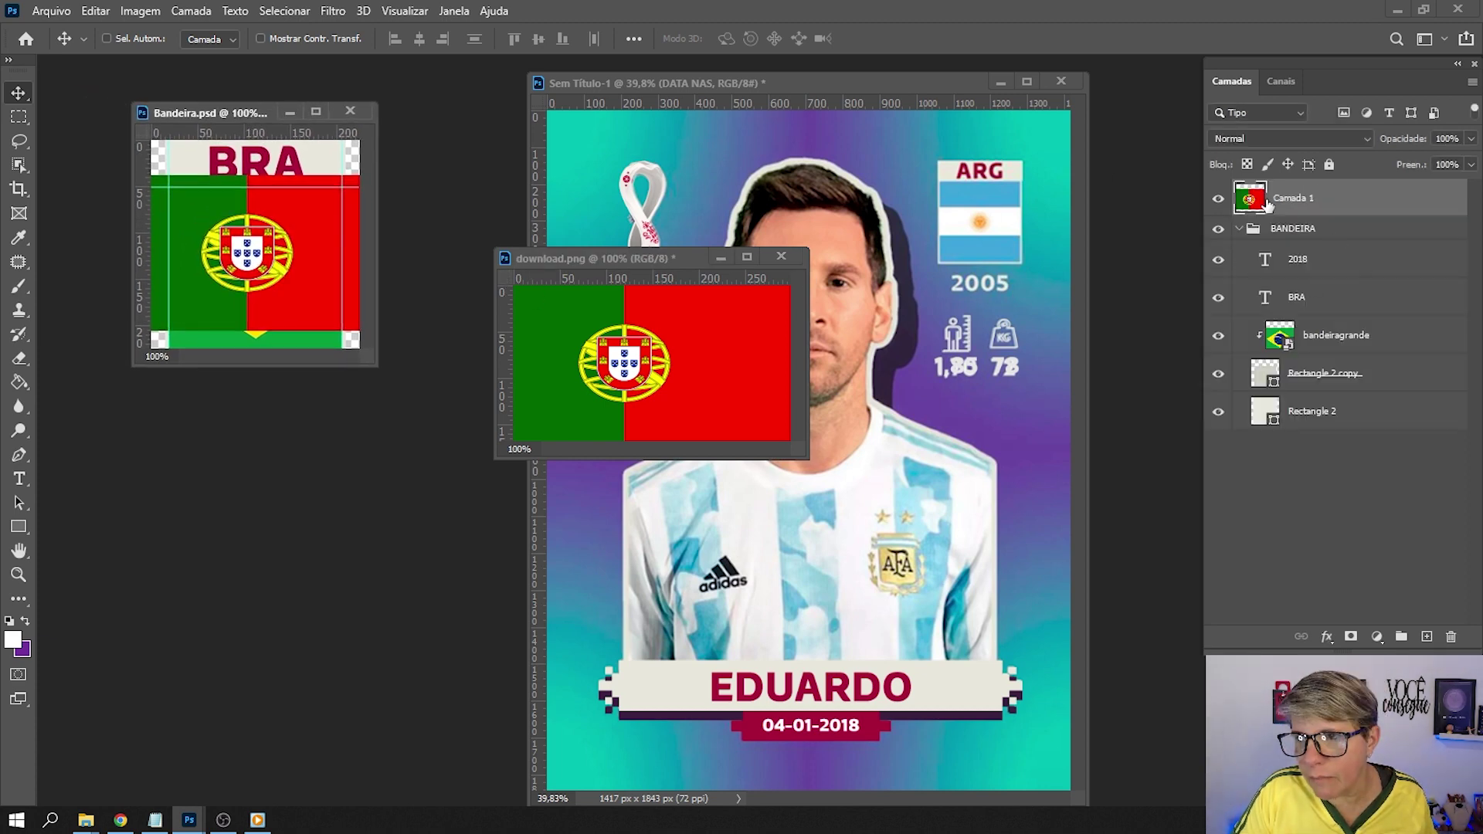
{"action": "left_click_drag", "start_coordinate": [1291, 198], "coordinate": [1313, 305]}
{"action": "left_click_drag", "start_coordinate": [294, 232], "coordinate": [290, 252]}
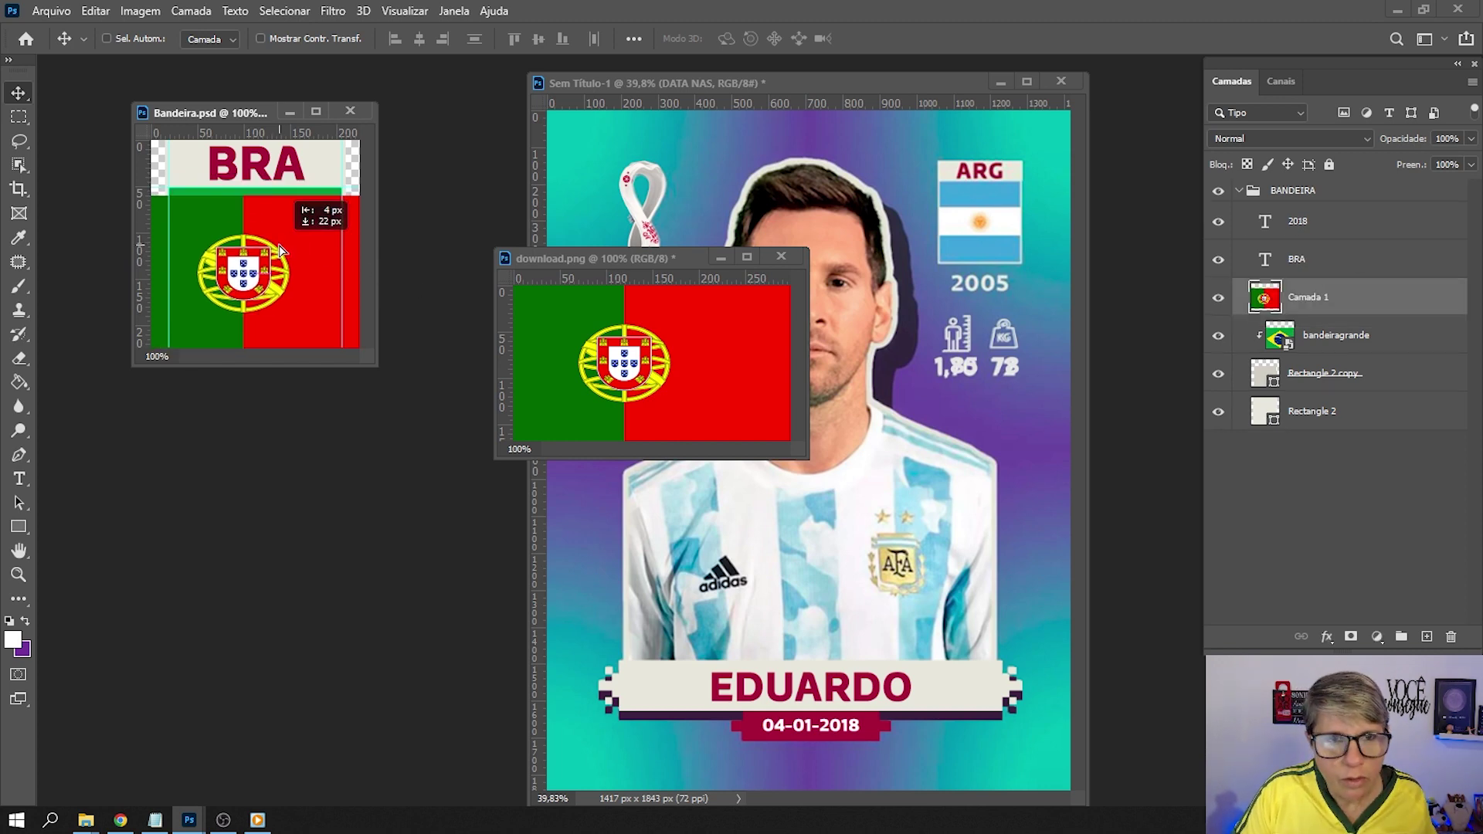
Scale the Portugal flag to fill the flag area and clip it beneath bandeiragrande.
{"action": "key", "text": "ctrl+t"}
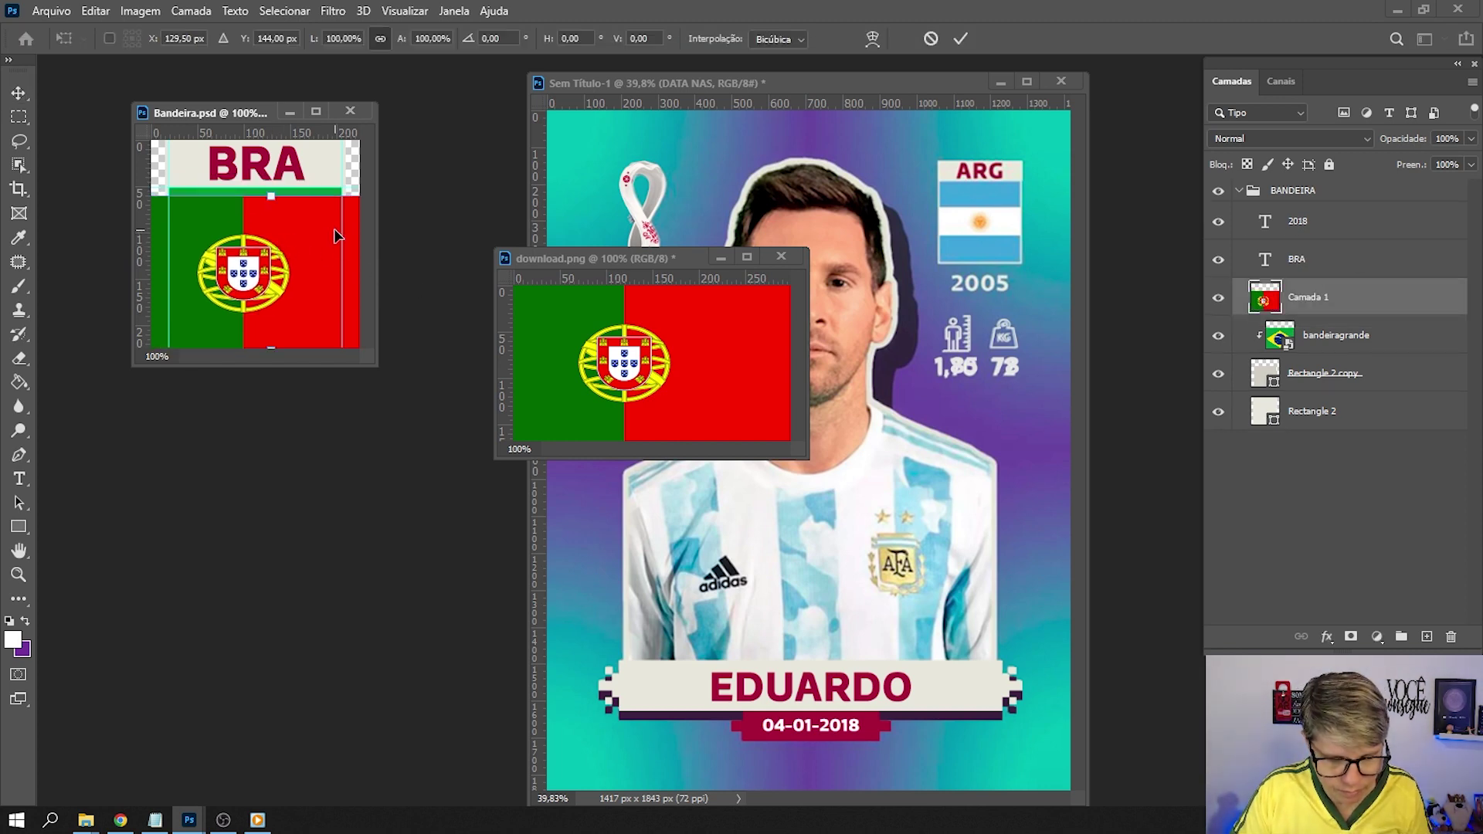
{"action": "key", "text": "ctrl+minus"}
{"action": "left_click_drag", "start_coordinate": [357, 208], "coordinate": [367, 202]}
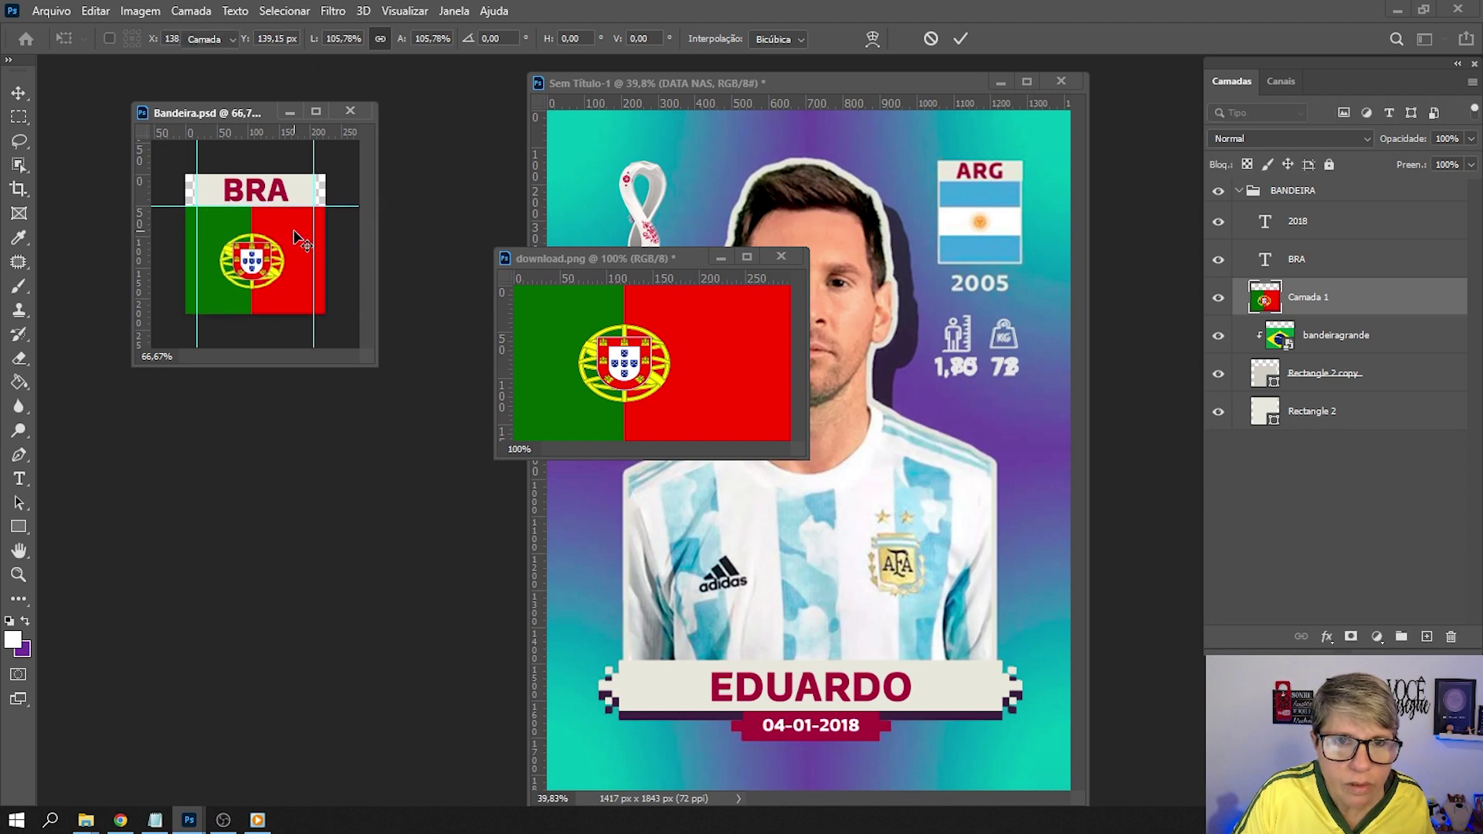
{"action": "key", "text": "Return"}
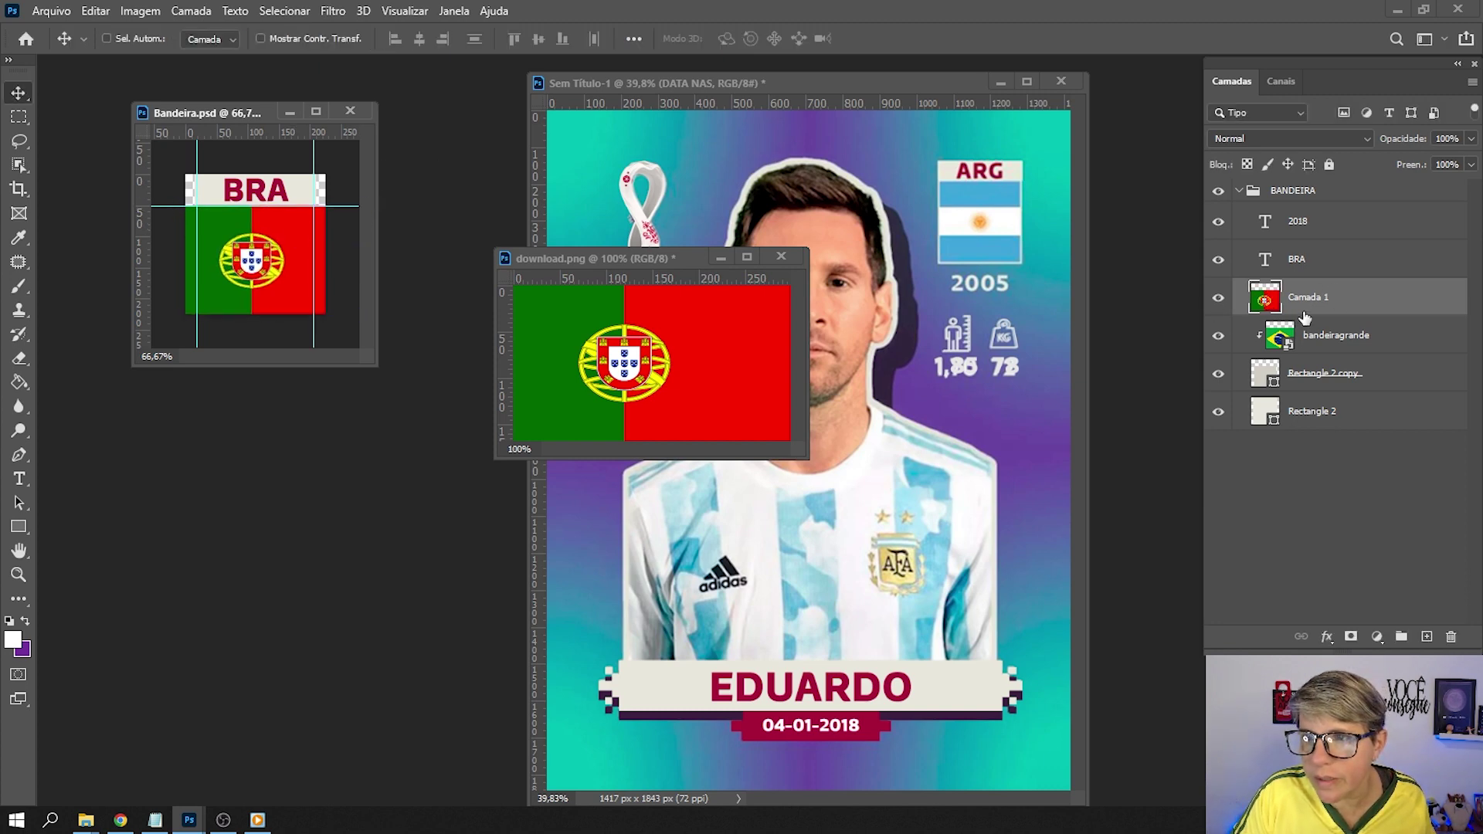
{"action": "left_click_drag", "start_coordinate": [1269, 303], "coordinate": [1281, 336]}
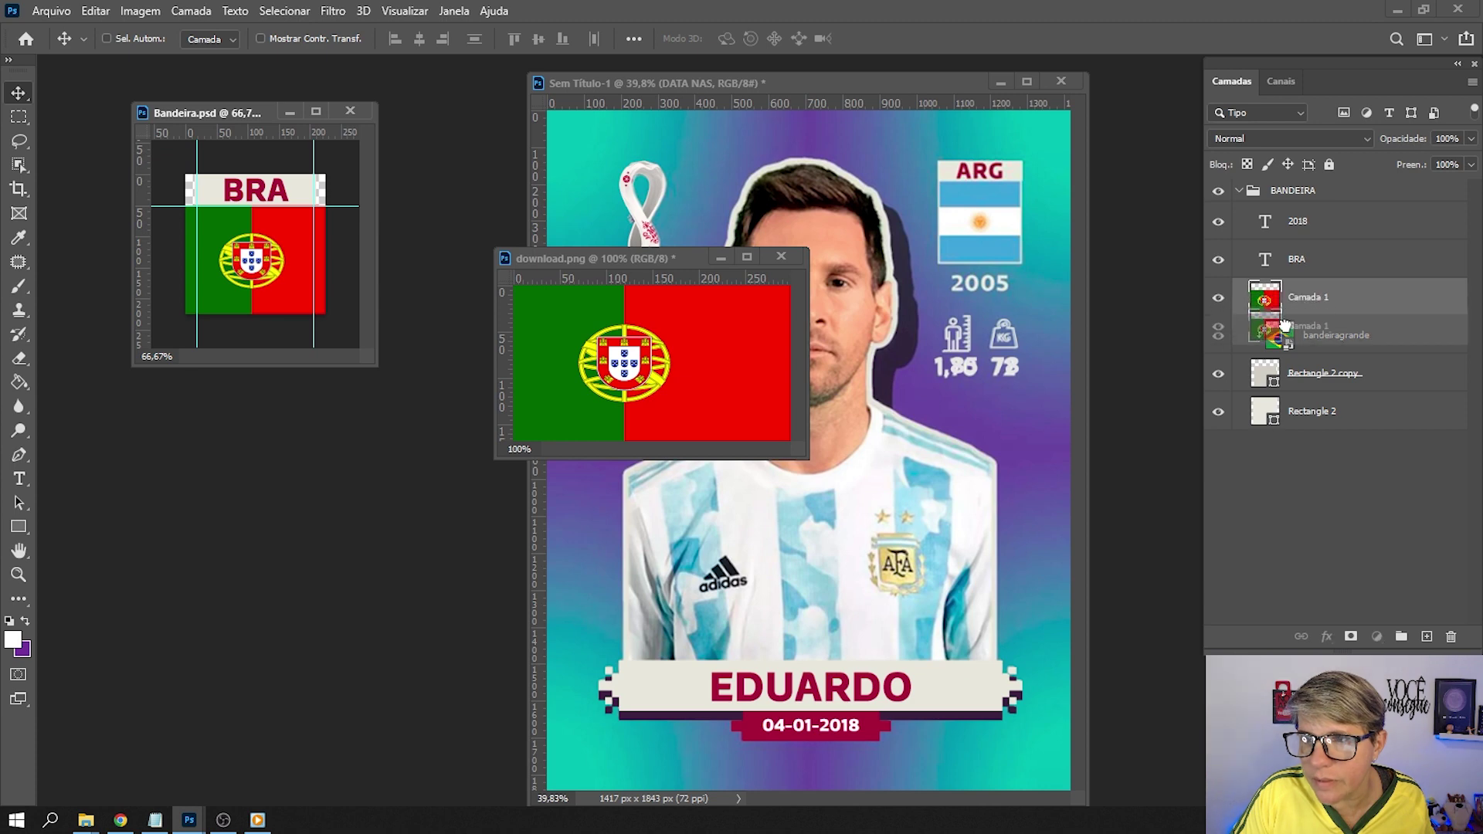
{"action": "left_click_drag", "start_coordinate": [1280, 337], "coordinate": [1280, 340]}
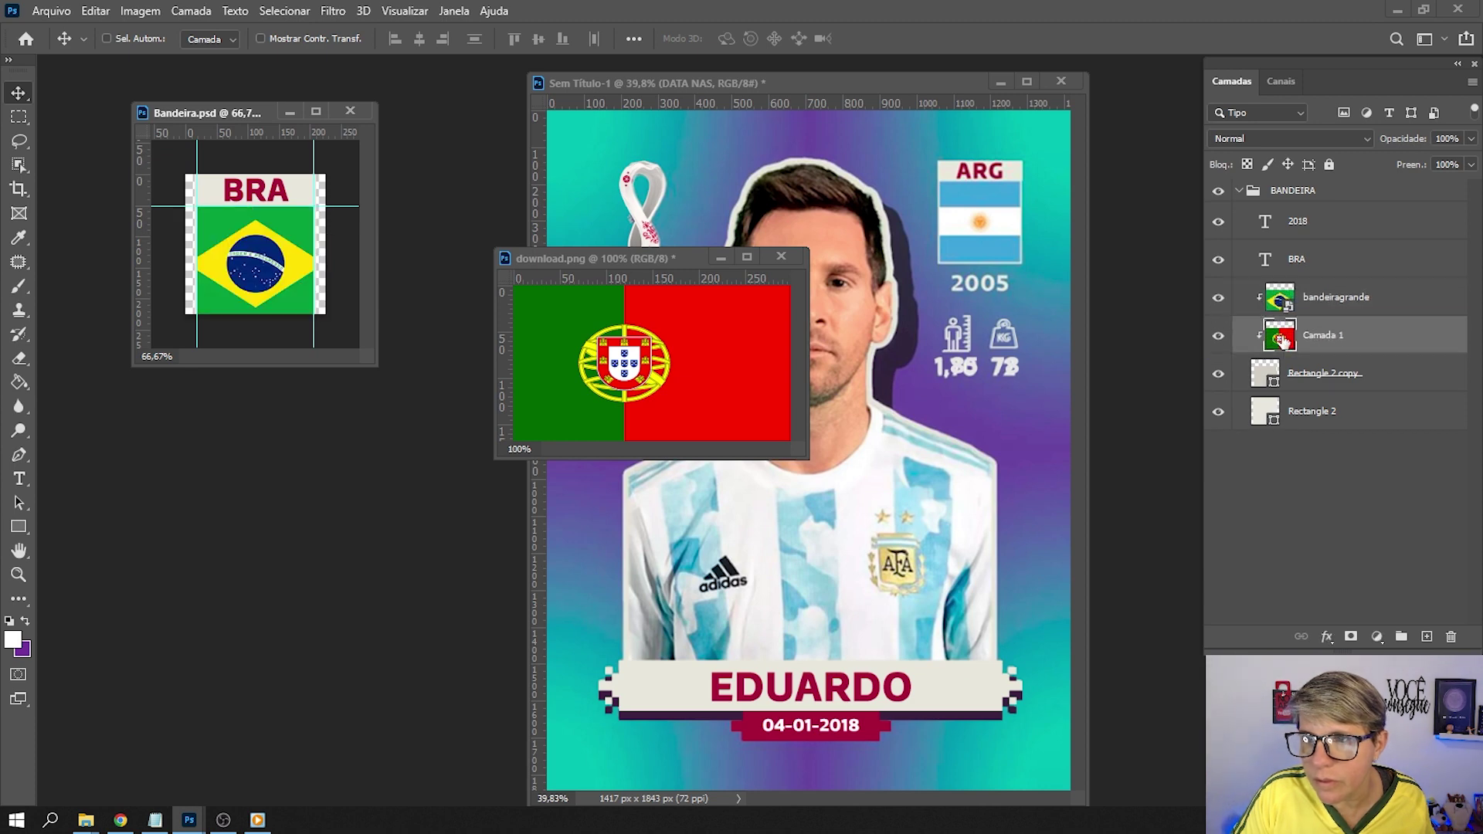
{"action": "left_click", "coordinate": [1282, 280], "text": "alt"}
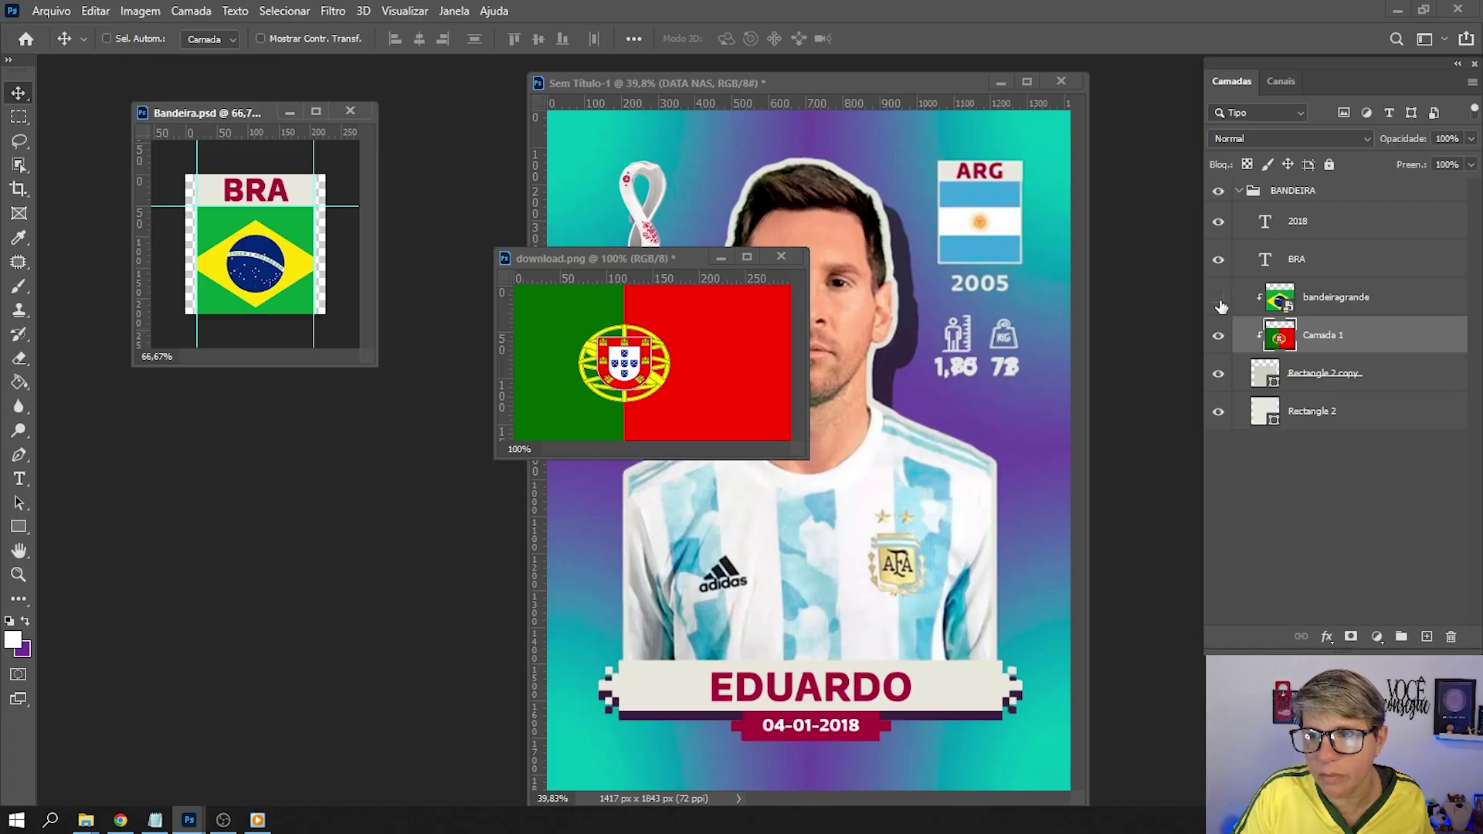
Preview Portugal, close download.png without saving, then show Brazil and hide Portugal.
{"action": "left_click", "coordinate": [1219, 301]}
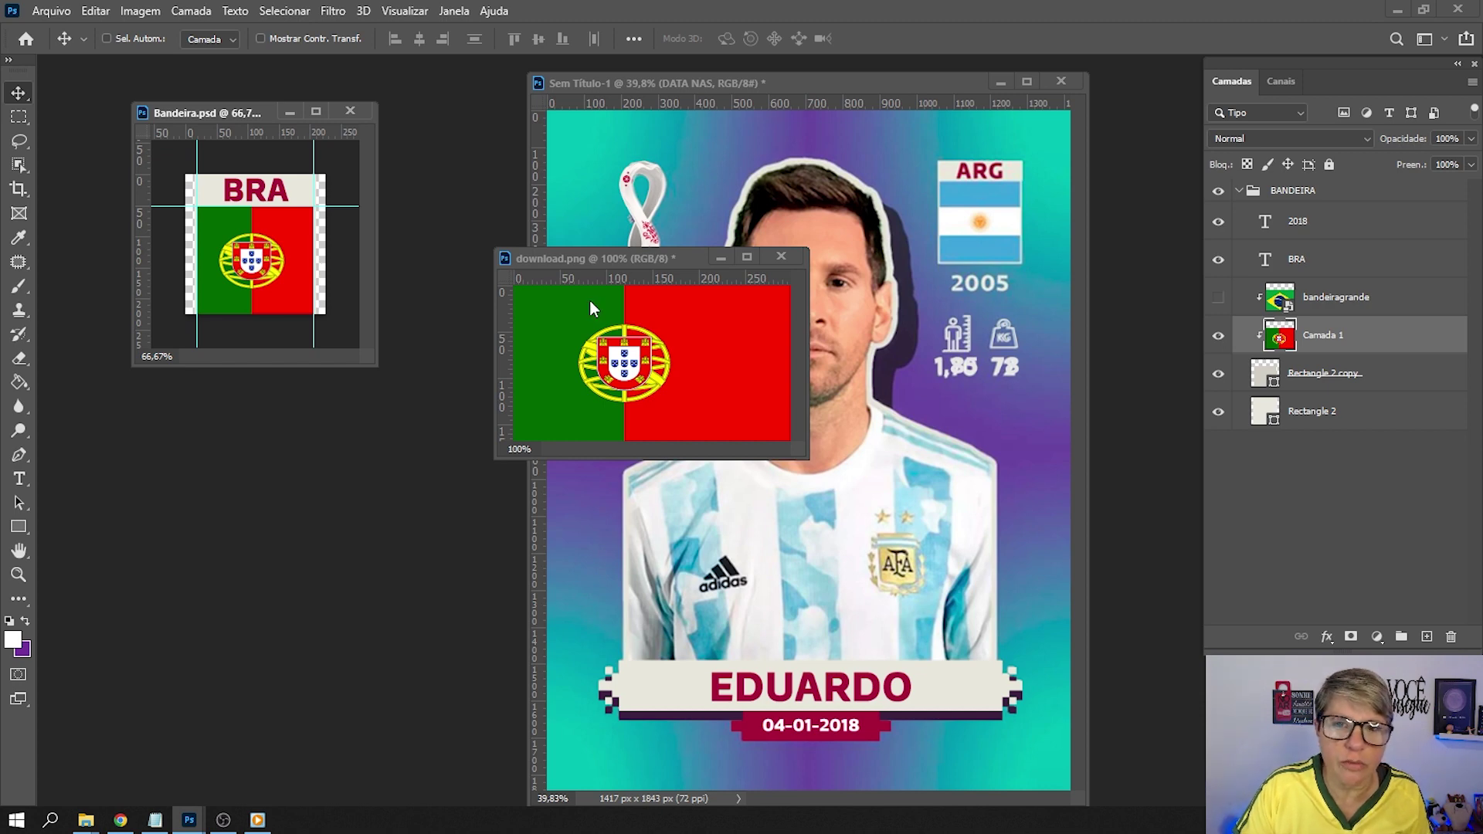
{"action": "left_click", "coordinate": [781, 257]}
{"action": "left_click", "coordinate": [746, 309]}
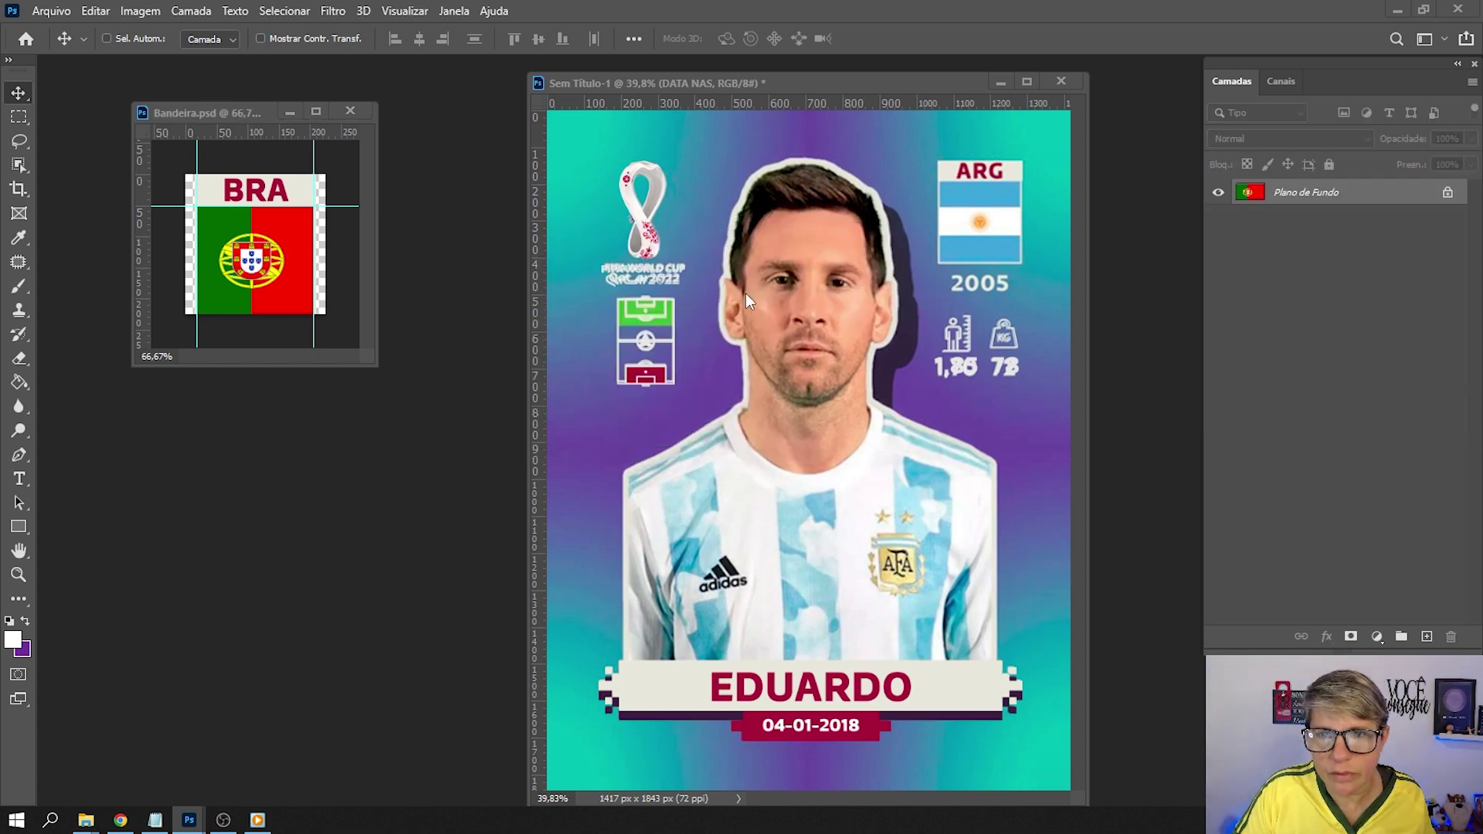
{"action": "left_click_drag", "start_coordinate": [227, 112], "coordinate": [261, 111]}
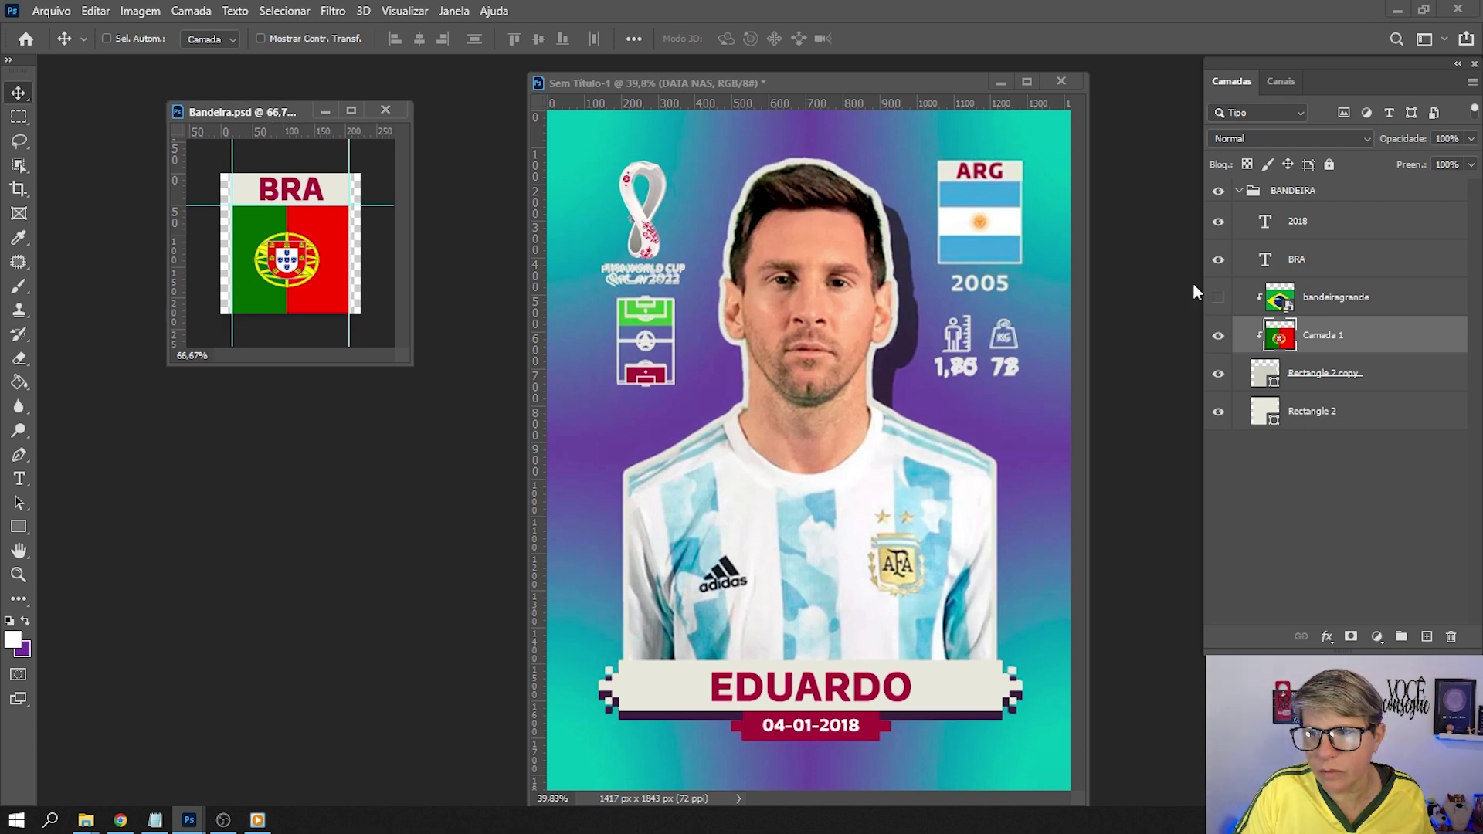
{"action": "left_click", "coordinate": [1218, 298]}
{"action": "left_click", "coordinate": [1218, 335]}
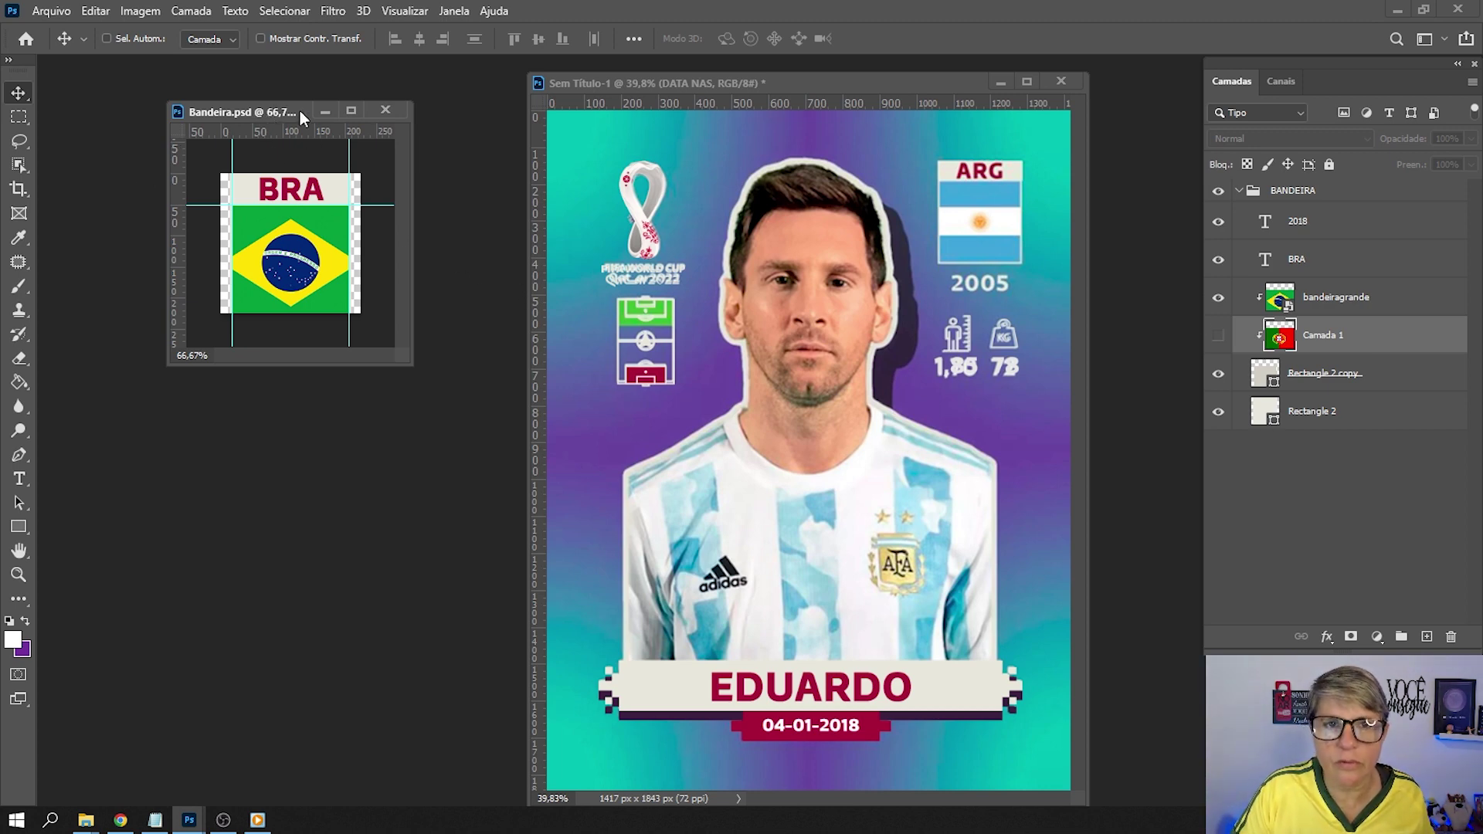
Copy the BANDEIRA group into the sticker and enlarge it to about 121% over the ARG flag.
{"action": "left_click", "coordinate": [1237, 191]}
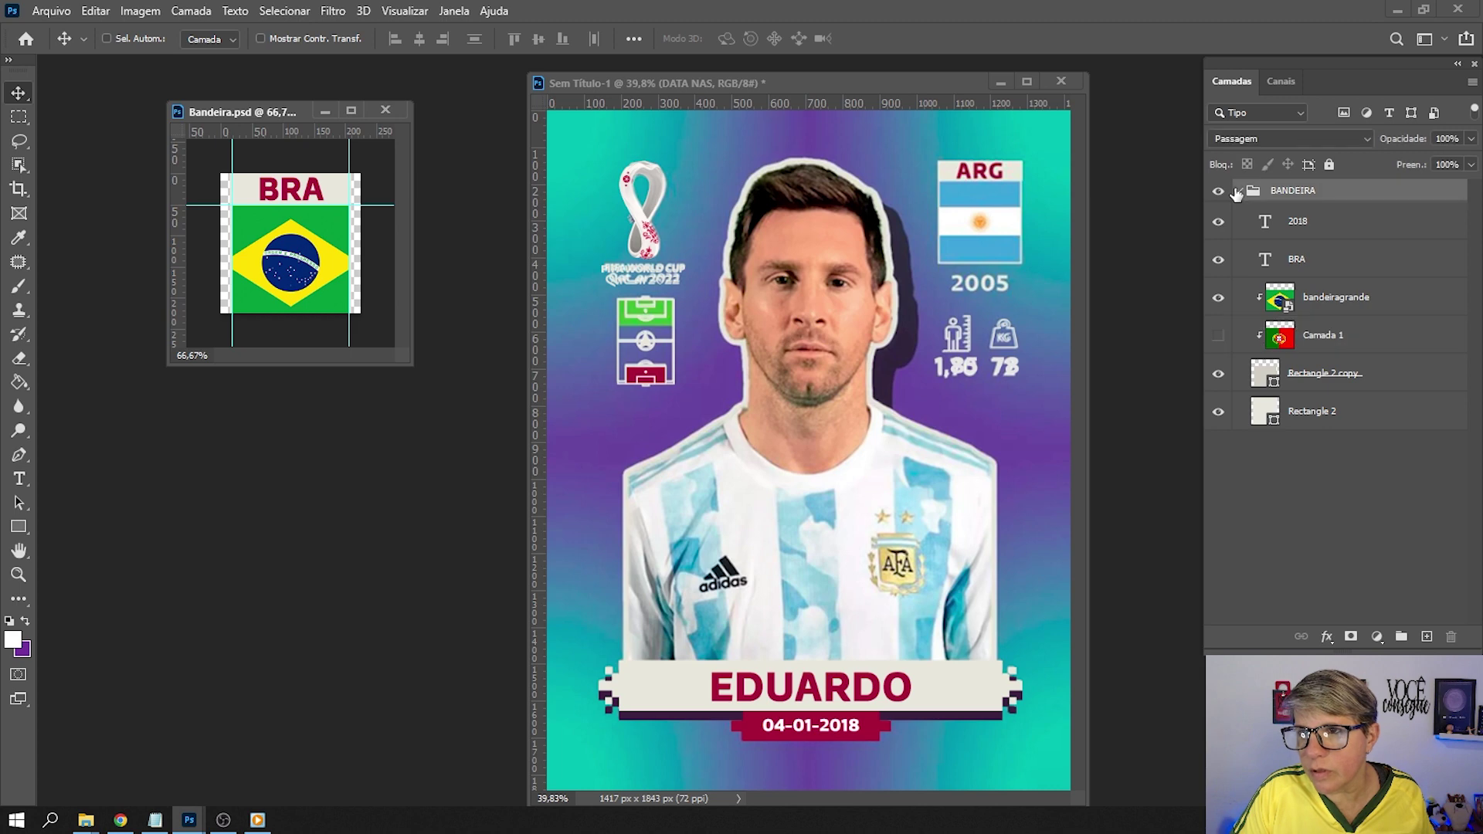
{"action": "left_click", "coordinate": [1240, 191]}
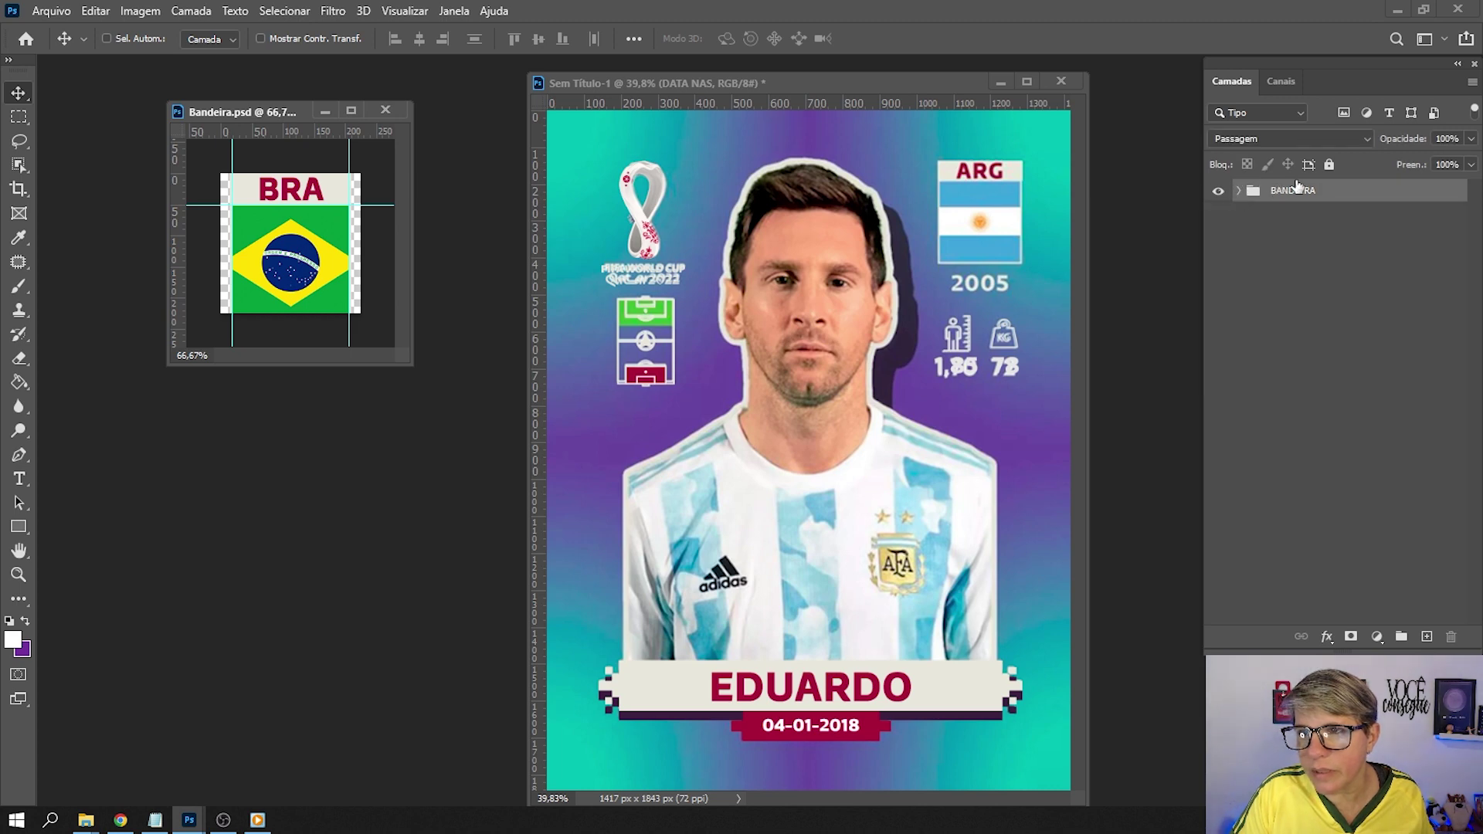
{"action": "mouse_move", "coordinate": [1293, 190]}
{"action": "left_mouse_down"}
{"action": "mouse_move", "coordinate": [331, 163]}
{"action": "mouse_move", "coordinate": [1010, 232]}
{"action": "mouse_move", "coordinate": [1026, 207]}
{"action": "left_mouse_up"}
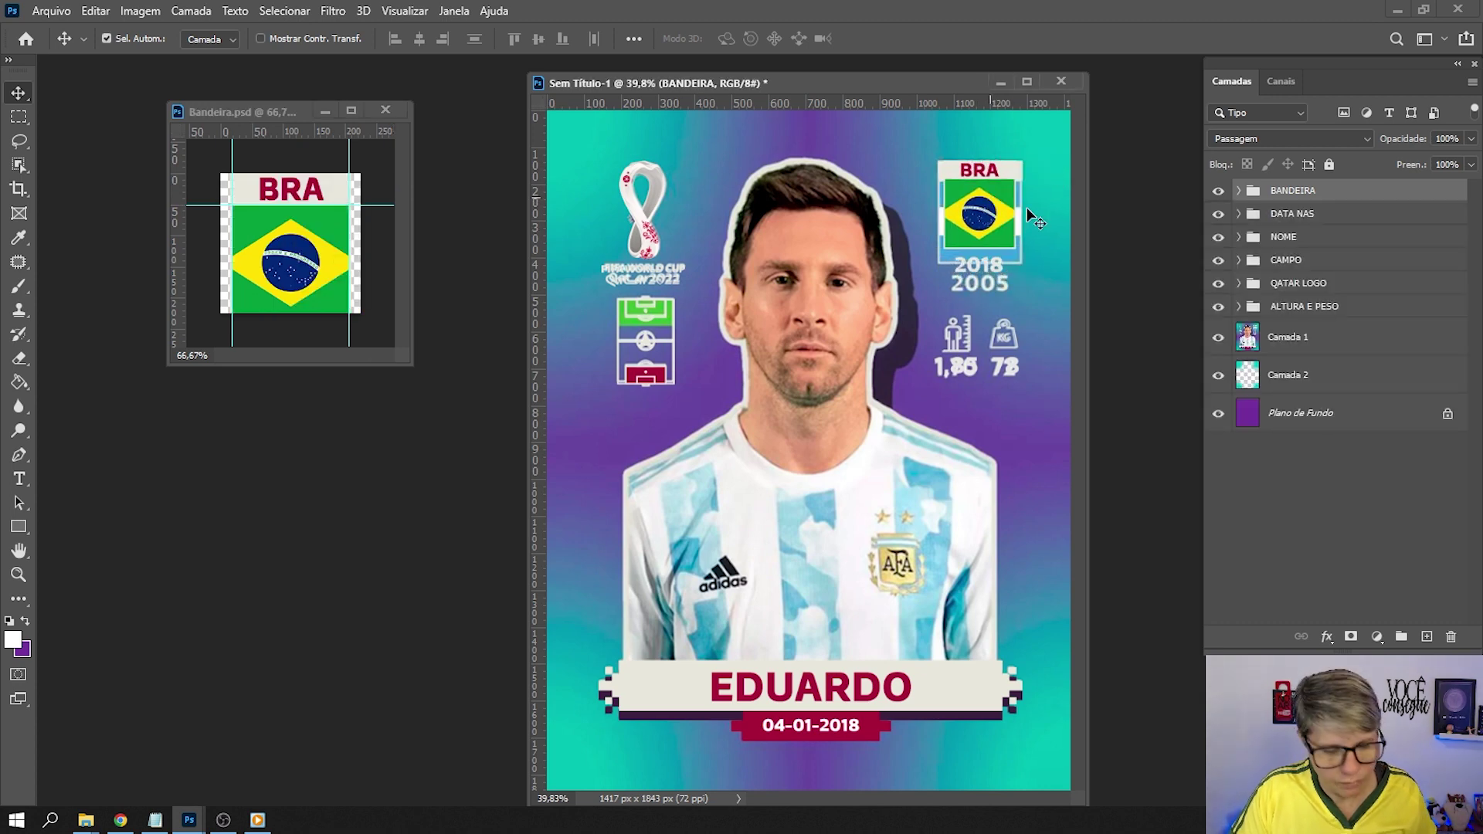
{"action": "key", "text": "ctrl+t"}
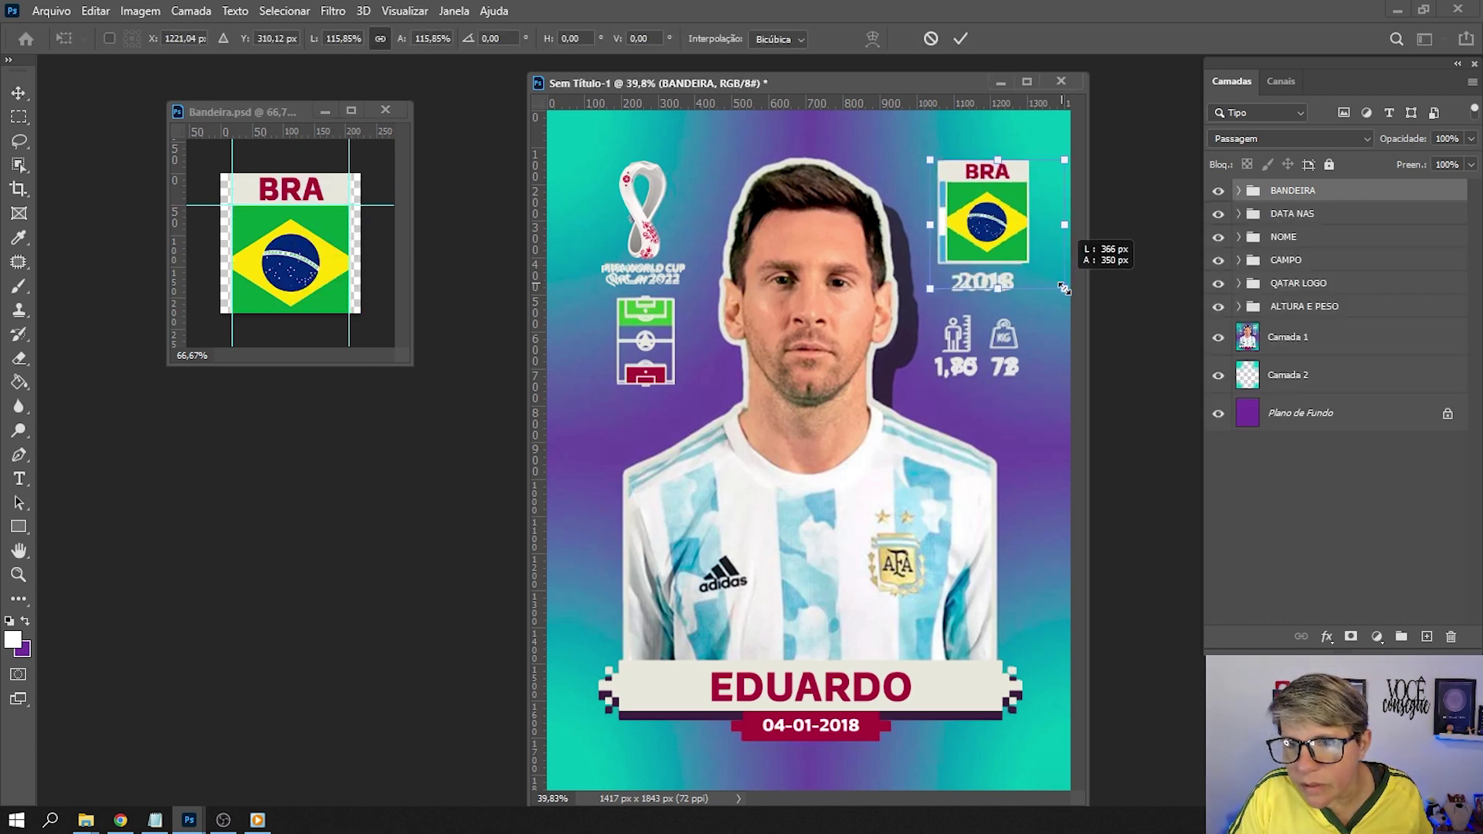
{"action": "left_click_drag", "start_coordinate": [1051, 277], "coordinate": [1058, 295]}
{"action": "key", "text": "Return"}
Close Bandeira.psd without saving changes.
{"action": "left_click_drag", "start_coordinate": [914, 88], "coordinate": [837, 89]}
{"action": "left_click", "coordinate": [386, 109]}
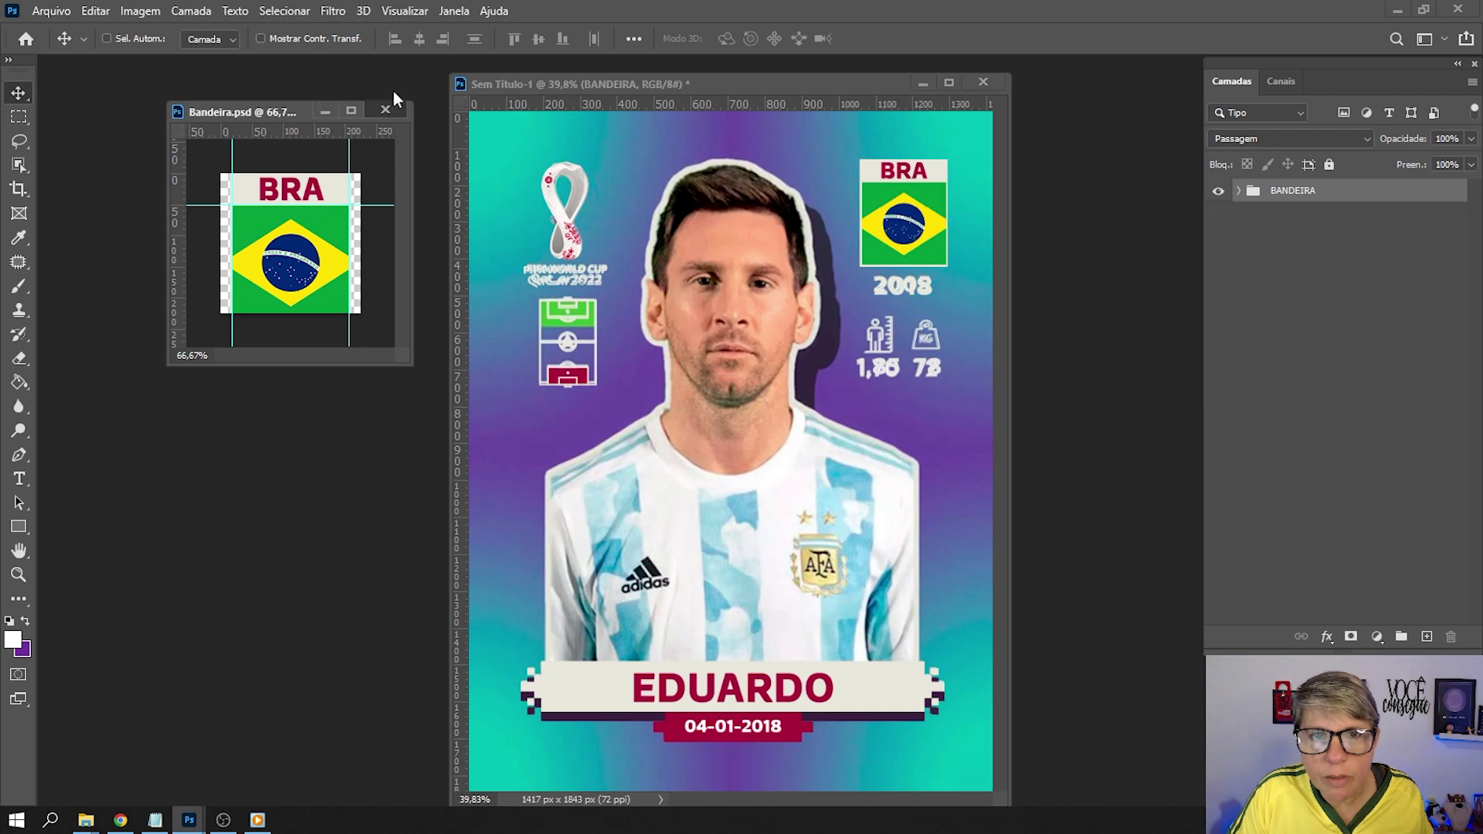
{"action": "left_click", "coordinate": [681, 316]}
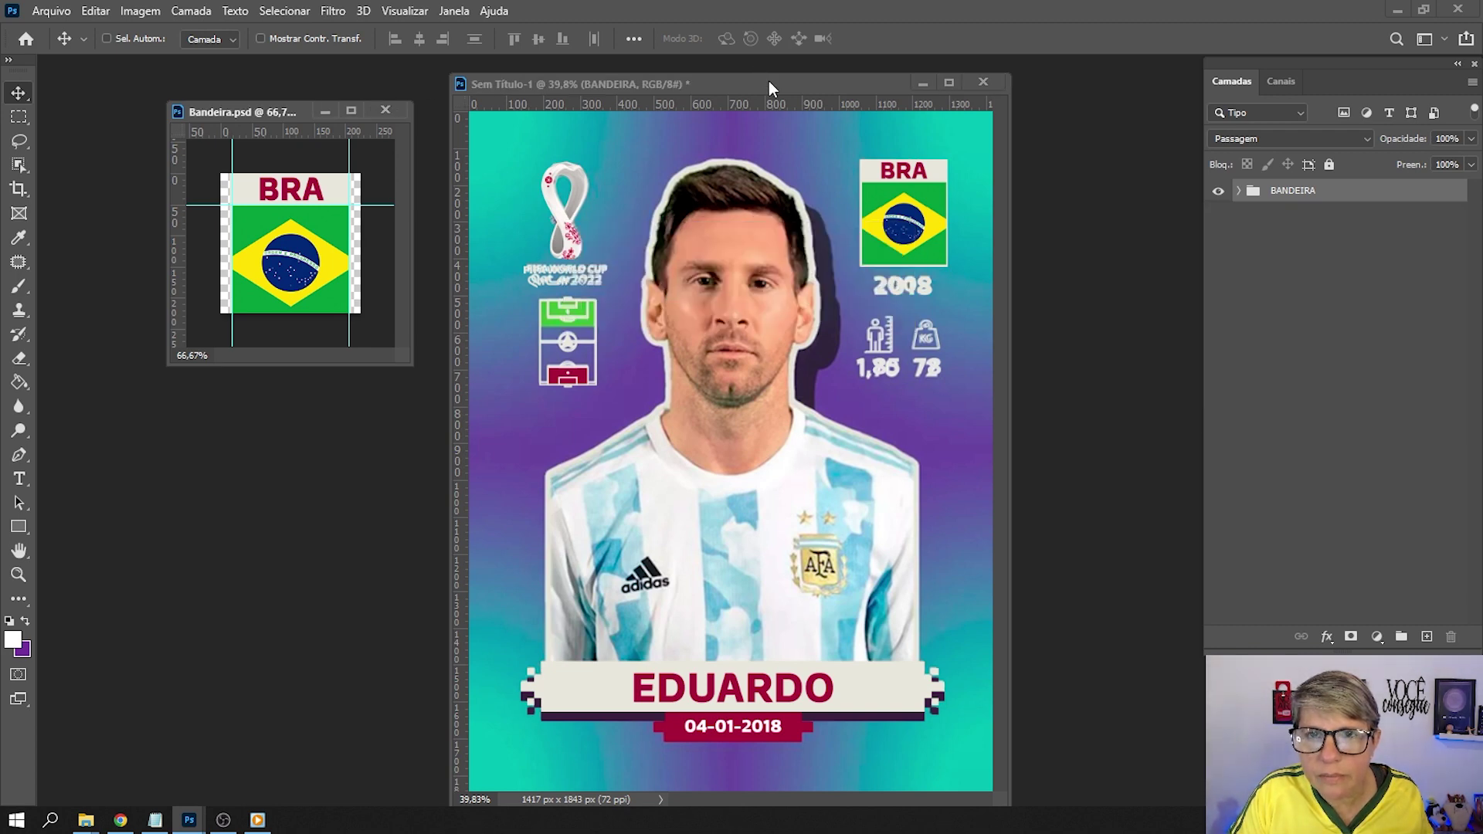
{"action": "left_click_drag", "start_coordinate": [762, 77], "coordinate": [729, 72]}
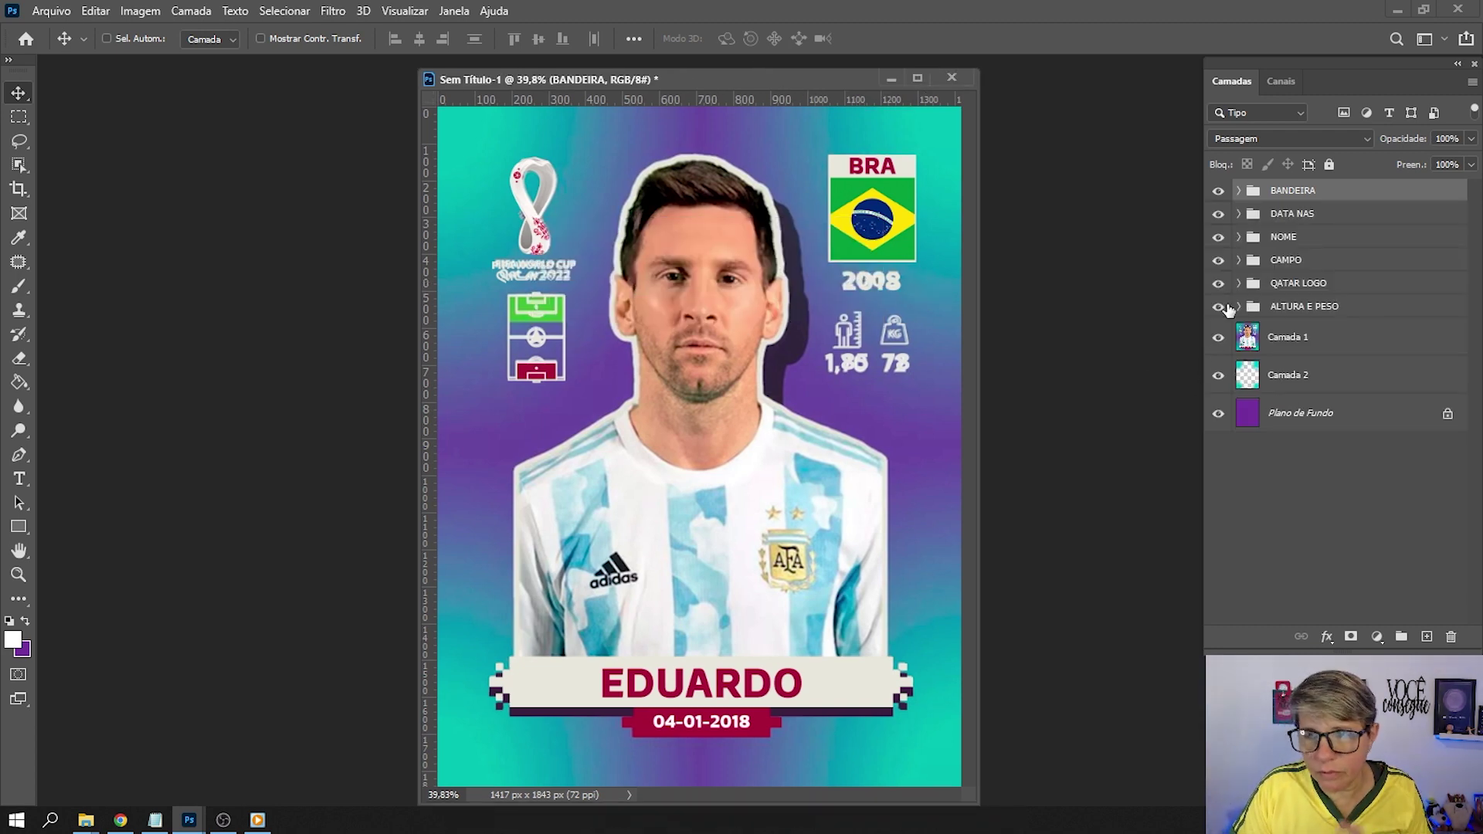
Hide the footballer's photo on the sticker and bring the boy's Dudu 2 photo forward.
{"action": "left_click", "coordinate": [1218, 339]}
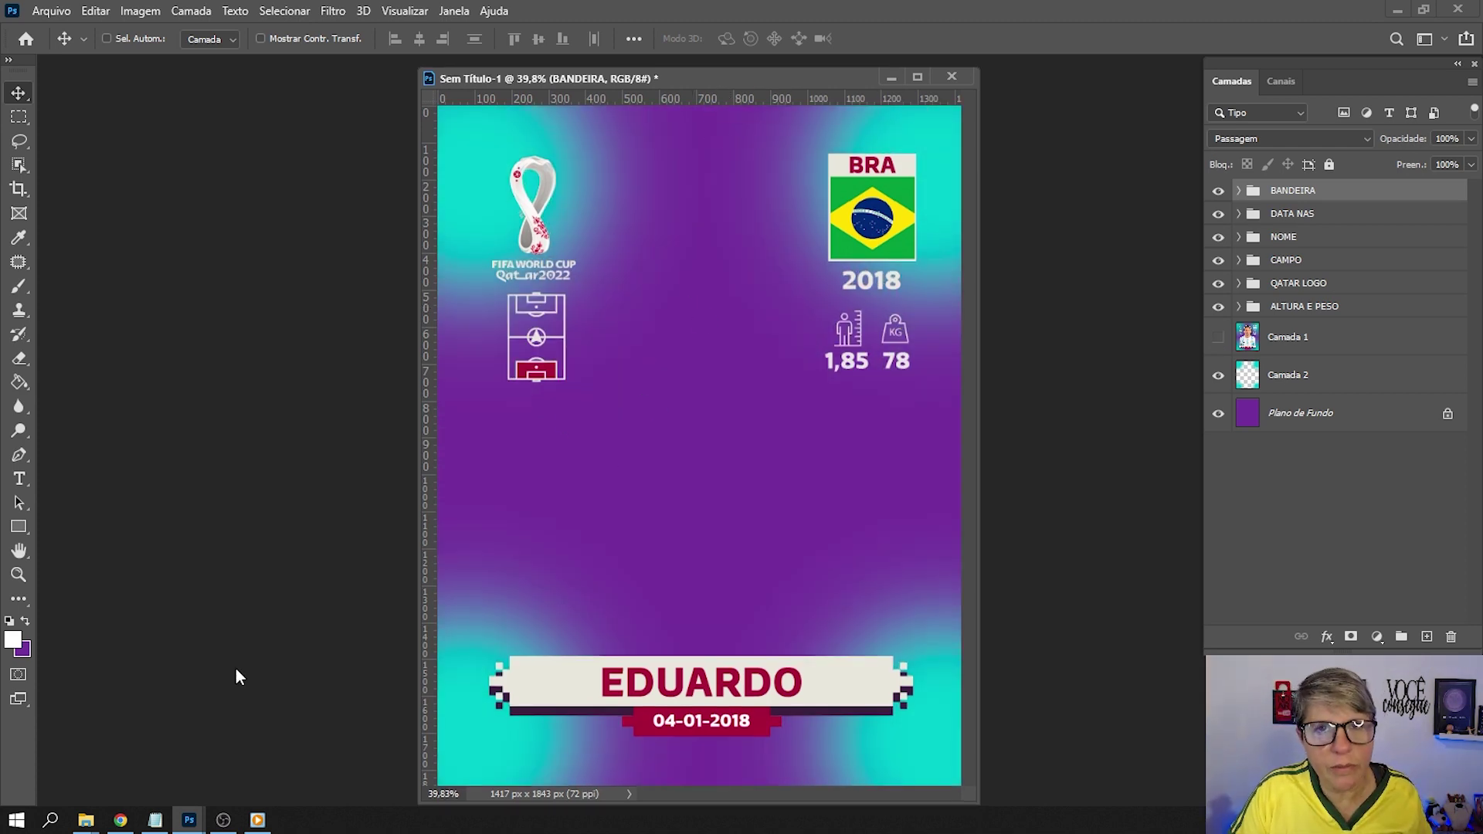
{"action": "mouse_move", "coordinate": [188, 820]}
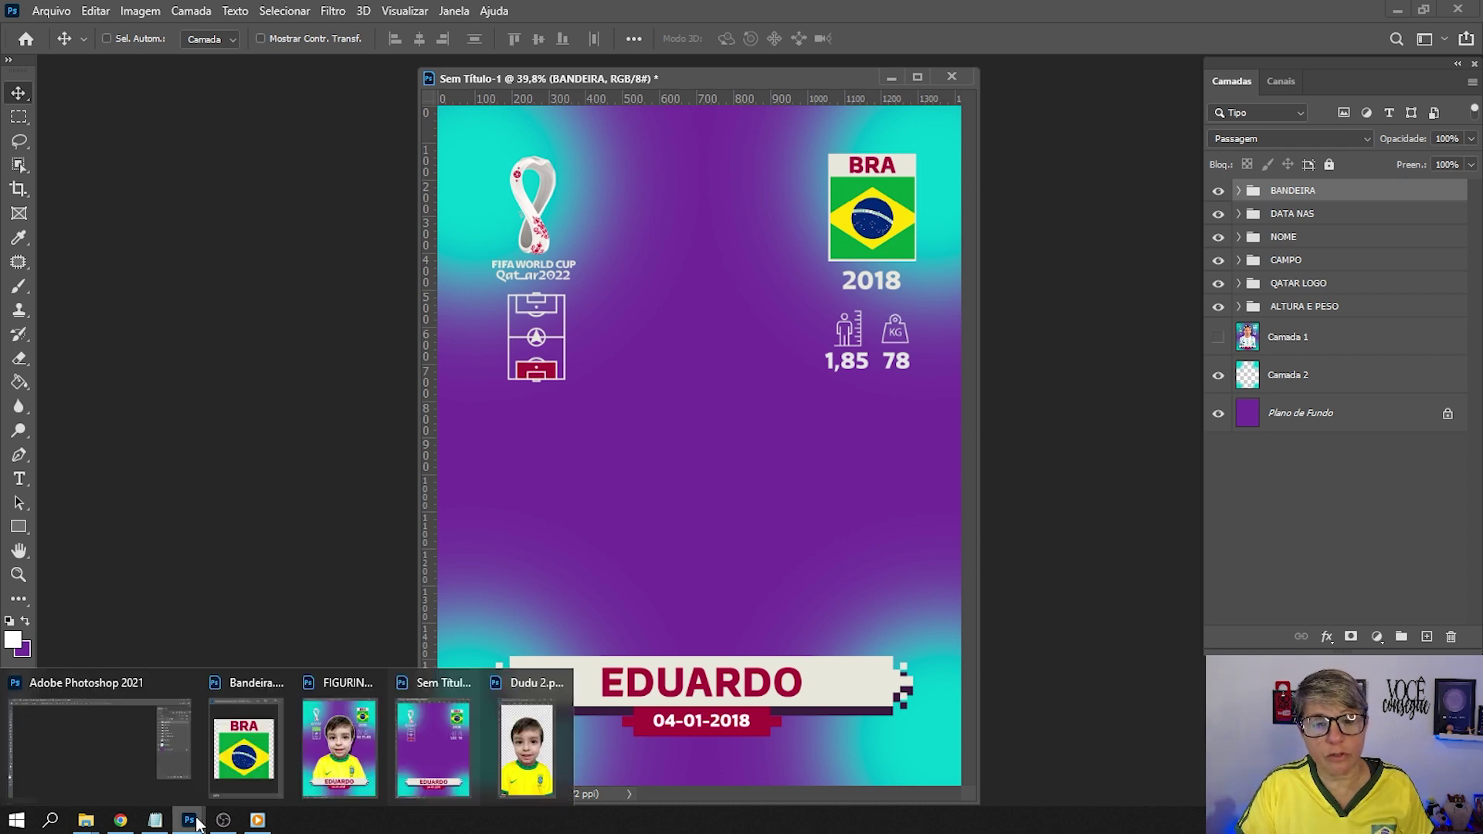
{"action": "mouse_move", "coordinate": [527, 748]}
{"action": "left_click", "coordinate": [525, 768]}
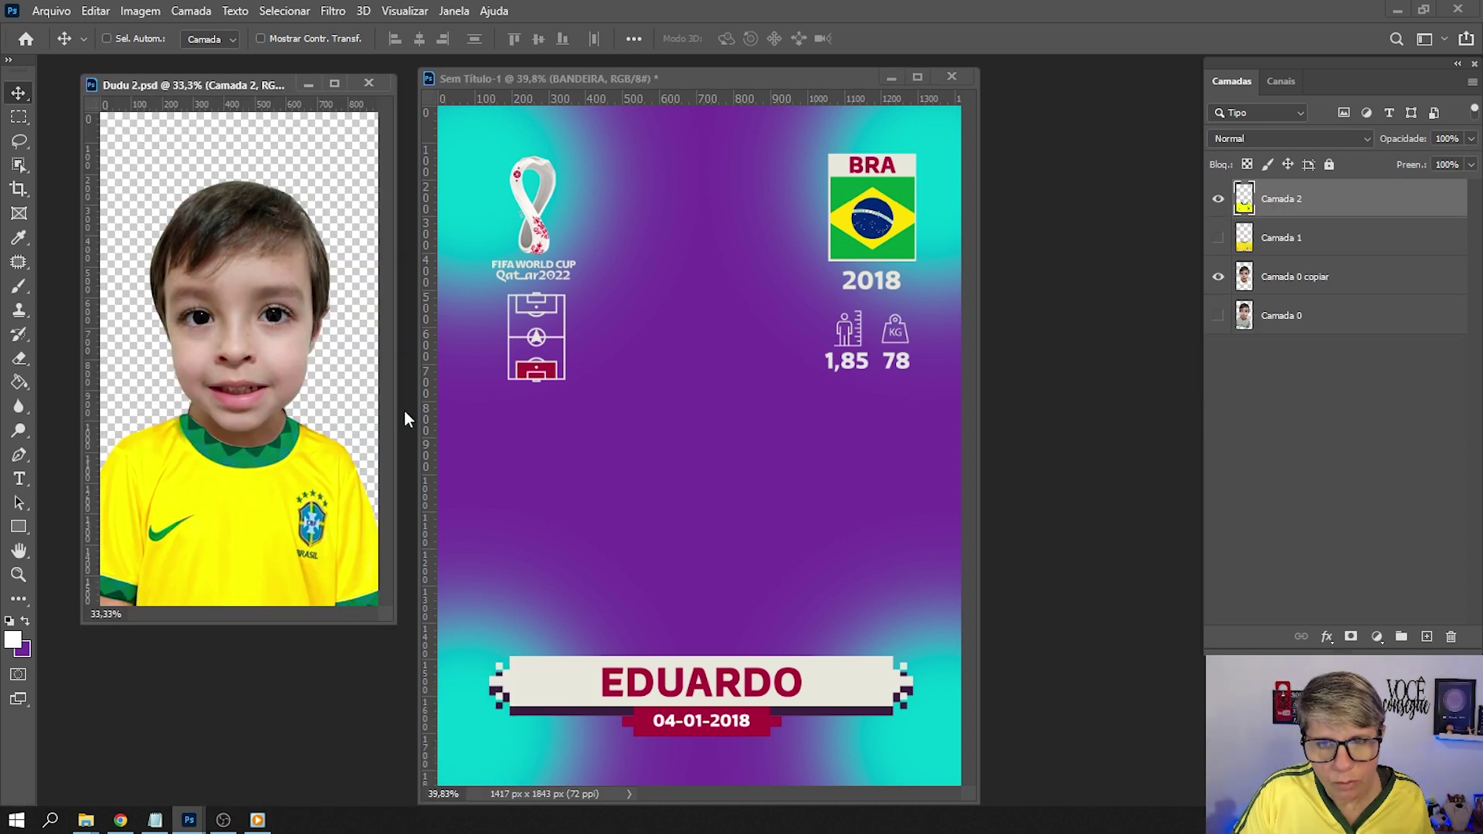
{"action": "left_click_drag", "start_coordinate": [392, 401], "coordinate": [474, 401]}
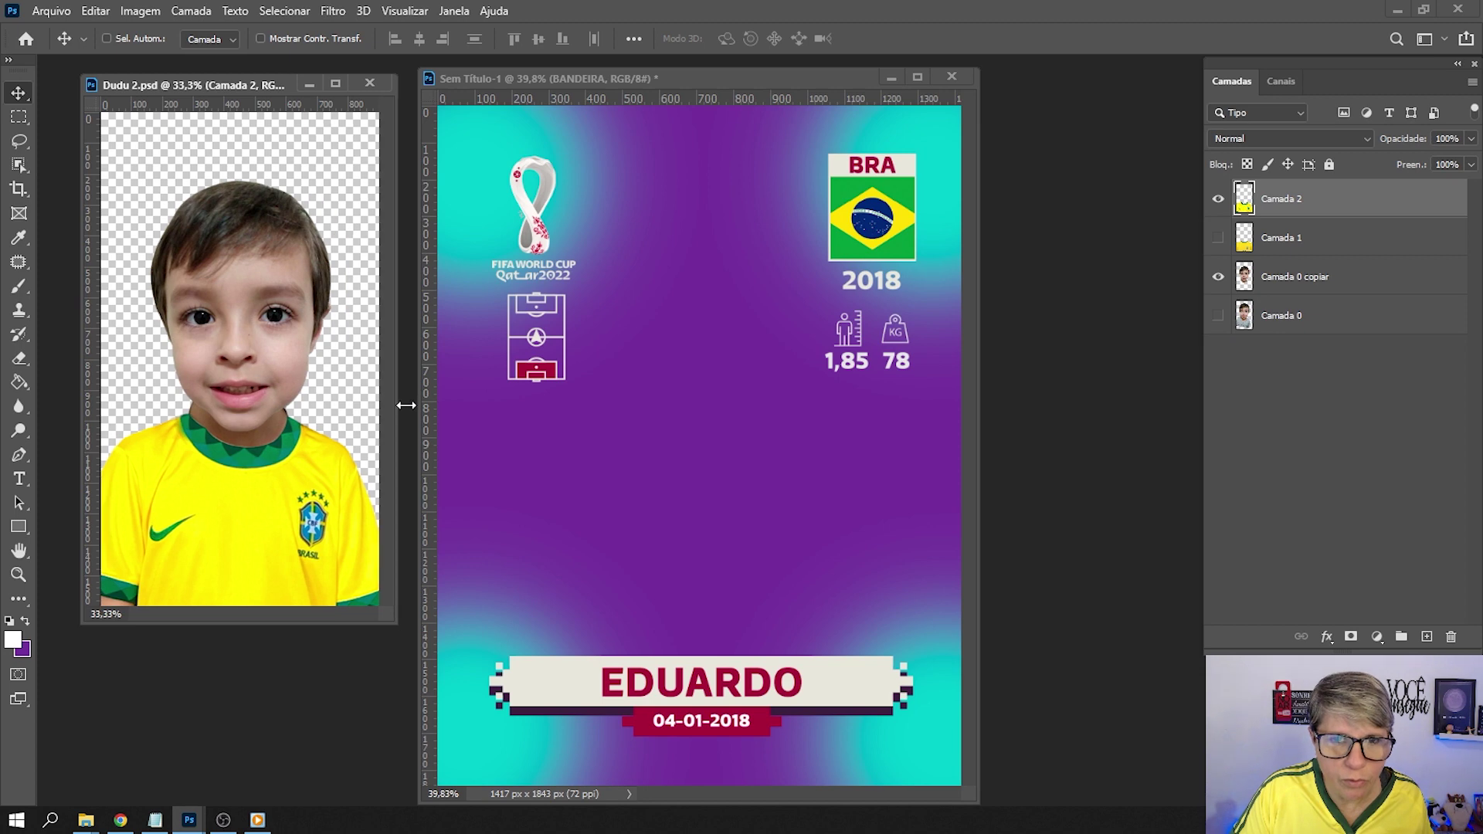
{"action": "left_click_drag", "start_coordinate": [322, 86], "coordinate": [295, 90]}
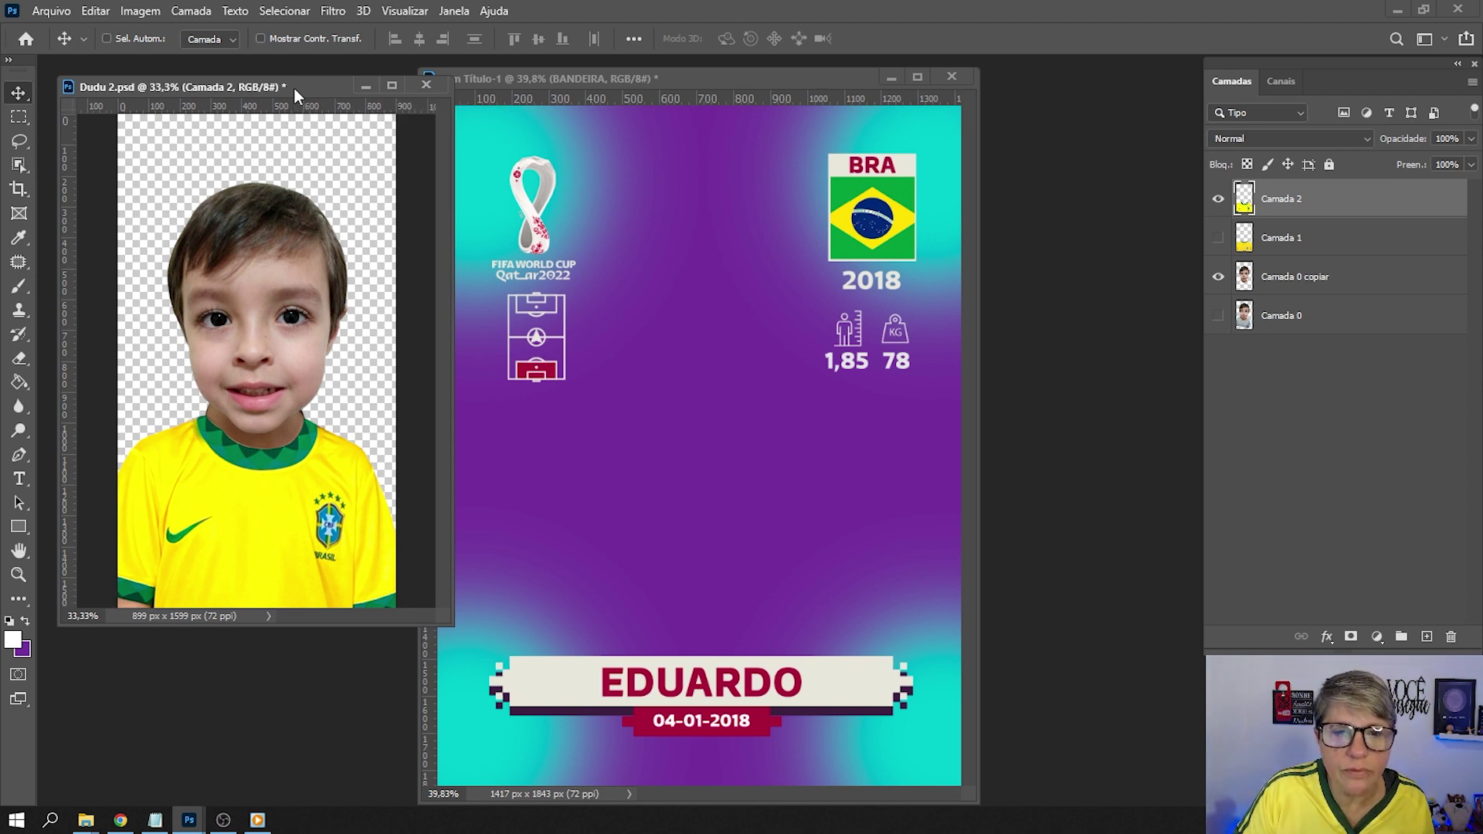
Compare the grey, number 10 and Nike Brazil shirt layers by toggling their visibility.
{"action": "left_click", "coordinate": [1218, 198]}
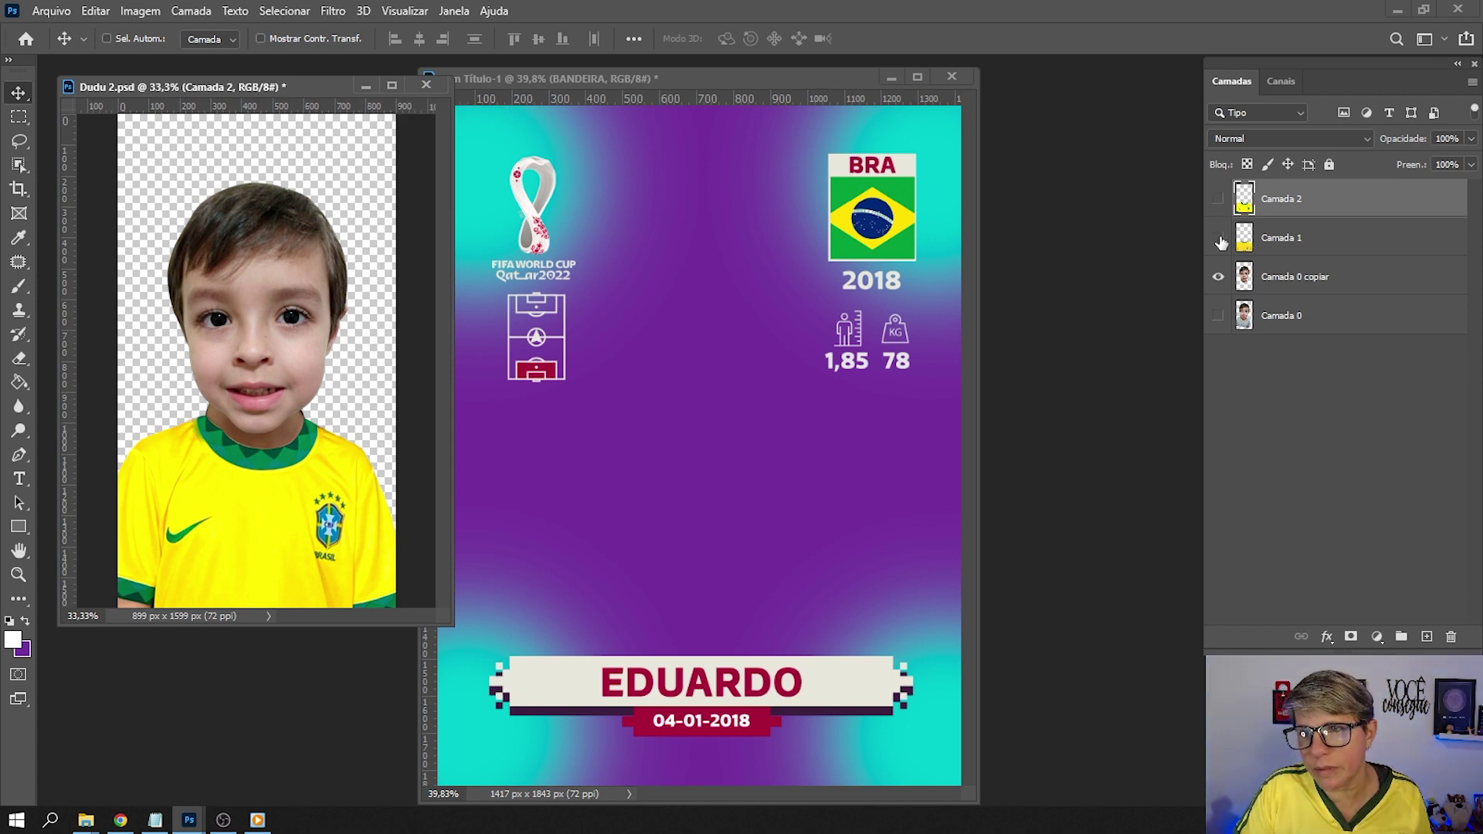
{"action": "left_click", "coordinate": [1218, 277]}
{"action": "left_click", "coordinate": [1218, 316]}
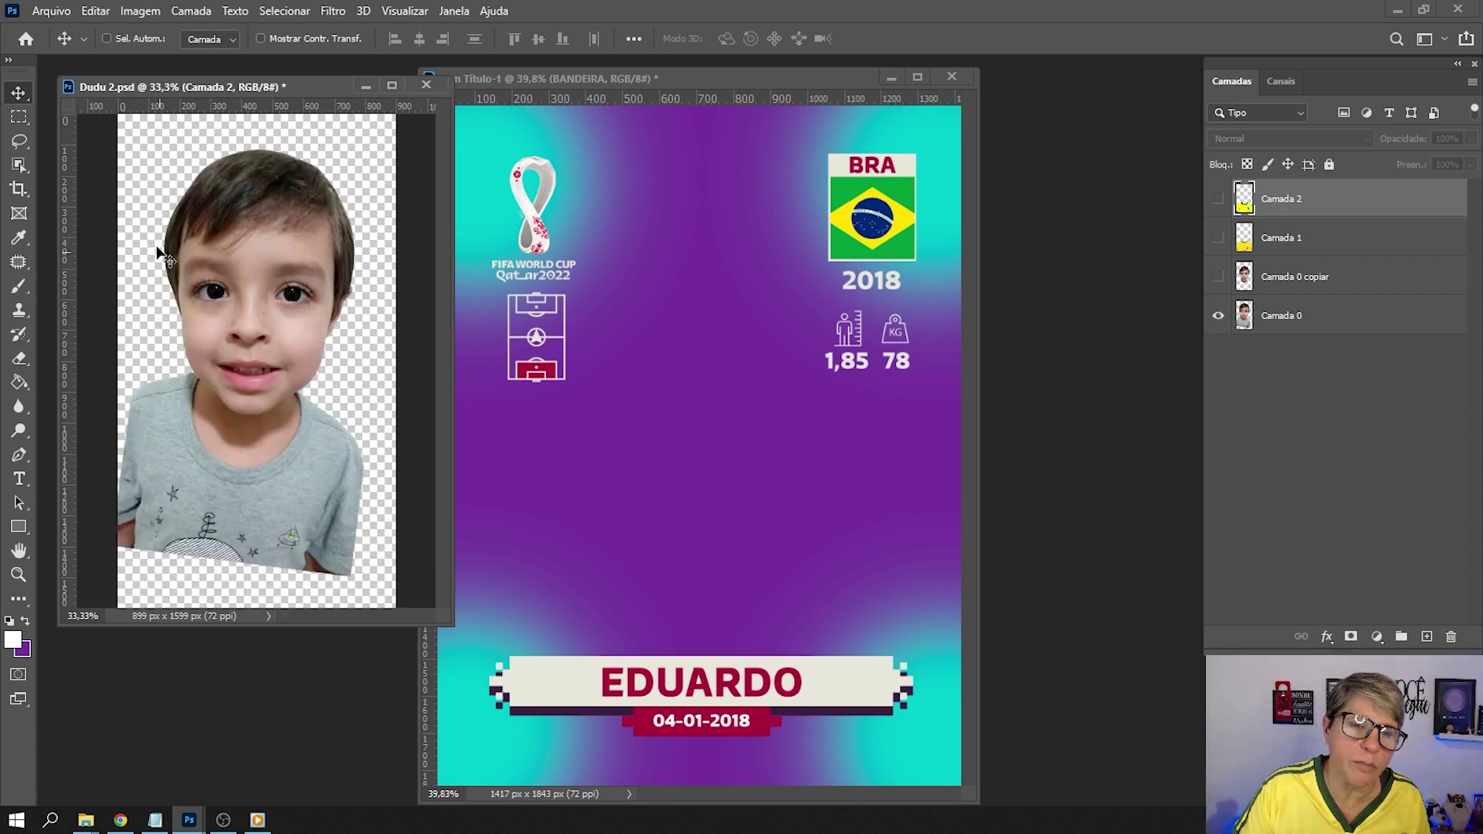
{"action": "left_click", "coordinate": [1218, 198]}
{"action": "left_click", "coordinate": [1219, 240]}
{"action": "left_click", "coordinate": [1219, 199]}
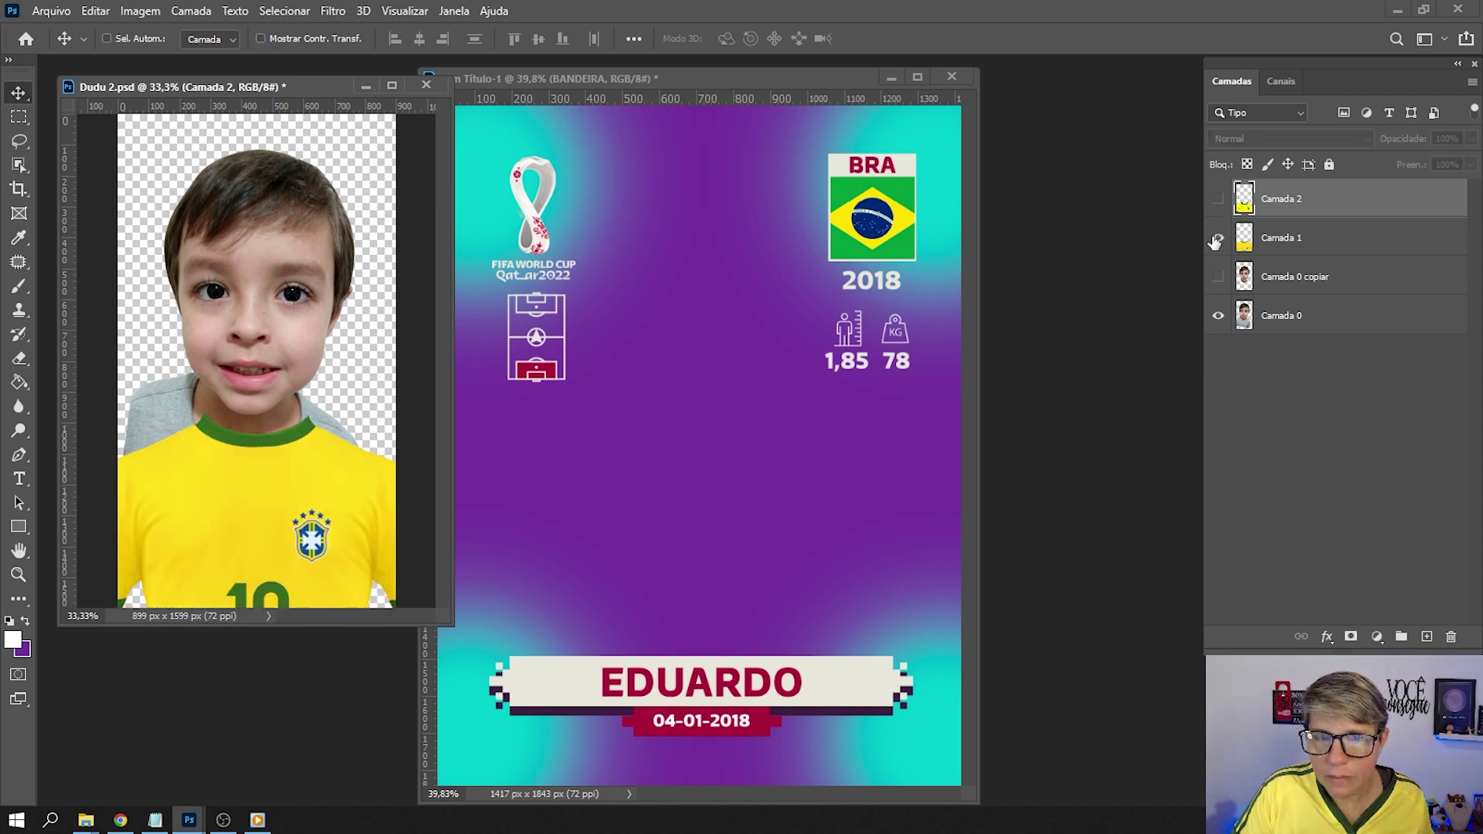
{"action": "left_click", "coordinate": [1218, 238]}
{"action": "left_click", "coordinate": [1218, 198]}
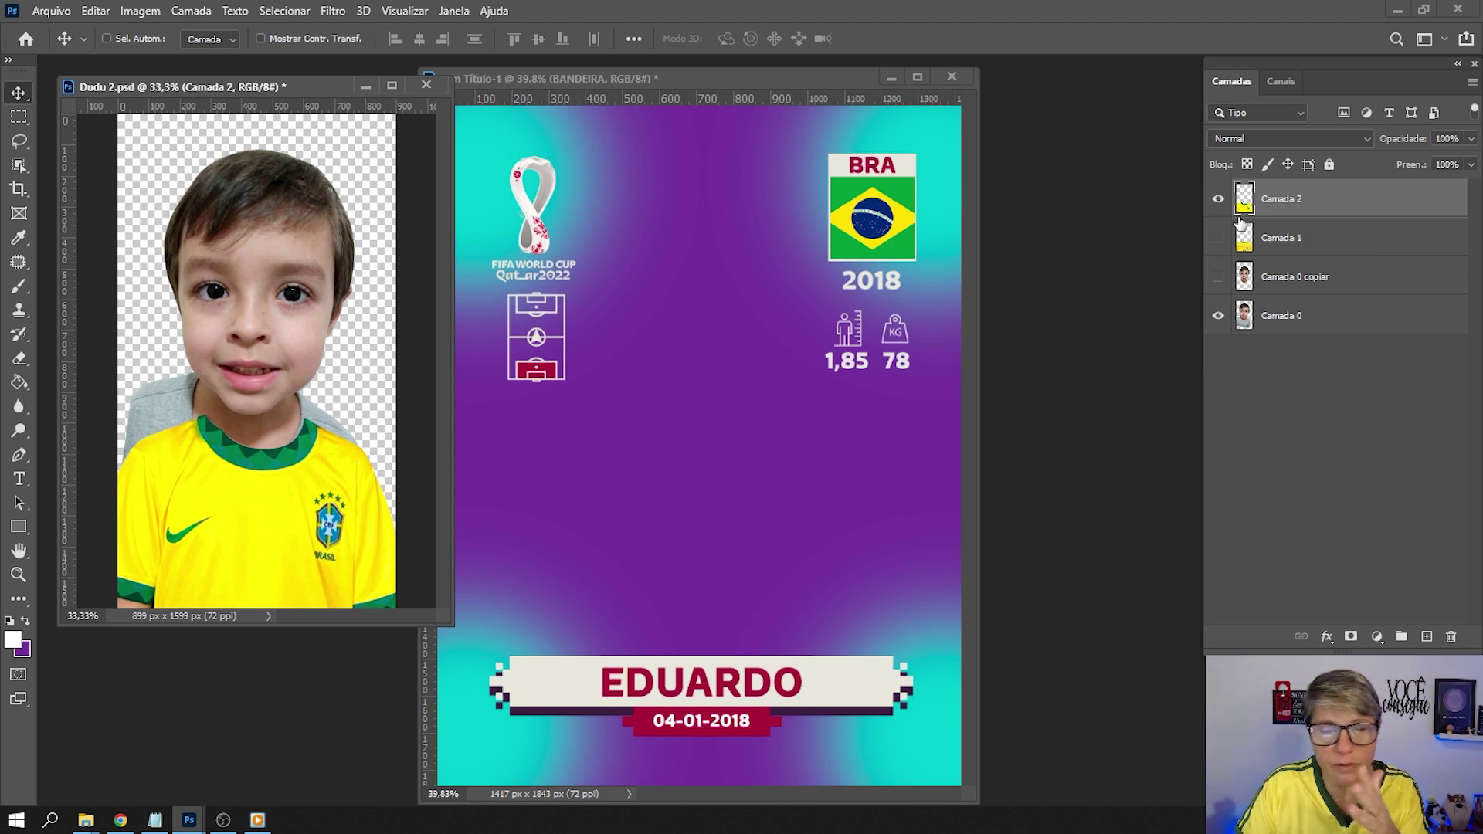
Settle on the Nike Brazil shirt visible, hiding the number 10 shirt and original Camada 0.
{"action": "left_click", "coordinate": [1218, 199]}
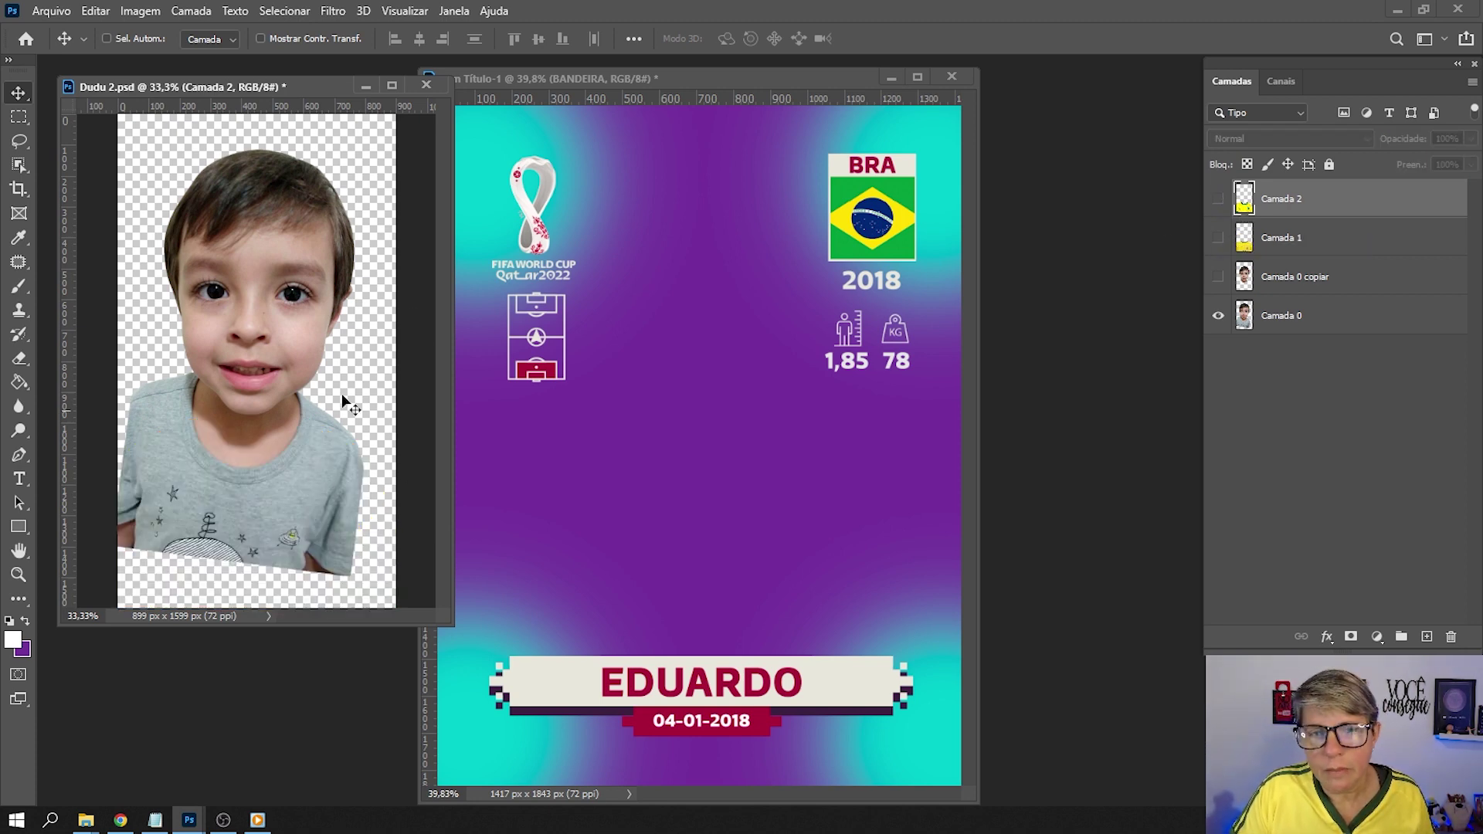
{"action": "left_click", "coordinate": [1218, 198]}
{"action": "left_click", "coordinate": [1218, 238]}
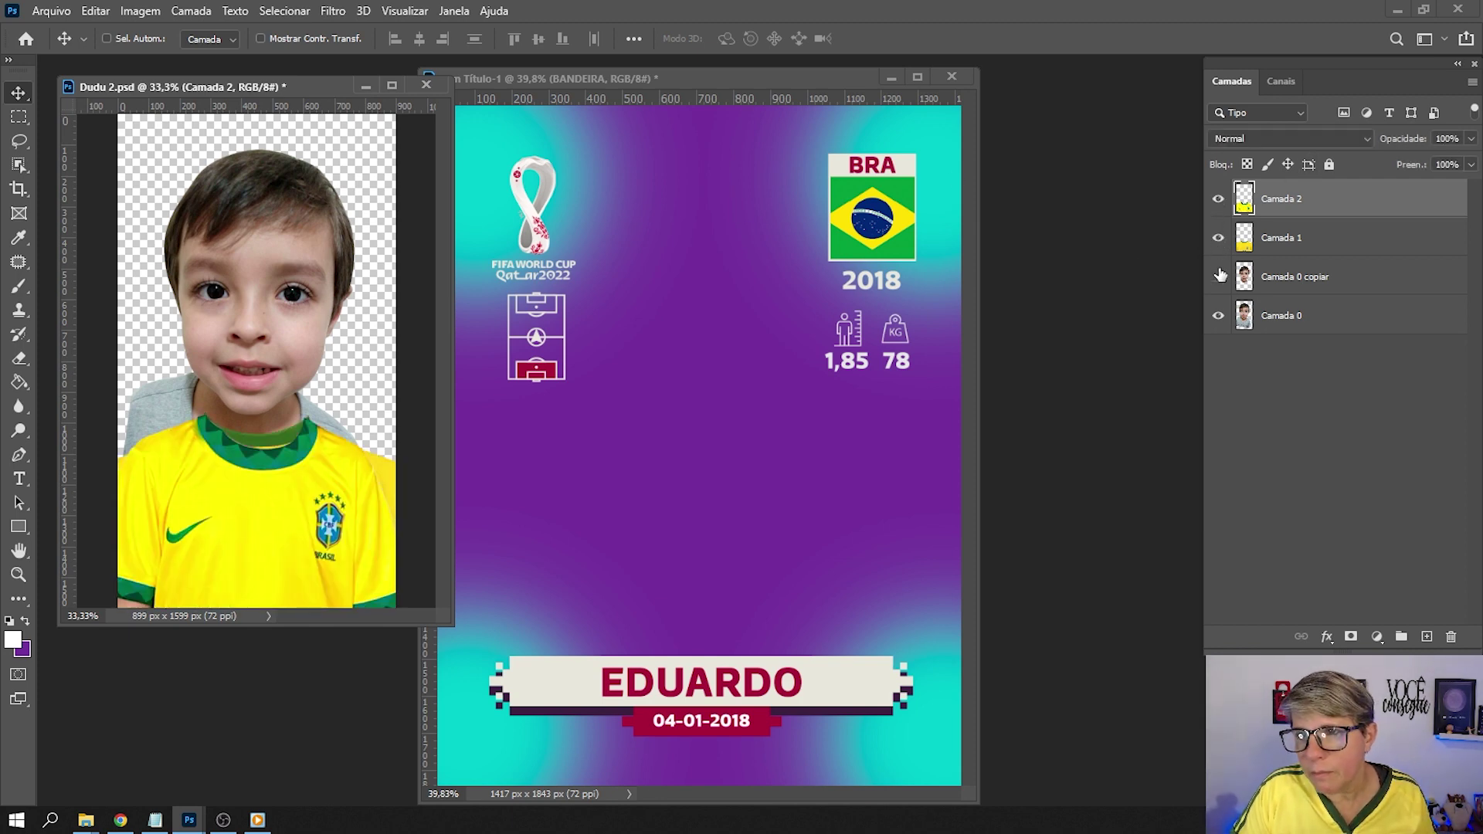
{"action": "left_click", "coordinate": [1218, 238]}
{"action": "left_click", "coordinate": [1218, 199]}
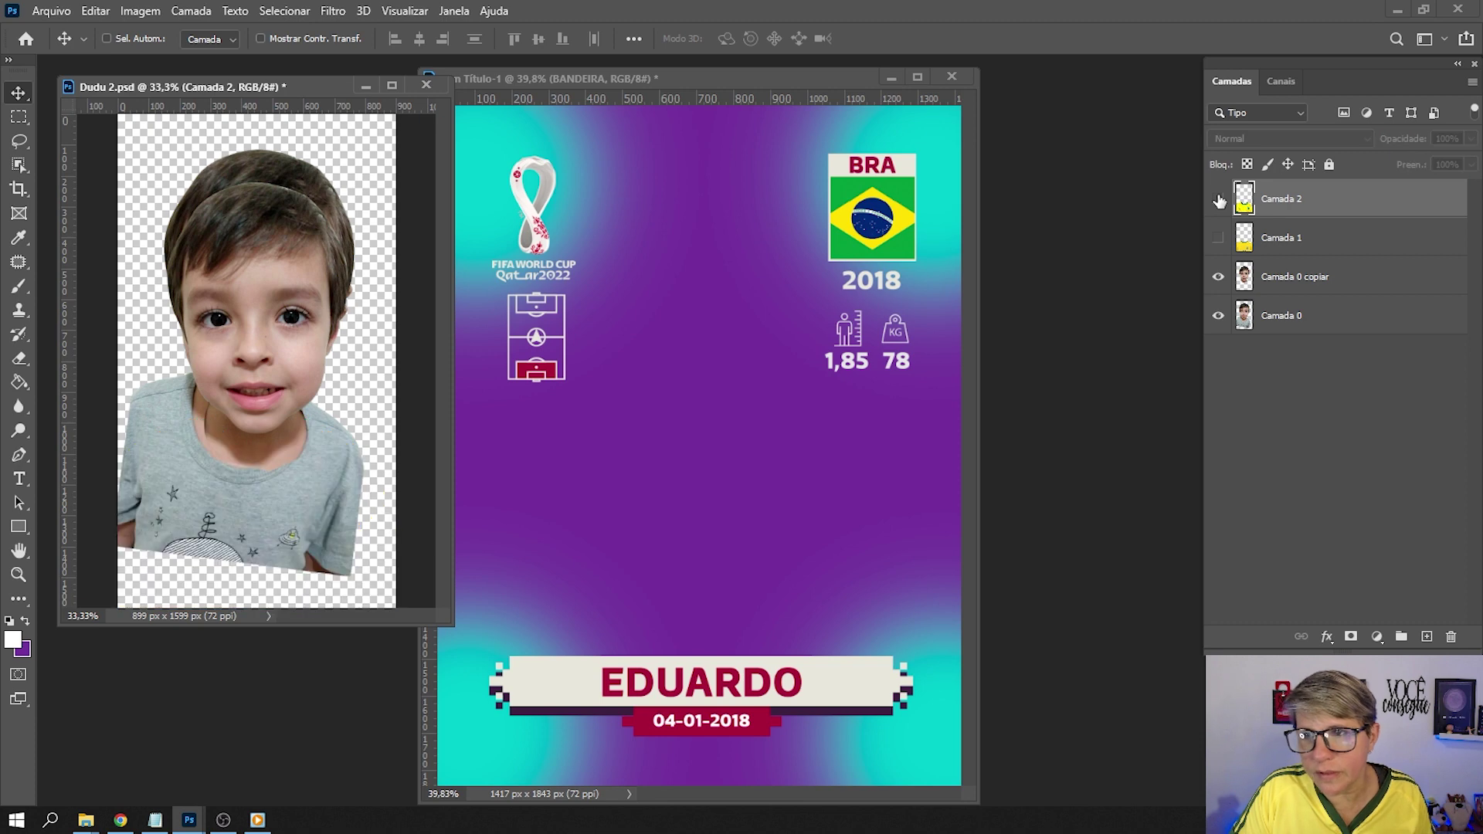
{"action": "left_click", "coordinate": [1217, 236]}
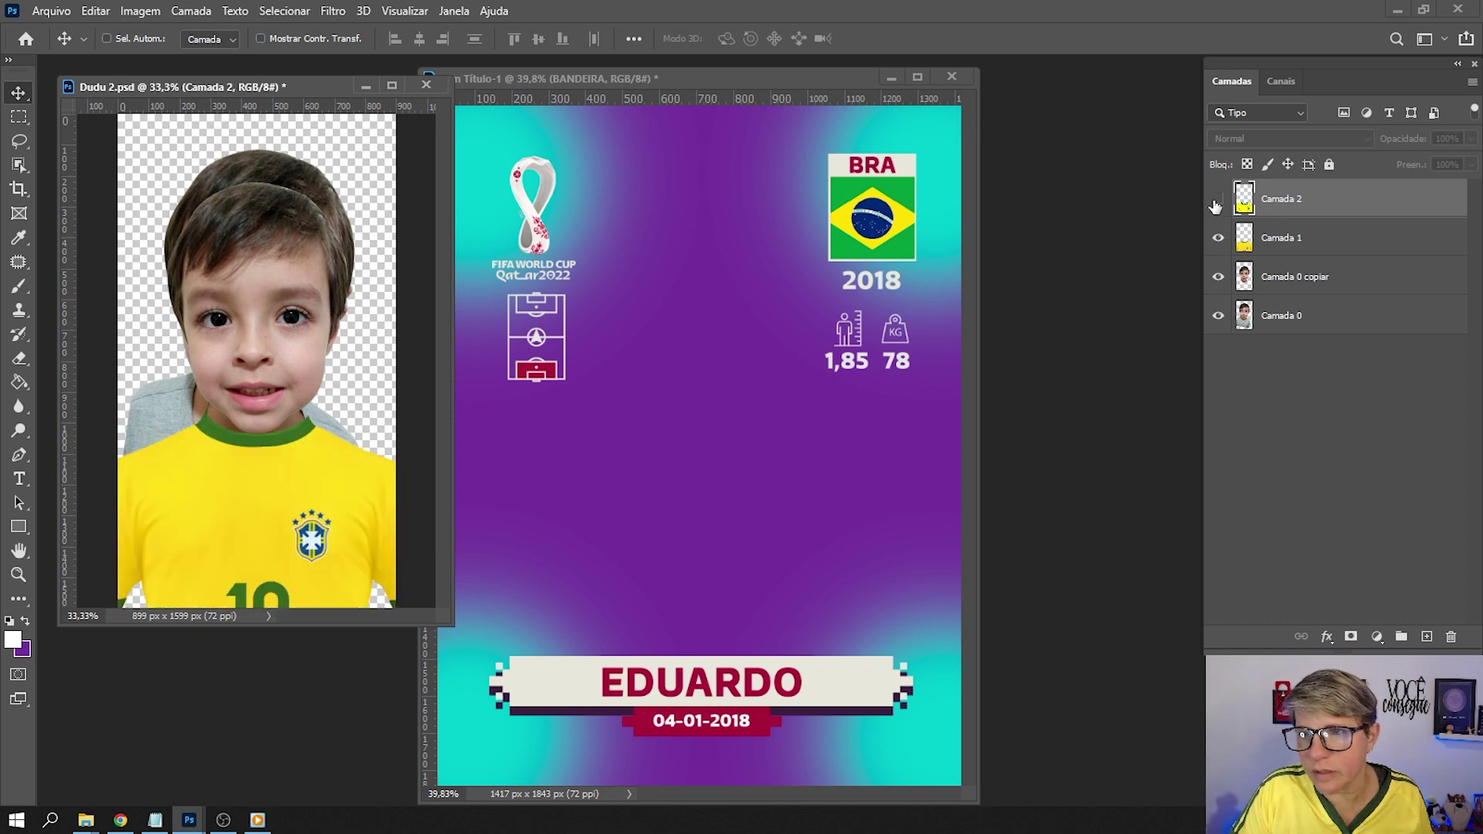
{"action": "left_click", "coordinate": [1218, 238]}
{"action": "left_click", "coordinate": [1218, 198]}
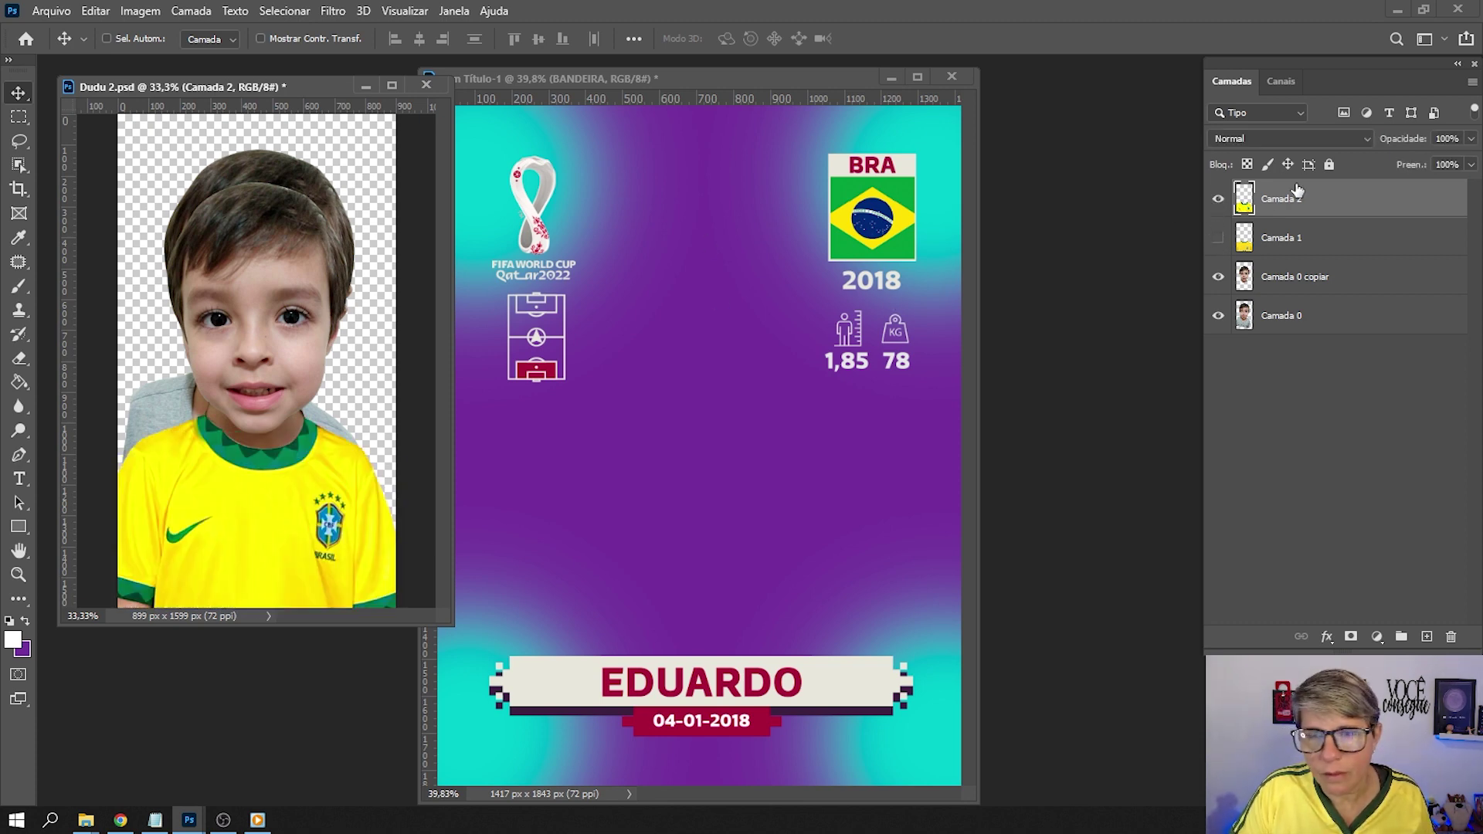
{"action": "left_click", "coordinate": [1218, 316]}
Move Camada 0 copiar above Camada 1, then delete Camada 1 and Camada 0.
{"action": "left_click_drag", "start_coordinate": [1337, 280], "coordinate": [1340, 233]}
{"action": "left_click", "coordinate": [1338, 276]}
{"action": "left_click", "coordinate": [1341, 315], "text": "shift"}
{"action": "key", "text": "Delete"}
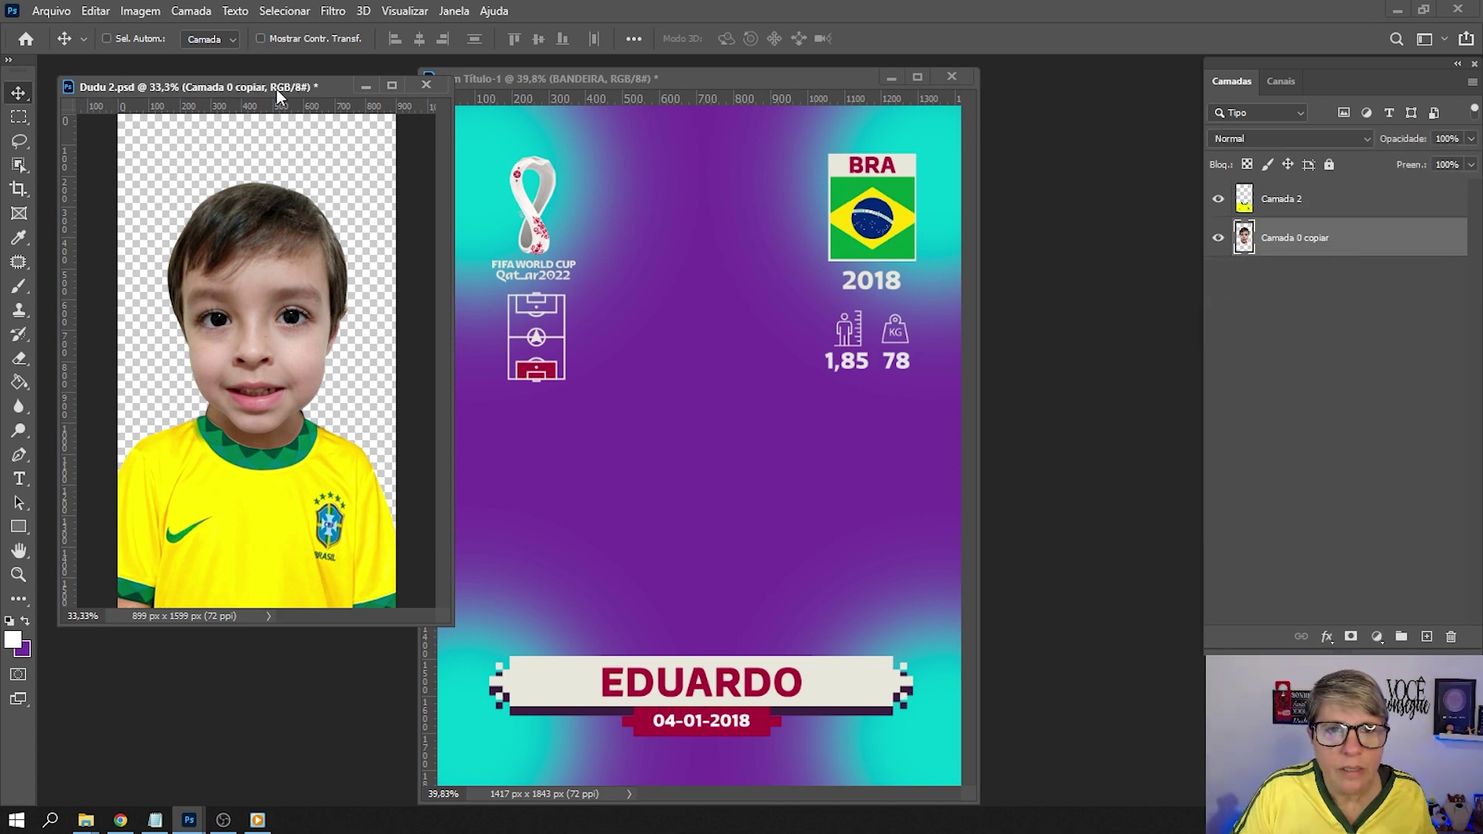
{"action": "left_click_drag", "start_coordinate": [276, 89], "coordinate": [264, 90]}
{"action": "left_click_drag", "start_coordinate": [575, 78], "coordinate": [615, 77]}
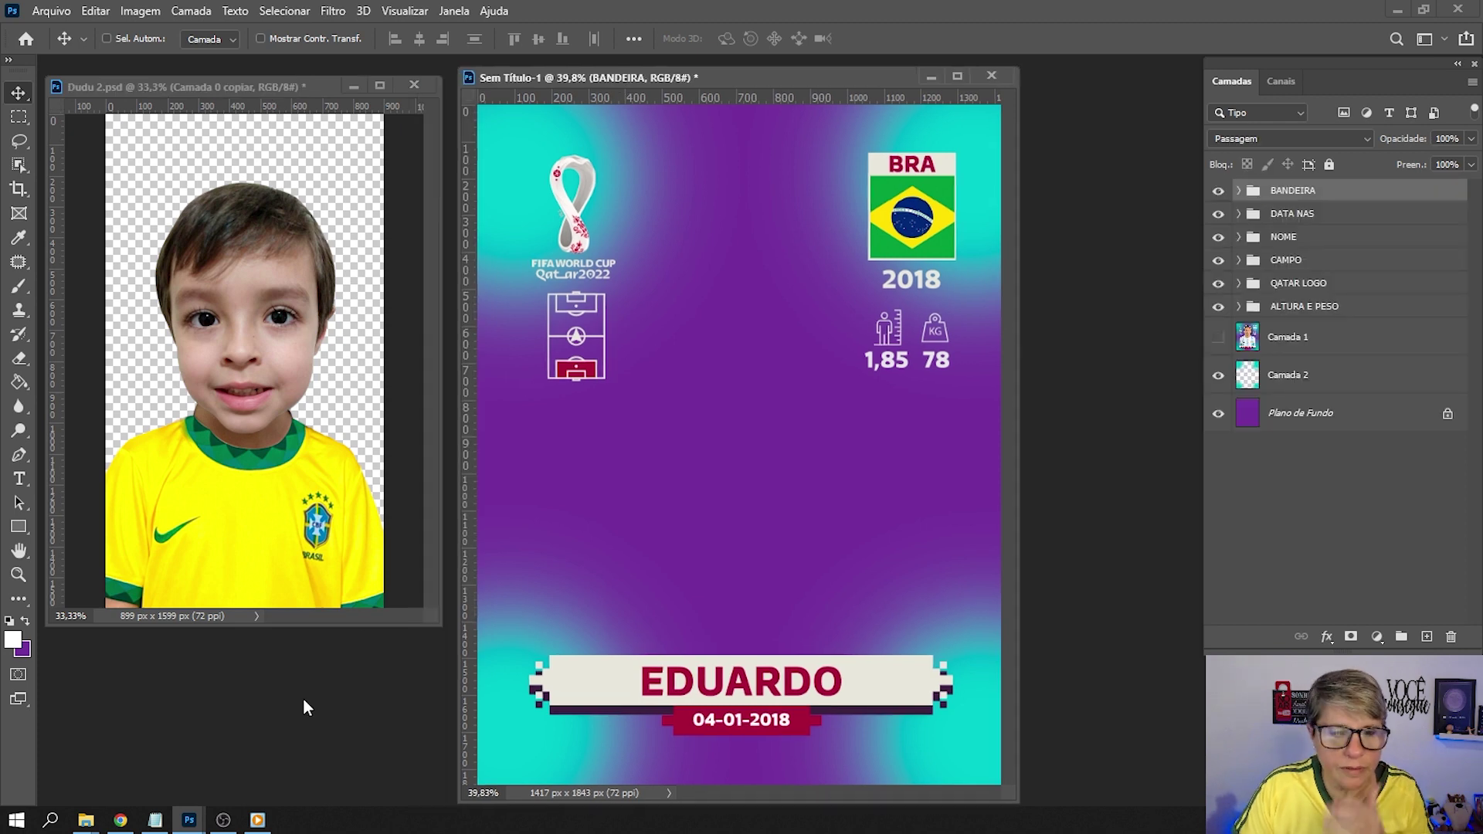
{"action": "mouse_move", "coordinate": [188, 820]}
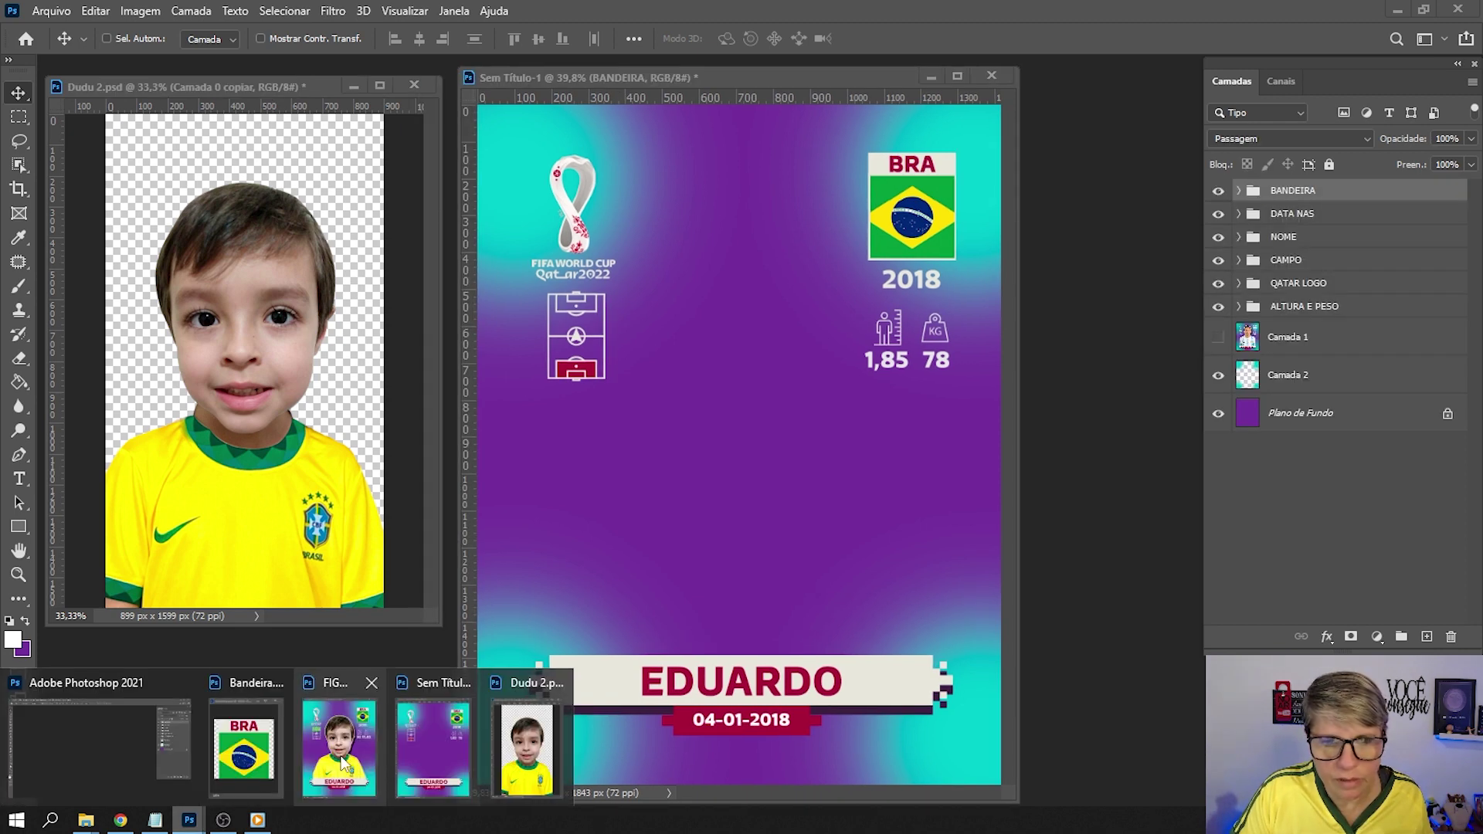
Open the photo smart object Layer 24.psb from the FIGURINHA COPA 22 template.
{"action": "left_click", "coordinate": [344, 760]}
{"action": "mouse_move", "coordinate": [442, 137]}
{"action": "left_mouse_down"}
{"action": "mouse_move", "coordinate": [934, 72]}
{"action": "mouse_move", "coordinate": [888, 83]}
{"action": "left_mouse_up"}
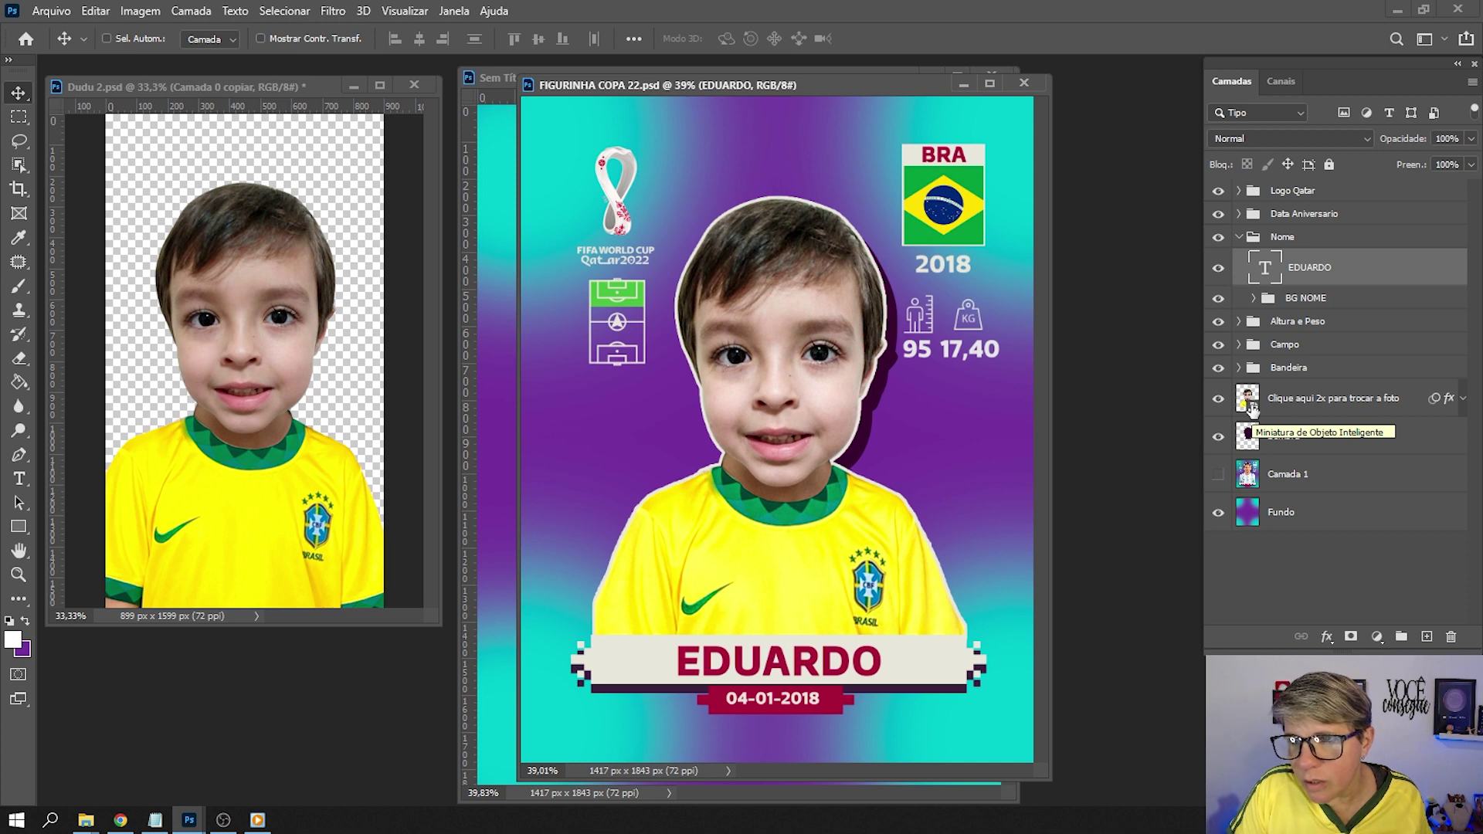
{"action": "double_click", "coordinate": [1249, 400]}
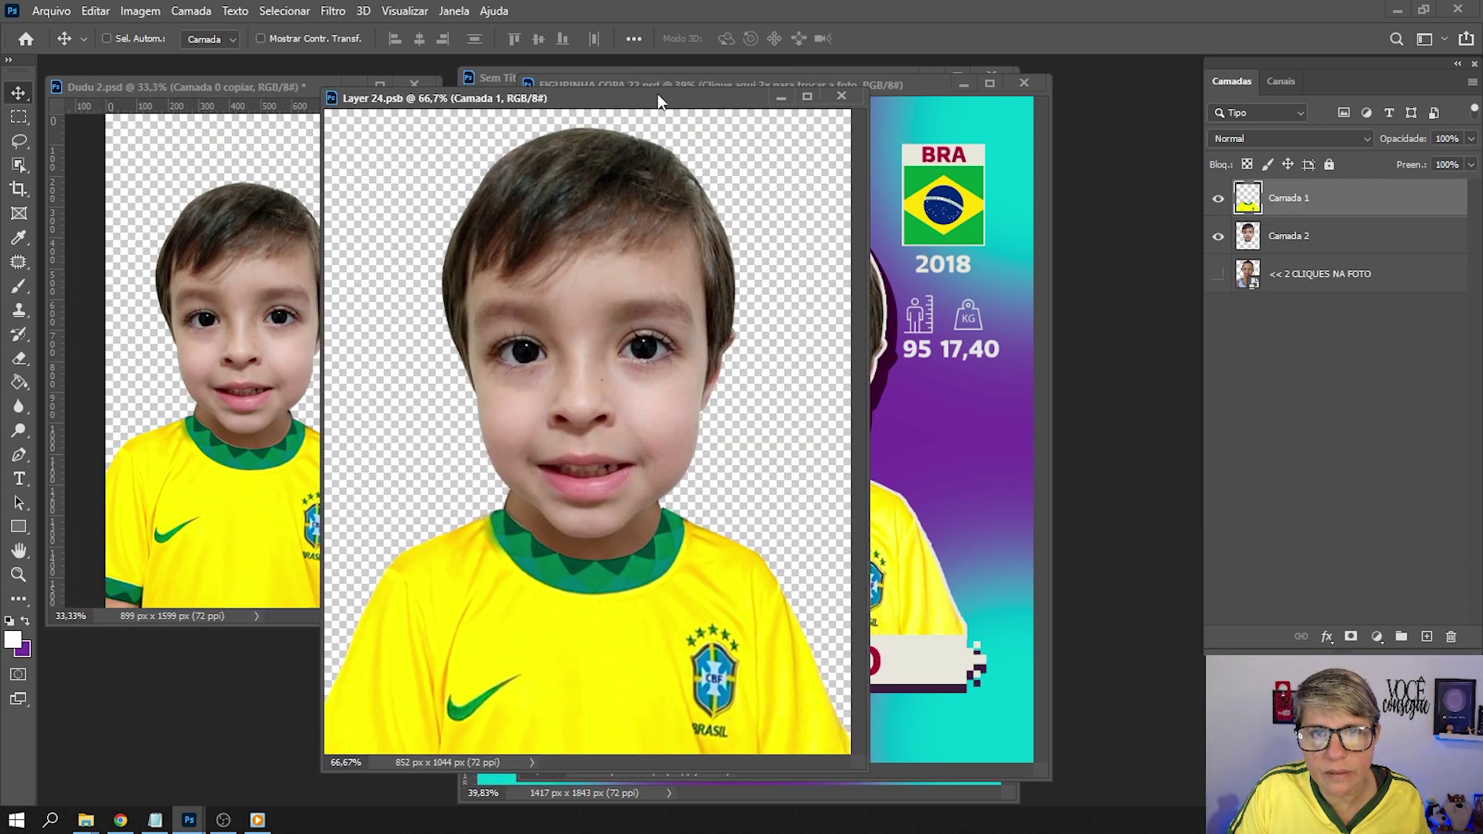
{"action": "left_click_drag", "start_coordinate": [658, 95], "coordinate": [712, 91]}
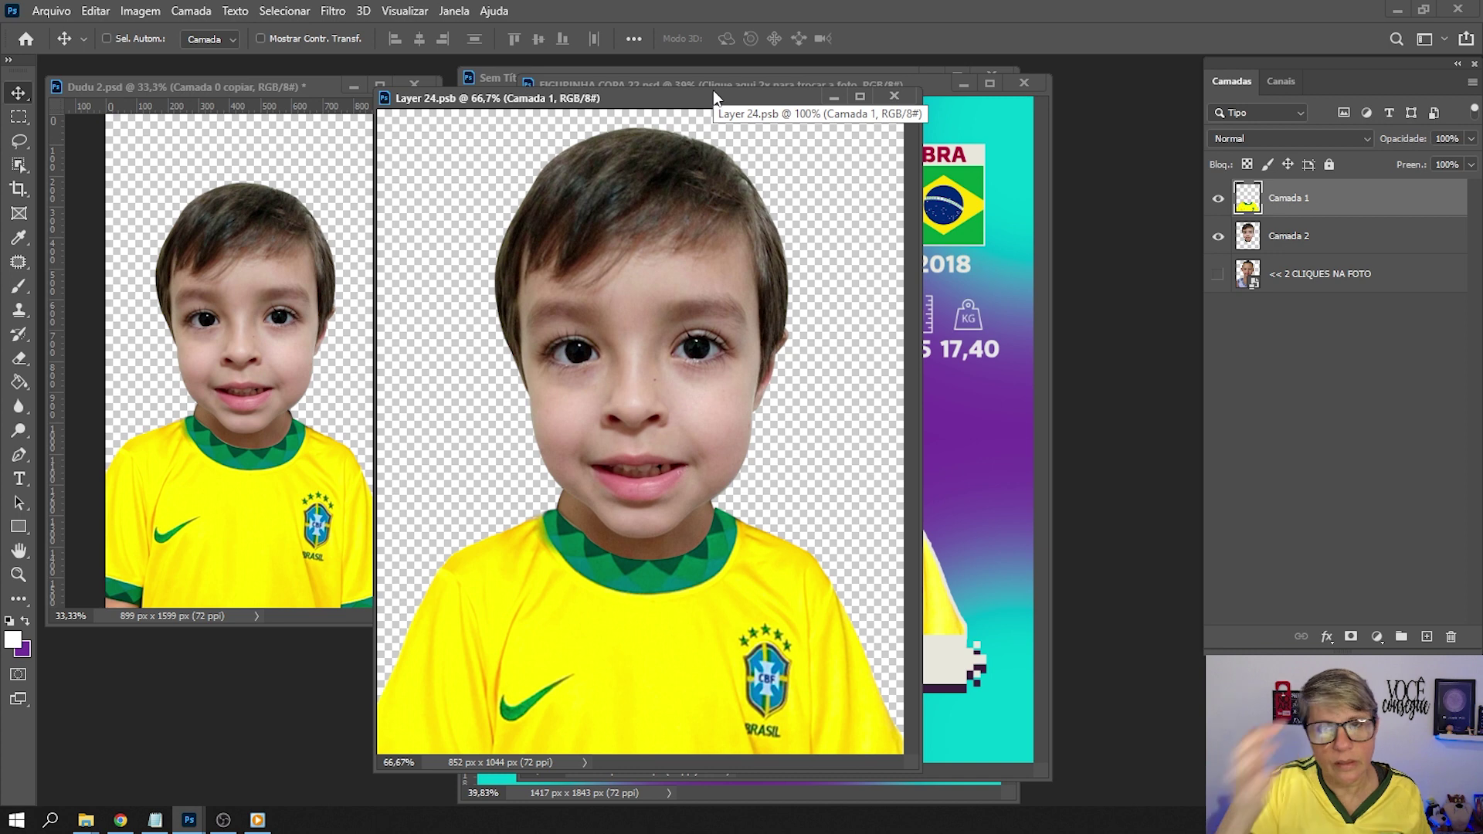
Merge the boy's shirt and face layers in Dudu 2.psd into one layer.
{"action": "left_click", "coordinate": [282, 150]}
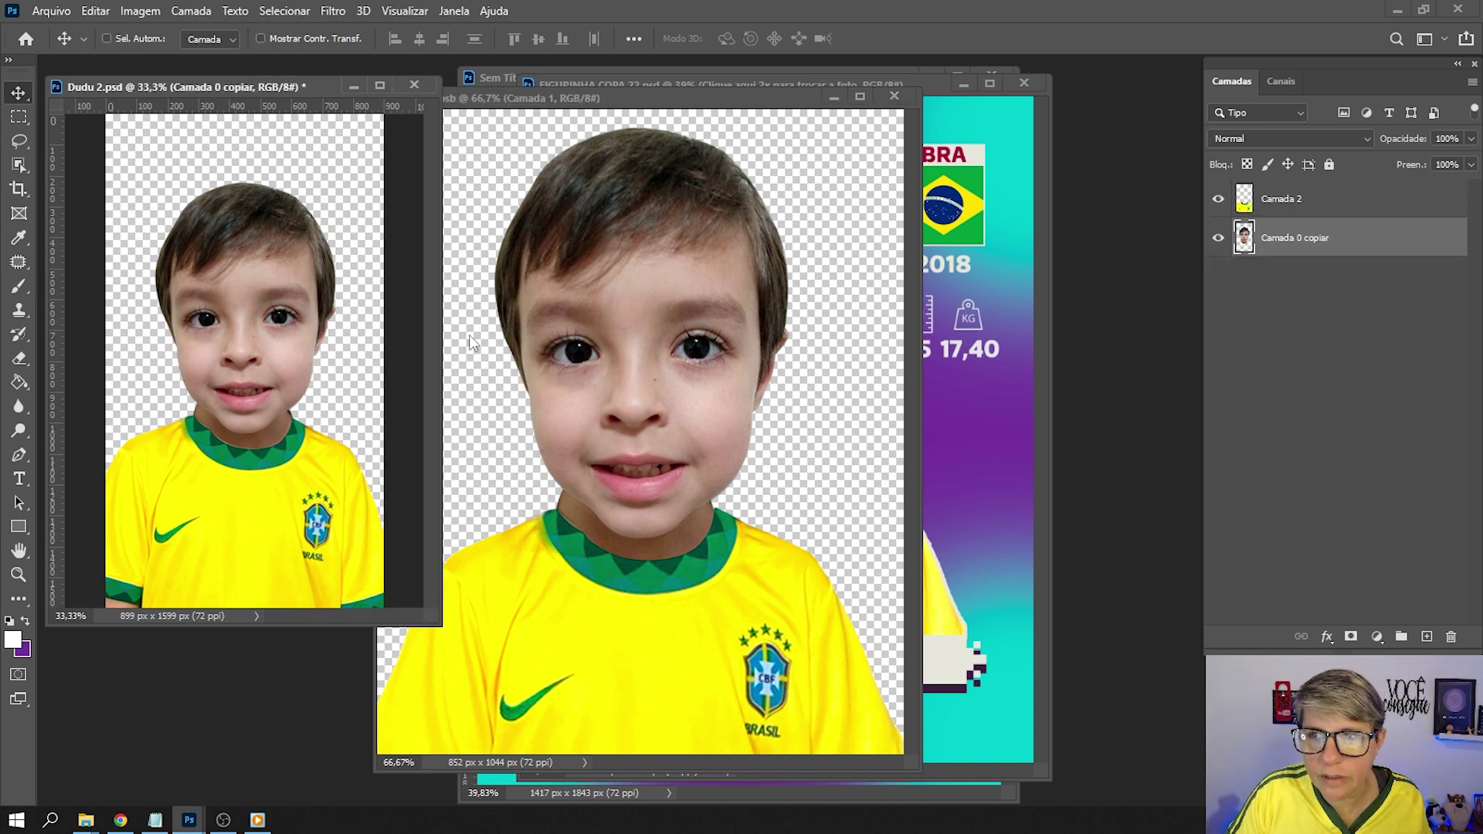
{"action": "left_click", "coordinate": [1264, 213], "text": "ctrl"}
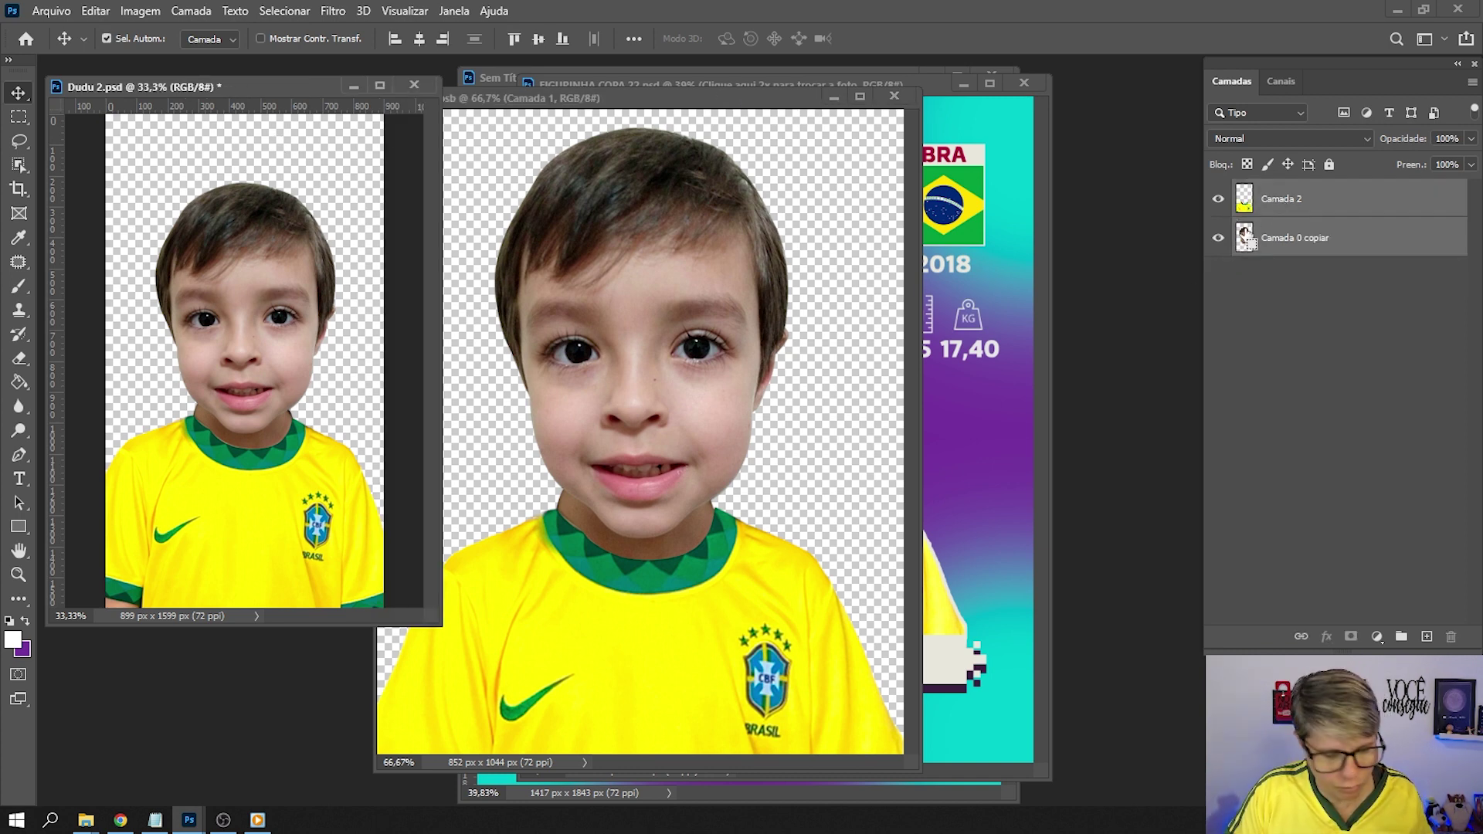
{"action": "key", "text": "ctrl+e"}
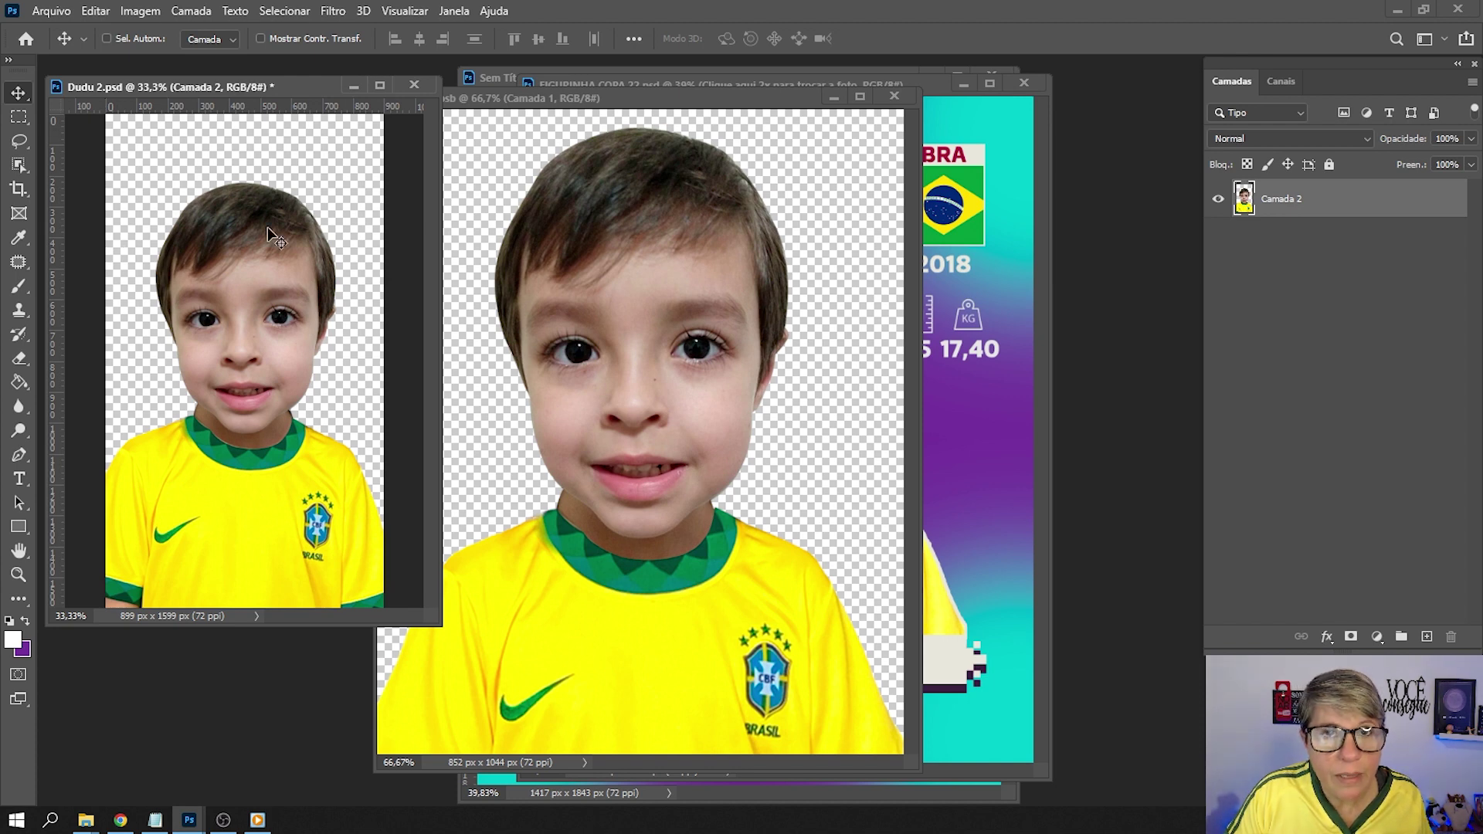
Copy the merged boy photo into Layer 24.psb, scale it to 77.33% and centre it.
{"action": "mouse_move", "coordinate": [297, 266]}
{"action": "left_mouse_down"}
{"action": "mouse_move", "coordinate": [625, 333]}
{"action": "mouse_move", "coordinate": [718, 299]}
{"action": "left_mouse_up"}
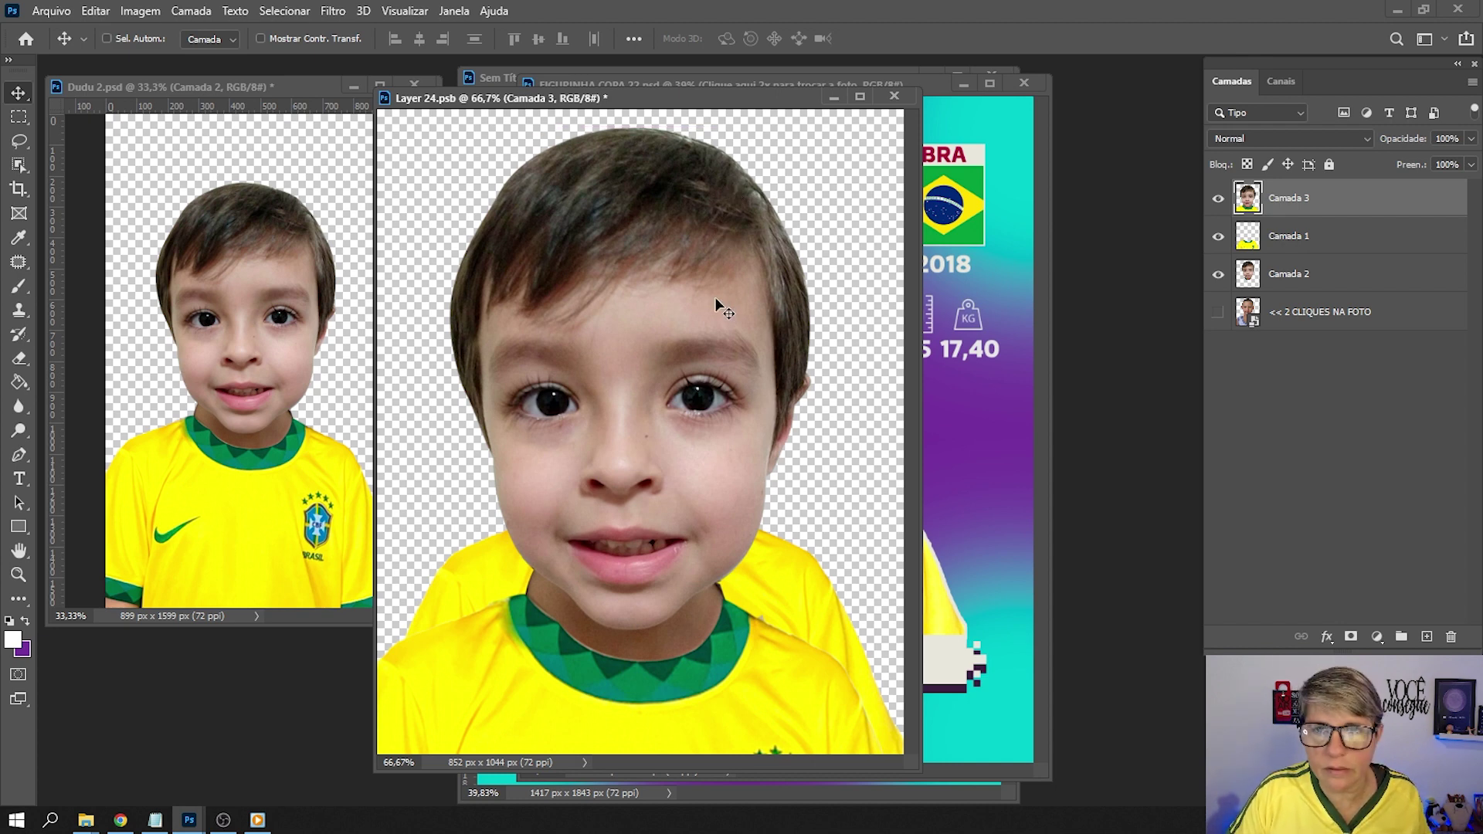
{"action": "scroll", "coordinate": [716, 298], "scroll_direction": "down", "scroll_amount": 2}
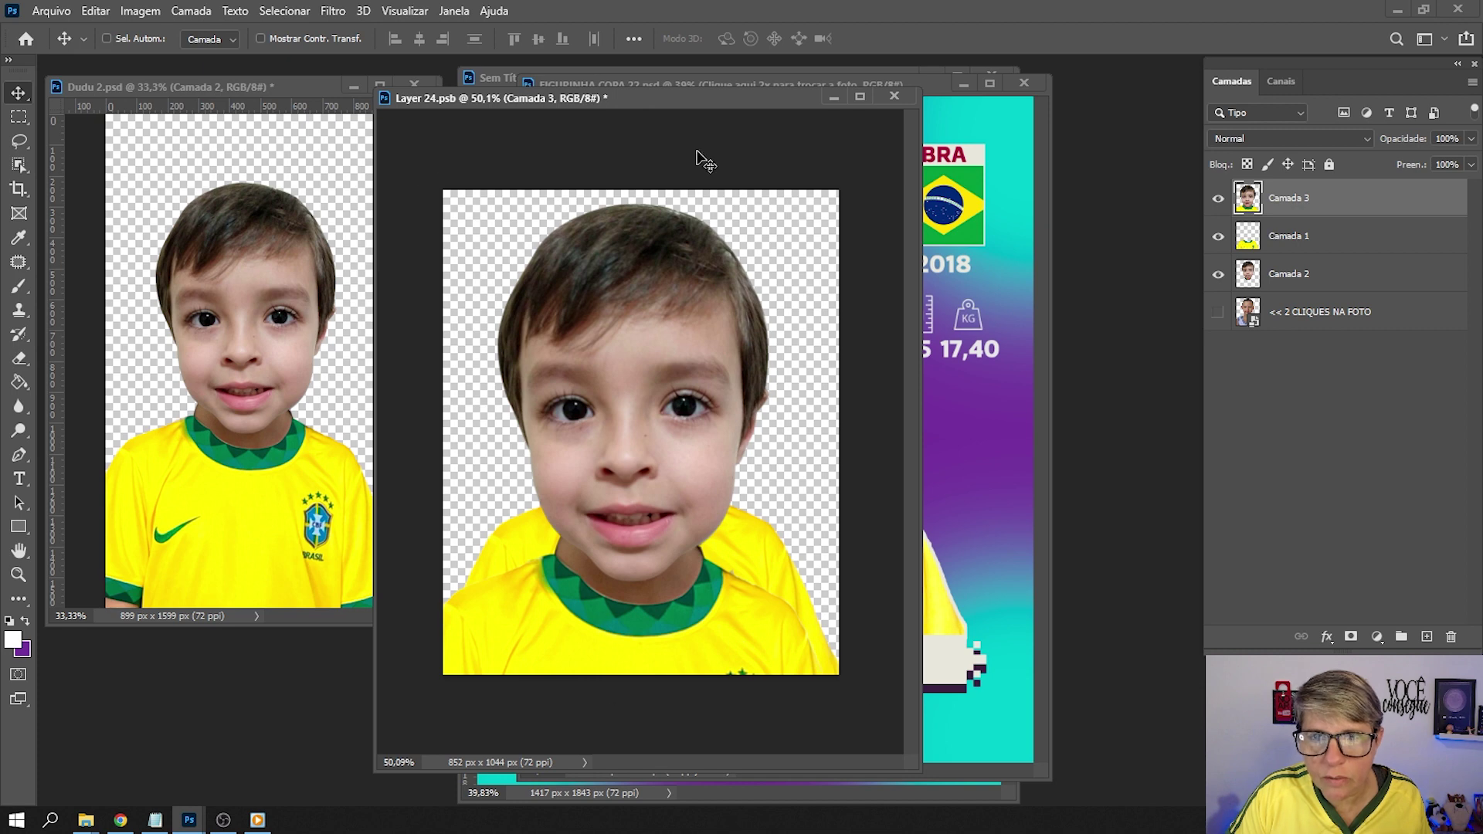
{"action": "key", "text": "ctrl+t"}
{"action": "mouse_move", "coordinate": [887, 202]}
{"action": "left_mouse_down"}
{"action": "mouse_move", "coordinate": [668, 369]}
{"action": "mouse_move", "coordinate": [627, 494]}
{"action": "mouse_move", "coordinate": [644, 374]}
{"action": "left_mouse_up"}
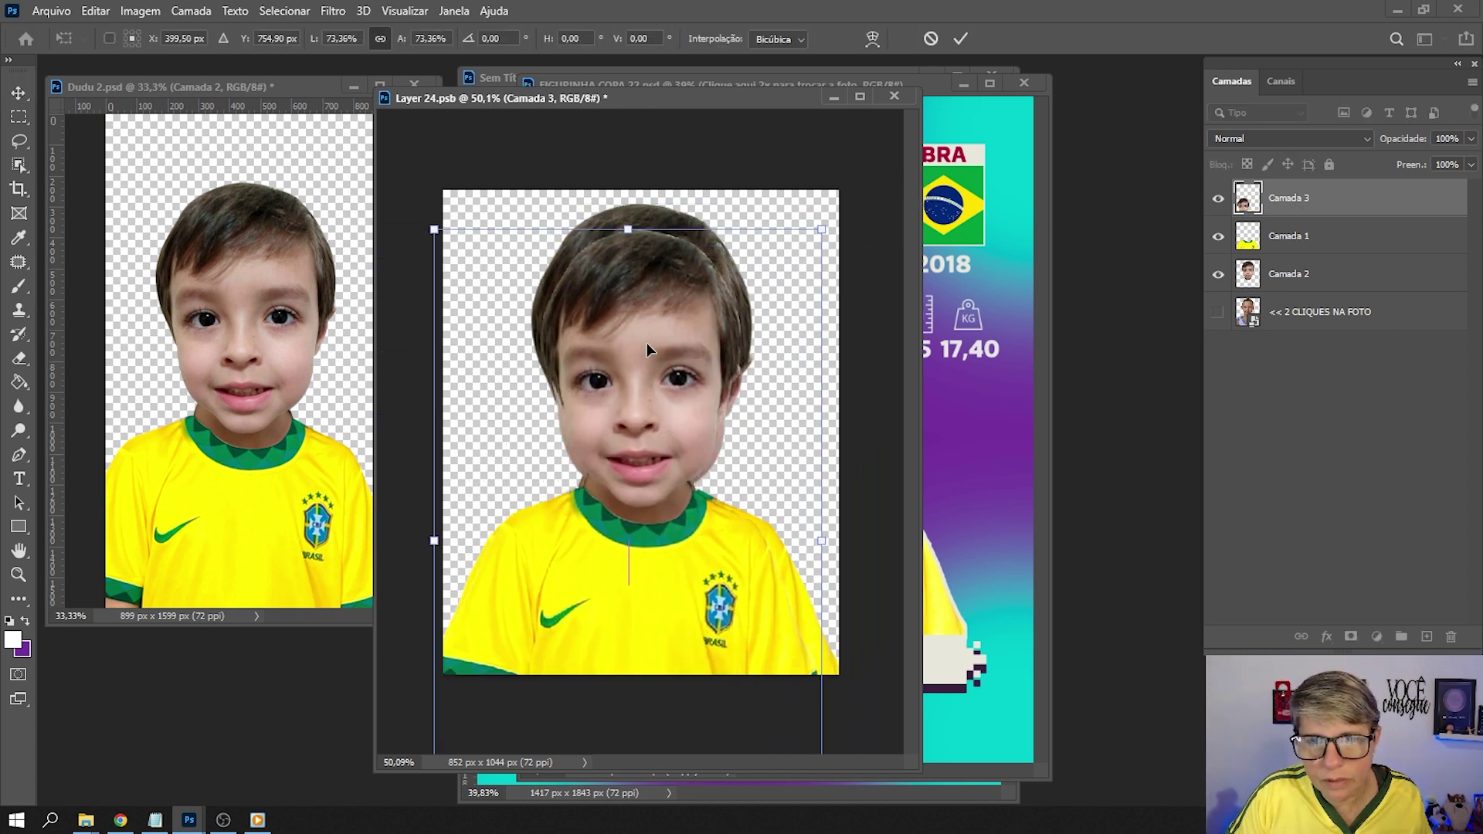
{"action": "left_click_drag", "start_coordinate": [828, 240], "coordinate": [846, 211]}
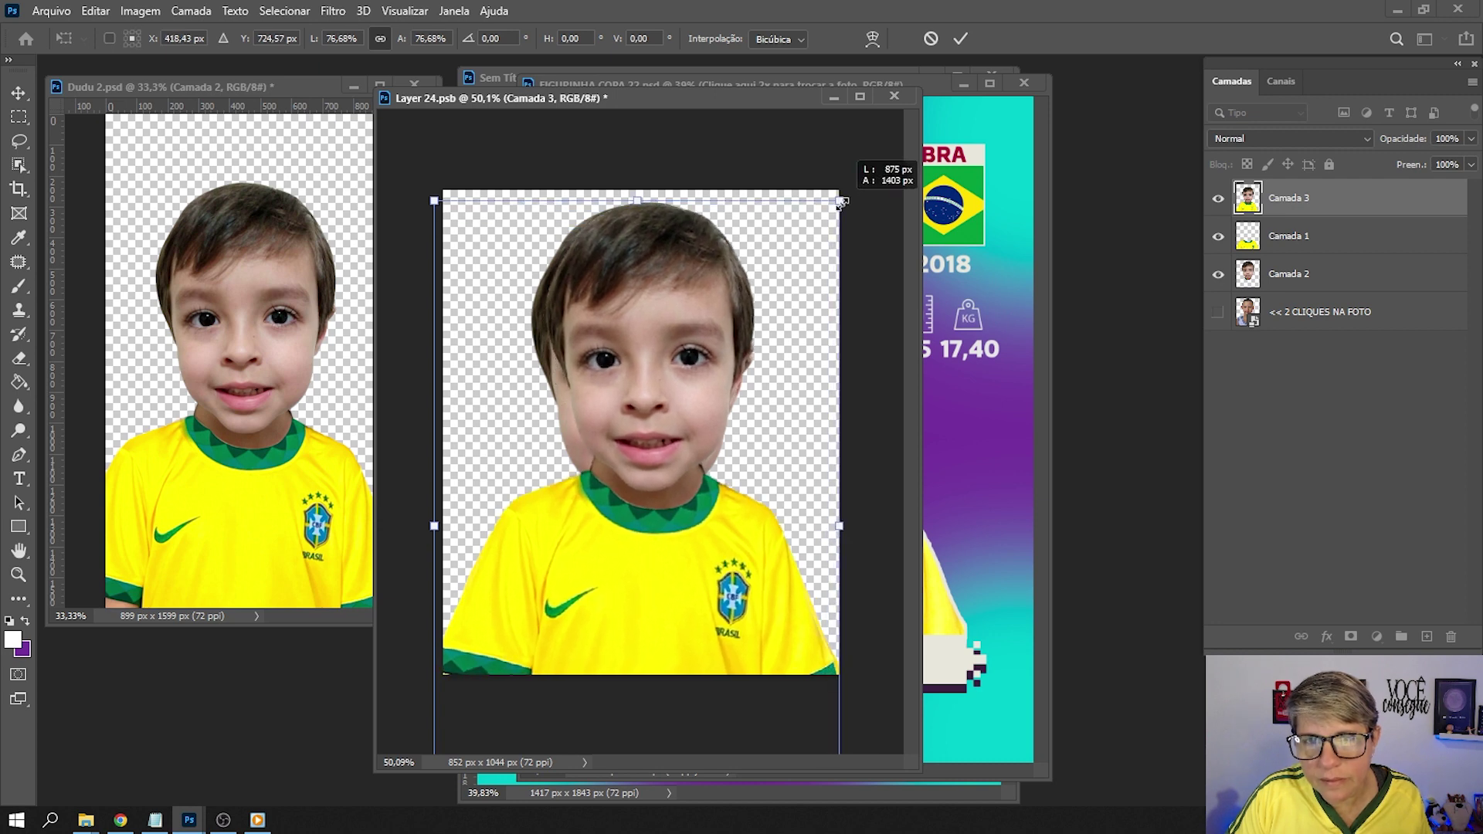
{"action": "left_click_drag", "start_coordinate": [432, 203], "coordinate": [429, 204]}
{"action": "left_click_drag", "start_coordinate": [632, 294], "coordinate": [628, 299]}
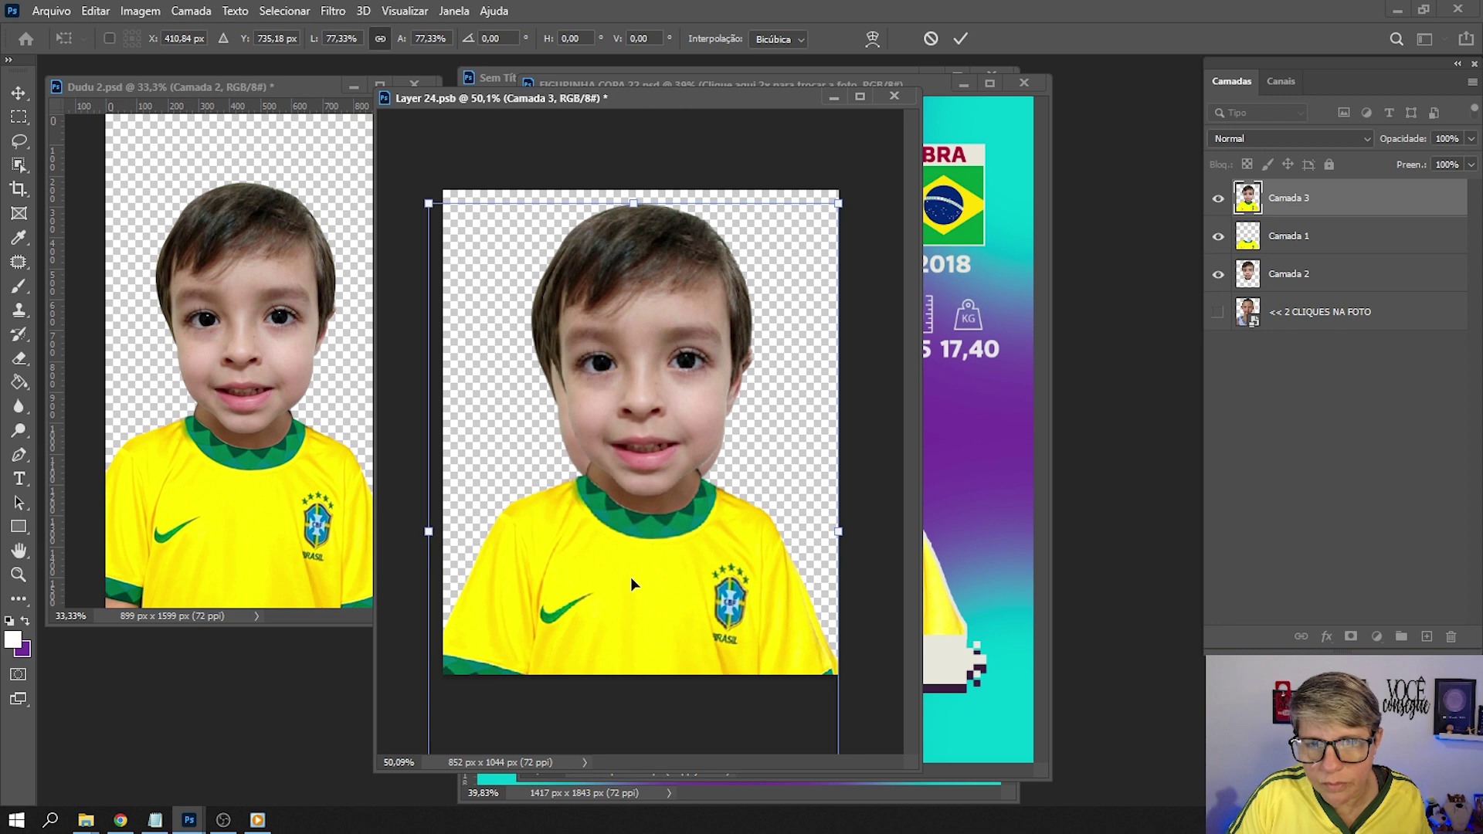
{"action": "left_click_drag", "start_coordinate": [631, 585], "coordinate": [638, 584]}
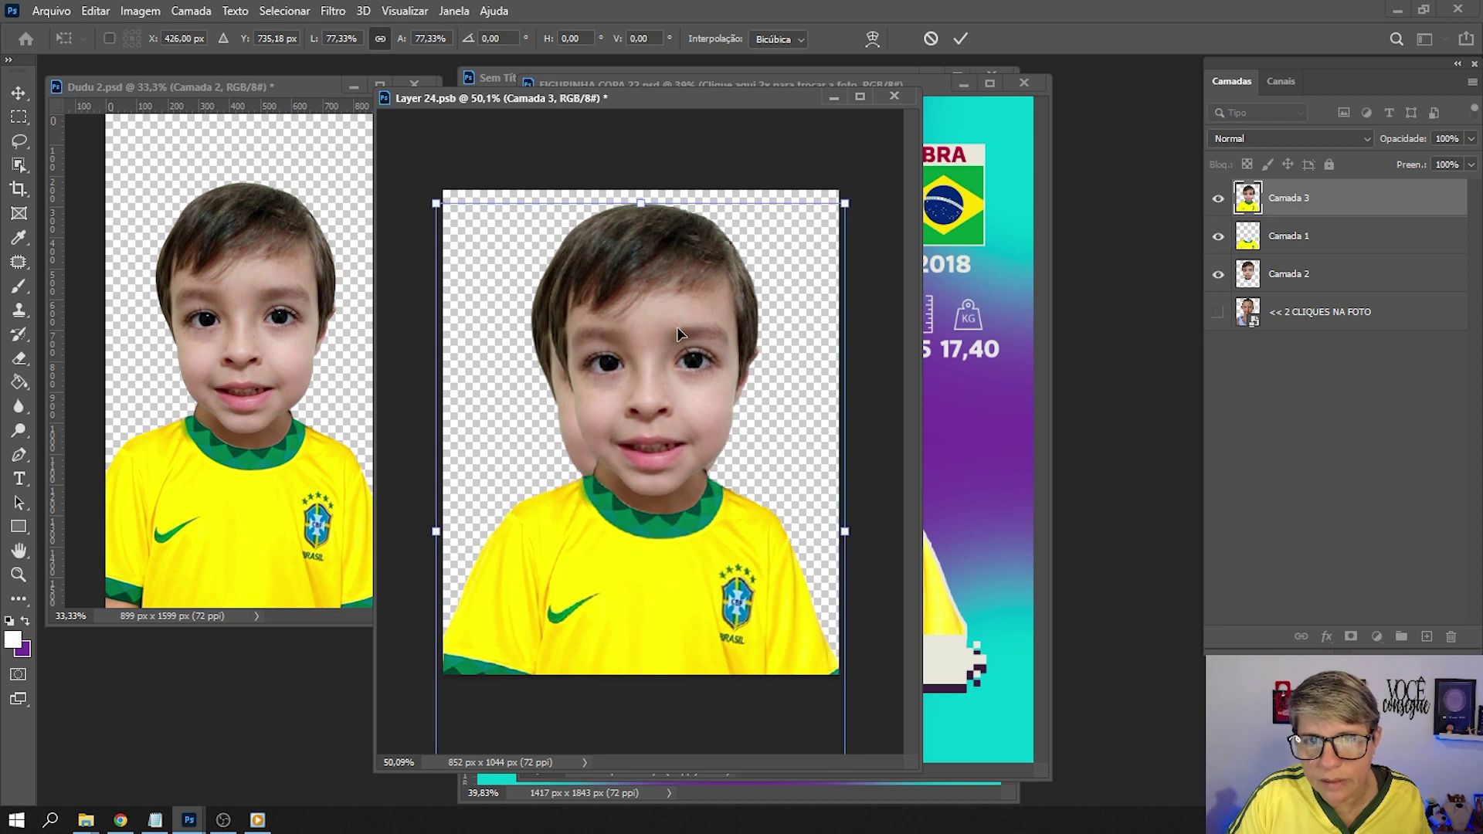
{"action": "key", "text": "Return"}
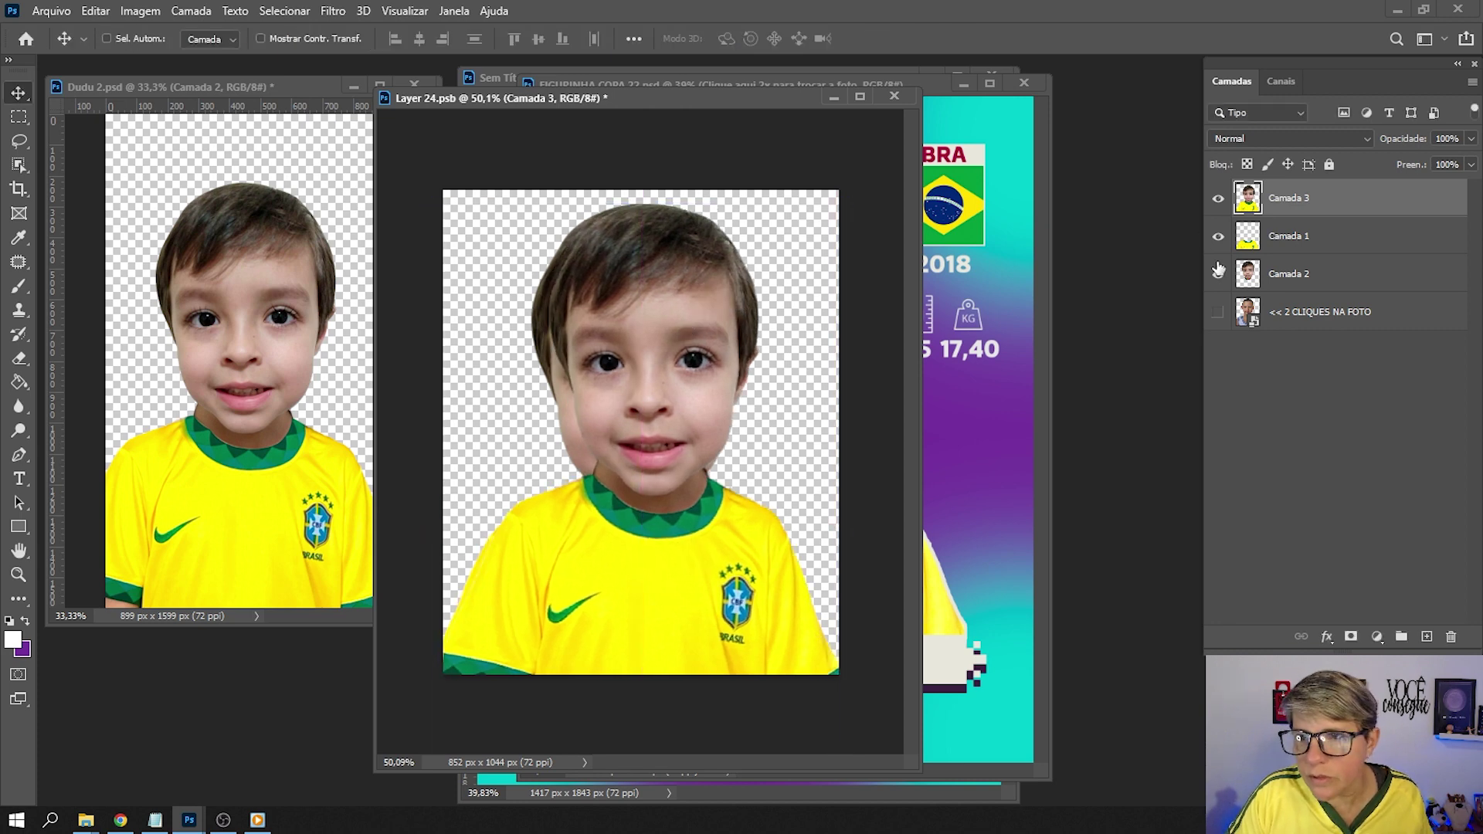
Hide the older Camada 1 and Camada 2 photos, leaving only the new one.
{"action": "left_click", "coordinate": [1218, 275]}
{"action": "left_click", "coordinate": [1218, 236]}
{"action": "left_click", "coordinate": [1218, 274]}
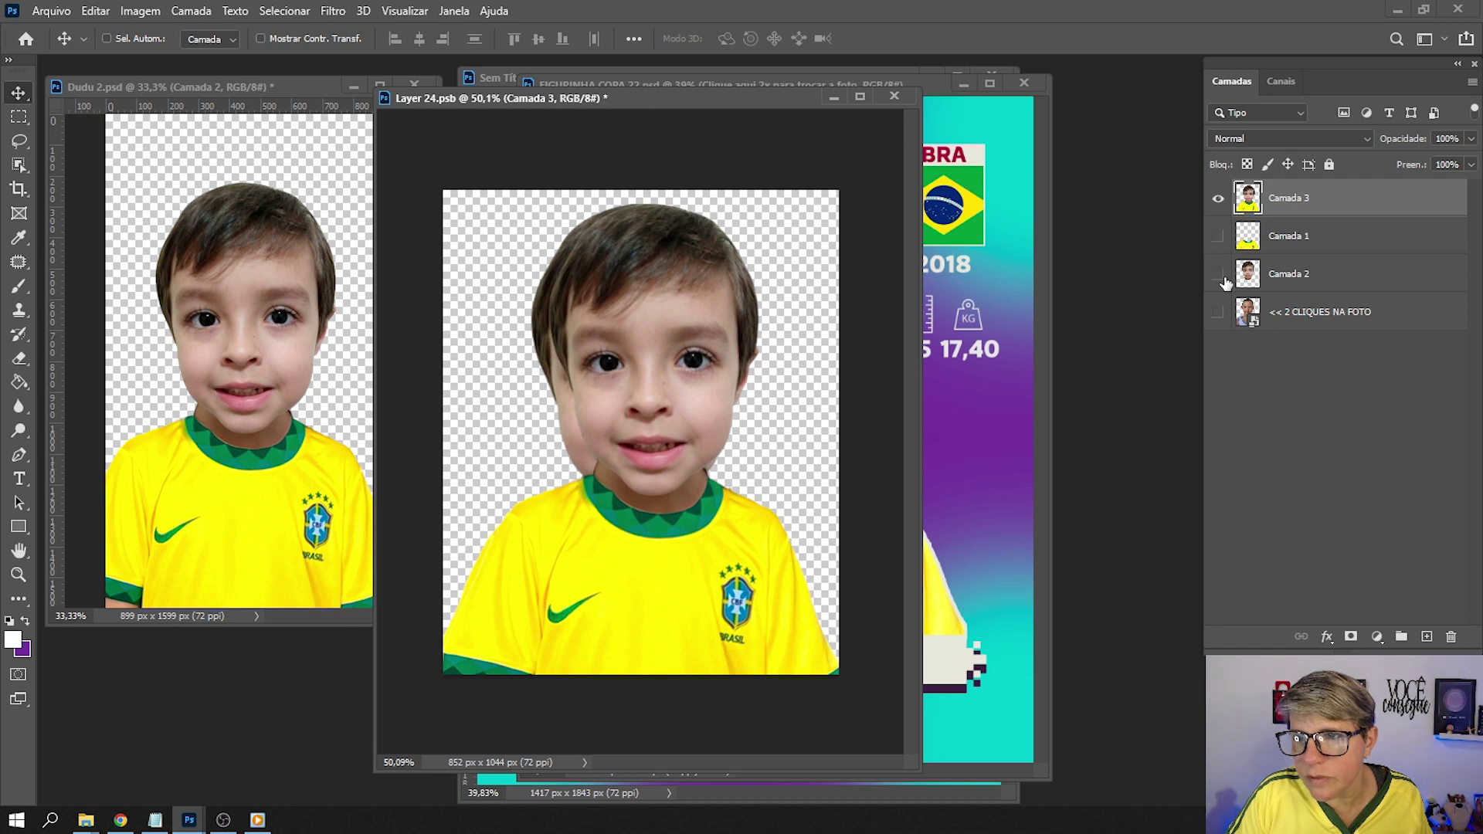
{"action": "left_click", "coordinate": [895, 97]}
Save the smart object changes into the sticker and check the old Sombra shadow.
{"action": "left_click", "coordinate": [670, 313]}
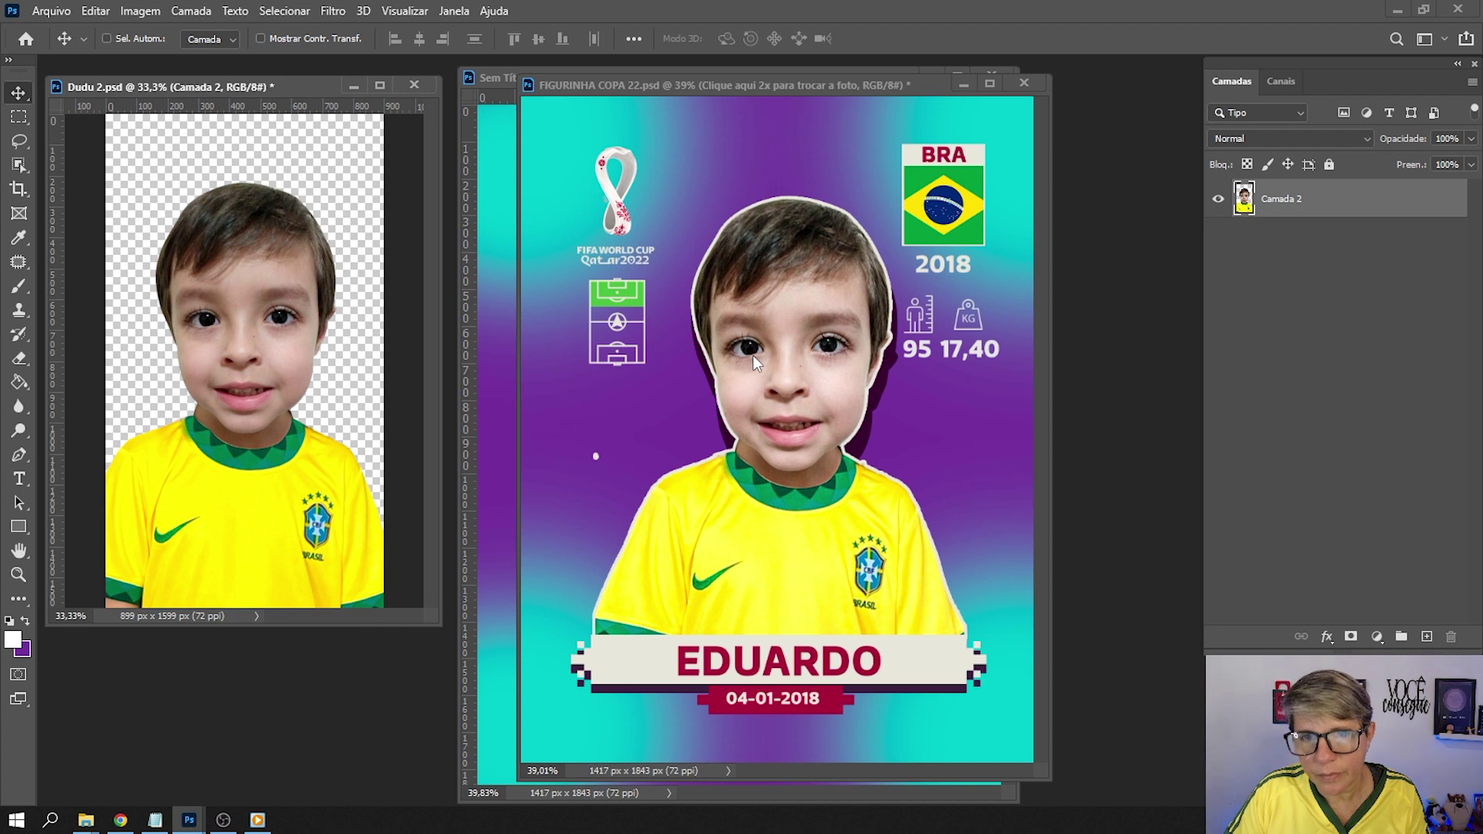
{"action": "left_click", "coordinate": [771, 359]}
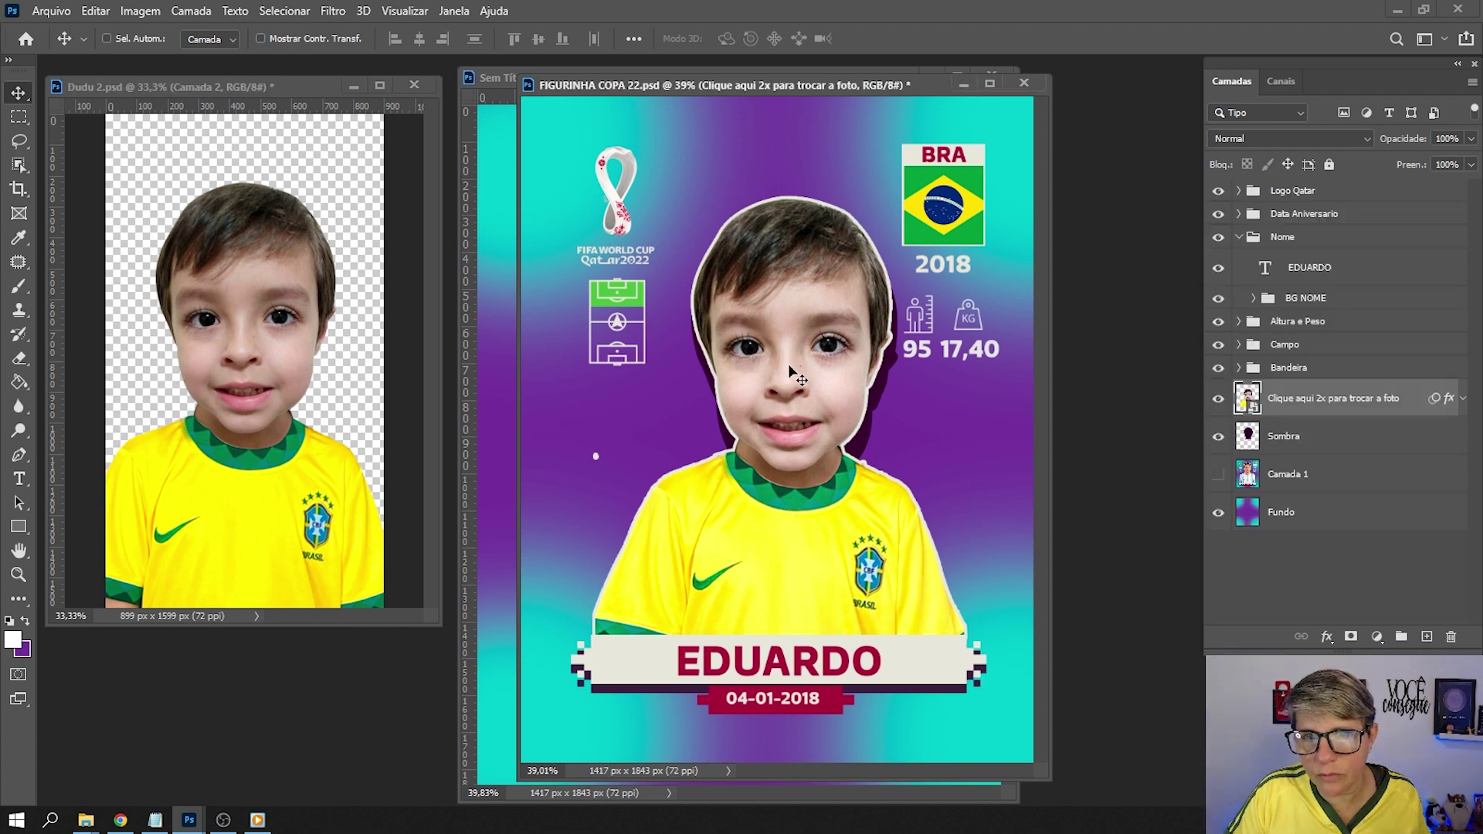
{"action": "left_click", "coordinate": [1219, 437]}
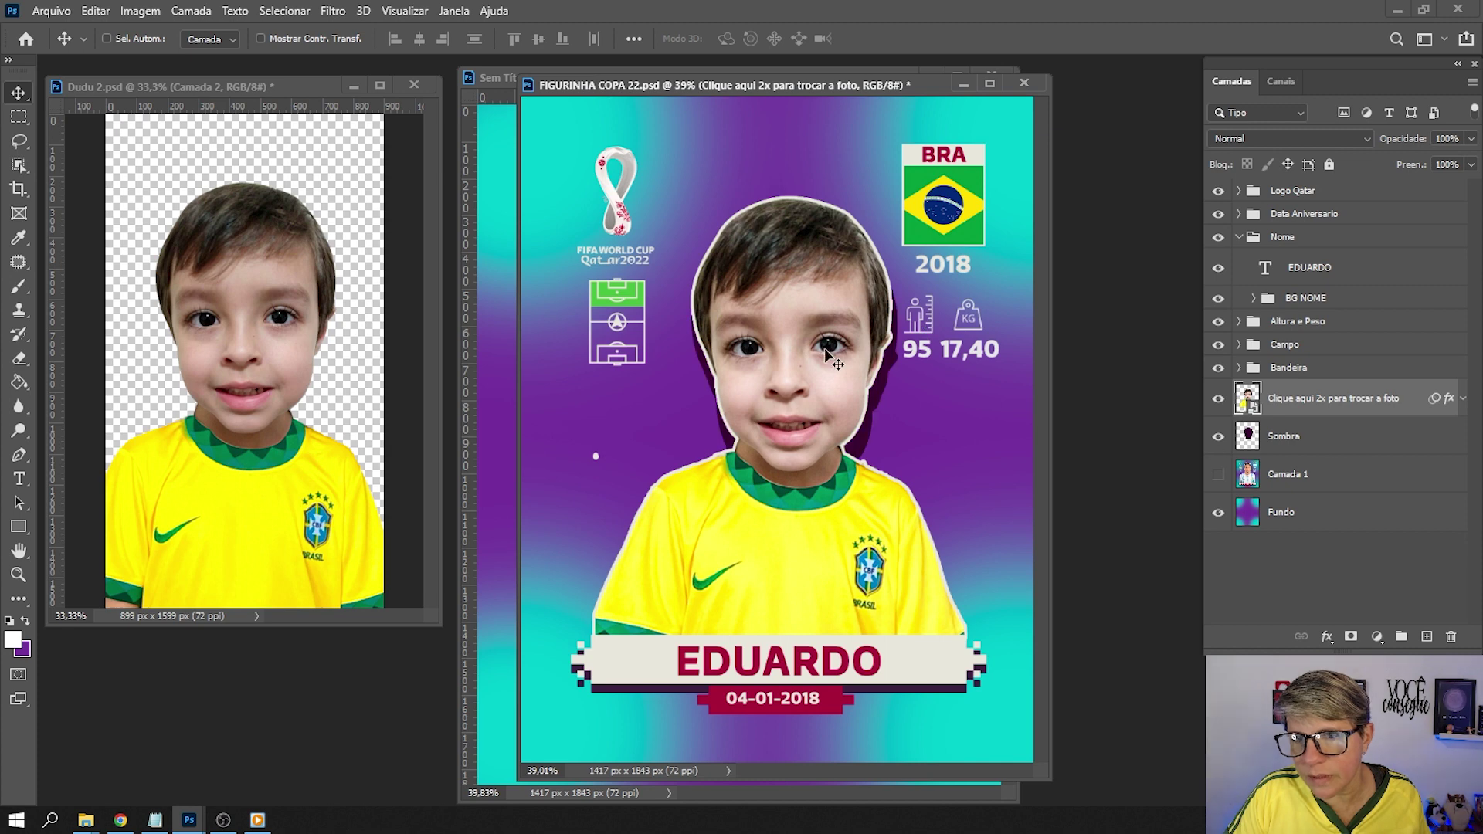
{"action": "left_click_drag", "start_coordinate": [866, 88], "coordinate": [791, 88]}
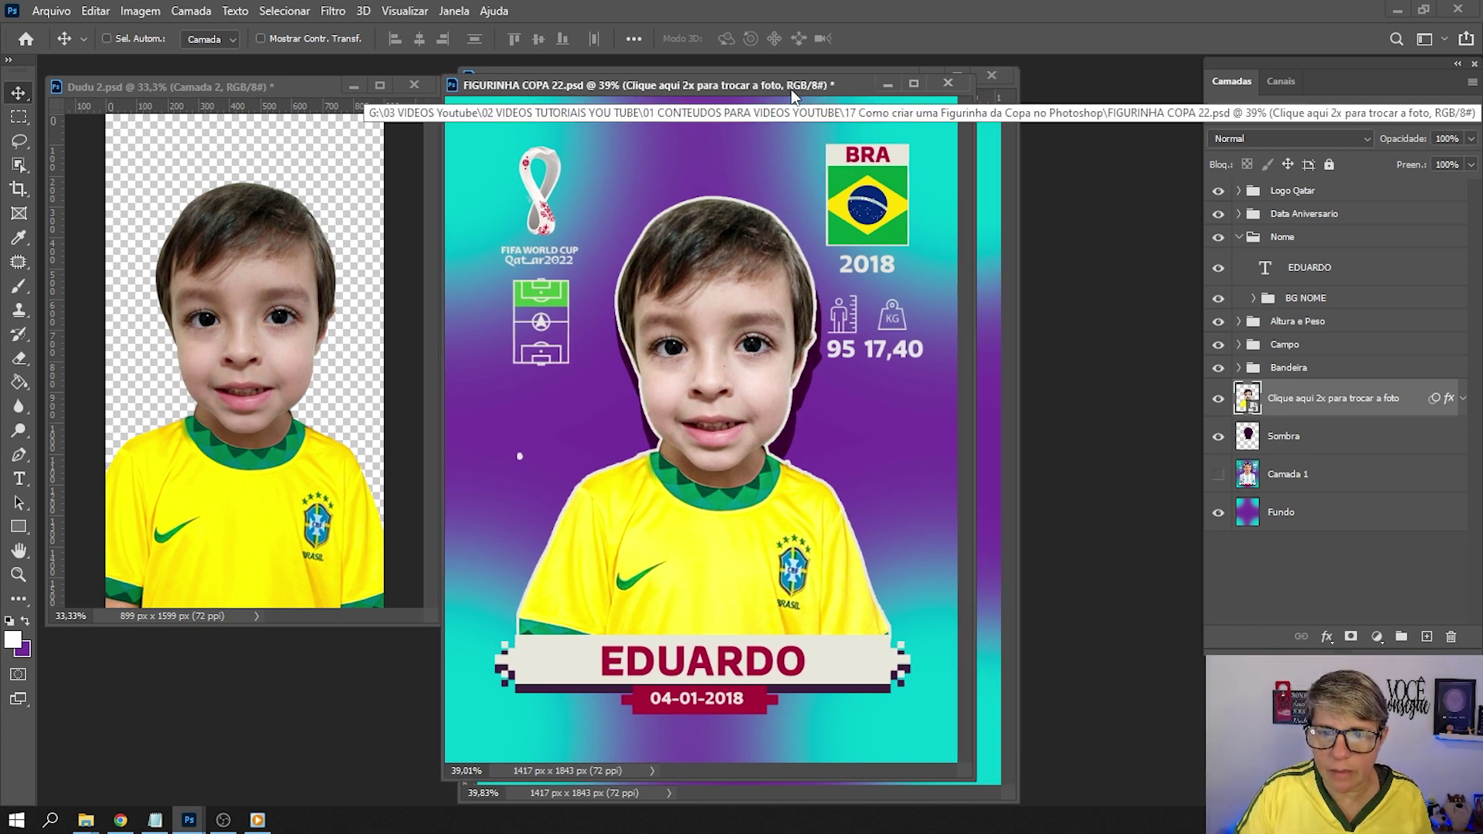
Delete the Sombra layer and add a new empty layer for the shadow.
{"action": "left_click", "coordinate": [1292, 437]}
{"action": "key", "text": "Delete"}
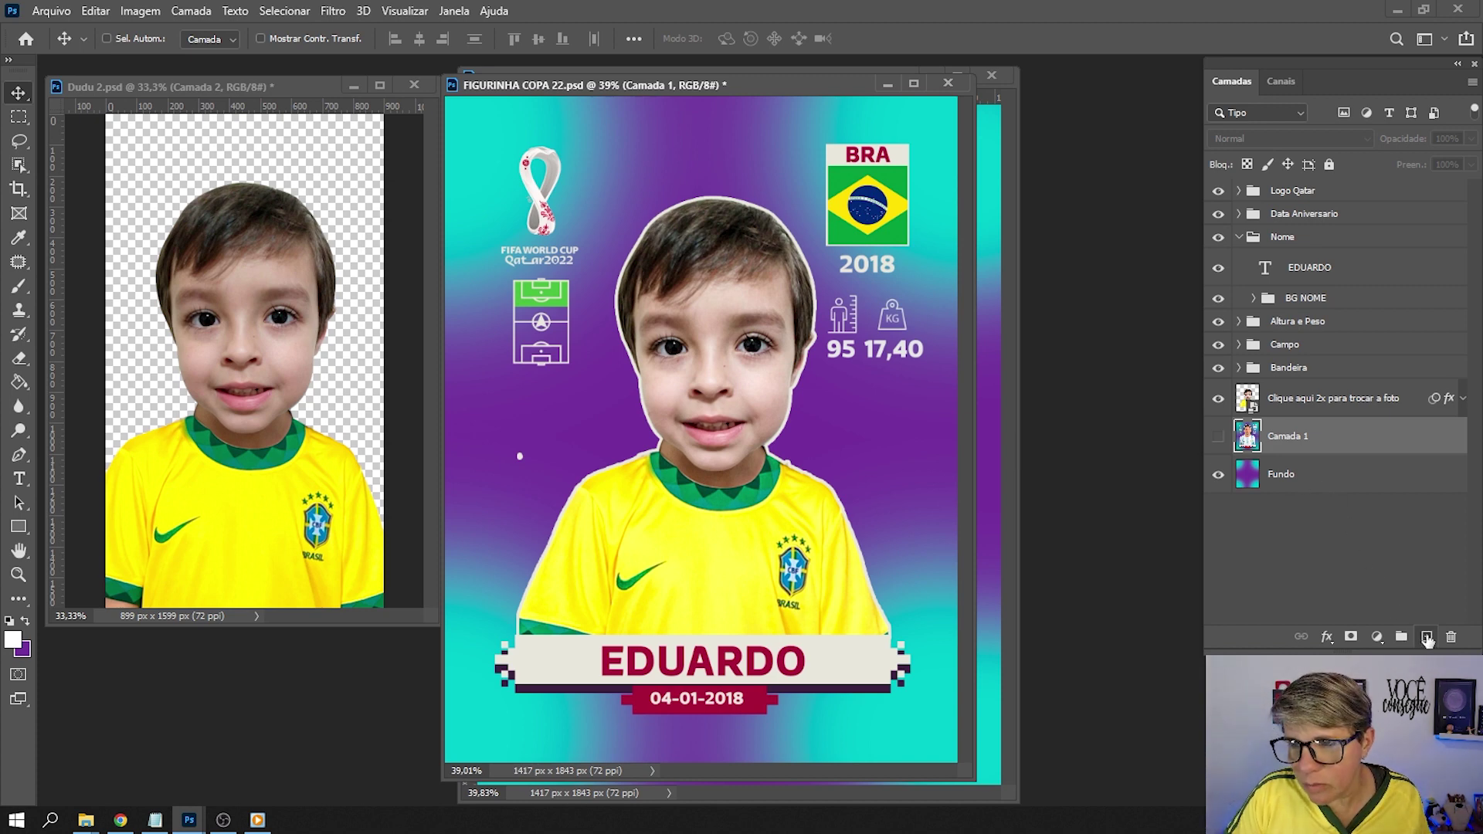
{"action": "left_click", "coordinate": [1426, 638]}
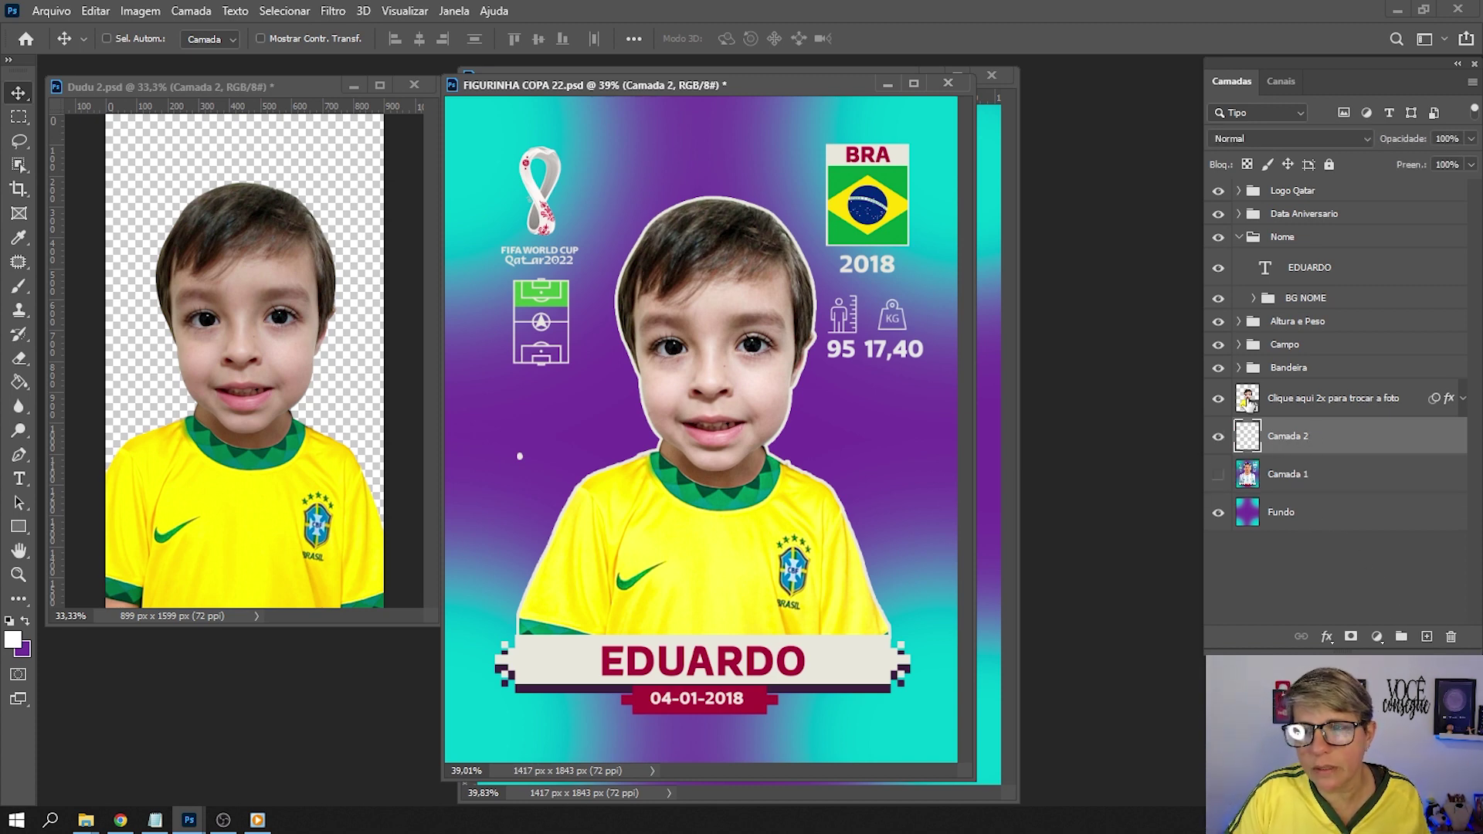
Load the boy's photo outline as a selection with empty Camada 2 active.
{"action": "left_click", "coordinate": [1282, 402]}
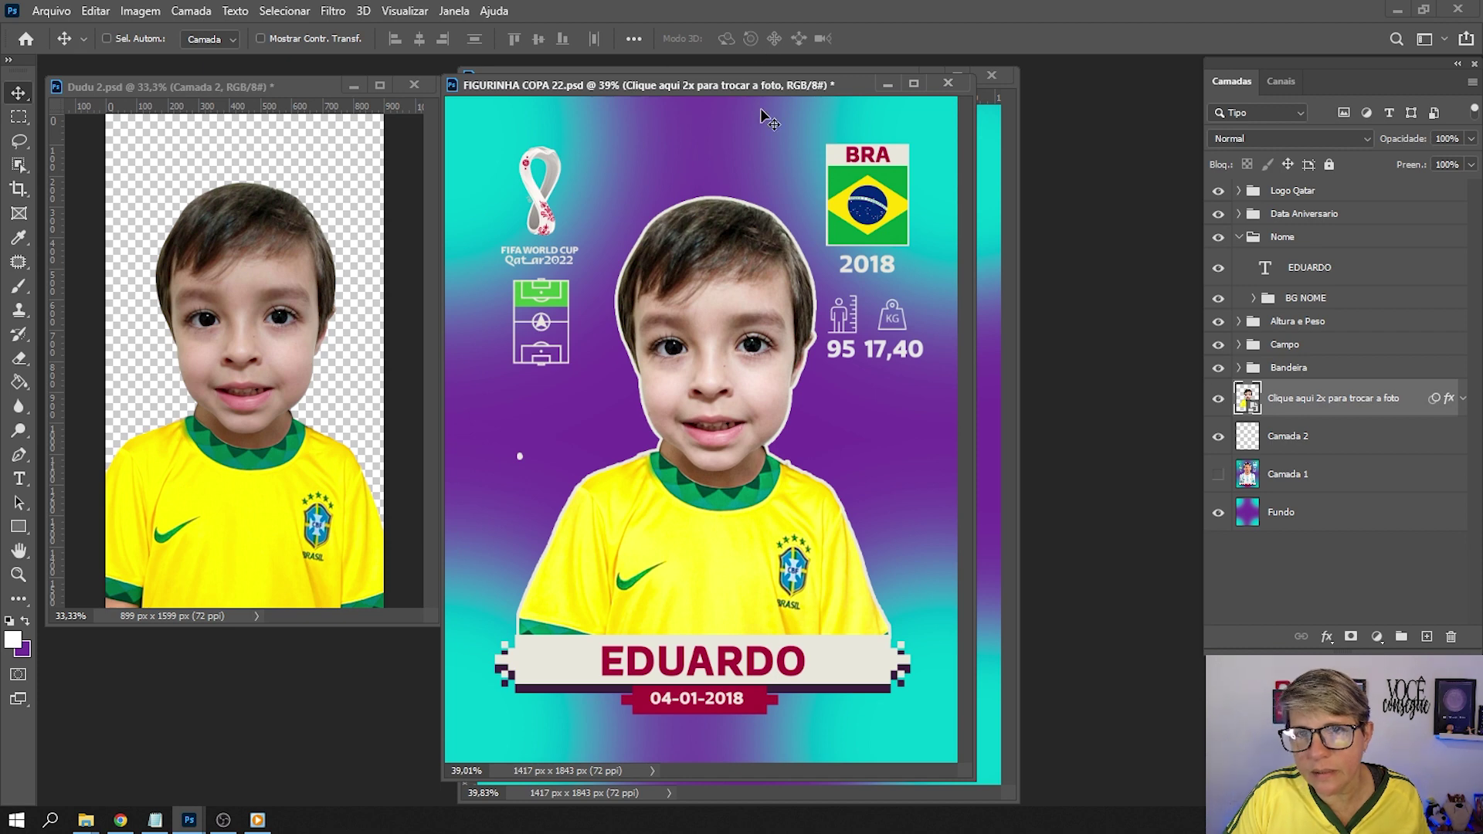
{"action": "key", "text": "ctrl"}
{"action": "left_click", "coordinate": [1247, 399], "text": "ctrl"}
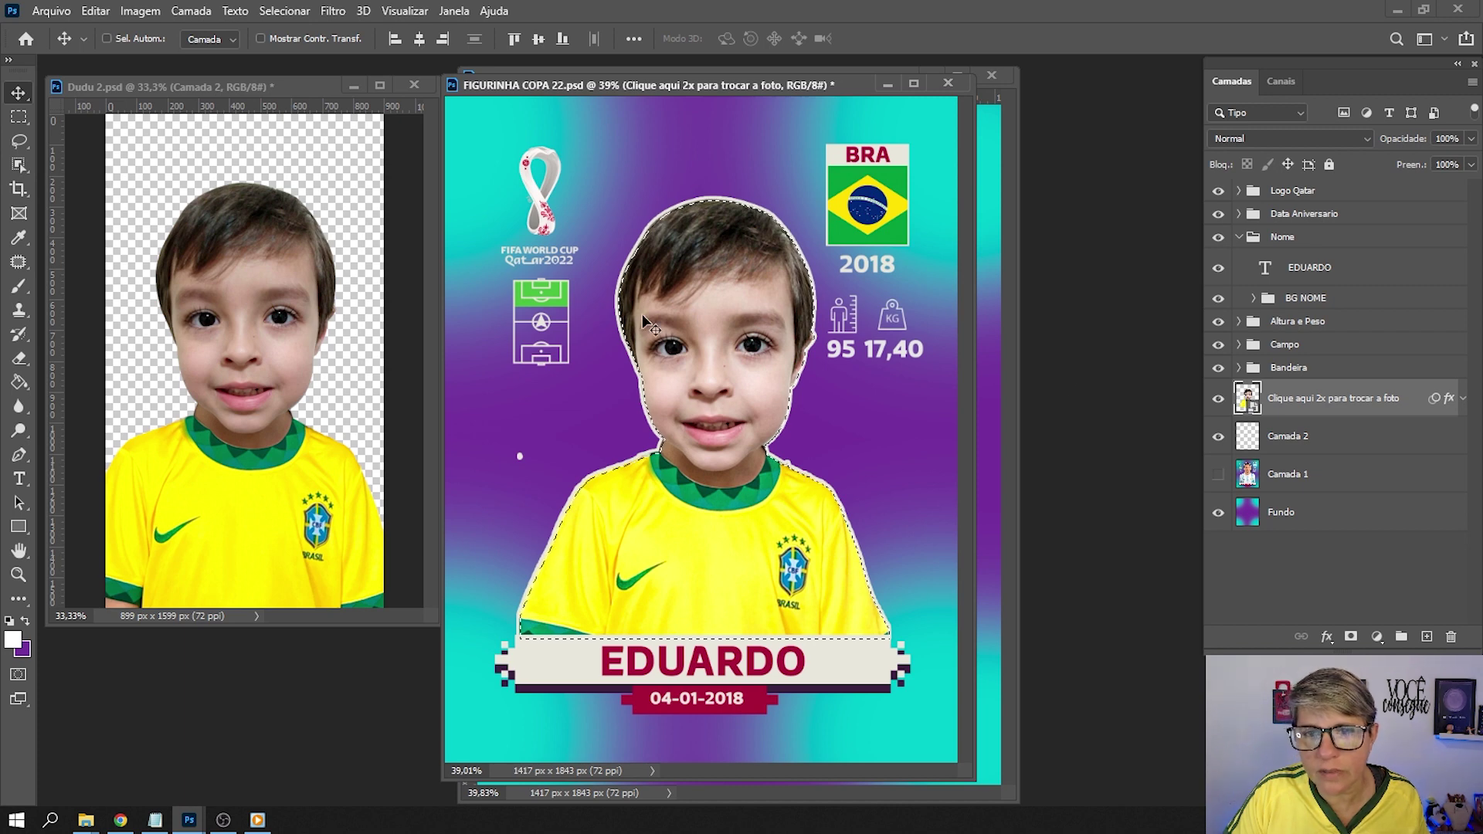
{"action": "left_click", "coordinate": [1327, 436]}
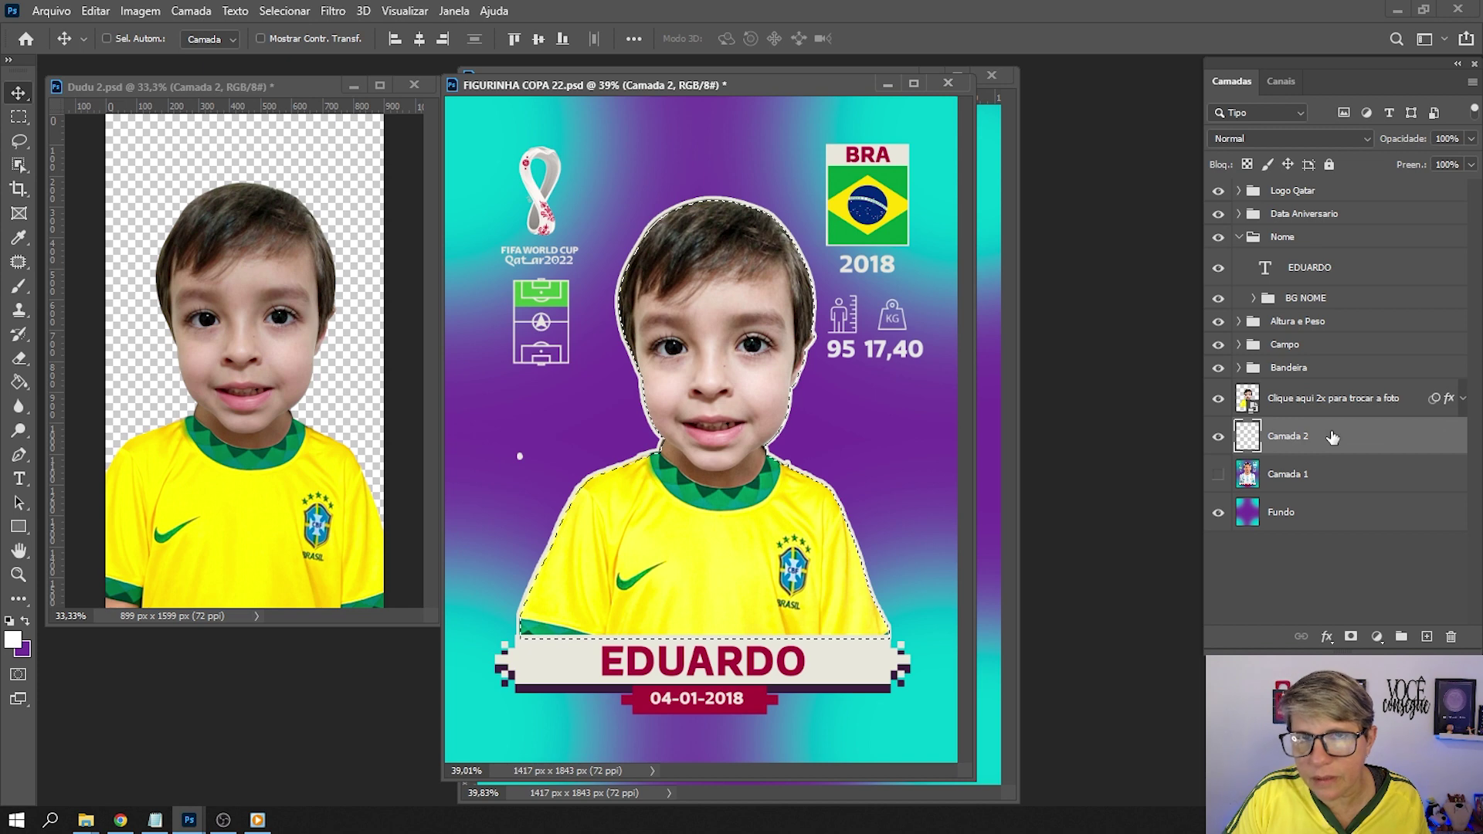
Set the foreground colour to dark purple #330033.
{"action": "left_click", "coordinate": [26, 621]}
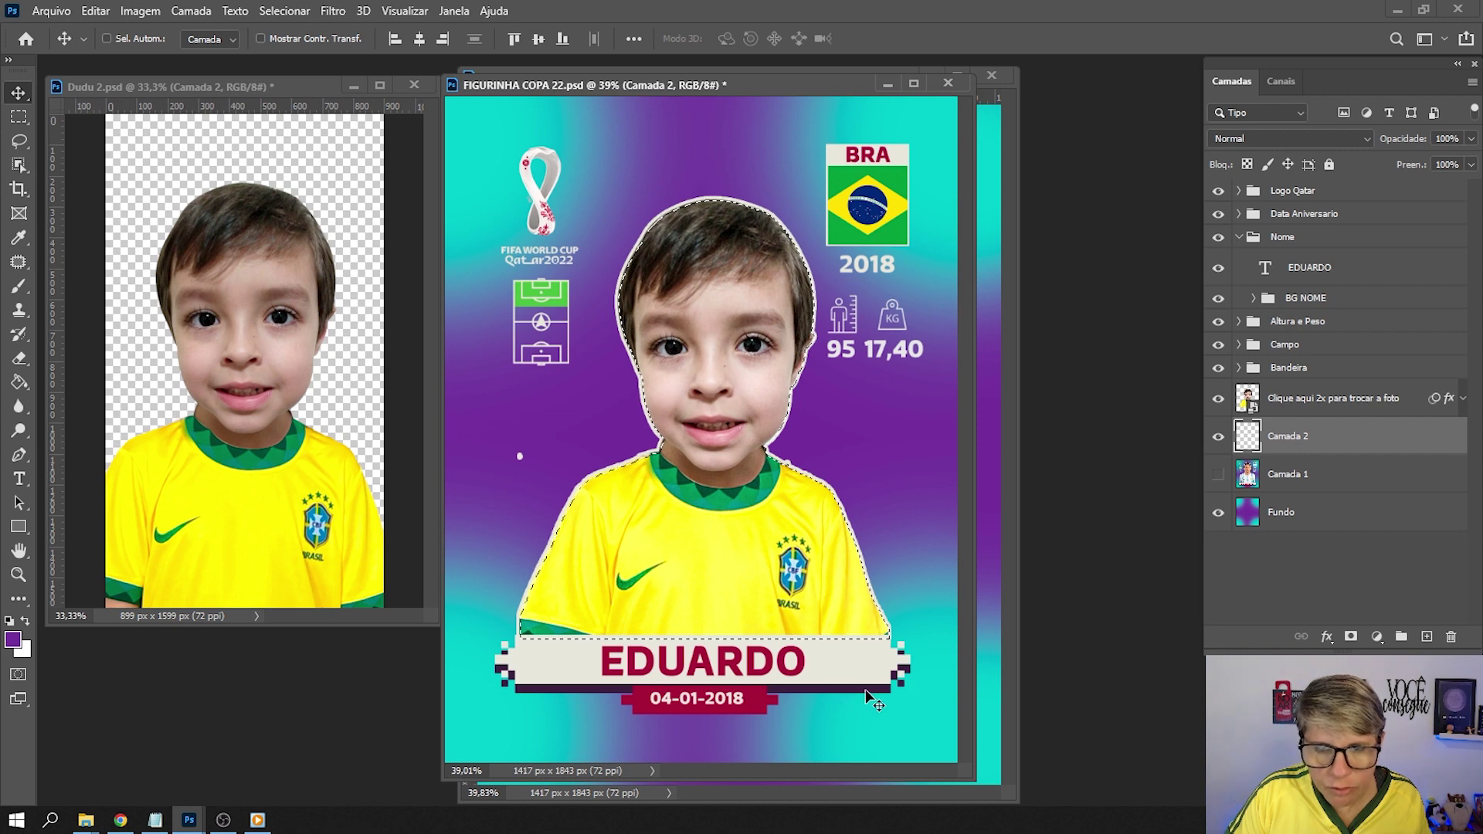
{"action": "left_click", "coordinate": [12, 639]}
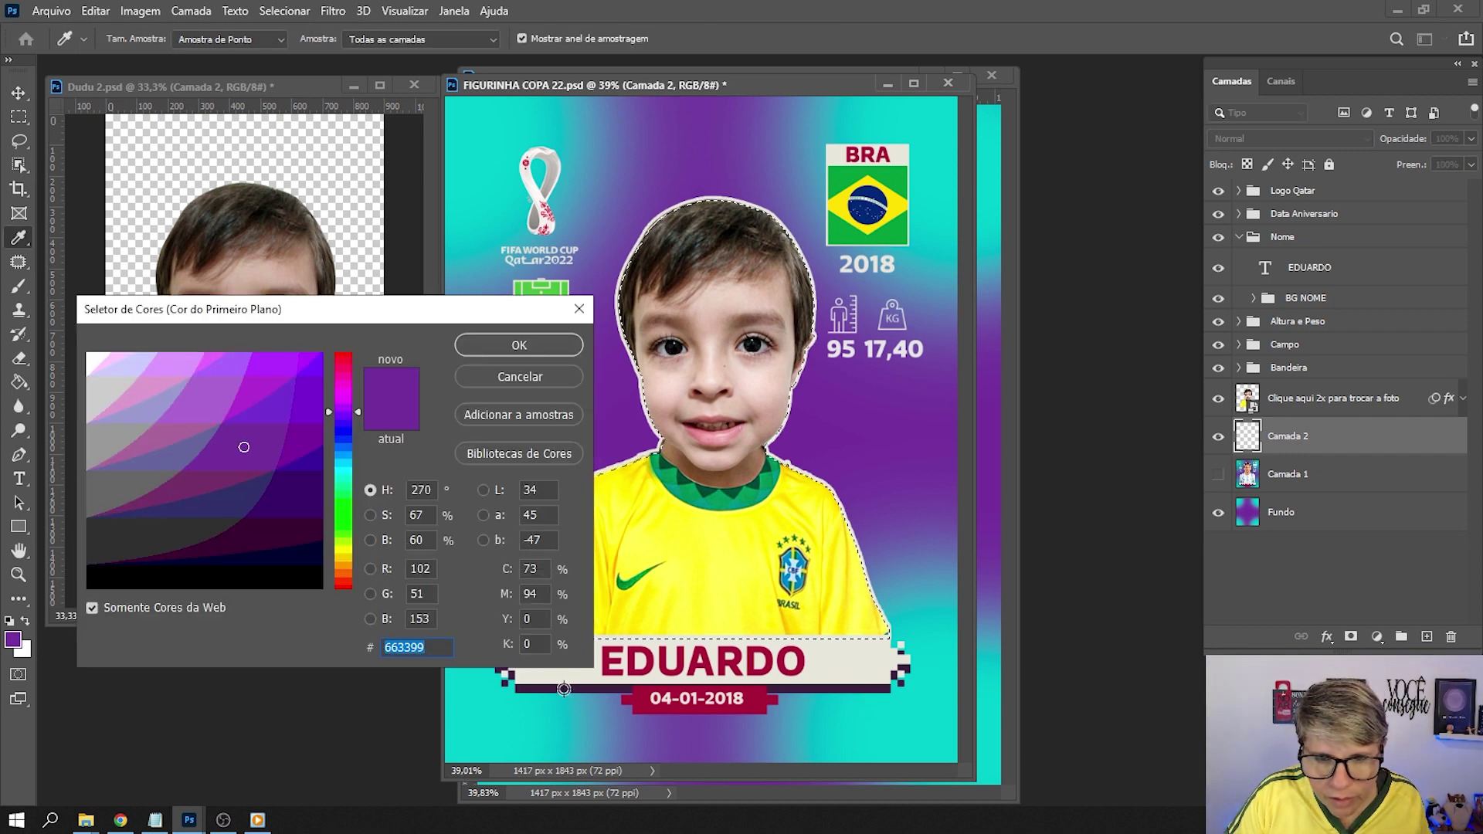
{"action": "left_click", "coordinate": [187, 530]}
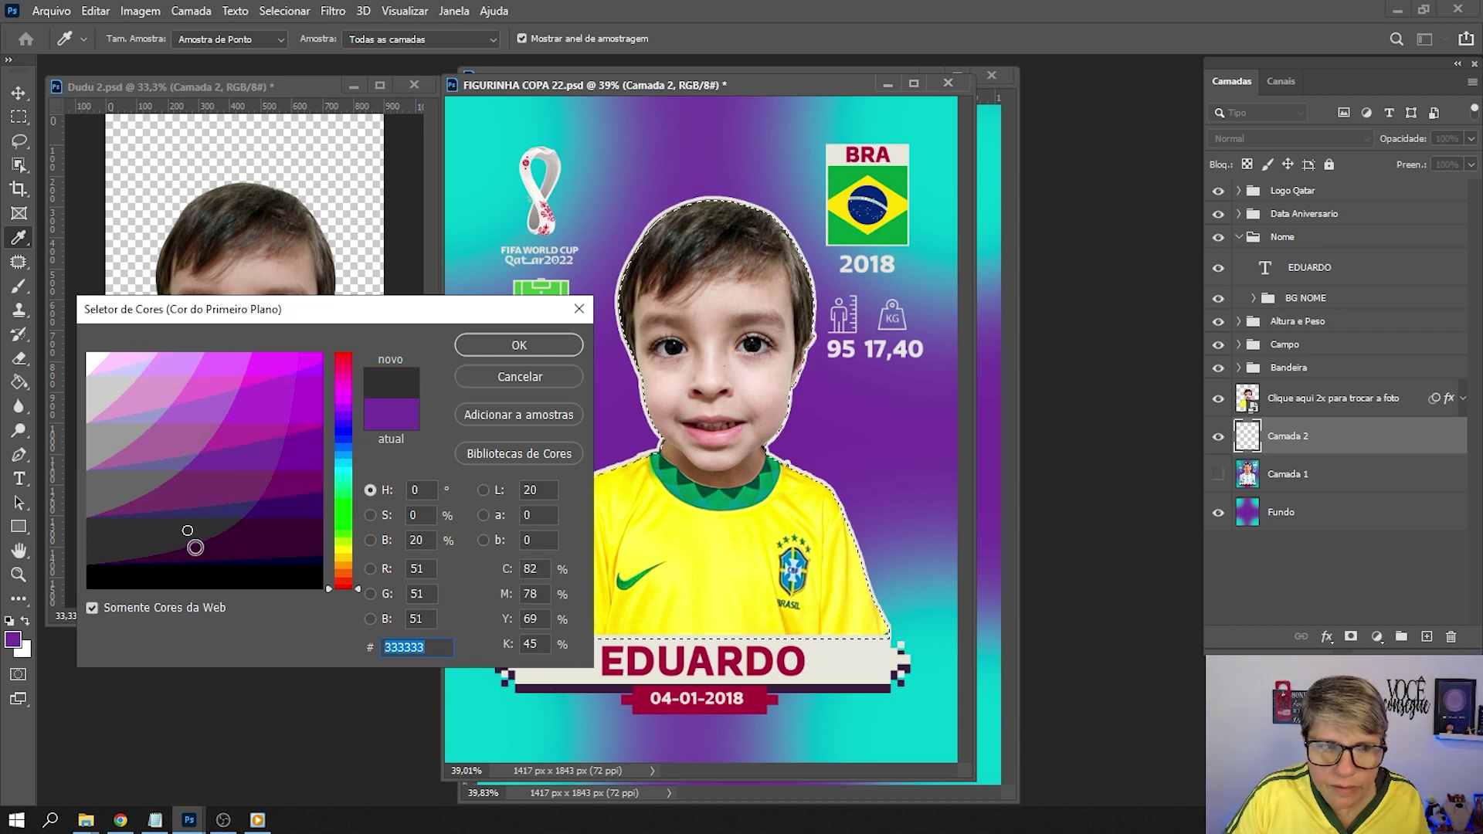
{"action": "left_click", "coordinate": [193, 552]}
{"action": "left_click", "coordinate": [202, 555]}
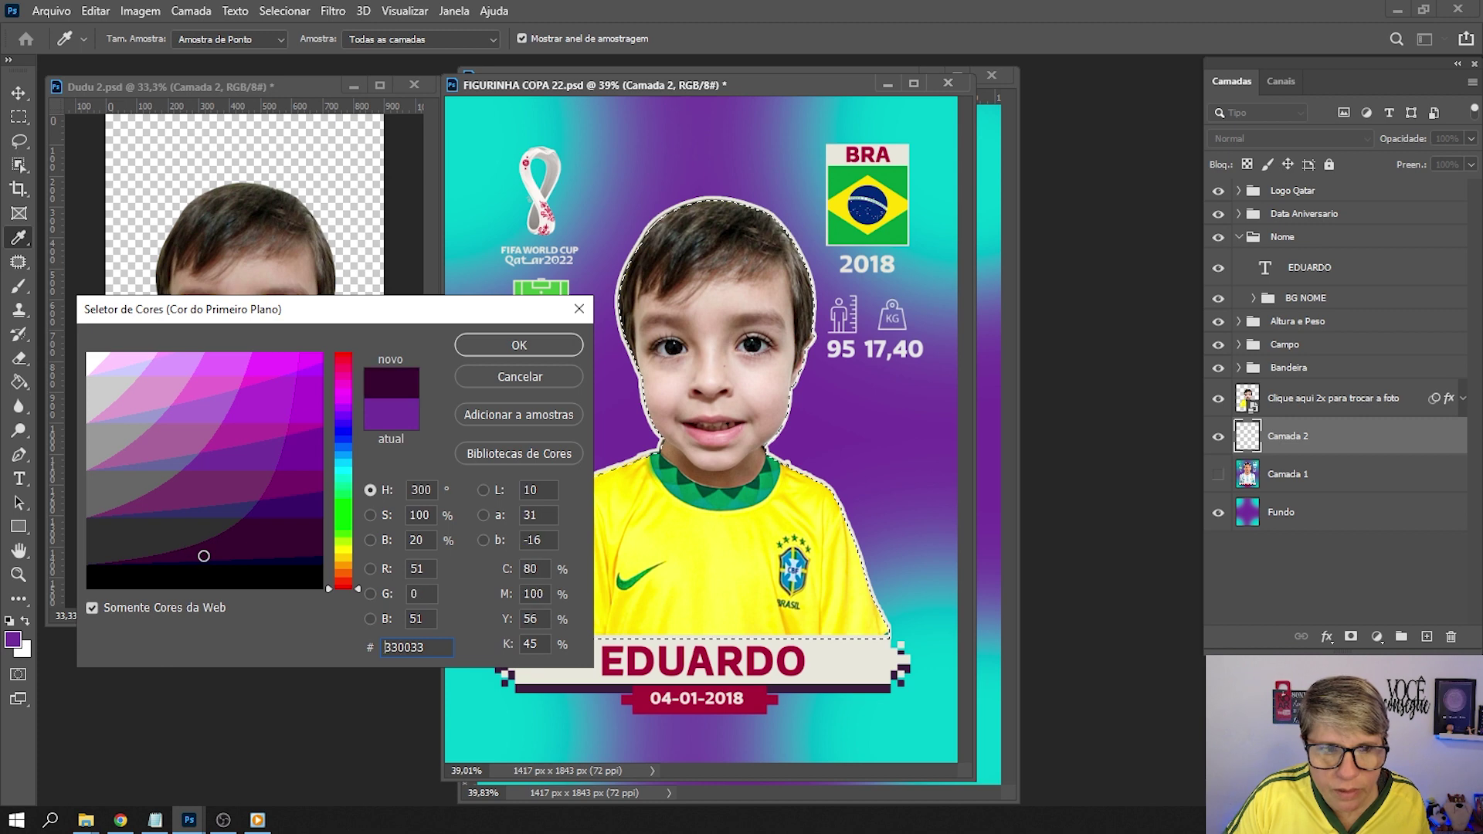
{"action": "left_click", "coordinate": [473, 346]}
{"action": "key", "text": "v"}
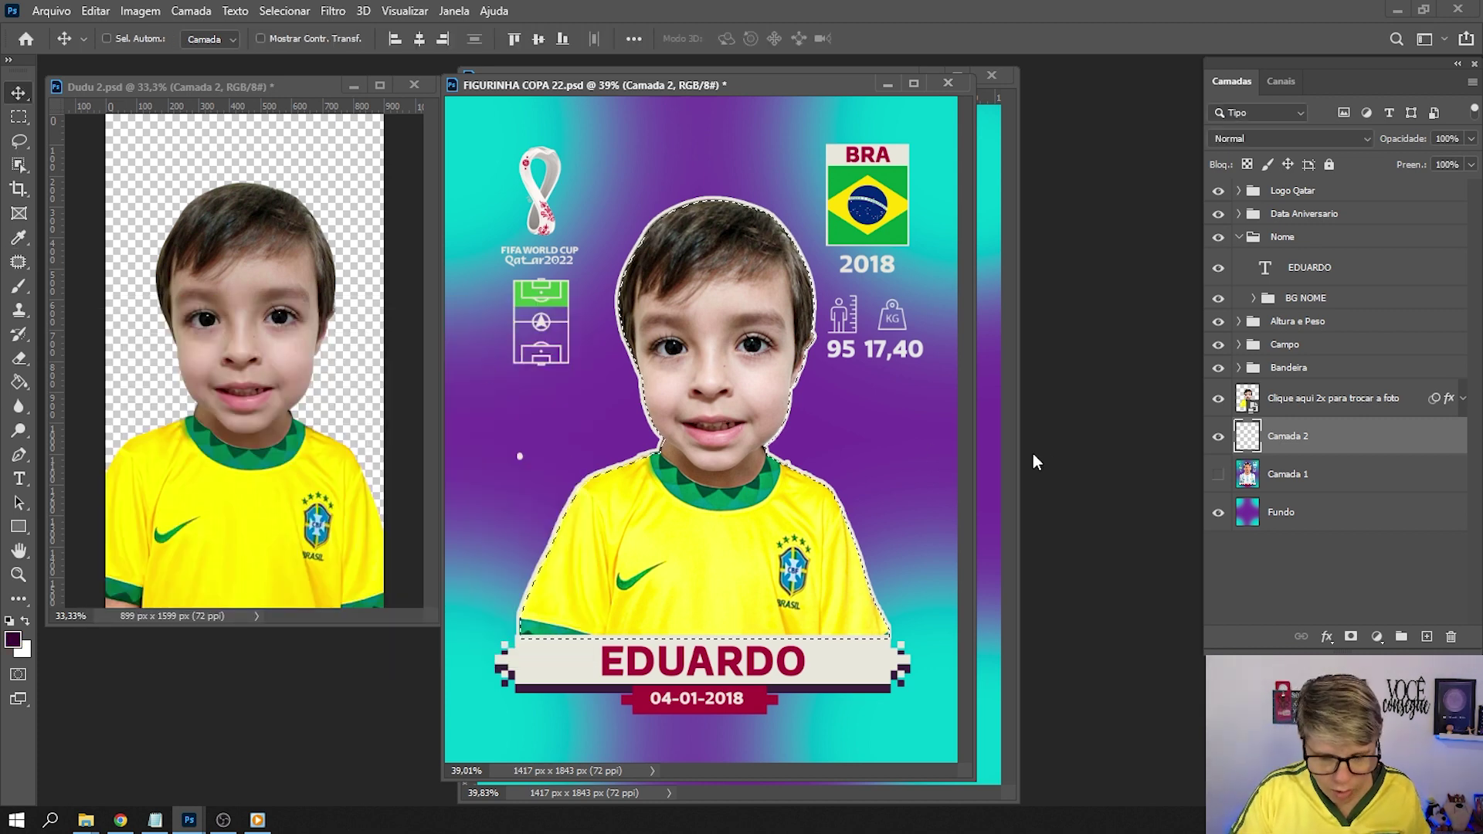
Fill the boy's outline with dark purple and offset the silhouette right and down.
{"action": "key", "text": "alt+BackSpace"}
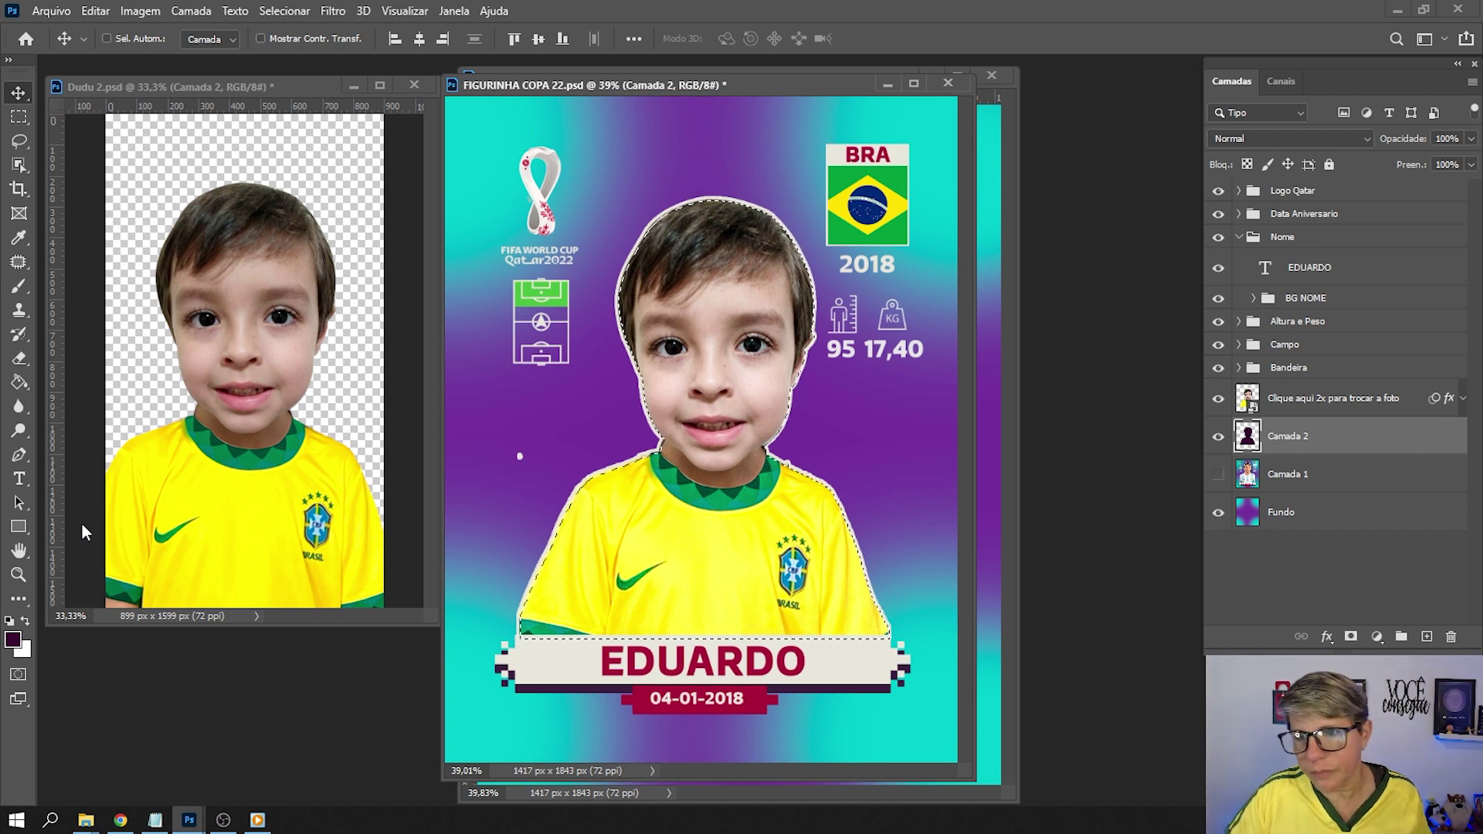
{"action": "key", "text": "ctrl+d"}
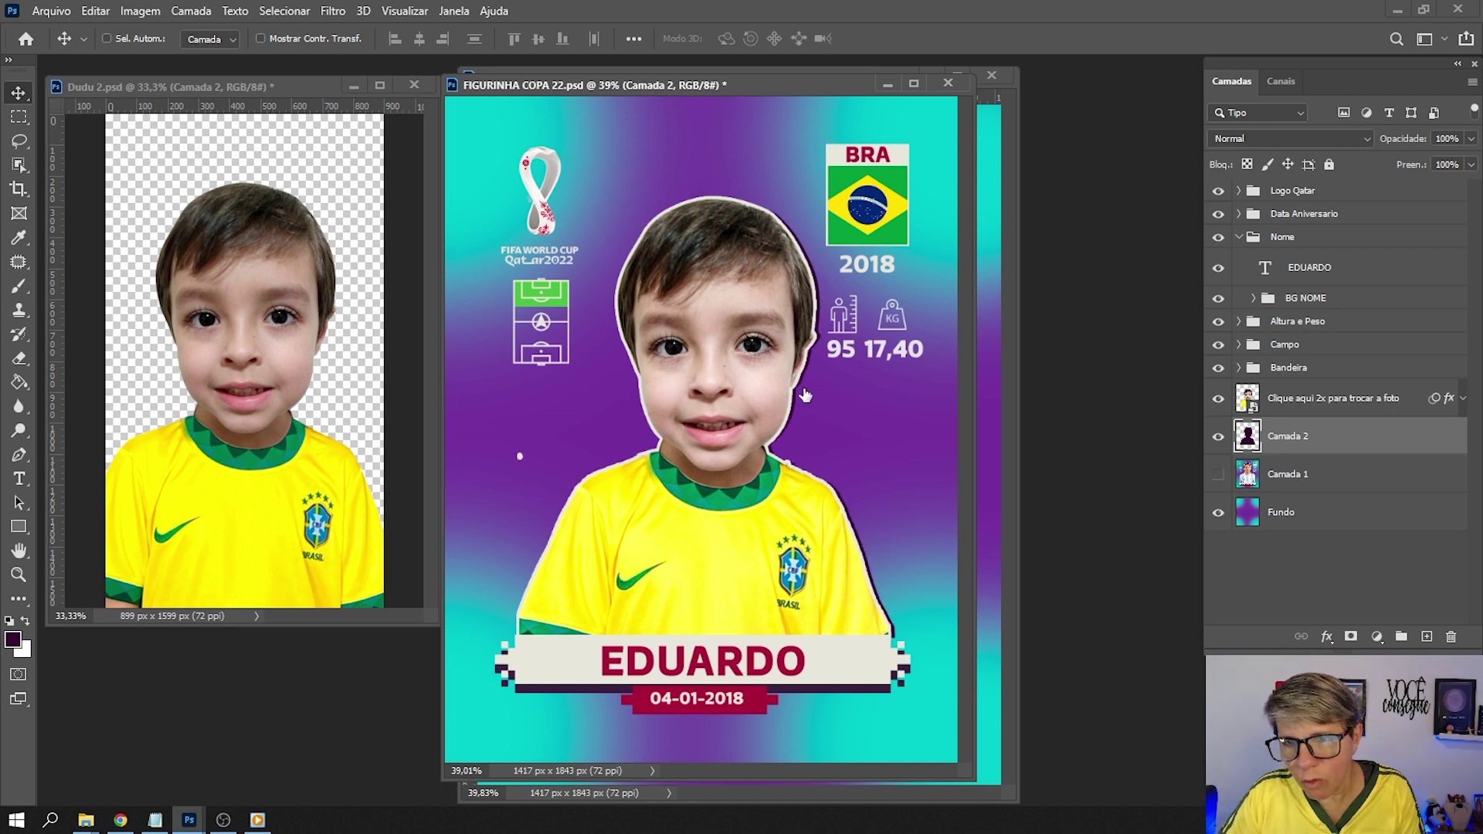
{"action": "left_click_drag", "start_coordinate": [789, 378], "coordinate": [825, 410]}
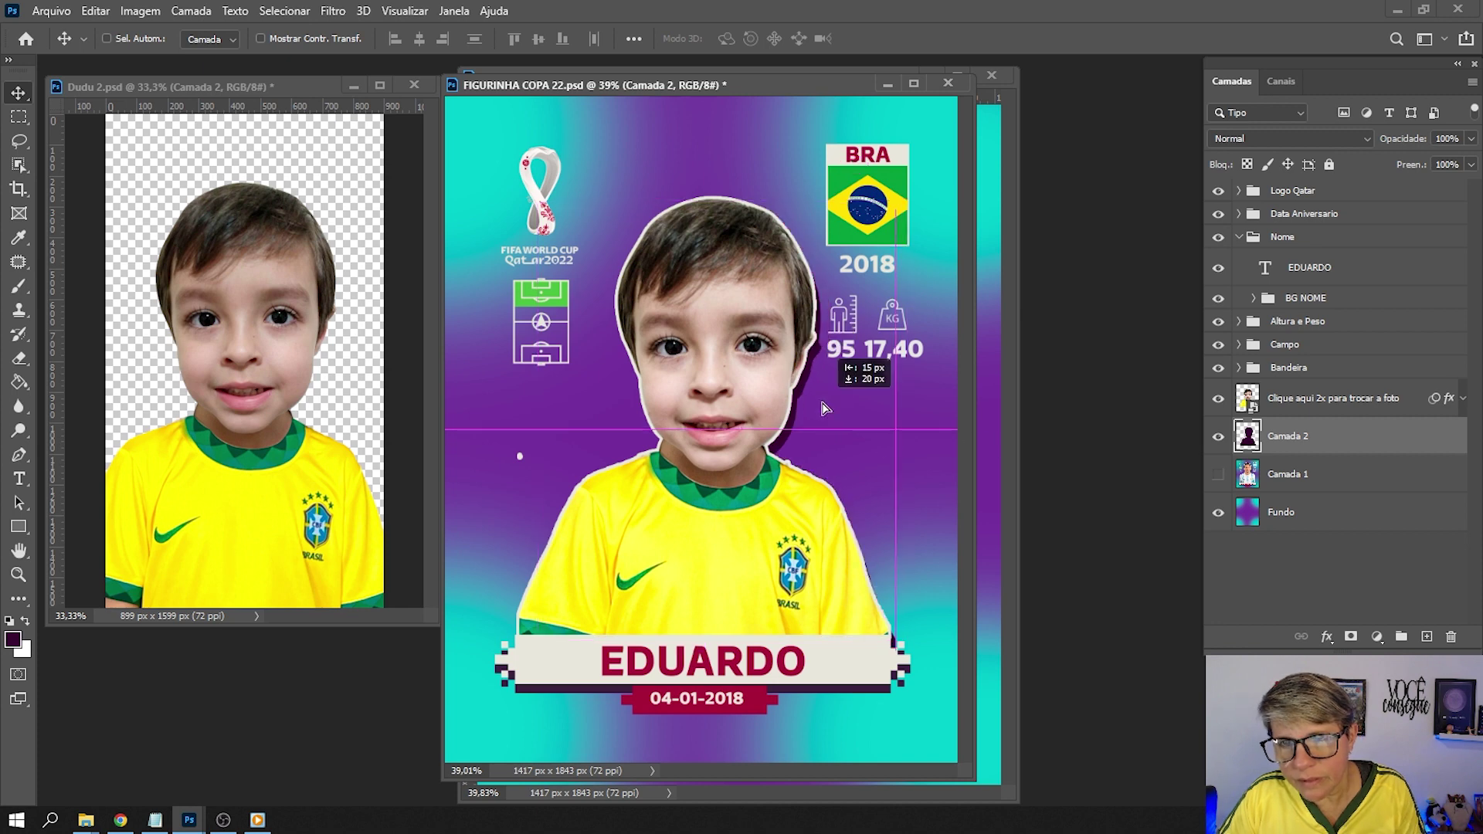
{"action": "key", "text": "Right"}
{"action": "key", "text": "Right"}
{"action": "key", "text": "Right"}
{"action": "key", "text": "Right"}
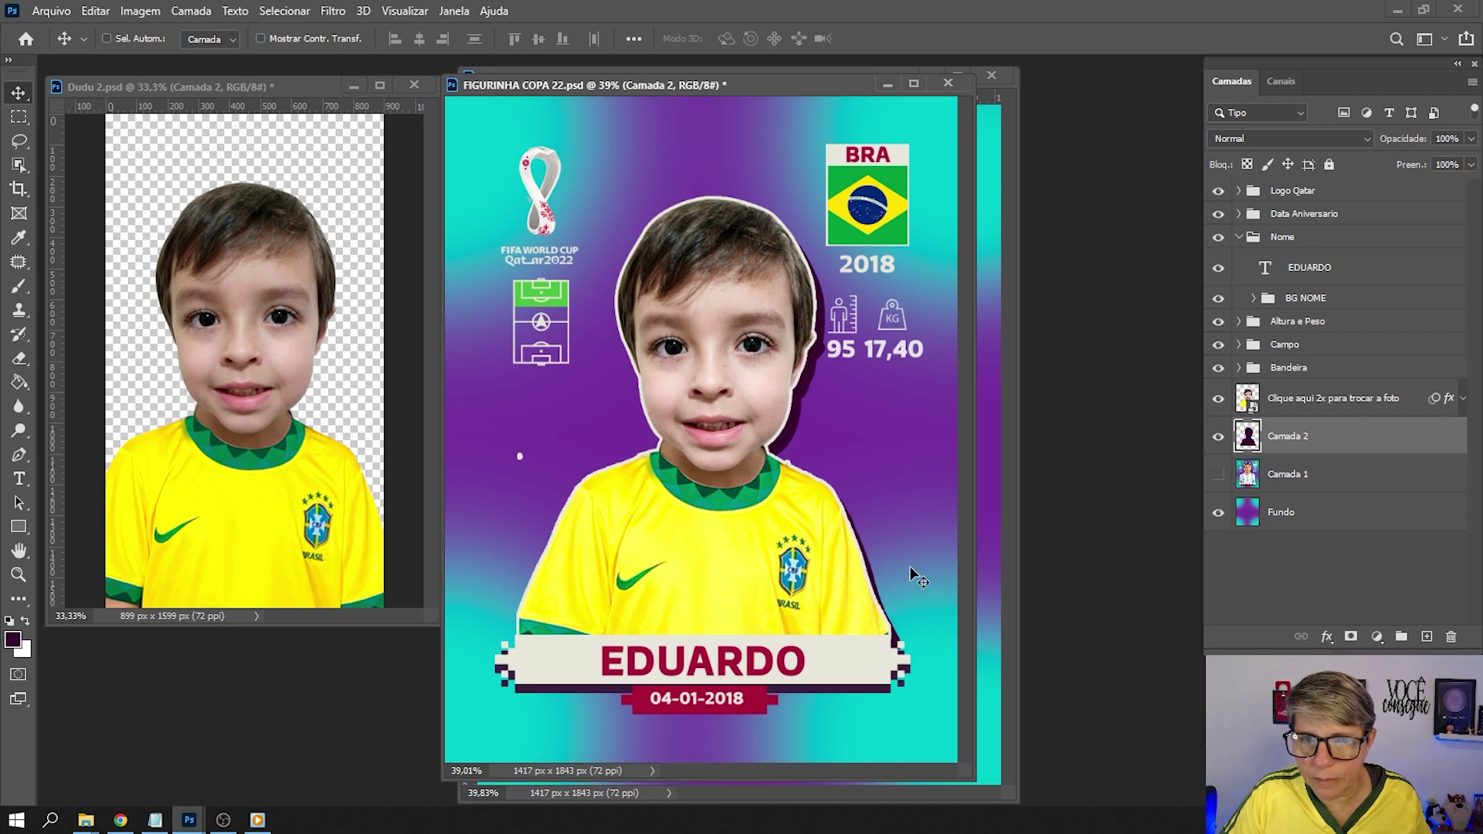
Test and clear a rectangular selection over the sticker's lower half, then select the photo layer.
{"action": "left_click", "coordinate": [17, 116]}
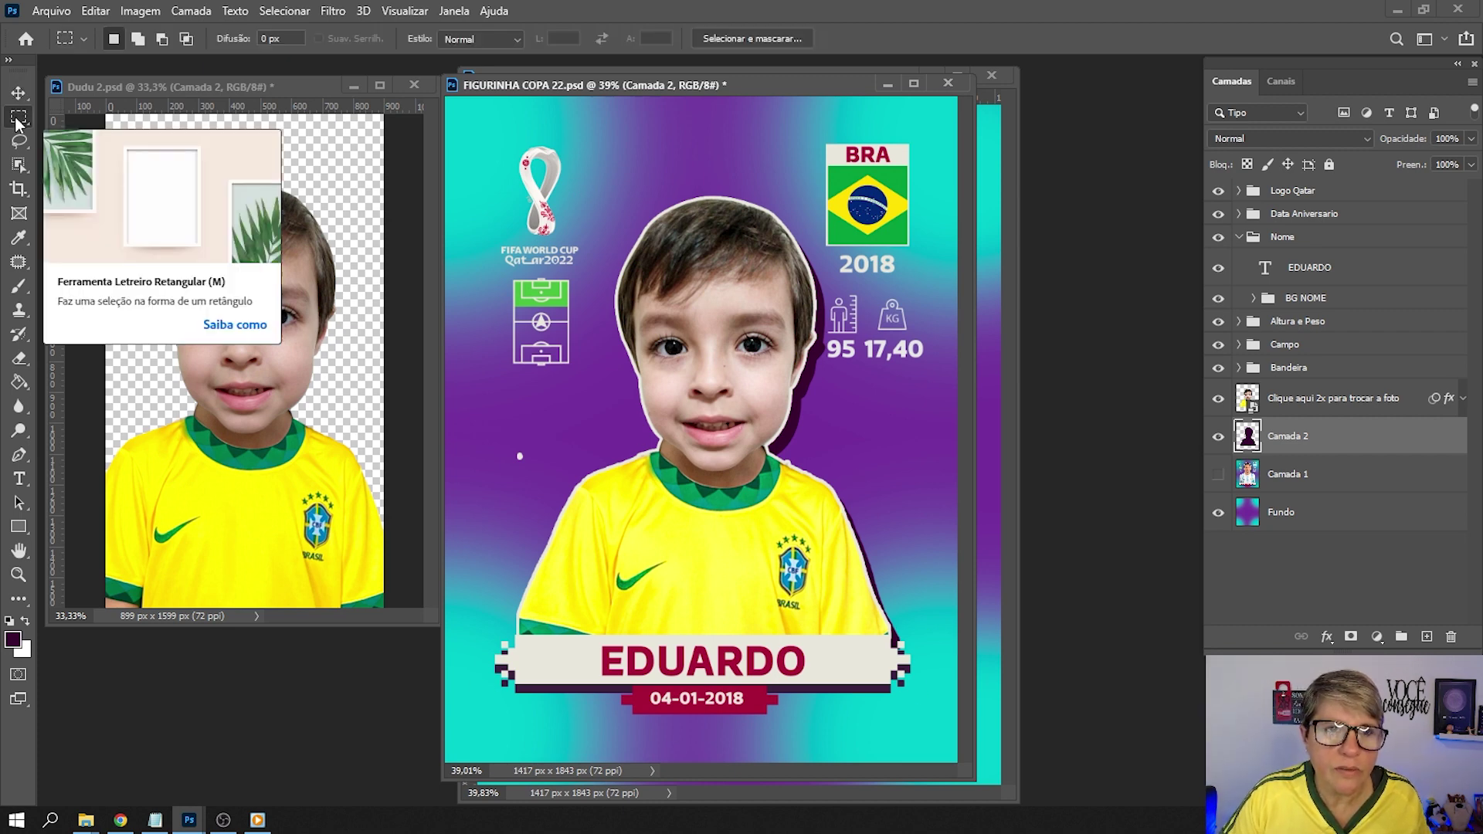
{"action": "left_click_drag", "start_coordinate": [473, 490], "coordinate": [936, 732]}
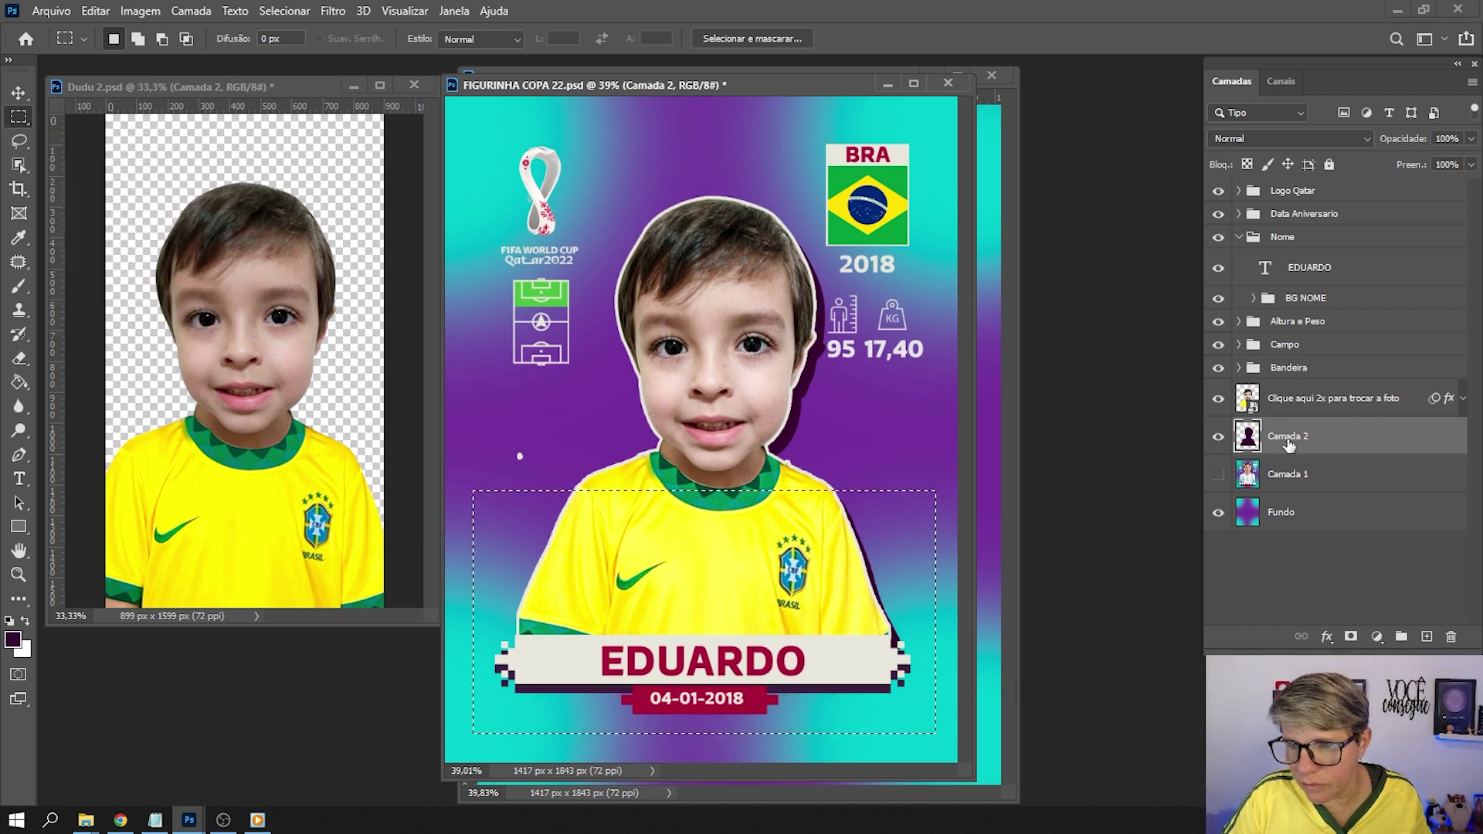
{"action": "left_click", "coordinate": [881, 411]}
{"action": "left_click_drag", "start_coordinate": [651, 87], "coordinate": [633, 85]}
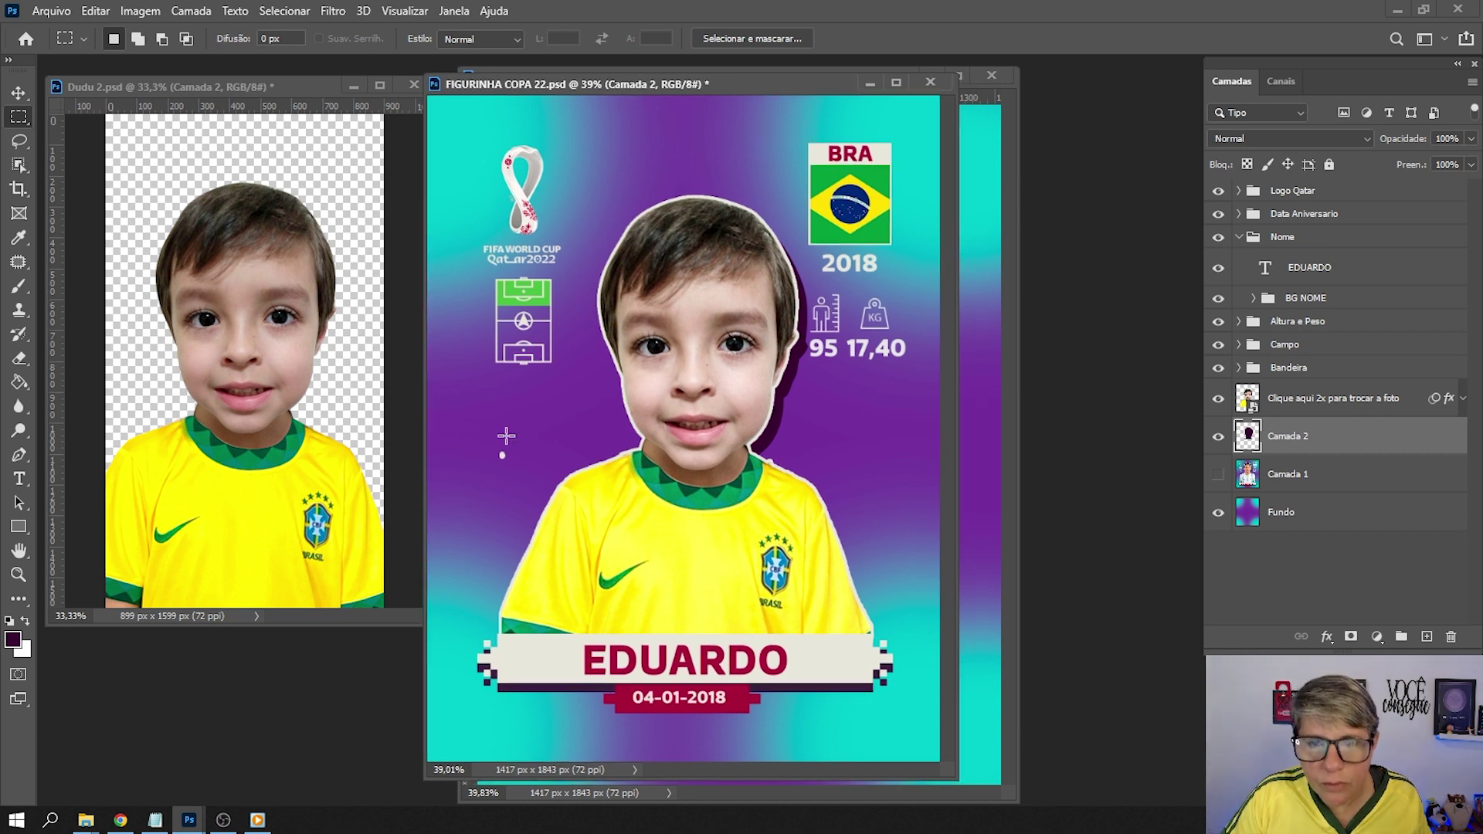
{"action": "left_click", "coordinate": [1261, 394]}
Check the shadow by toggling the photo, then open the photo's smart object beside the sticker.
{"action": "left_click", "coordinate": [1218, 400]}
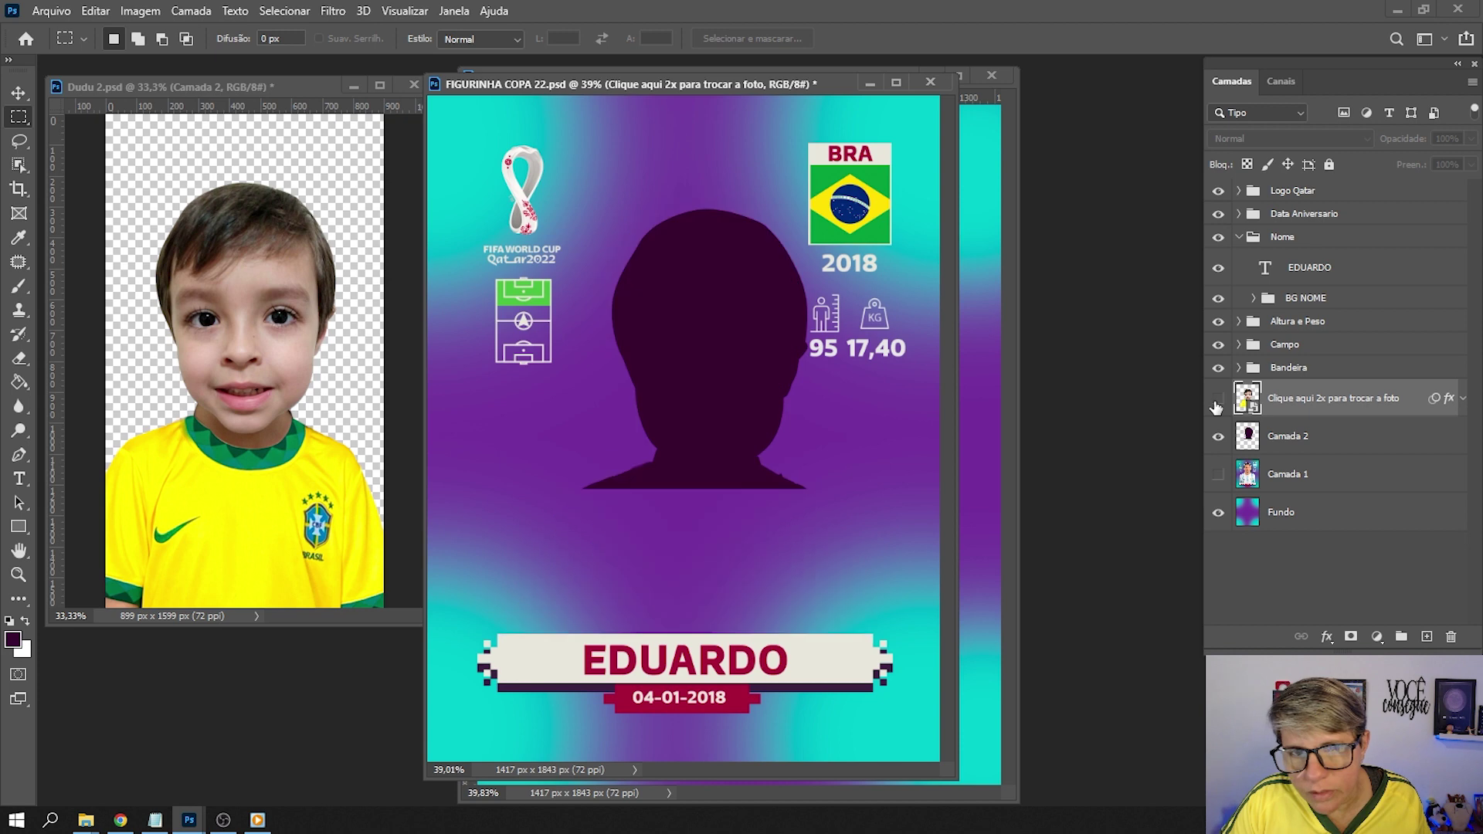
{"action": "left_click", "coordinate": [1217, 400]}
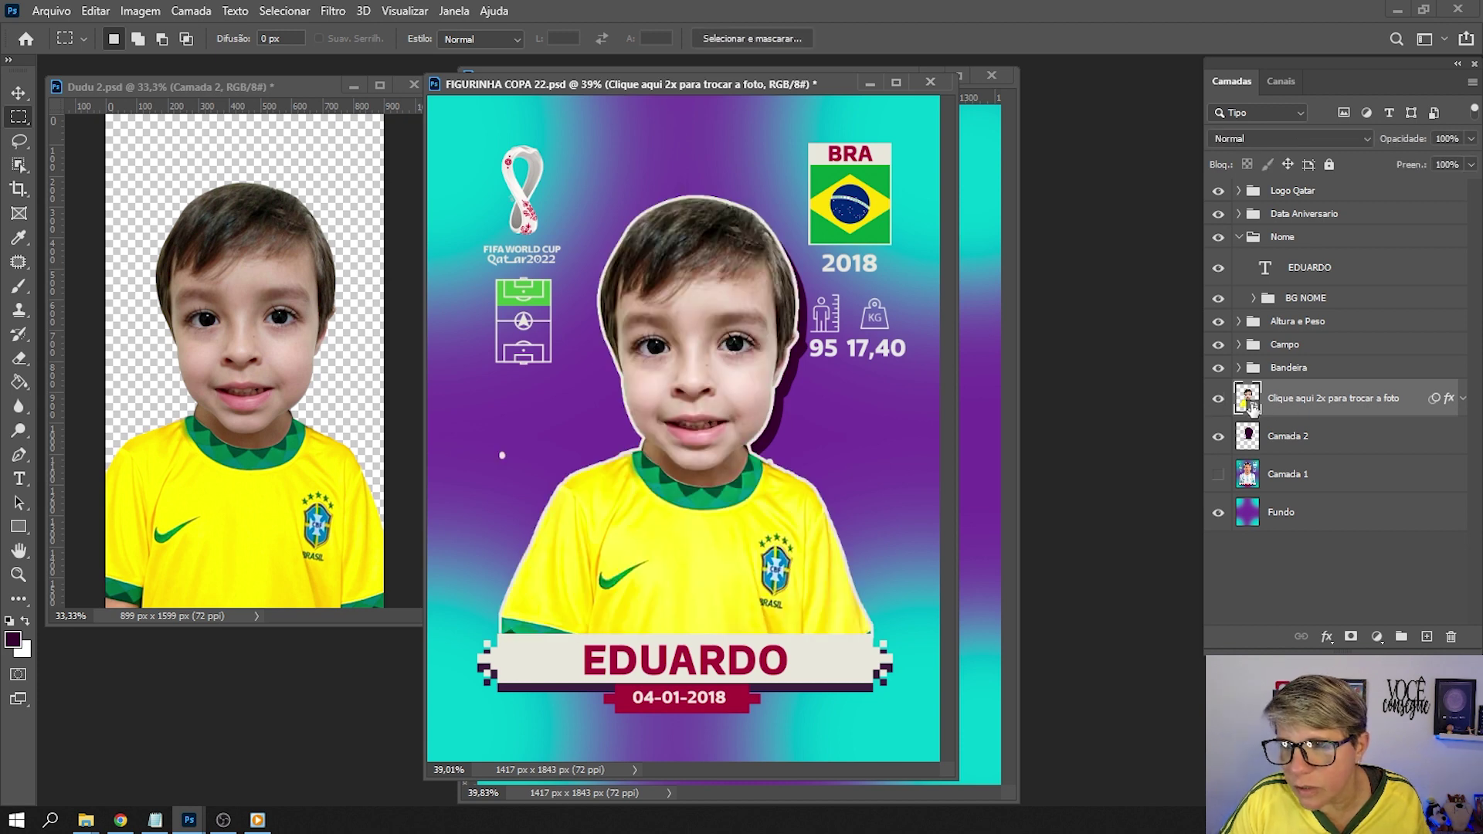
{"action": "double_click", "coordinate": [1249, 400]}
{"action": "left_click_drag", "start_coordinate": [361, 64], "coordinate": [663, 84]}
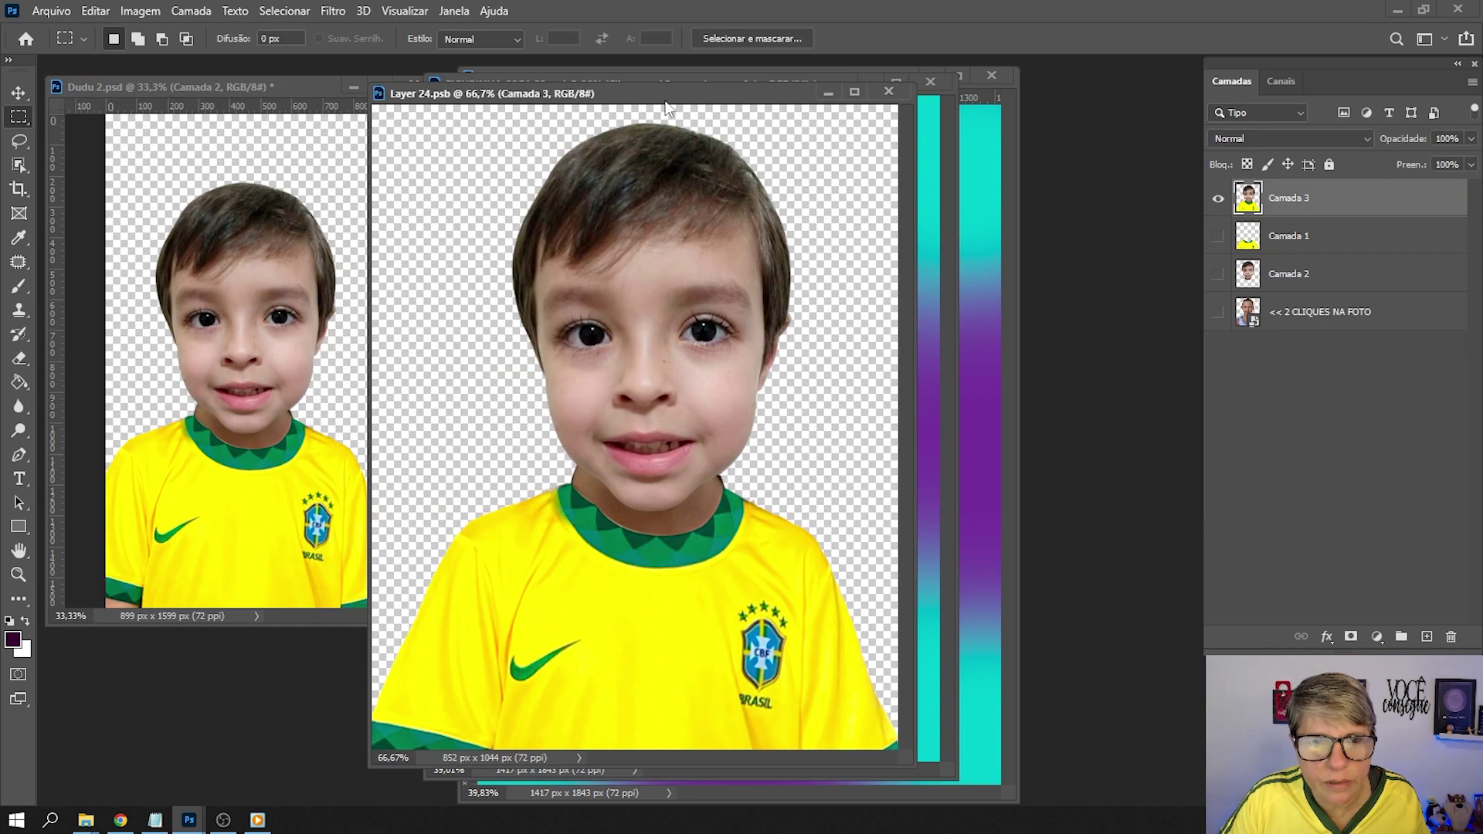
{"action": "scroll", "coordinate": [464, 426], "scroll_direction": "down", "scroll_amount": 1}
{"action": "scroll", "coordinate": [464, 426], "scroll_direction": "down", "scroll_amount": 1}
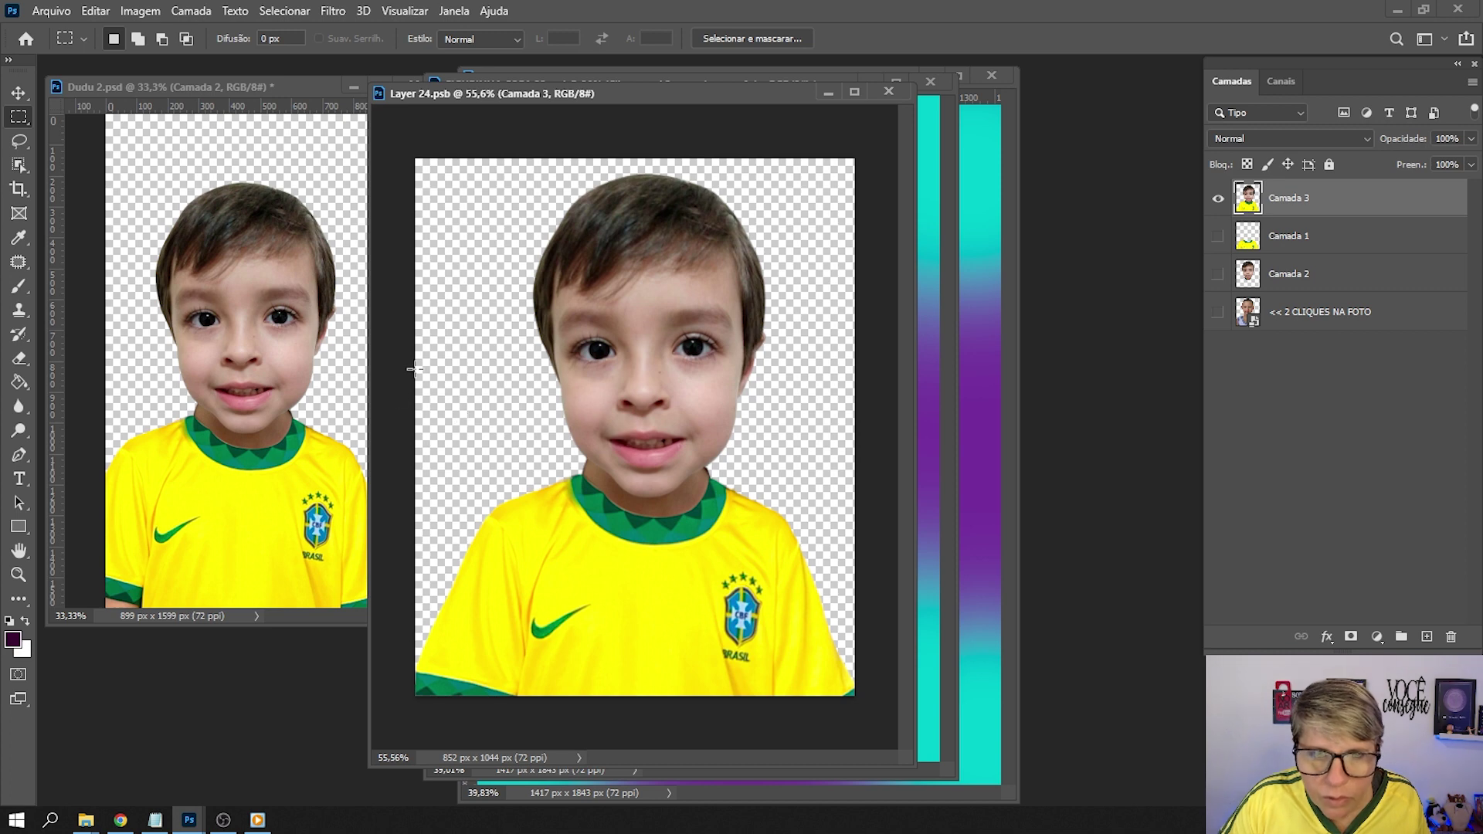
Show layer Camada 1 and fill it with dark purple behind the boy's cutout.
{"action": "left_click", "coordinate": [1309, 240]}
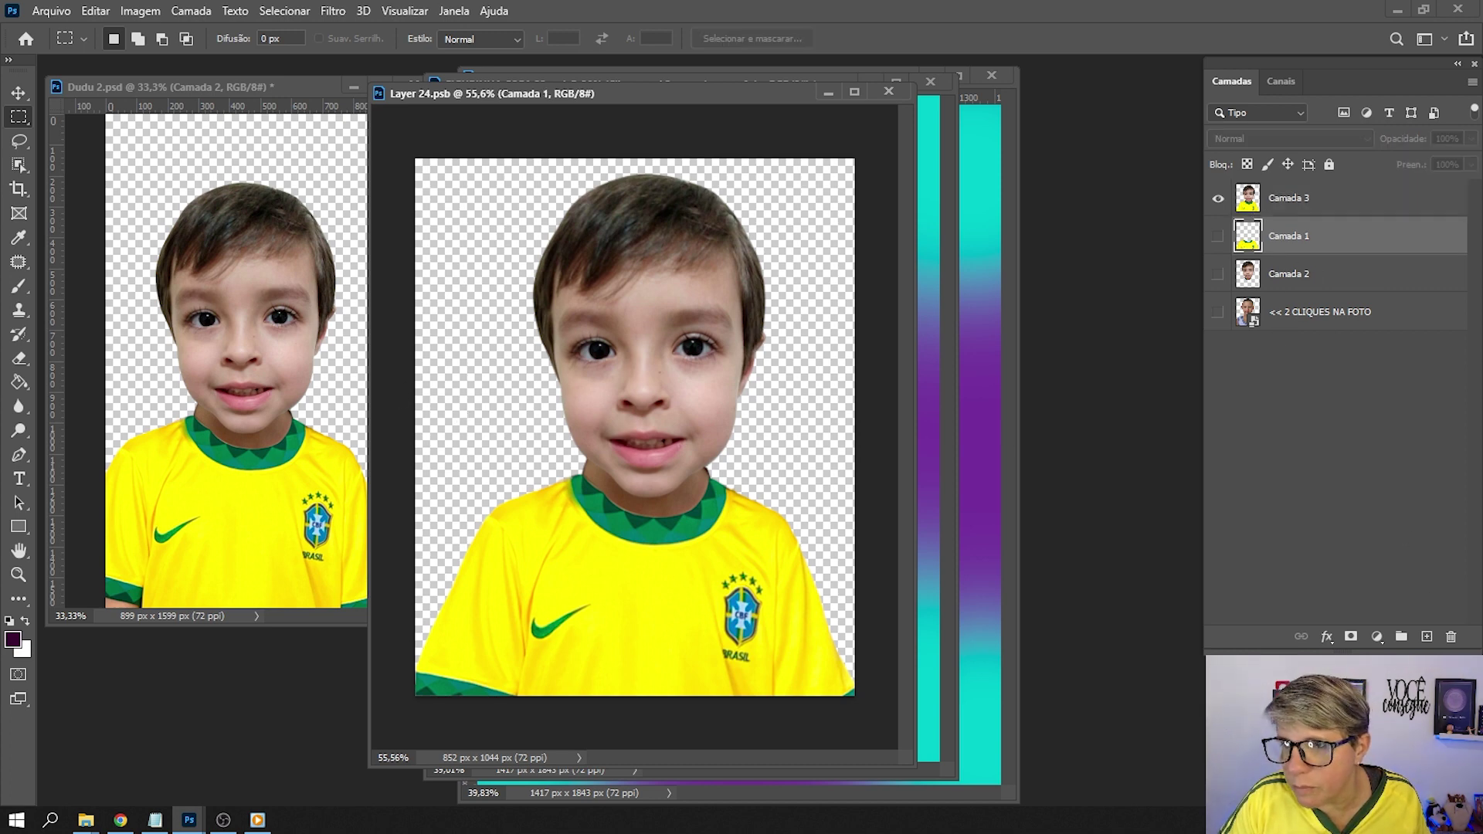
{"action": "left_click", "coordinate": [1219, 237]}
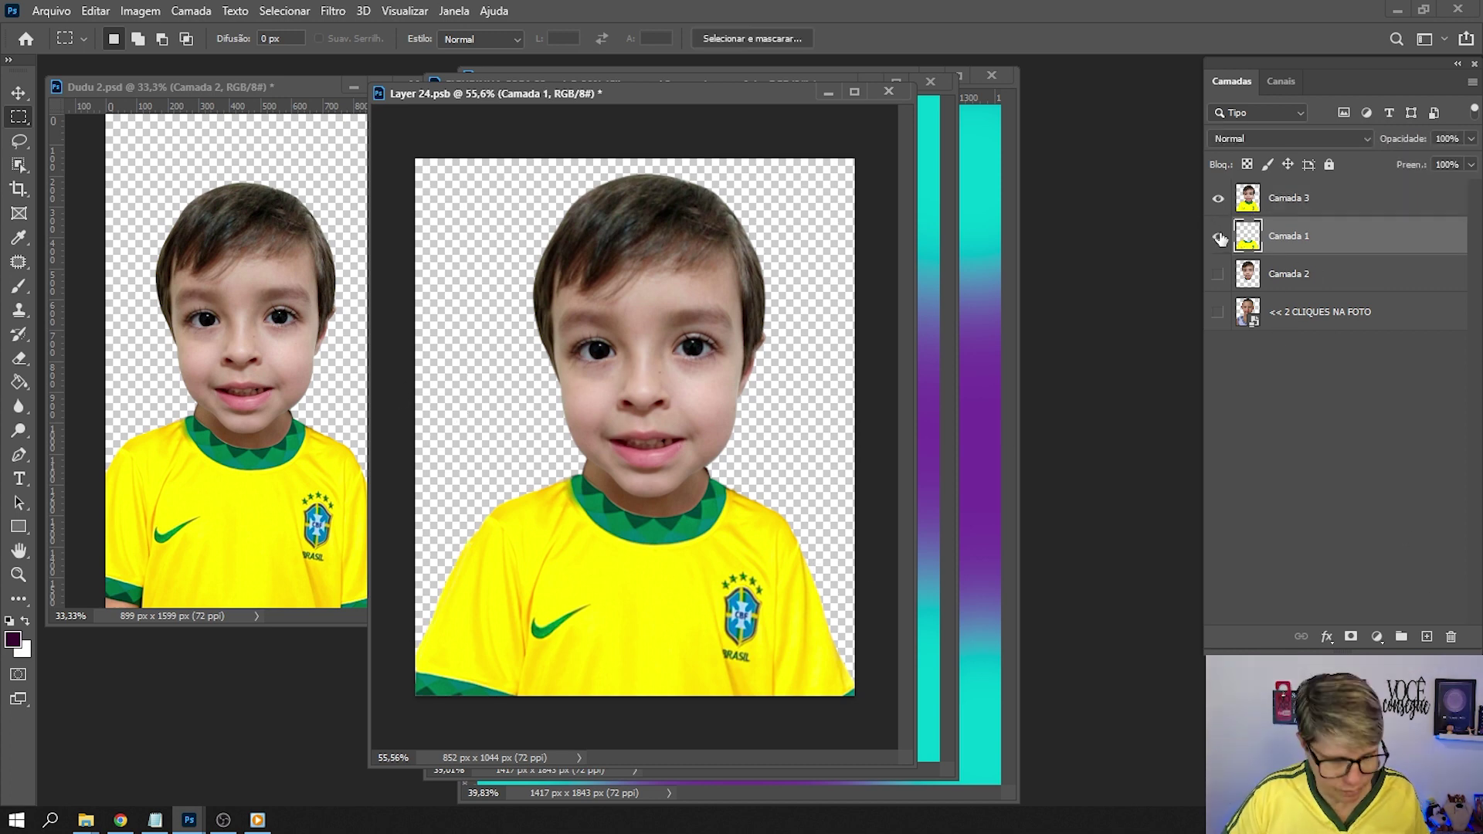
{"action": "key", "text": "alt+BackSpace"}
{"action": "scroll", "coordinate": [591, 462], "scroll_direction": "up", "scroll_amount": 1}
{"action": "scroll", "coordinate": [592, 462], "scroll_direction": "down", "scroll_amount": 1}
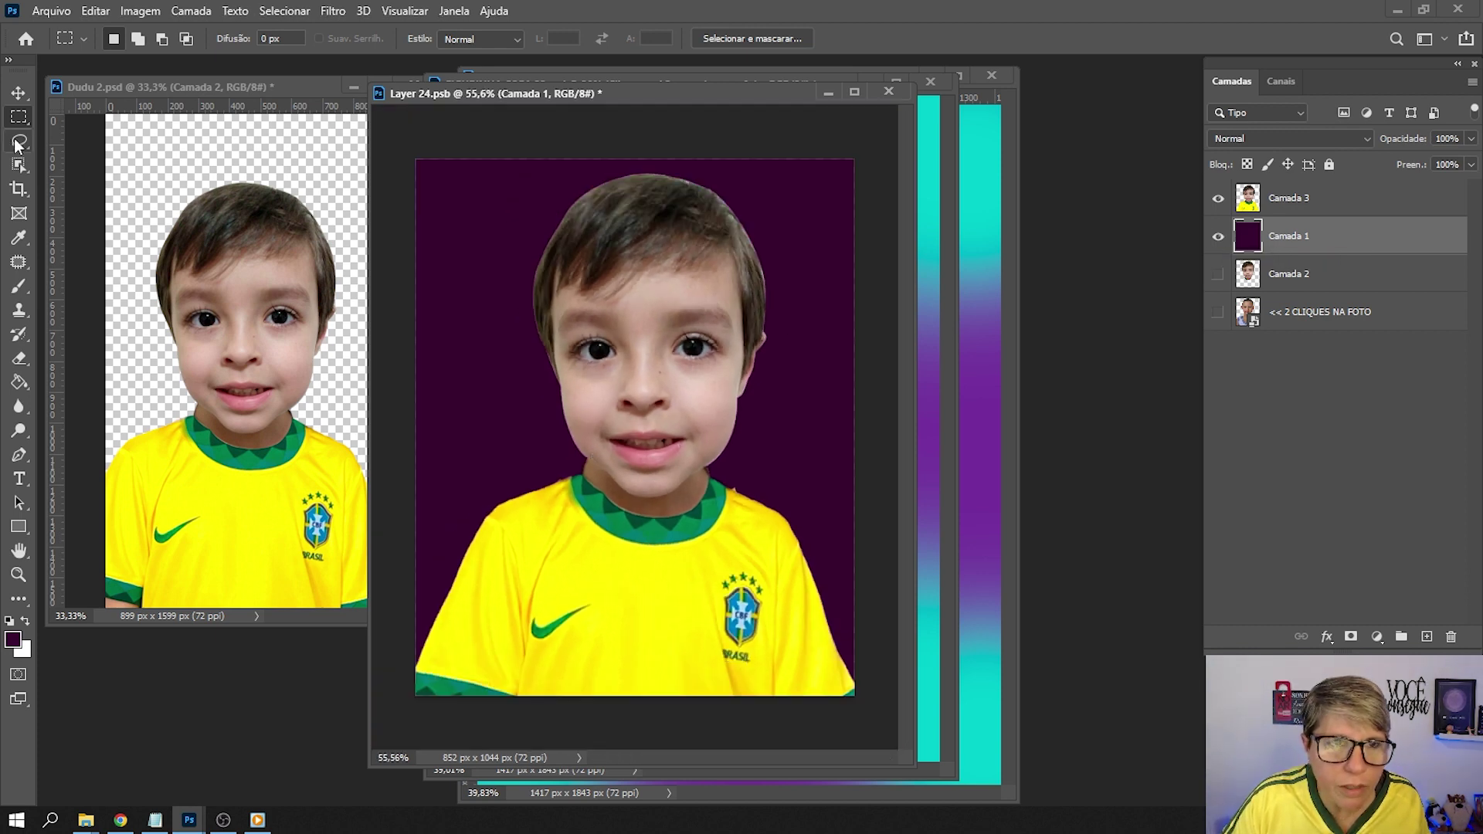
Test a lasso along the left edge, hide Camada 1, then save and close Layer 24.psb.
{"action": "left_click", "coordinate": [18, 141]}
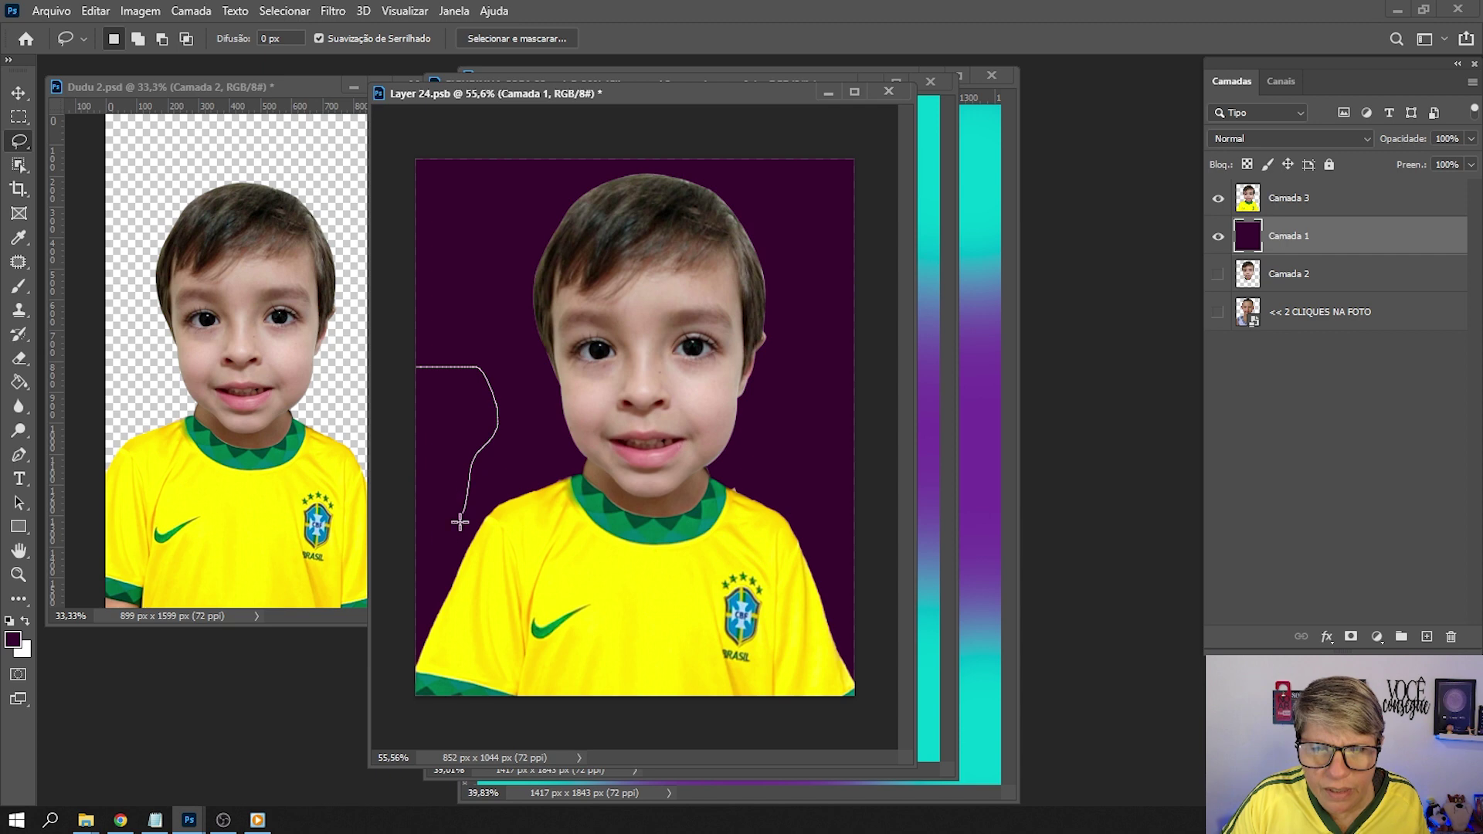
{"action": "left_click_drag", "start_coordinate": [424, 588], "coordinate": [400, 361]}
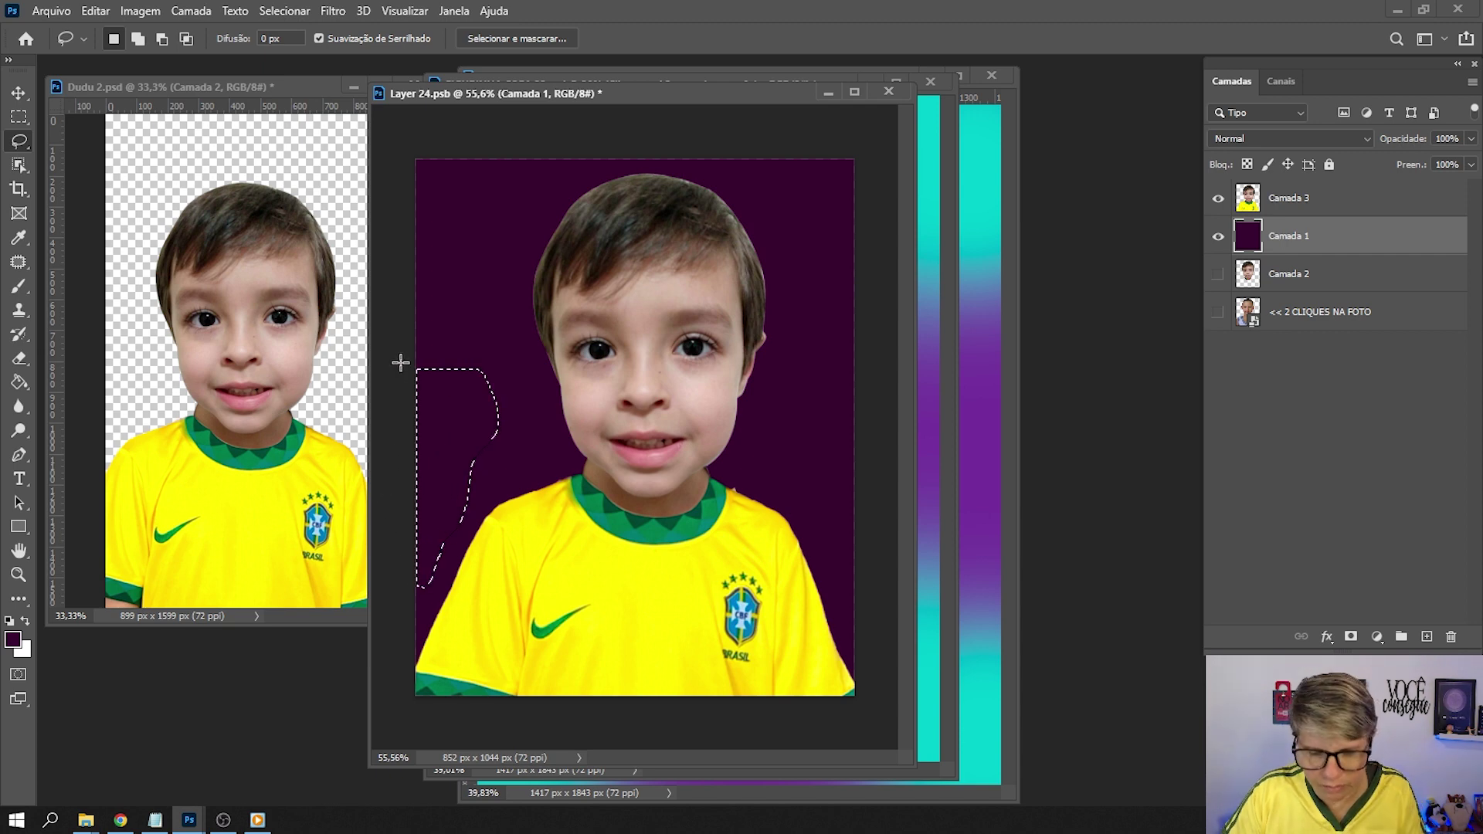
{"action": "left_click", "coordinate": [1255, 209]}
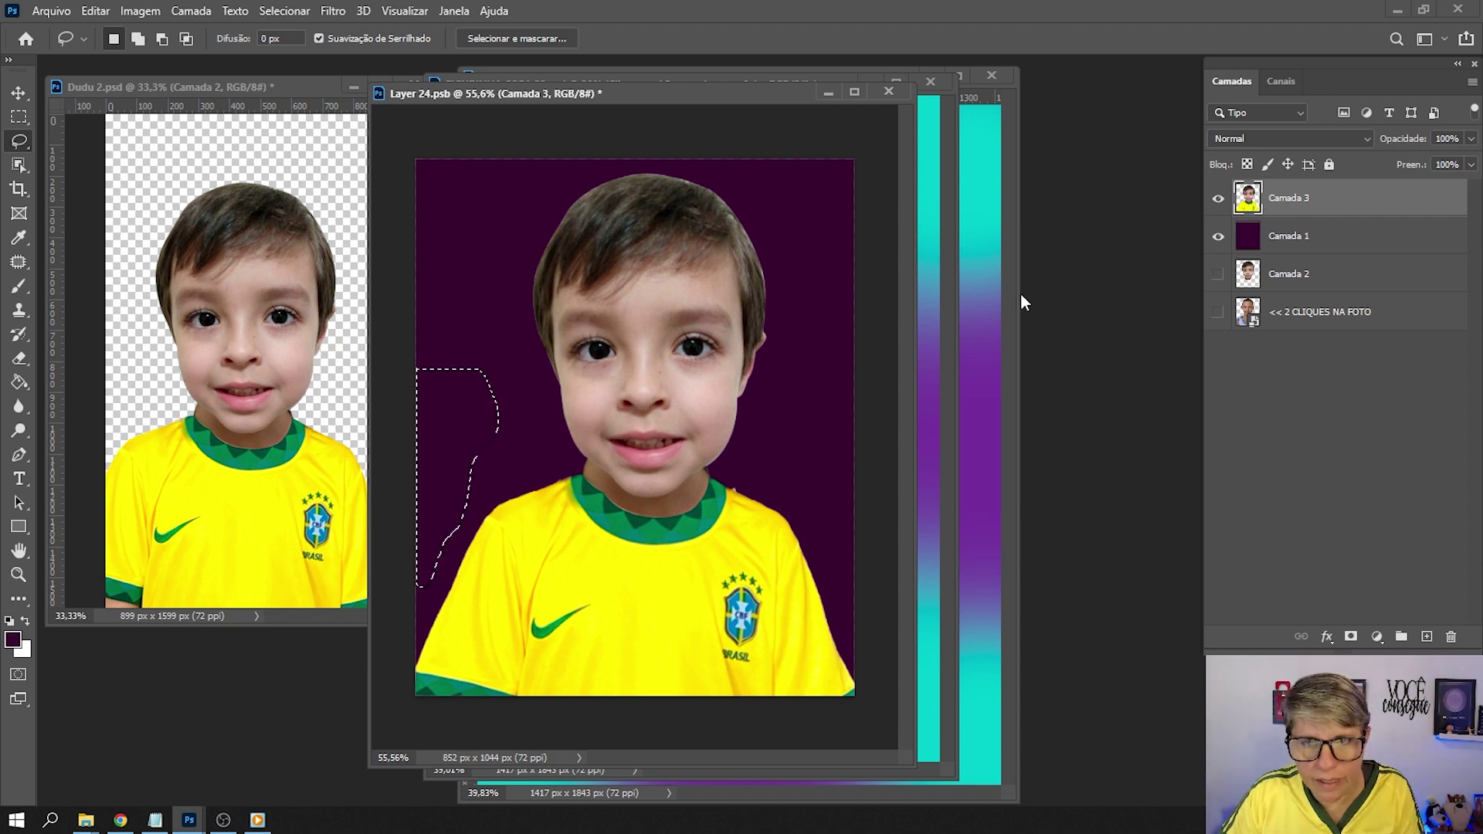
{"action": "left_click_drag", "start_coordinate": [420, 349], "coordinate": [402, 559]}
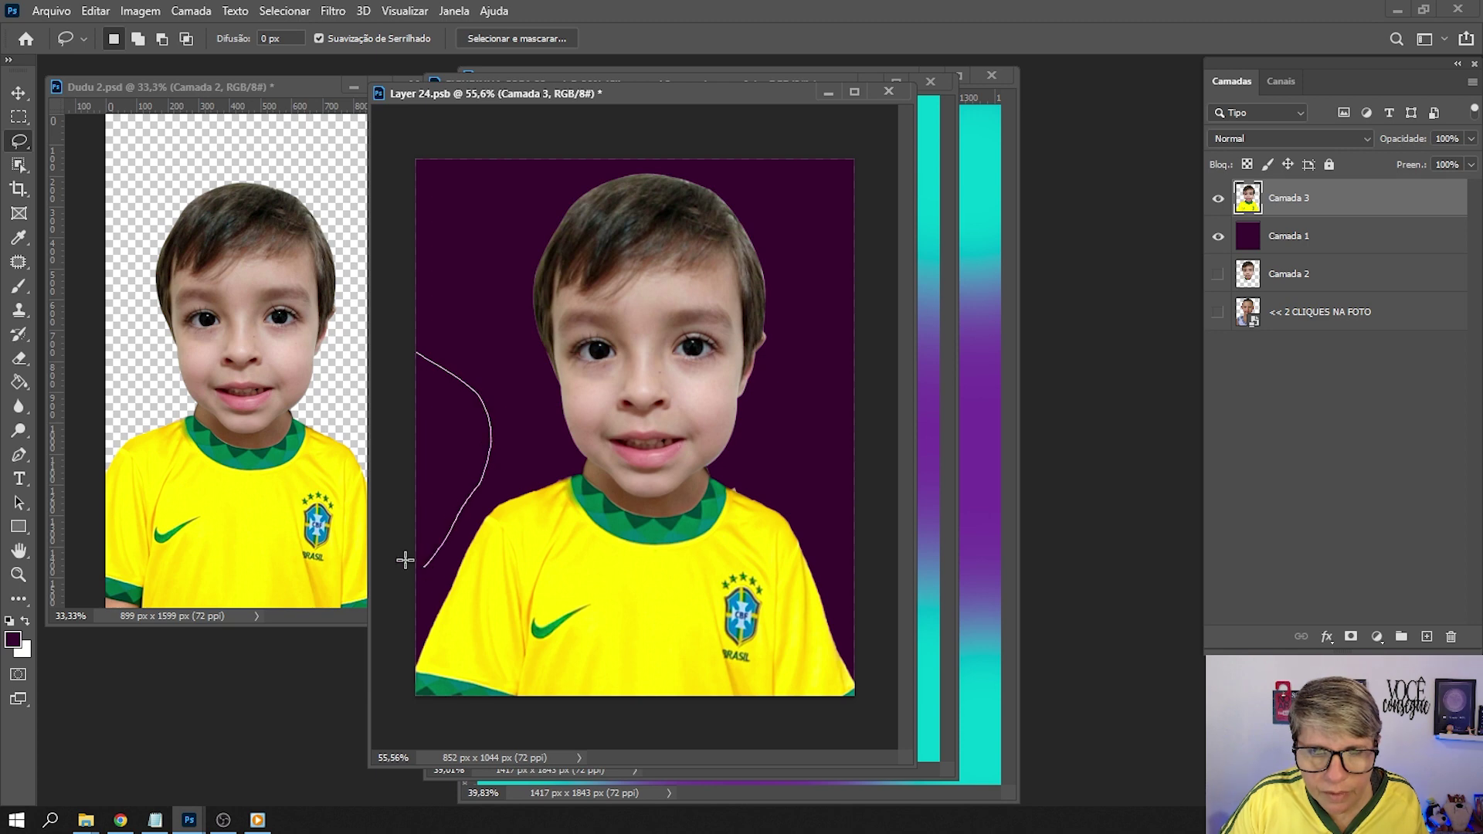
{"action": "key", "text": "ctrl+d"}
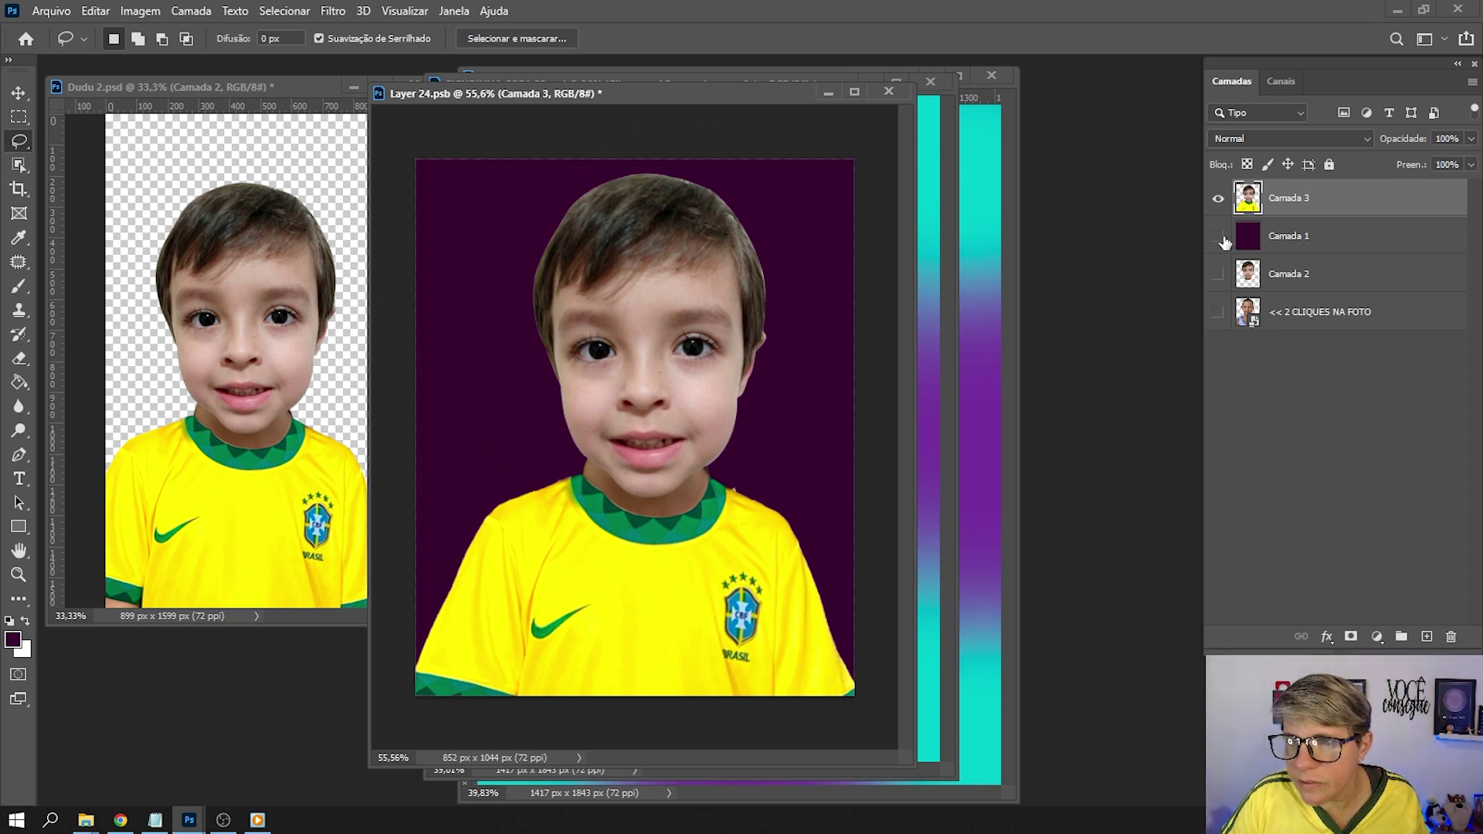
{"action": "left_click", "coordinate": [1220, 236]}
{"action": "left_click", "coordinate": [892, 91]}
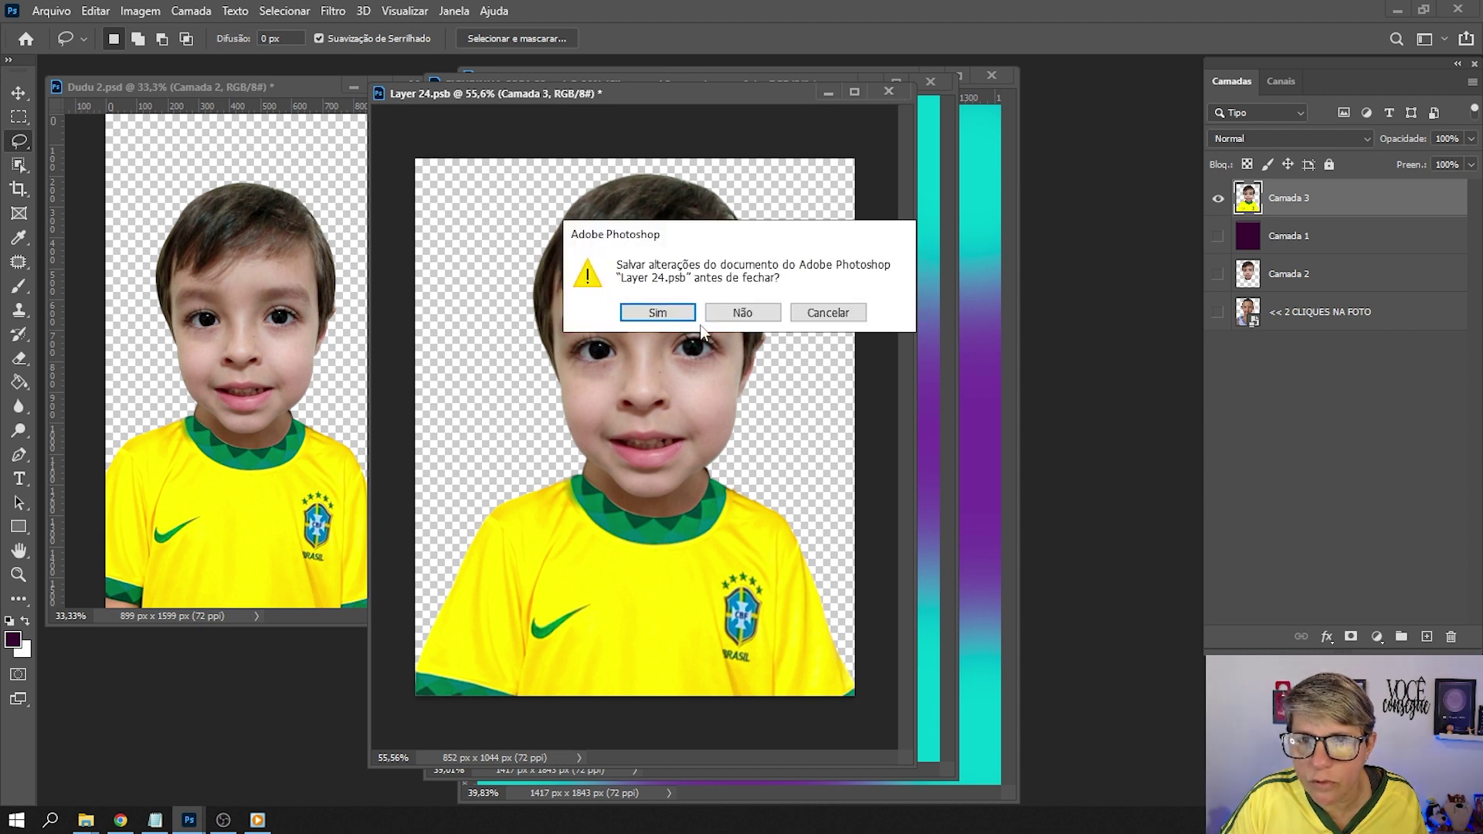
{"action": "left_click", "coordinate": [657, 312]}
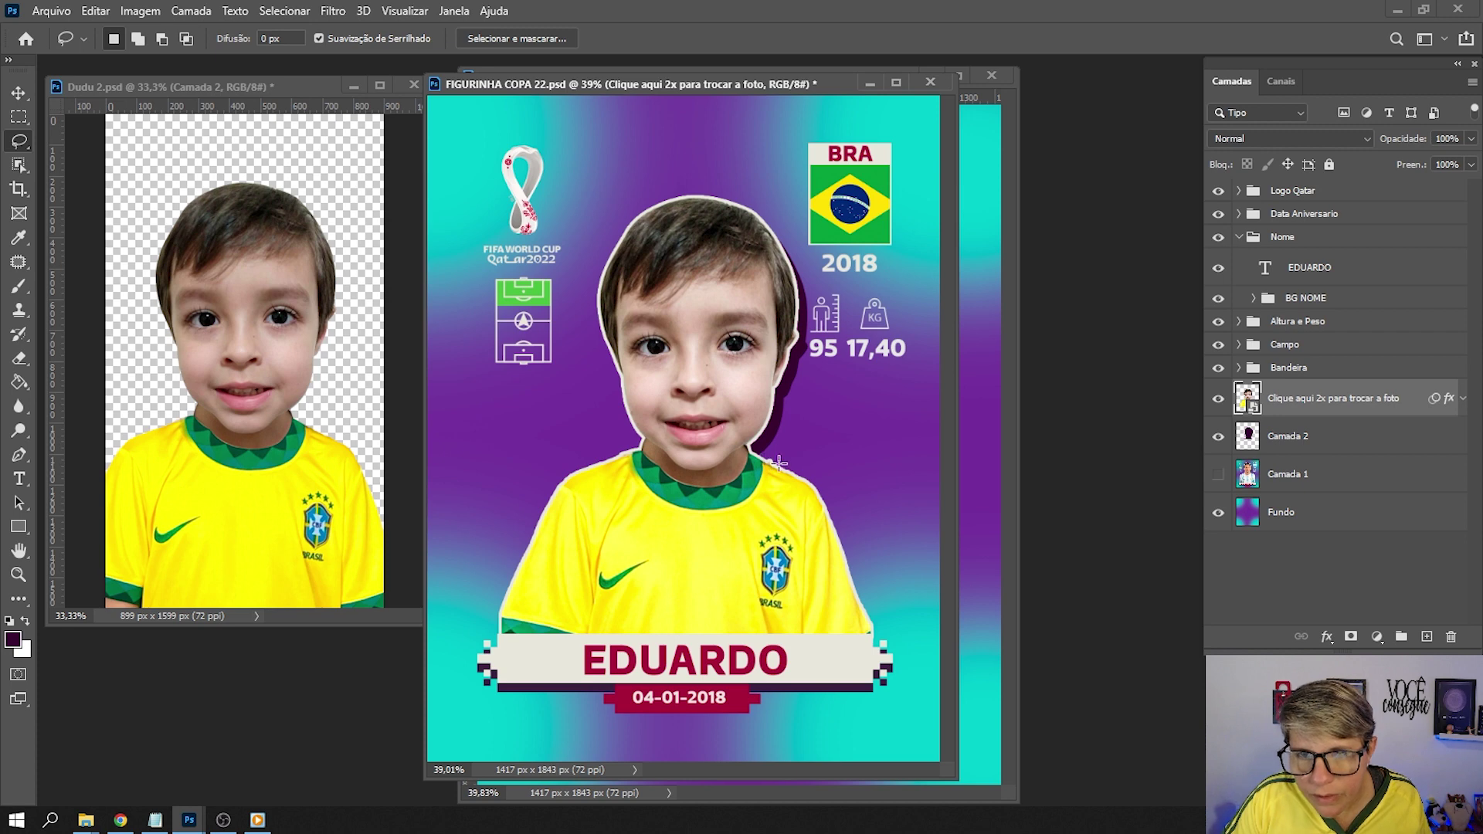
Reopen the boy's photo smart object Layer 24.psb for editing.
{"action": "scroll", "coordinate": [777, 464], "scroll_direction": "up", "scroll_amount": 2}
{"action": "scroll", "coordinate": [778, 463], "scroll_direction": "up", "scroll_amount": 2}
{"action": "scroll", "coordinate": [778, 462], "scroll_direction": "up", "scroll_amount": 2}
{"action": "scroll", "coordinate": [778, 458], "scroll_direction": "up", "scroll_amount": 1}
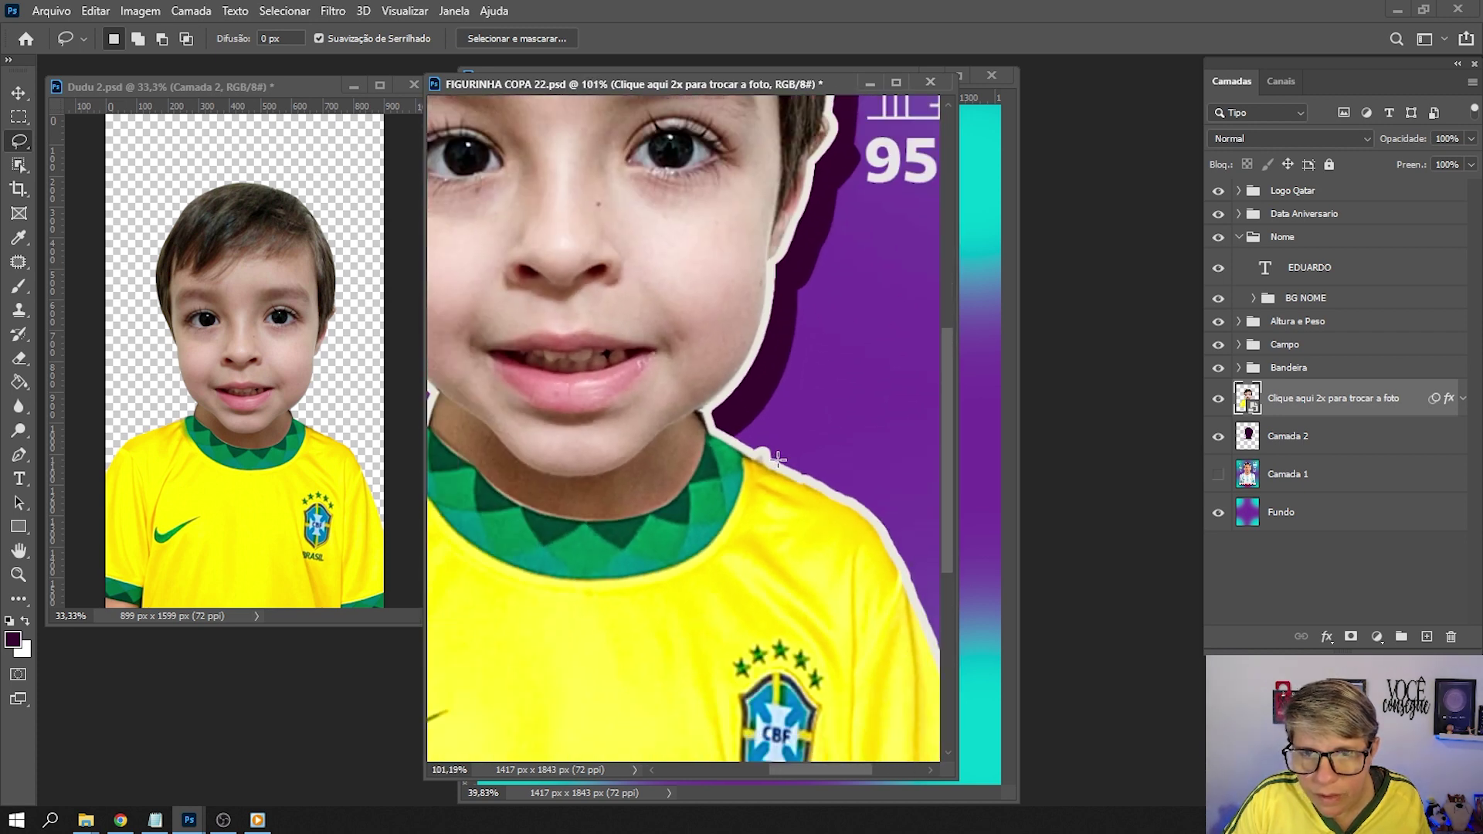
{"action": "scroll", "coordinate": [778, 459], "scroll_direction": "down", "scroll_amount": 2}
{"action": "scroll", "coordinate": [778, 459], "scroll_direction": "down", "scroll_amount": 3}
{"action": "scroll", "coordinate": [777, 459], "scroll_direction": "down", "scroll_amount": 2}
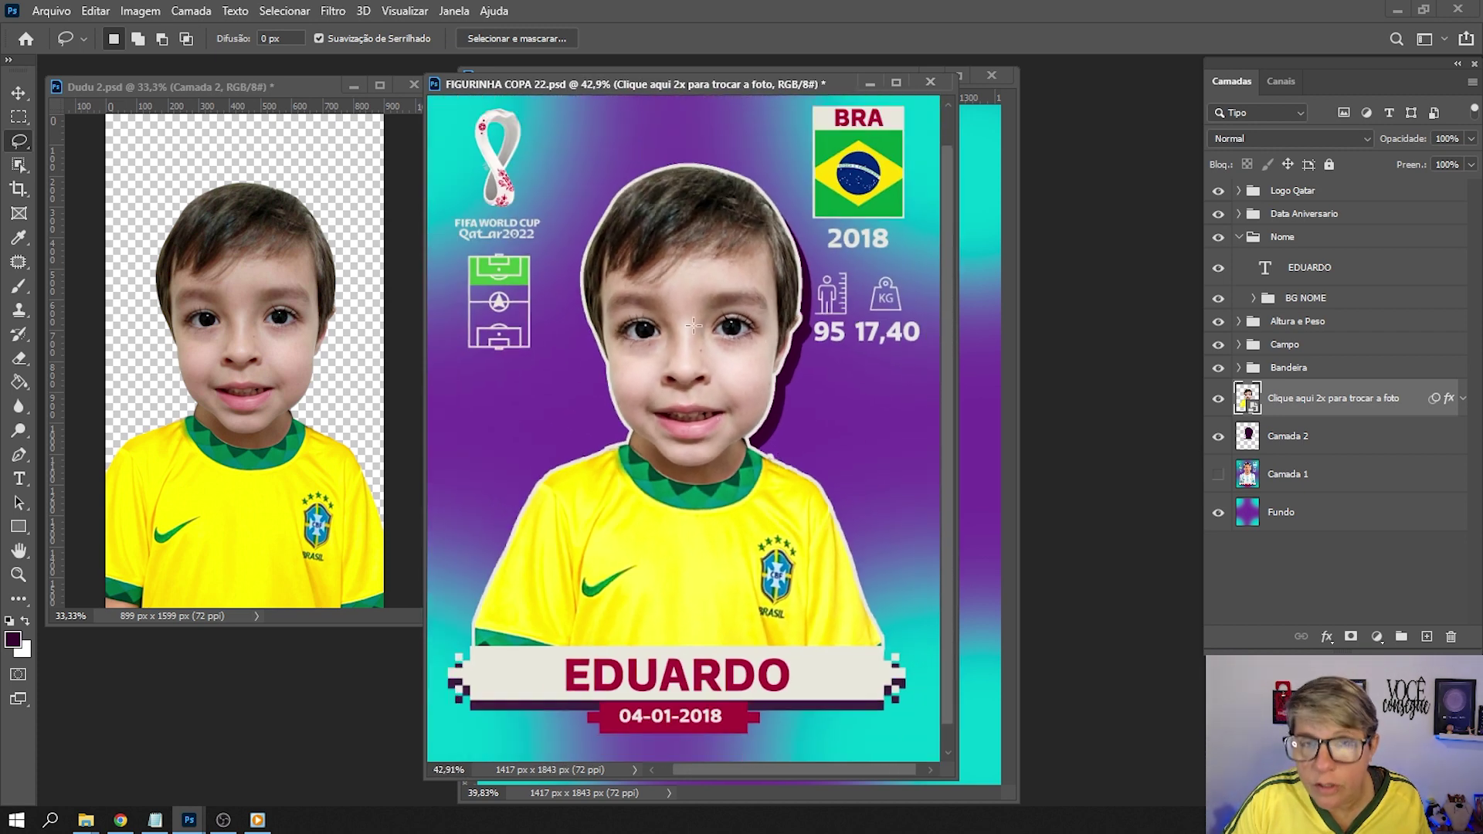
{"action": "double_click", "coordinate": [1251, 406]}
Zoom to the neck, erase the cutout edge, then save and close Layer 24.psb.
{"action": "scroll", "coordinate": [427, 529], "scroll_direction": "up", "scroll_amount": 1}
{"action": "scroll", "coordinate": [427, 529], "scroll_direction": "up", "scroll_amount": 2}
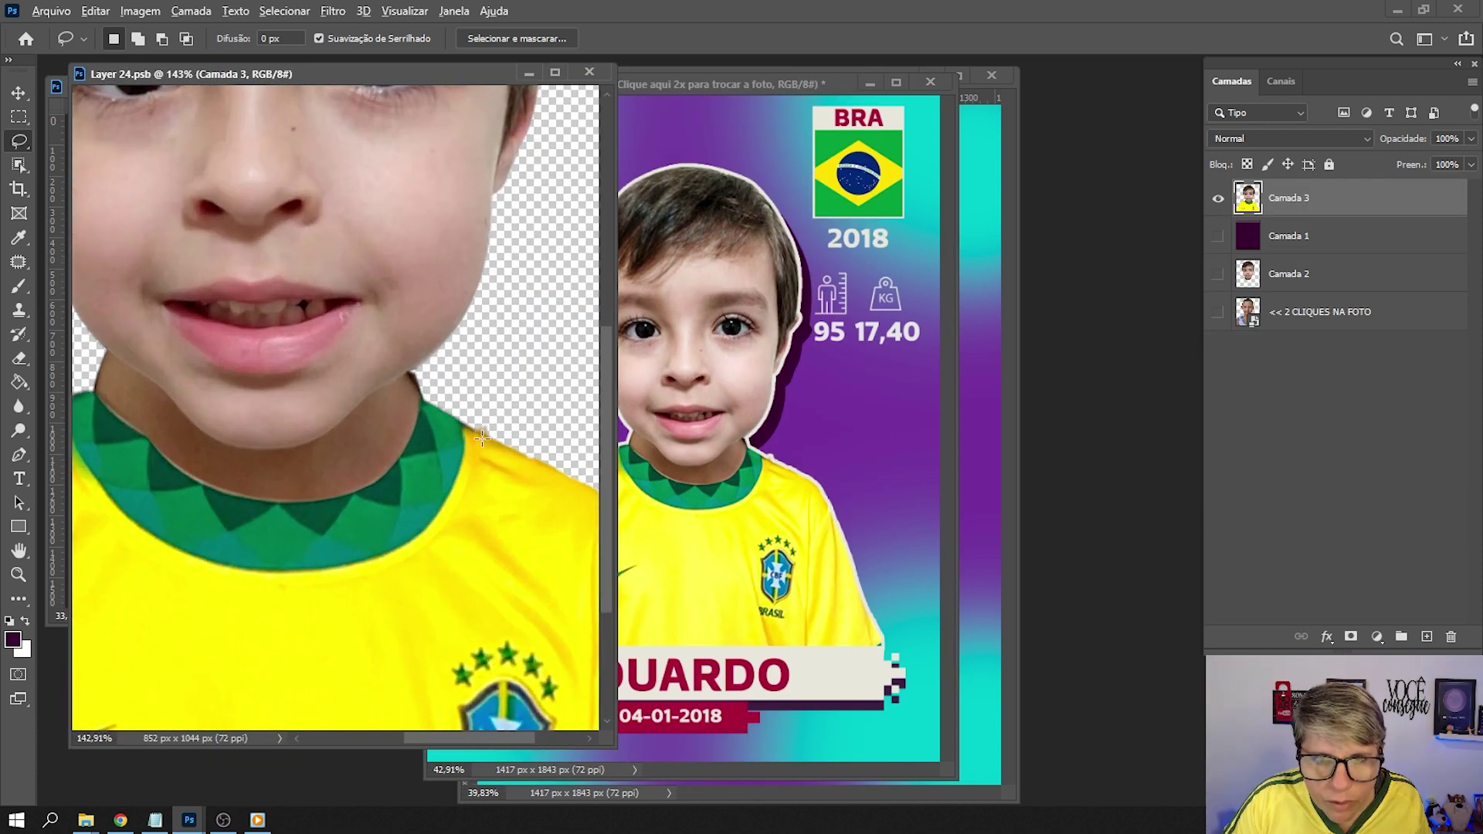
{"action": "scroll", "coordinate": [482, 437], "scroll_direction": "up", "scroll_amount": 2}
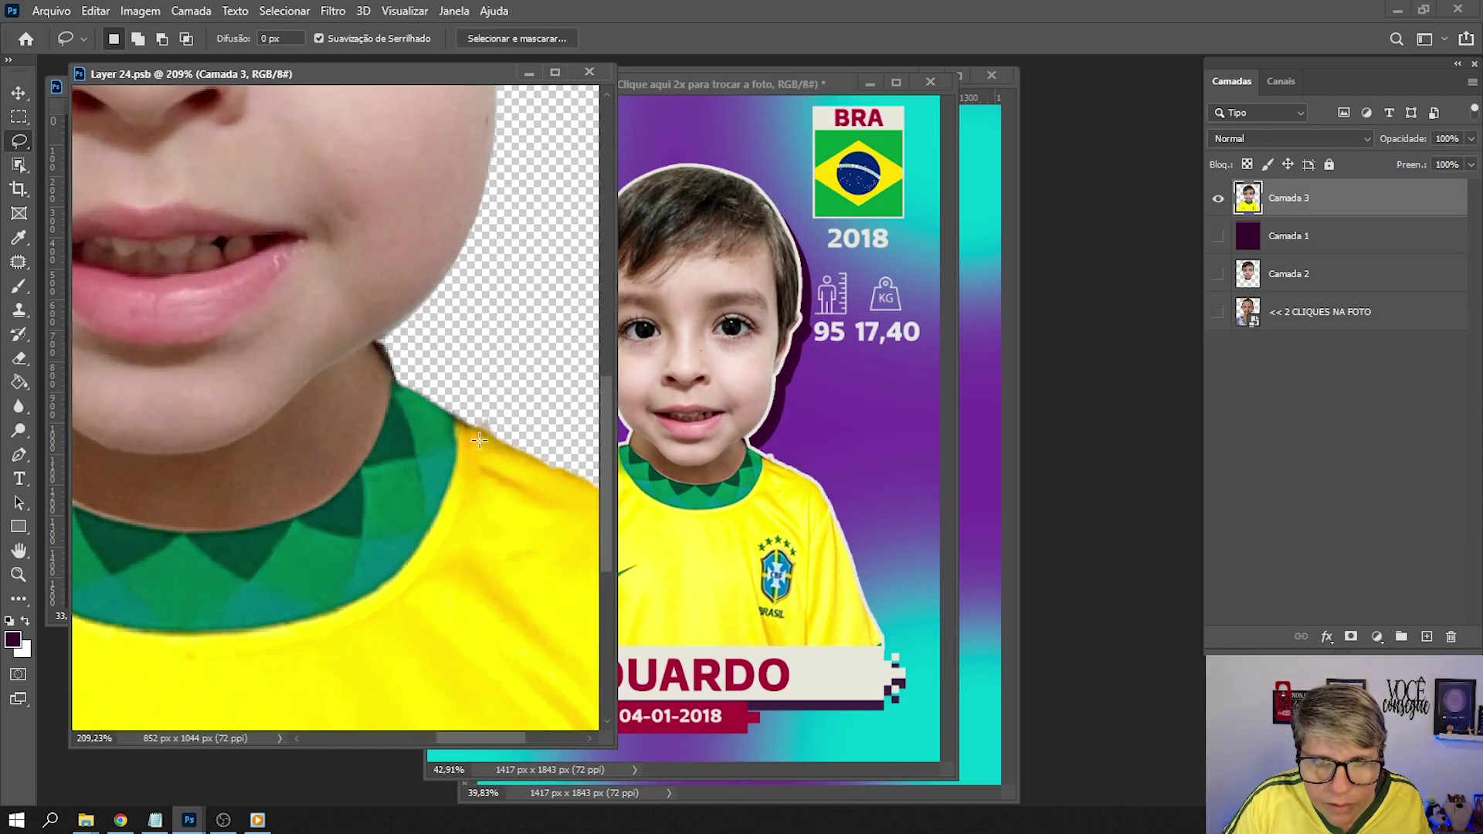
{"action": "left_click", "coordinate": [19, 359]}
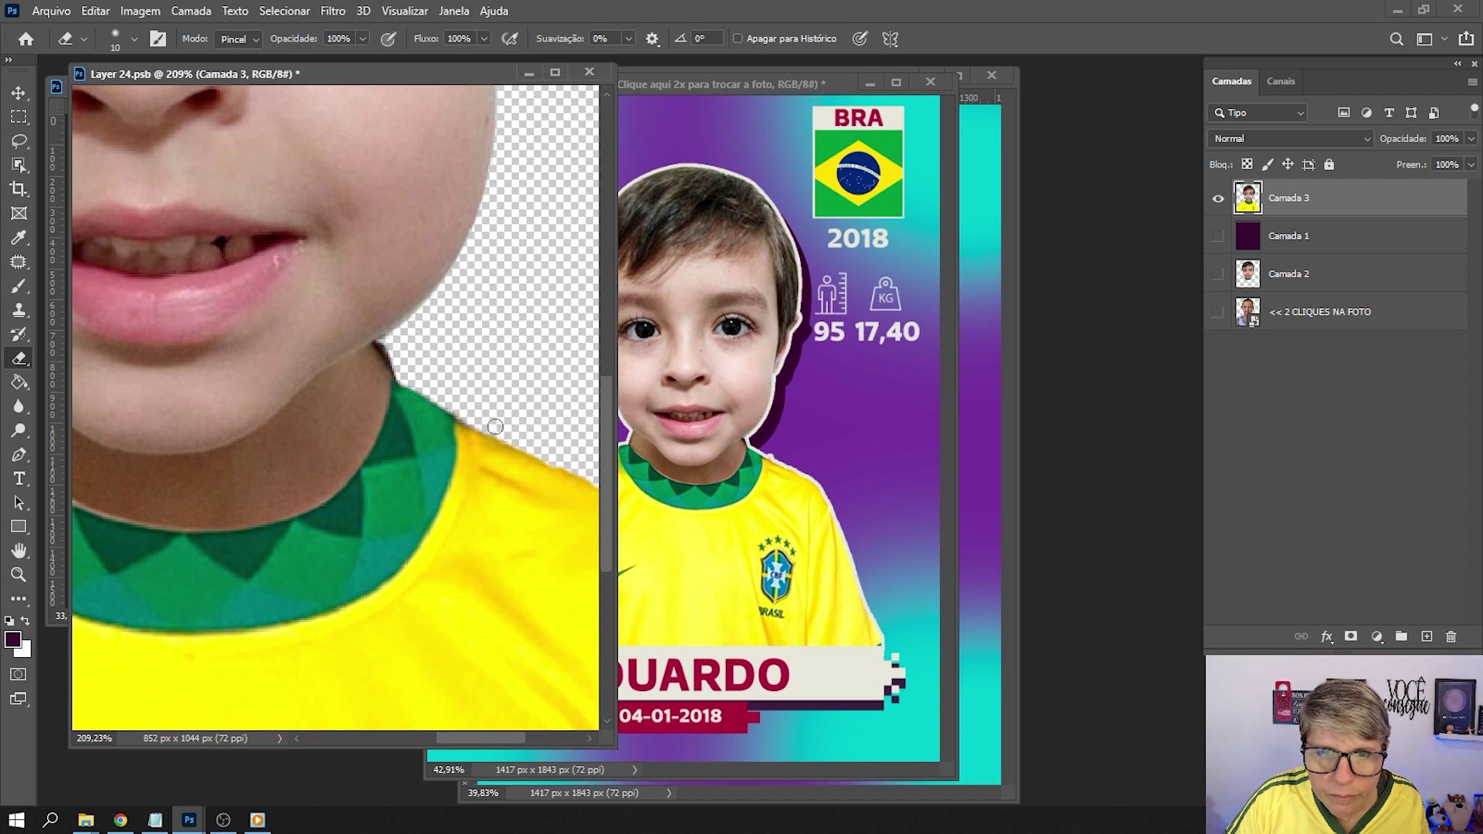
{"action": "left_click", "coordinate": [594, 68]}
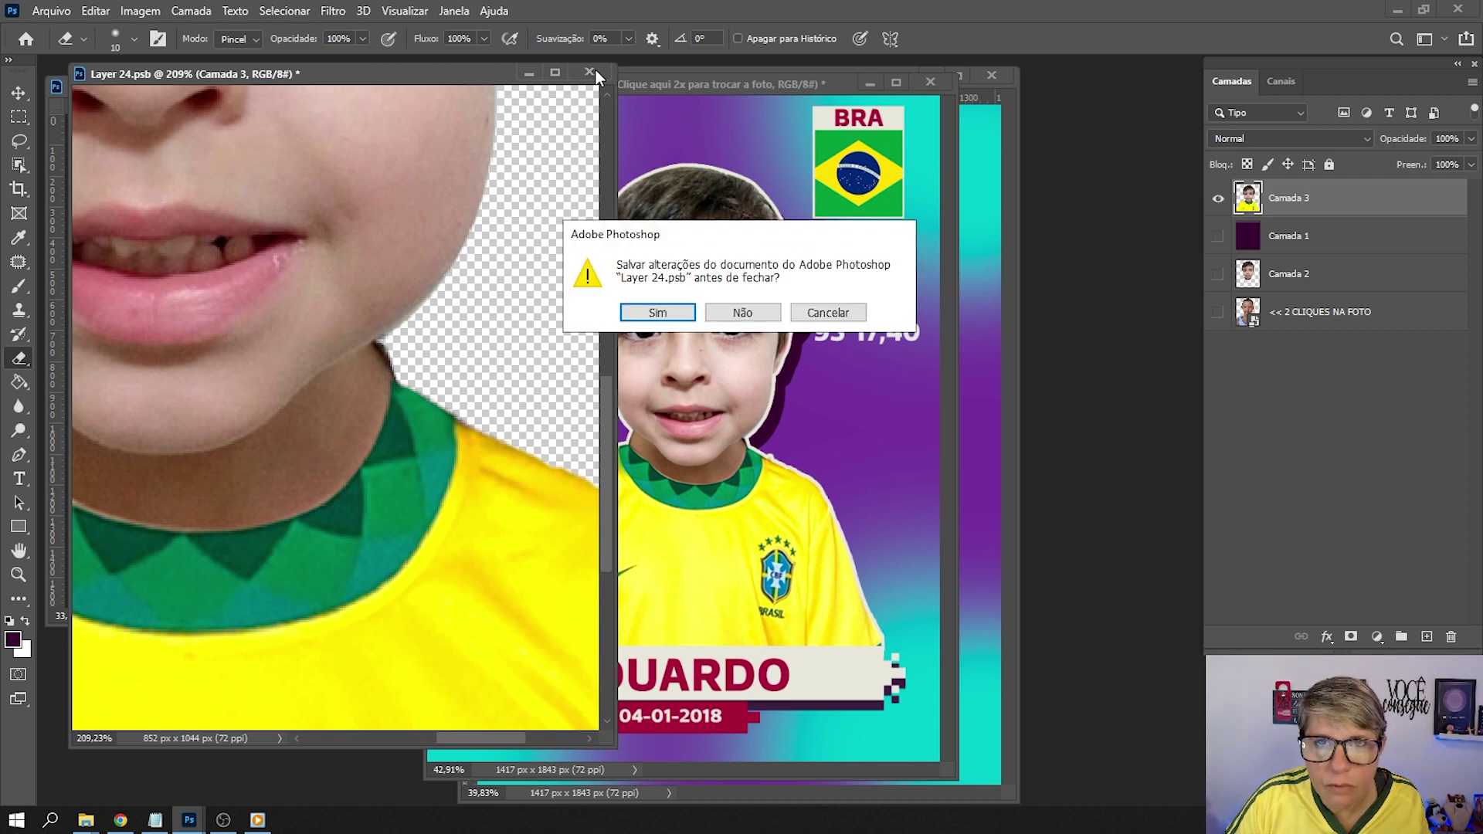
{"action": "left_click", "coordinate": [671, 314]}
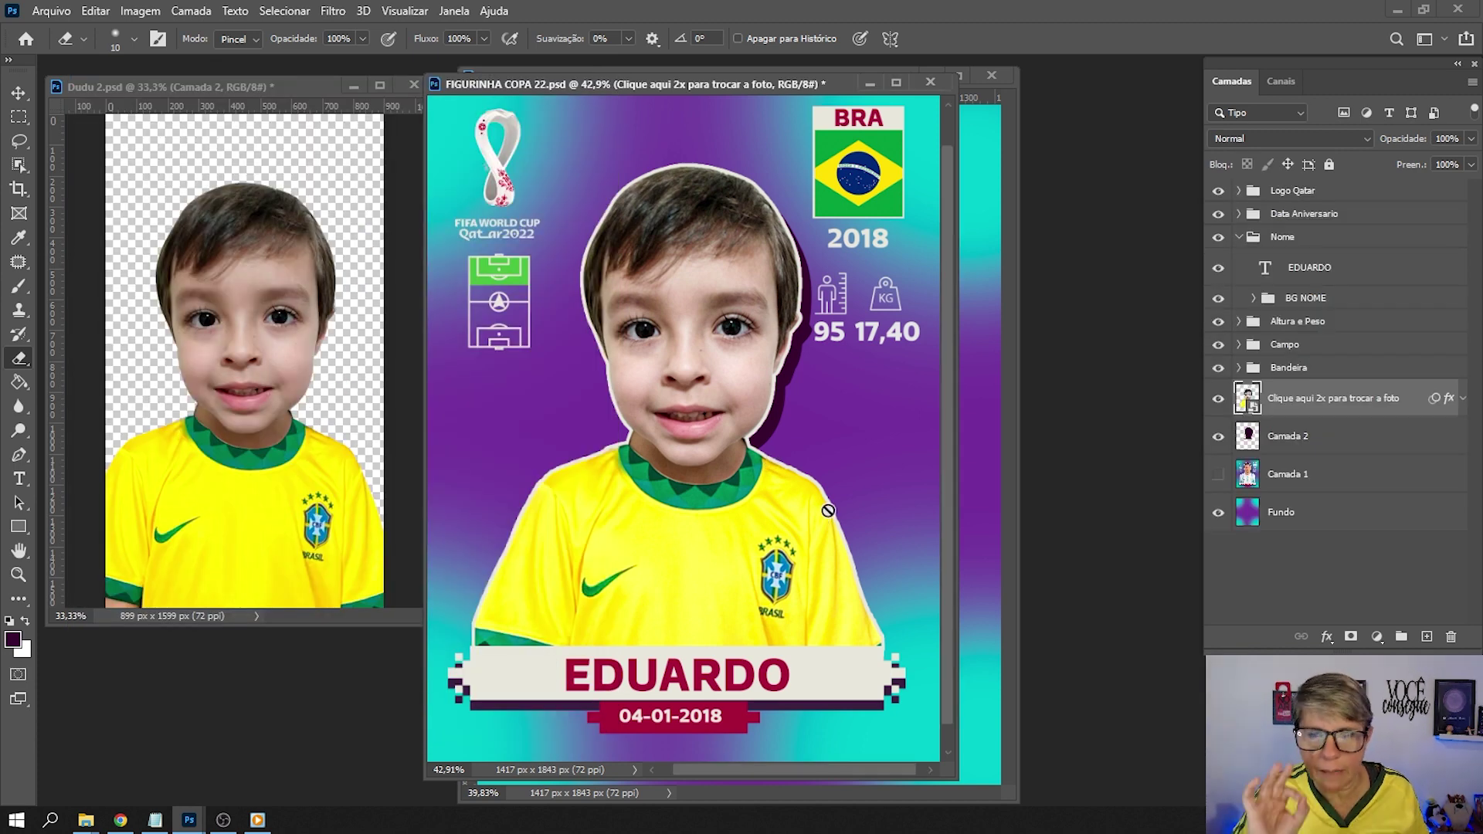
Zoom out on FIGURINHA COPA 22.psd and close Dudu 2.psd, answering its save prompt.
{"action": "scroll", "coordinate": [811, 512], "scroll_direction": "down", "scroll_amount": 1}
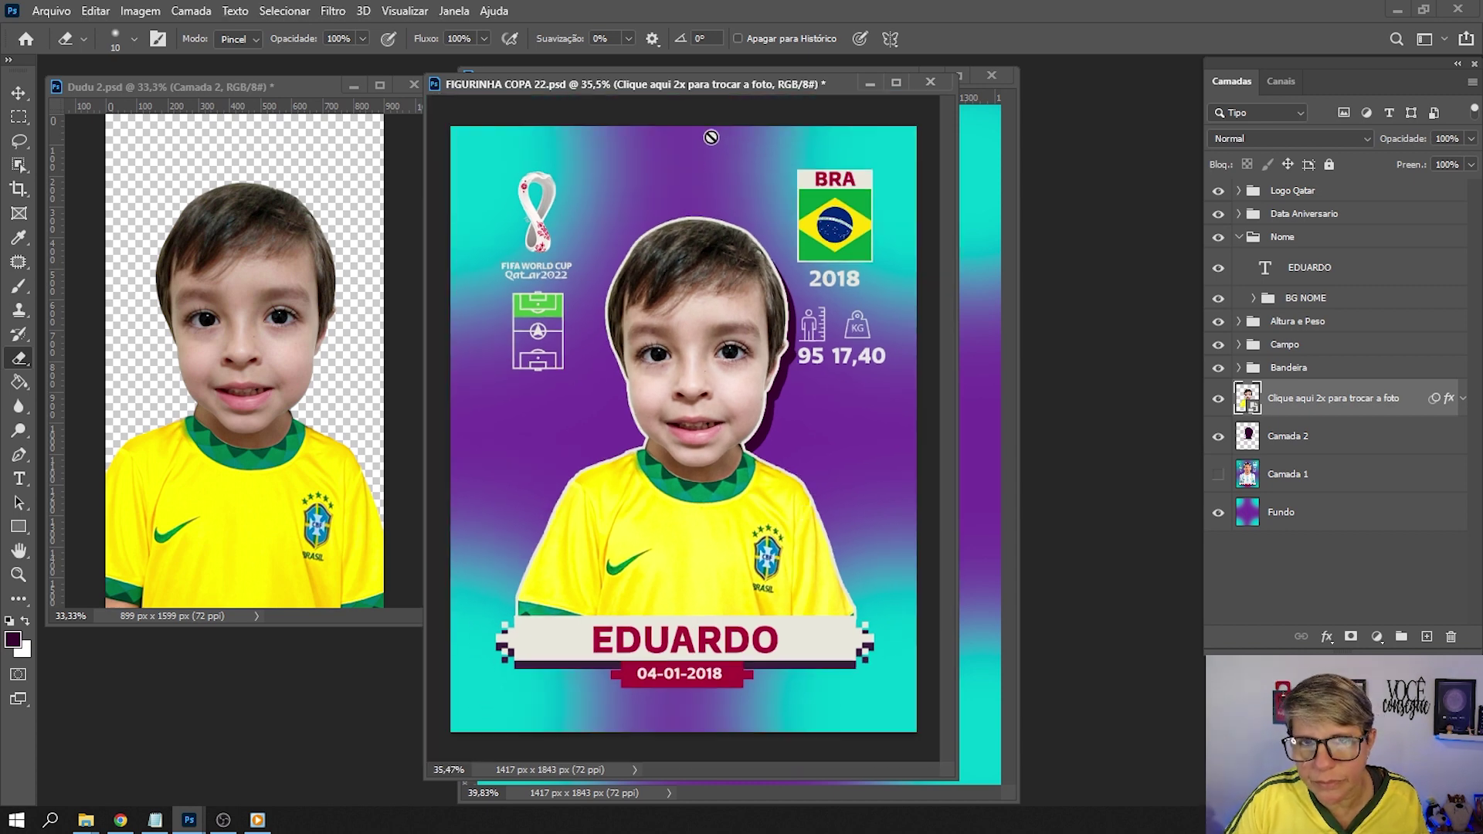
{"action": "left_click_drag", "start_coordinate": [657, 84], "coordinate": [667, 86]}
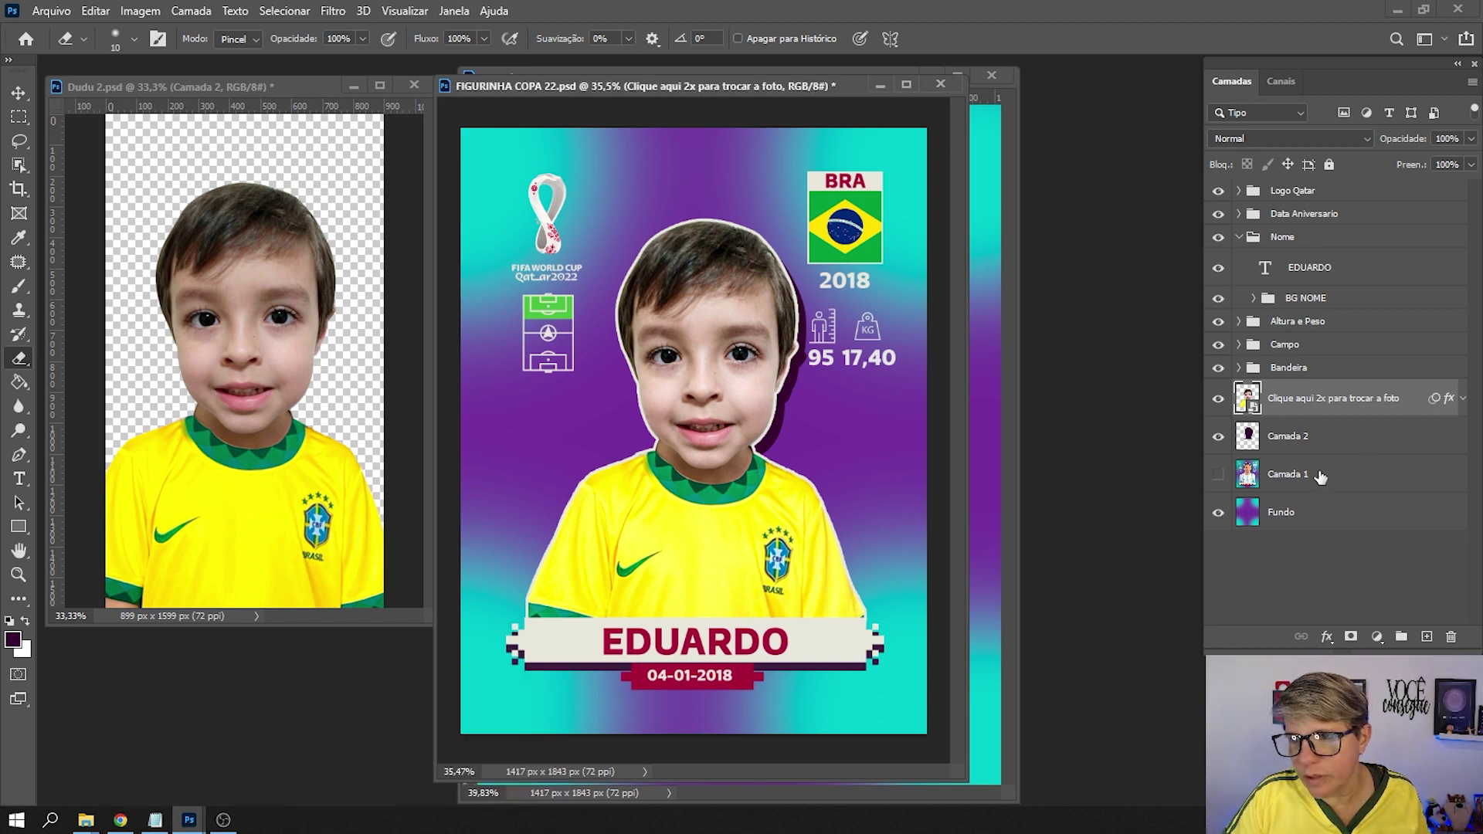
{"action": "left_click", "coordinate": [414, 85]}
{"action": "left_click", "coordinate": [744, 312]}
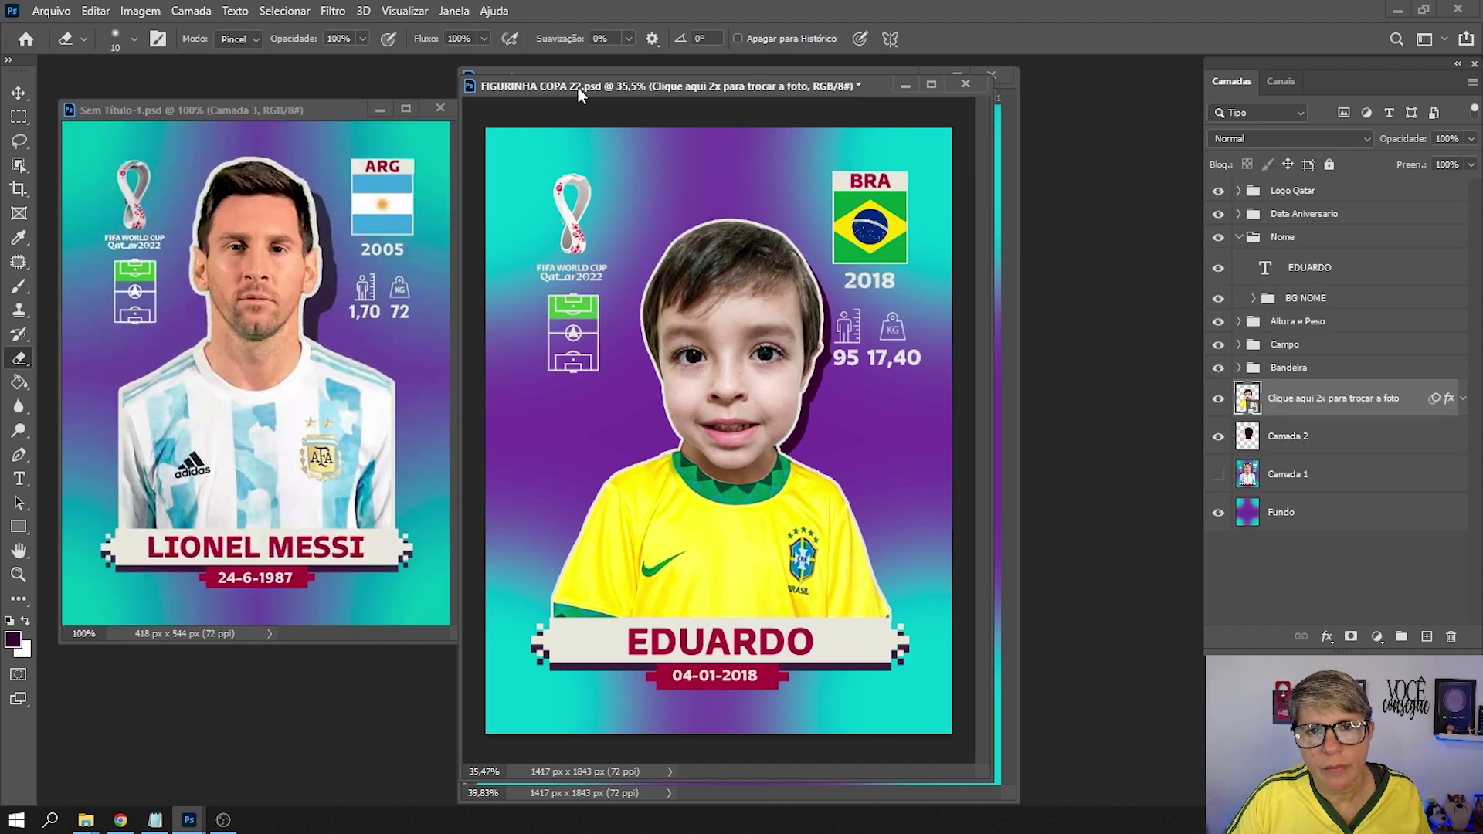